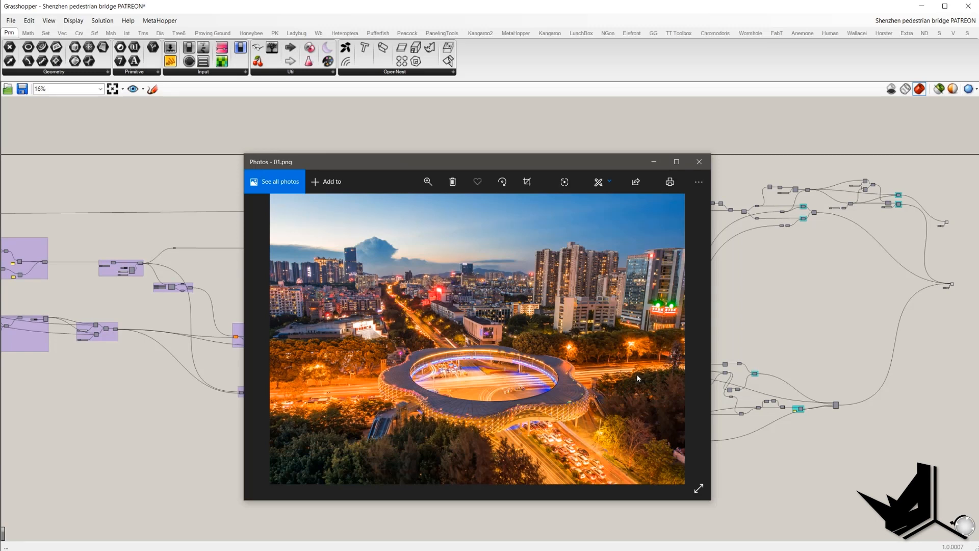
Look through the reference photos of the Shenzhen pedestrian bridge
{"action": "key", "text": "Right"}
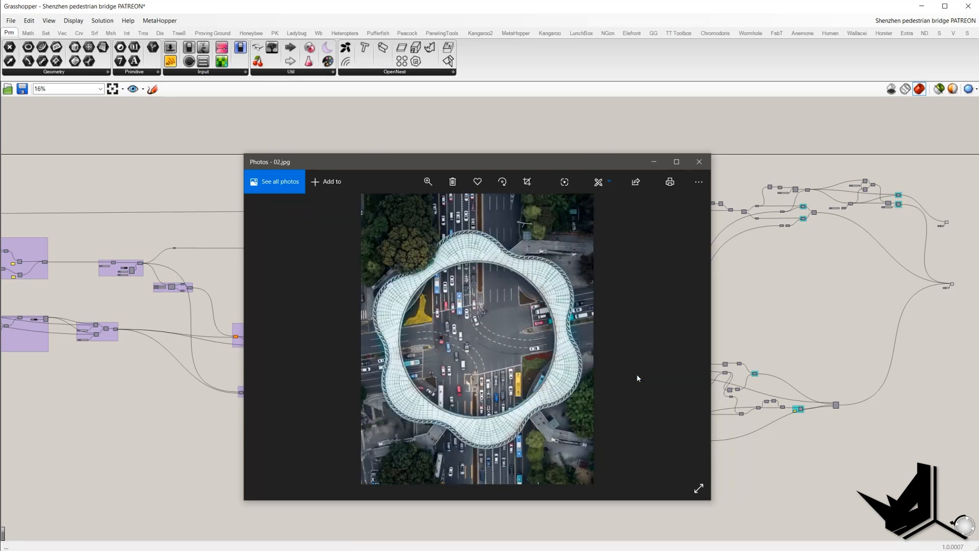
{"action": "key", "text": "Right"}
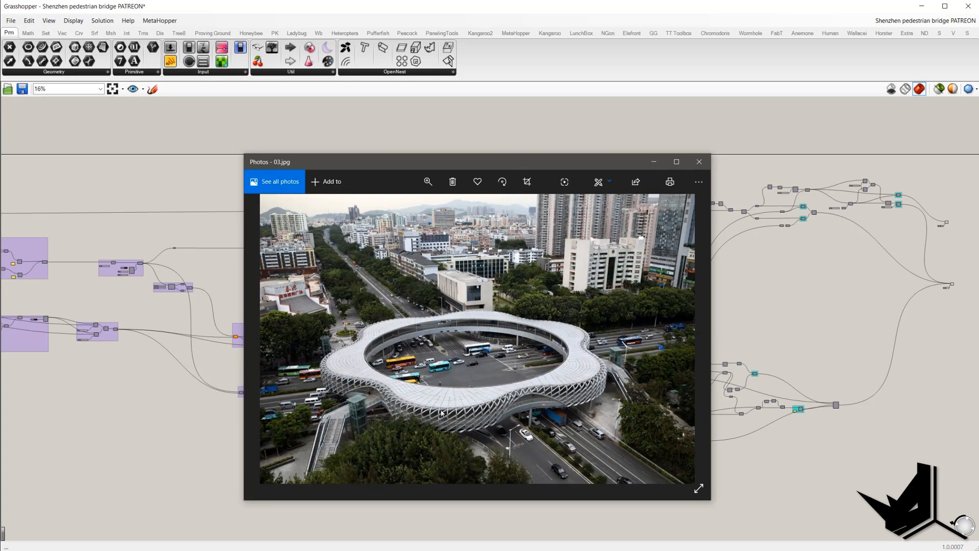
{"action": "key", "text": "Right"}
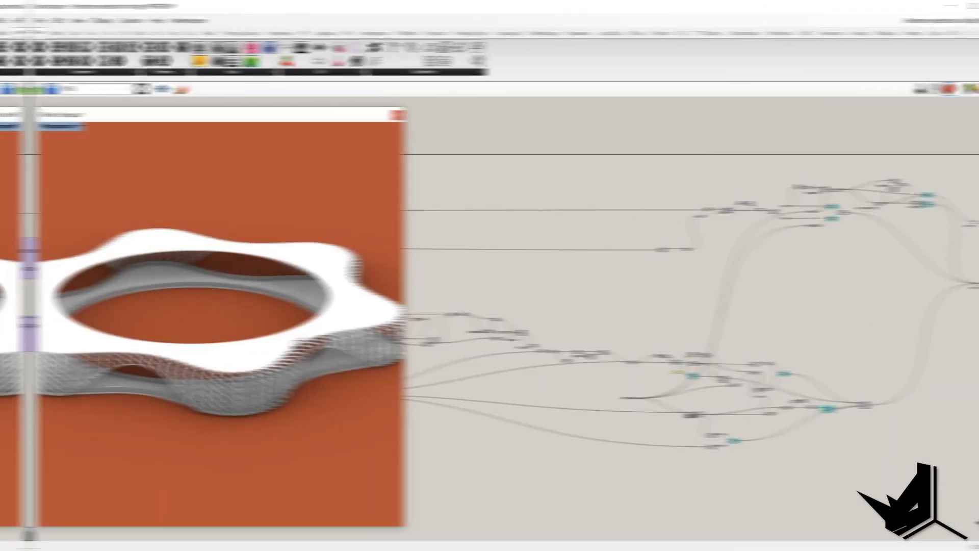
Examine the finished bridge model's lattice facade, deck and inner ring from several angles and distances
{"action": "scroll", "coordinate": [291, 324], "scroll_direction": "up", "scroll_amount": 1}
{"action": "mouse_move", "coordinate": [291, 324]}
{"action": "right_mouse_down"}
{"action": "mouse_move", "coordinate": [292, 309]}
{"action": "mouse_move", "coordinate": [305, 315]}
{"action": "right_mouse_up"}
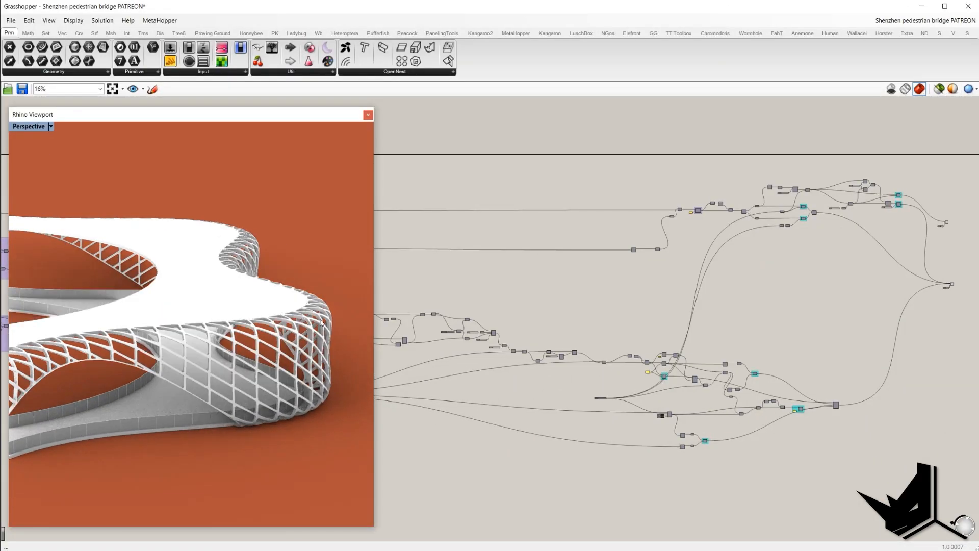
{"action": "scroll", "coordinate": [285, 325], "scroll_direction": "down", "scroll_amount": 6}
{"action": "right_click_drag", "start_coordinate": [225, 395], "coordinate": [66, 408]}
{"action": "scroll", "coordinate": [326, 400], "scroll_direction": "up", "scroll_amount": 6}
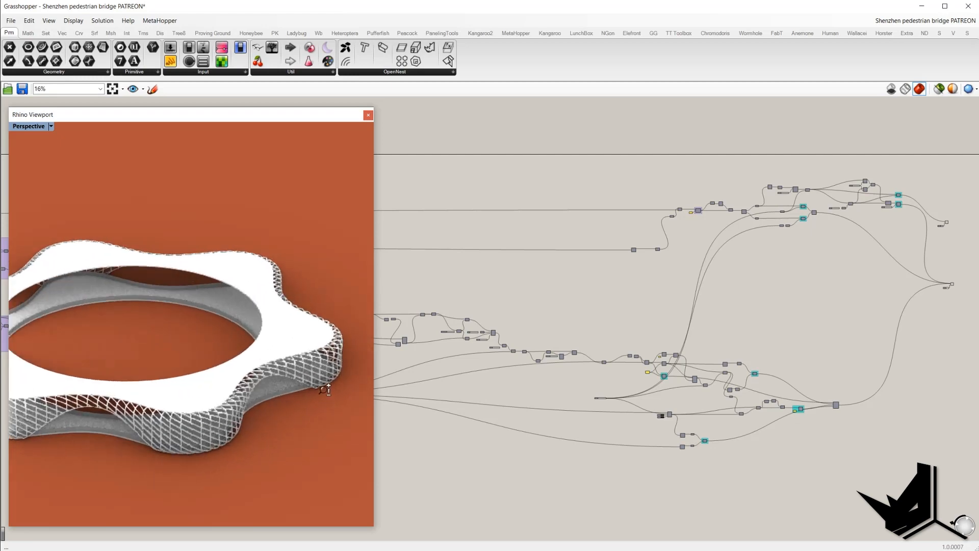
{"action": "right_click_drag", "start_coordinate": [326, 398], "coordinate": [314, 353]}
{"action": "right_click_drag", "start_coordinate": [332, 251], "coordinate": [265, 285]}
{"action": "scroll", "coordinate": [221, 316], "scroll_direction": "down", "scroll_amount": 5}
{"action": "mouse_move", "coordinate": [221, 316]}
{"action": "right_mouse_down"}
{"action": "mouse_move", "coordinate": [244, 360]}
{"action": "mouse_move", "coordinate": [265, 344]}
{"action": "mouse_move", "coordinate": [222, 326]}
{"action": "right_mouse_up"}
{"action": "scroll", "coordinate": [263, 344], "scroll_direction": "up", "scroll_amount": 4}
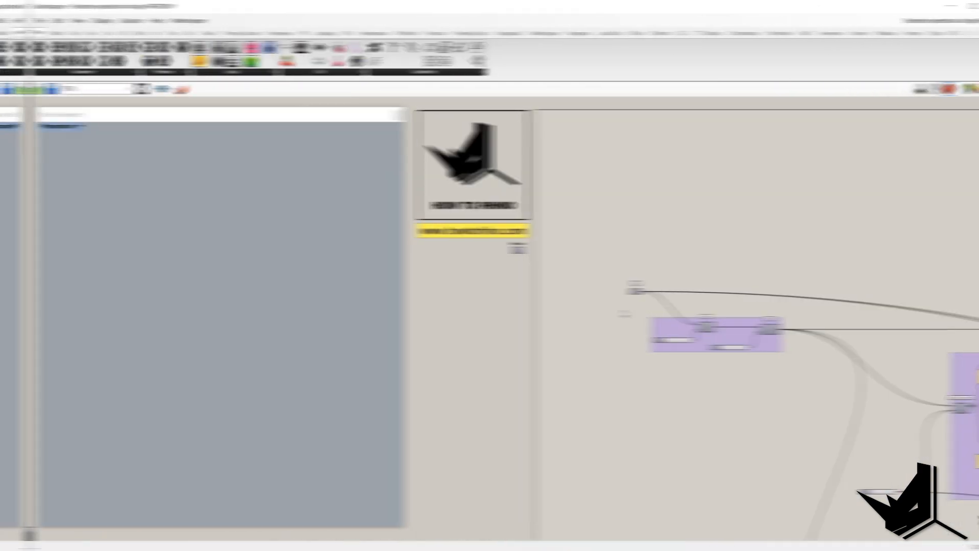
Assign a single point to the Point parameter by placing it in the middle of the perspective viewport
{"action": "scroll", "coordinate": [557, 261], "scroll_direction": "up", "scroll_amount": 4}
{"action": "scroll", "coordinate": [558, 261], "scroll_direction": "up", "scroll_amount": 1}
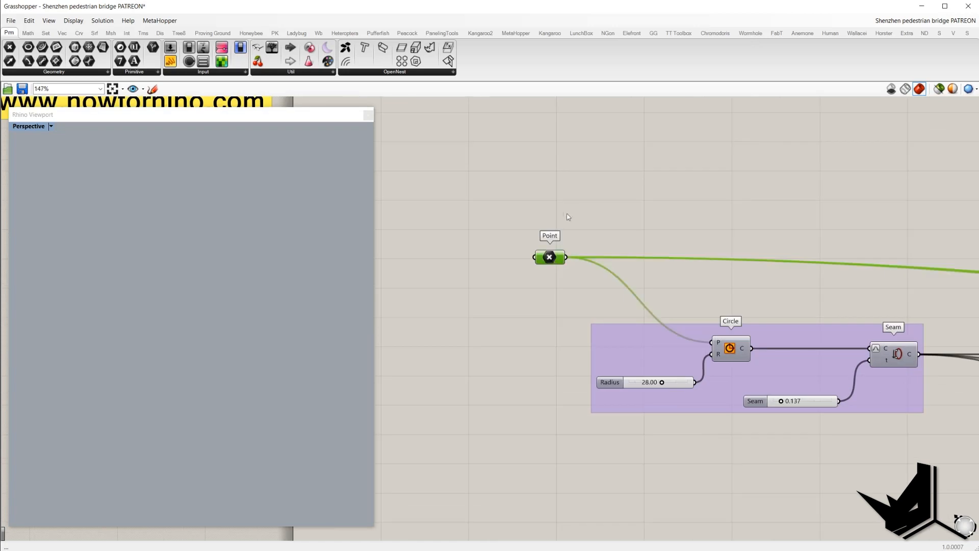
{"action": "right_click", "coordinate": [555, 256]}
{"action": "left_click", "coordinate": [590, 211]}
{"action": "left_click", "coordinate": [190, 325]}
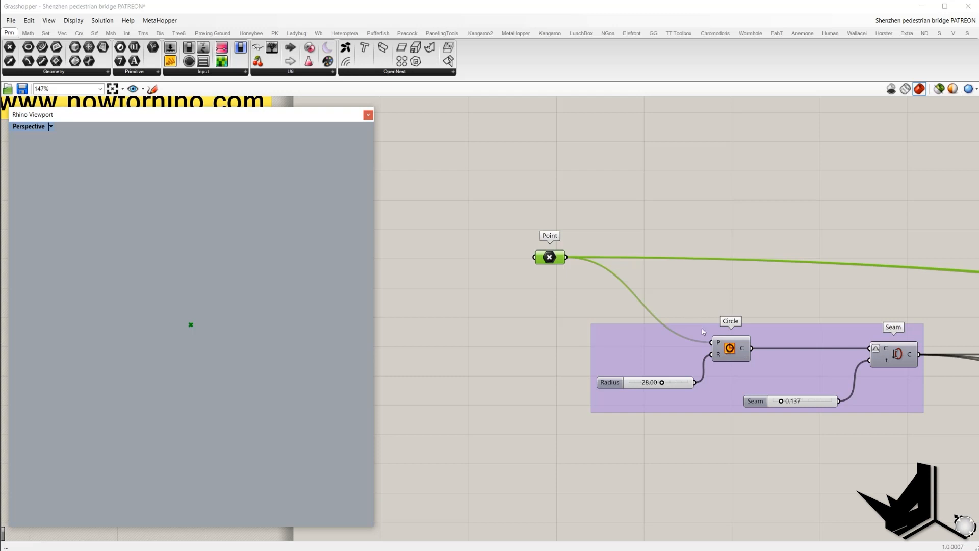
Turn on the preview of the Circle component so its curve is drawn around the point
{"action": "left_click", "coordinate": [739, 353]}
{"action": "right_click", "coordinate": [730, 297]}
{"action": "left_click", "coordinate": [749, 304]}
{"action": "right_click_drag", "start_coordinate": [150, 318], "coordinate": [196, 311]}
{"action": "right_click_drag", "start_coordinate": [740, 332], "coordinate": [684, 325]}
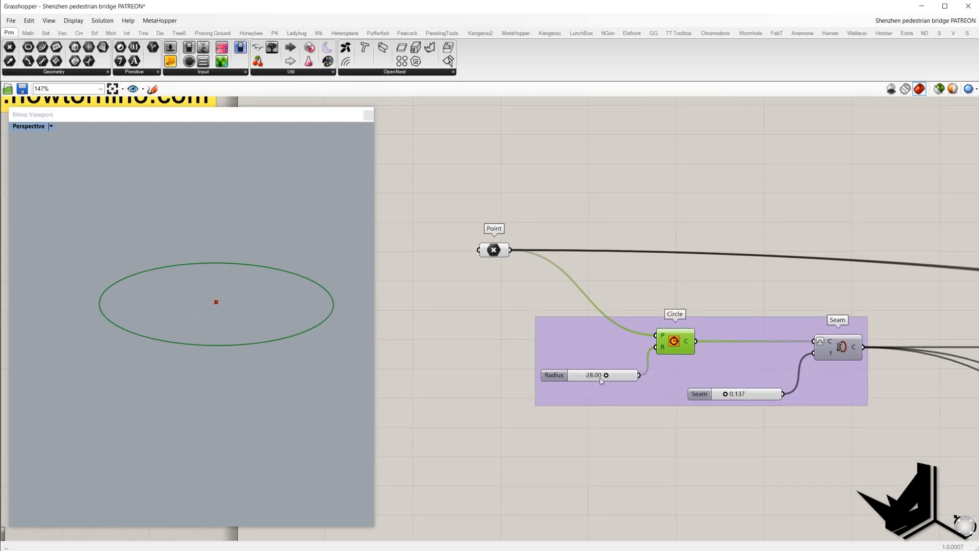
{"action": "right_click_drag", "start_coordinate": [675, 333], "coordinate": [532, 331]}
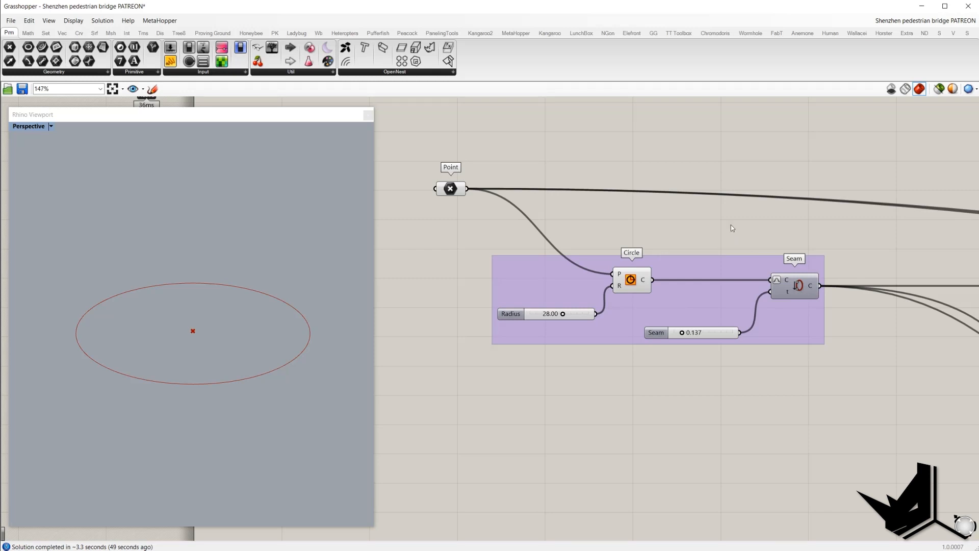
Add an End Points component and feed it the Circle's curve output to locate the circle's original start point
{"action": "right_click_drag", "start_coordinate": [731, 227], "coordinate": [697, 224]}
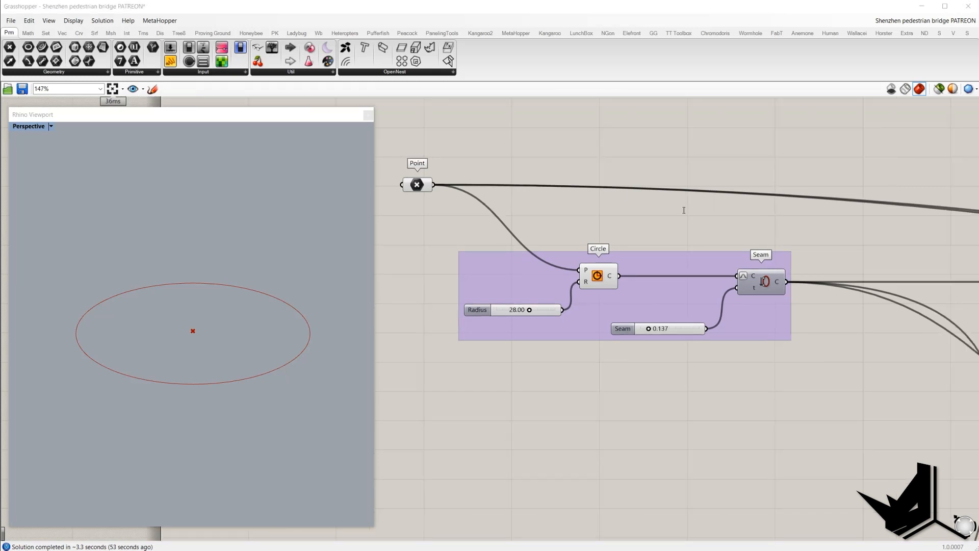
{"action": "double_click", "coordinate": [683, 209]}
{"action": "type", "text": "end"}
{"action": "left_click", "coordinate": [670, 199]}
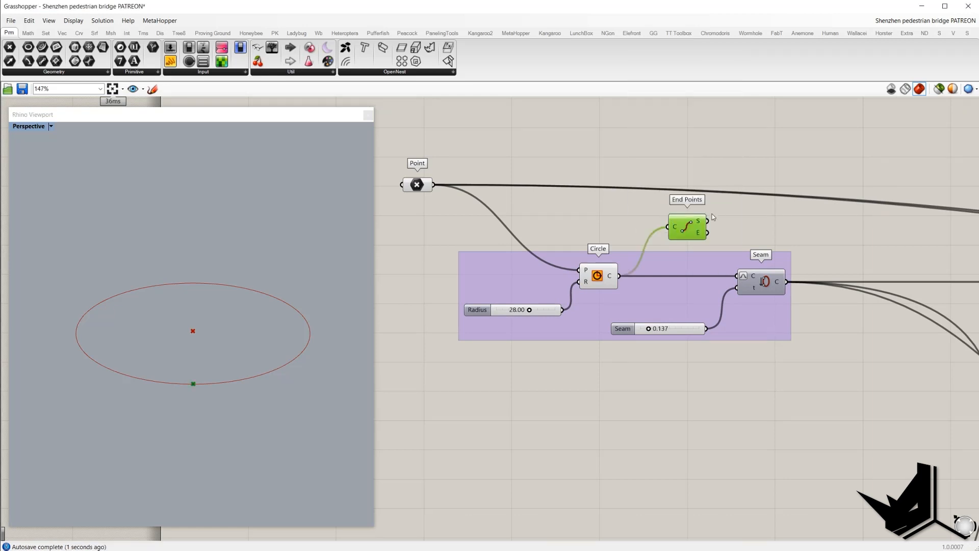
{"action": "left_click_drag", "start_coordinate": [682, 226], "coordinate": [667, 229]}
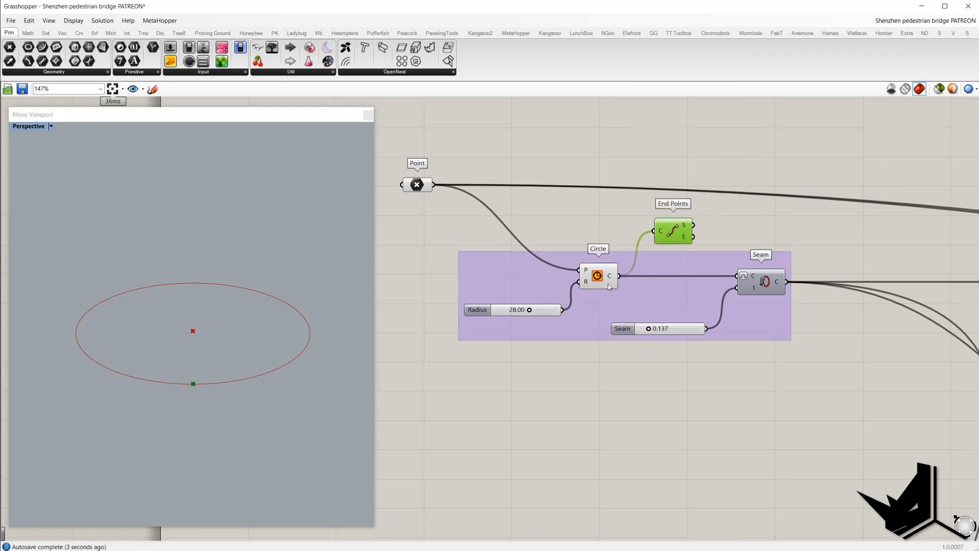
{"action": "left_click", "coordinate": [187, 381]}
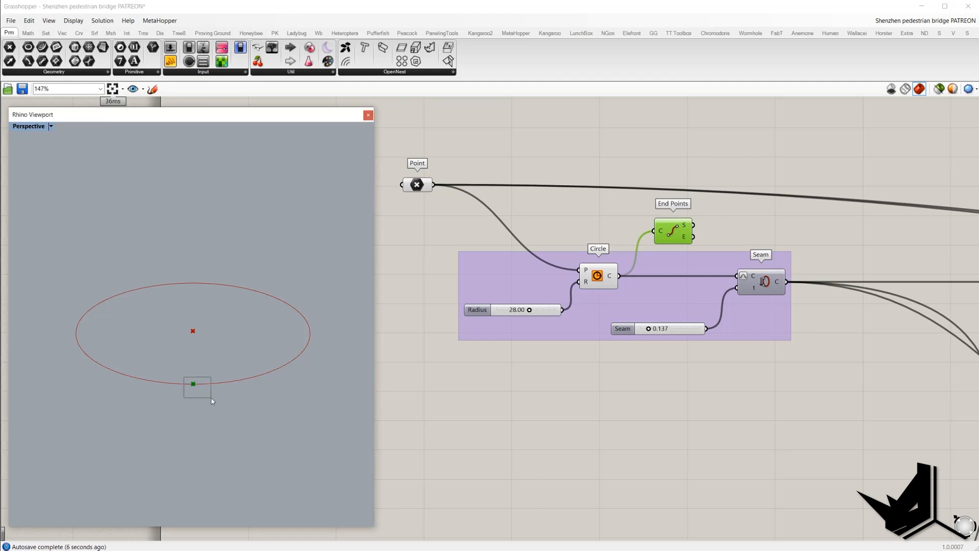
Add a second End Points component and connect it to the Seam component's curve output, keeping the Seam curve input reparameterized
{"action": "double_click", "coordinate": [842, 392]}
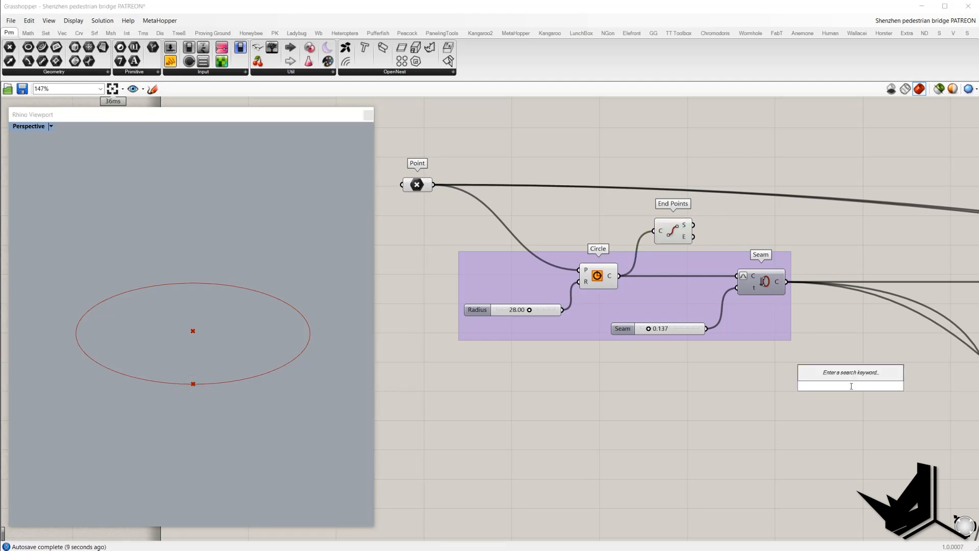
{"action": "type", "text": "end"}
{"action": "left_click", "coordinate": [828, 375]}
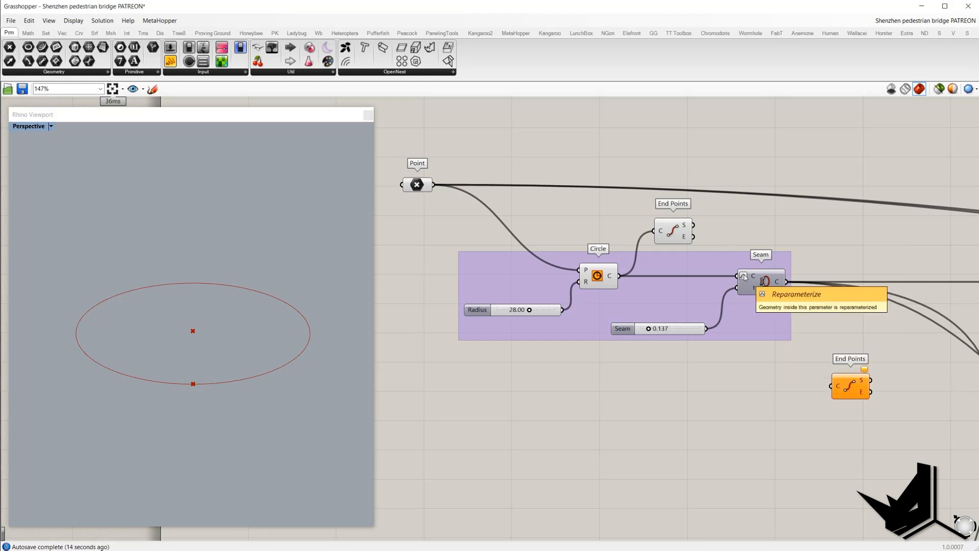
{"action": "right_click", "coordinate": [743, 279]}
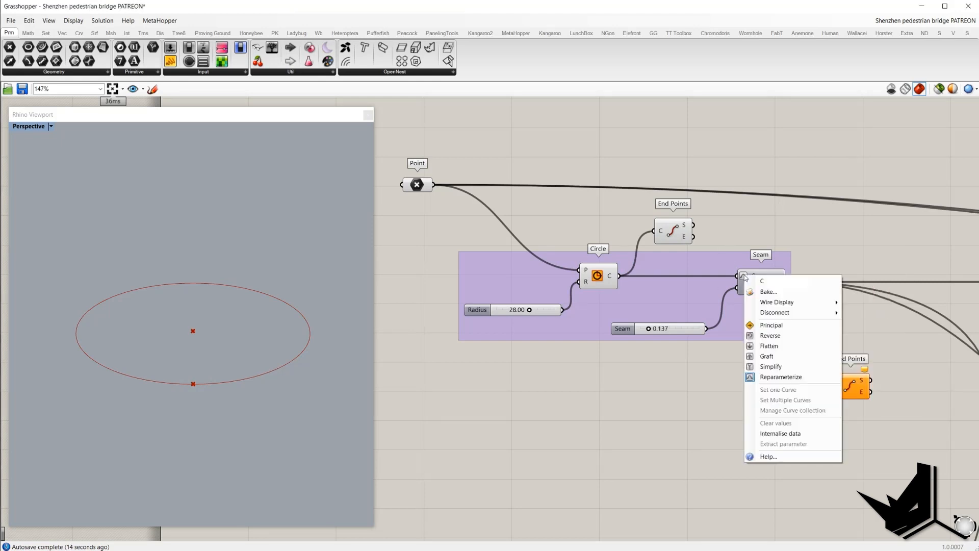
{"action": "left_click", "coordinate": [779, 378]}
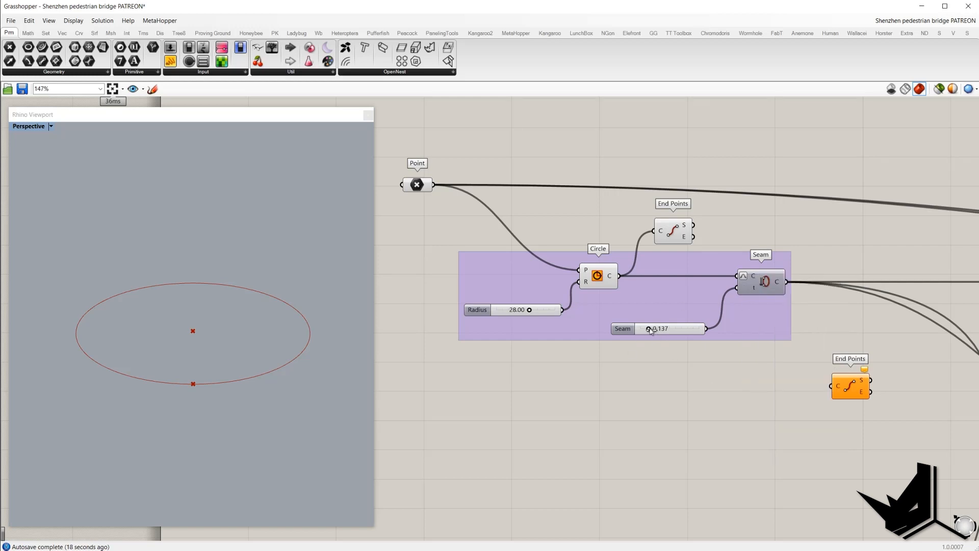
{"action": "left_click_drag", "start_coordinate": [831, 386], "coordinate": [790, 284]}
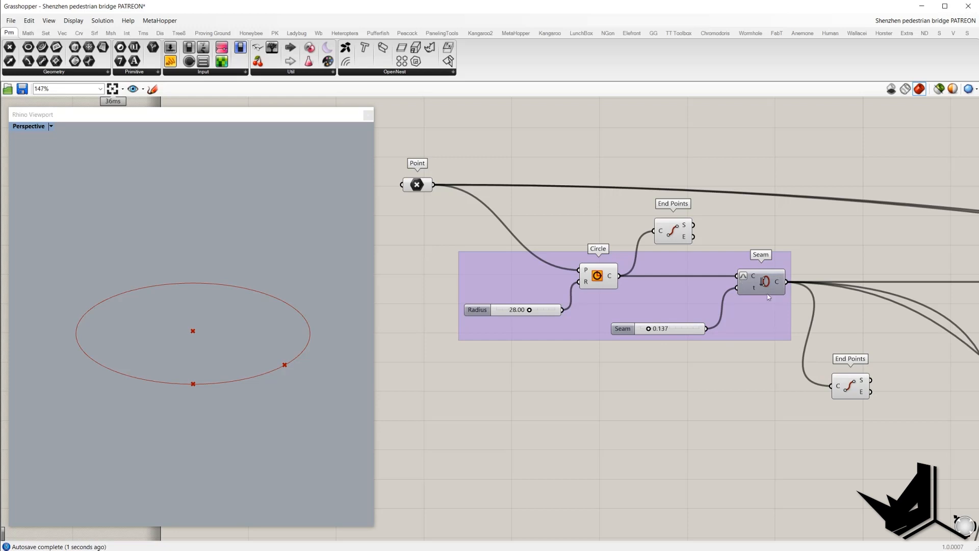
Shift the circle's seam point along the curve by setting the Seam slider to about 0.293
{"action": "left_click_drag", "start_coordinate": [274, 356], "coordinate": [317, 379]}
{"action": "left_click", "coordinate": [844, 389]}
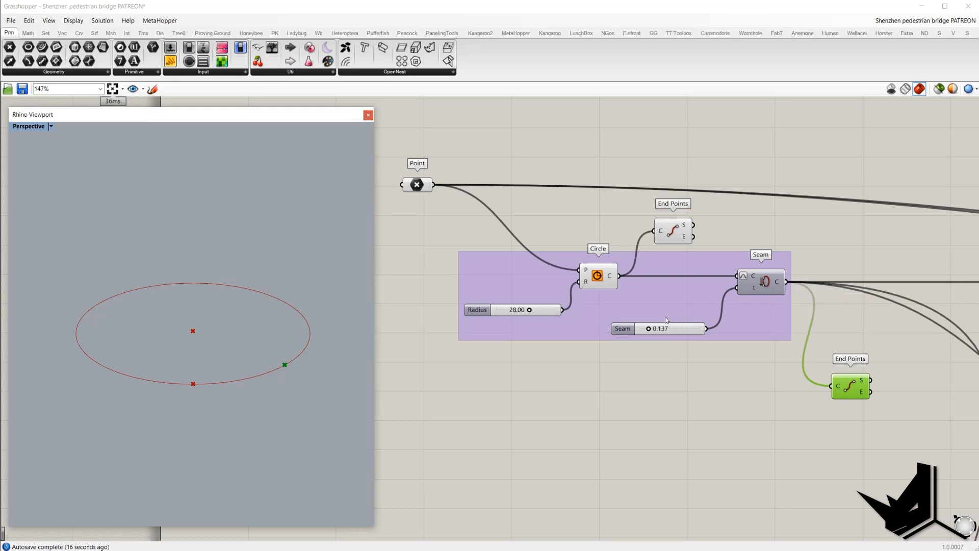
{"action": "left_click_drag", "start_coordinate": [648, 328], "coordinate": [662, 332]}
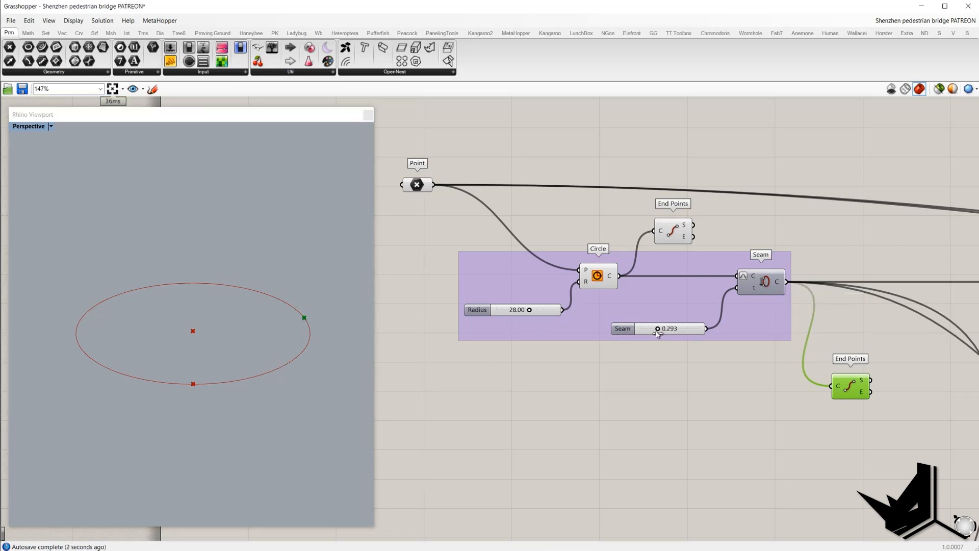
Inspect the Horizontal Frames component fed by the Seam curve and the Count slider
{"action": "right_click_drag", "start_coordinate": [661, 332], "coordinate": [522, 276]}
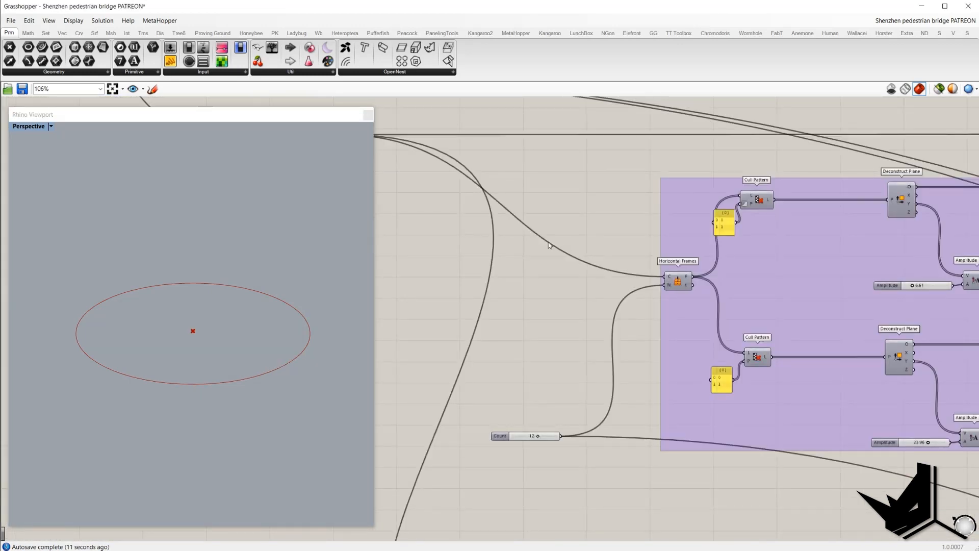
{"action": "right_click_drag", "start_coordinate": [551, 246], "coordinate": [630, 279]}
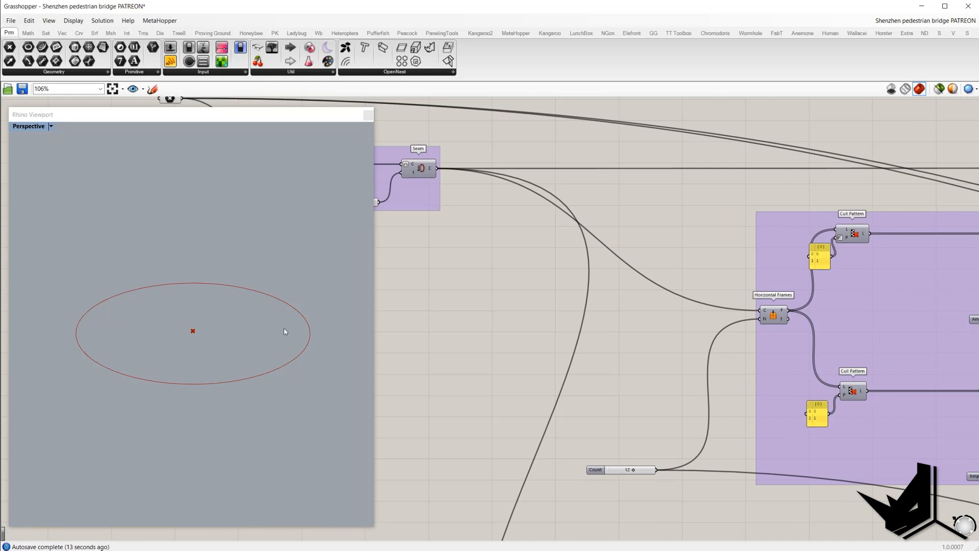
{"action": "left_click", "coordinate": [775, 316]}
{"action": "left_click", "coordinate": [727, 272]}
Sketch a red star-shaped control polygon and a yellow smooth curve over the bridge's outer edge in the aerial photo 02.jpg
{"action": "mouse_move", "coordinate": [827, 550]}
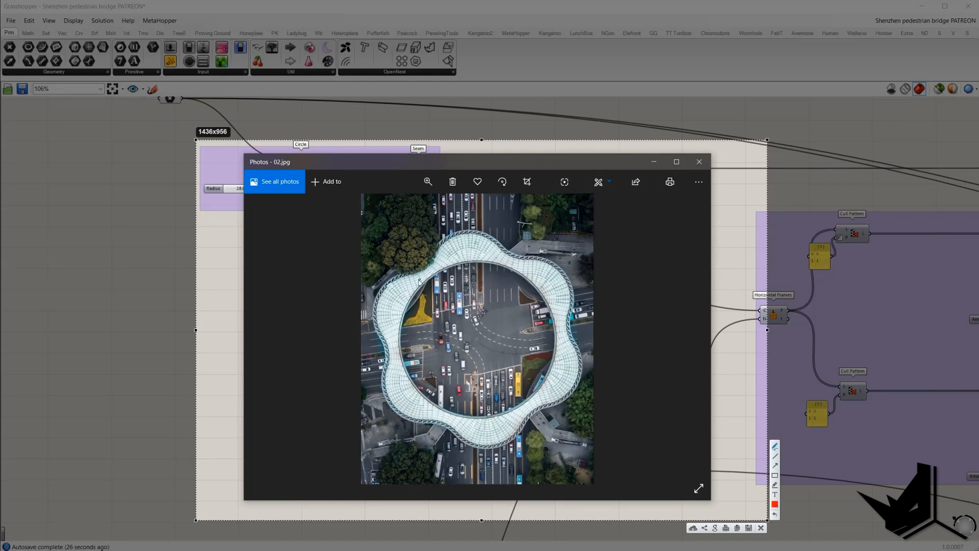
{"action": "mouse_move", "coordinate": [419, 281]}
{"action": "left_mouse_down"}
{"action": "mouse_move", "coordinate": [436, 247]}
{"action": "mouse_move", "coordinate": [515, 262]}
{"action": "mouse_move", "coordinate": [566, 306]}
{"action": "mouse_move", "coordinate": [527, 408]}
{"action": "mouse_move", "coordinate": [408, 413]}
{"action": "mouse_move", "coordinate": [358, 301]}
{"action": "mouse_move", "coordinate": [421, 278]}
{"action": "left_mouse_up"}
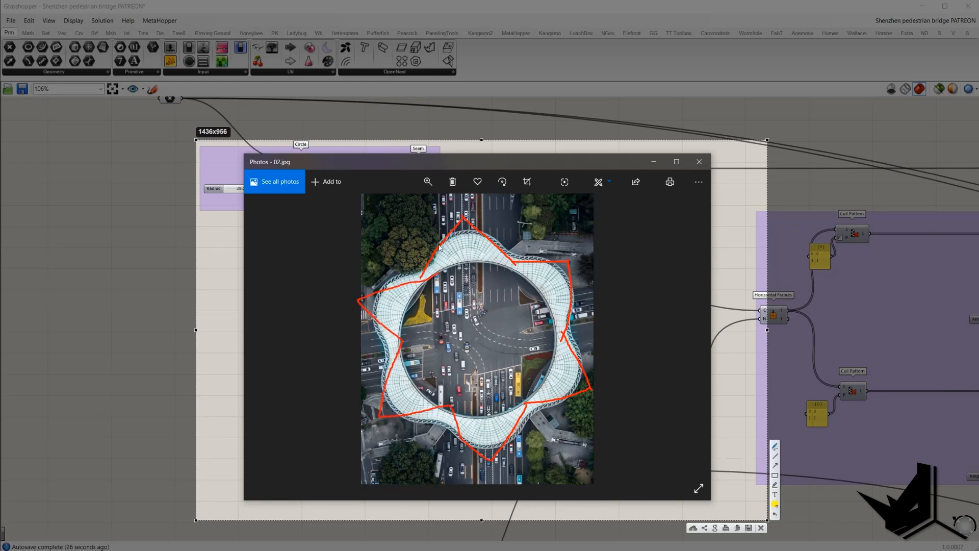
{"action": "mouse_move", "coordinate": [439, 244]}
{"action": "left_mouse_down"}
{"action": "mouse_move", "coordinate": [479, 231]}
{"action": "mouse_move", "coordinate": [440, 241]}
{"action": "mouse_move", "coordinate": [367, 319]}
{"action": "mouse_move", "coordinate": [379, 292]}
{"action": "left_mouse_up"}
{"action": "mouse_move", "coordinate": [388, 335]}
{"action": "left_mouse_down"}
{"action": "mouse_move", "coordinate": [403, 417]}
{"action": "mouse_move", "coordinate": [466, 441]}
{"action": "mouse_move", "coordinate": [515, 431]}
{"action": "mouse_move", "coordinate": [559, 267]}
{"action": "mouse_move", "coordinate": [487, 236]}
{"action": "left_mouse_up"}
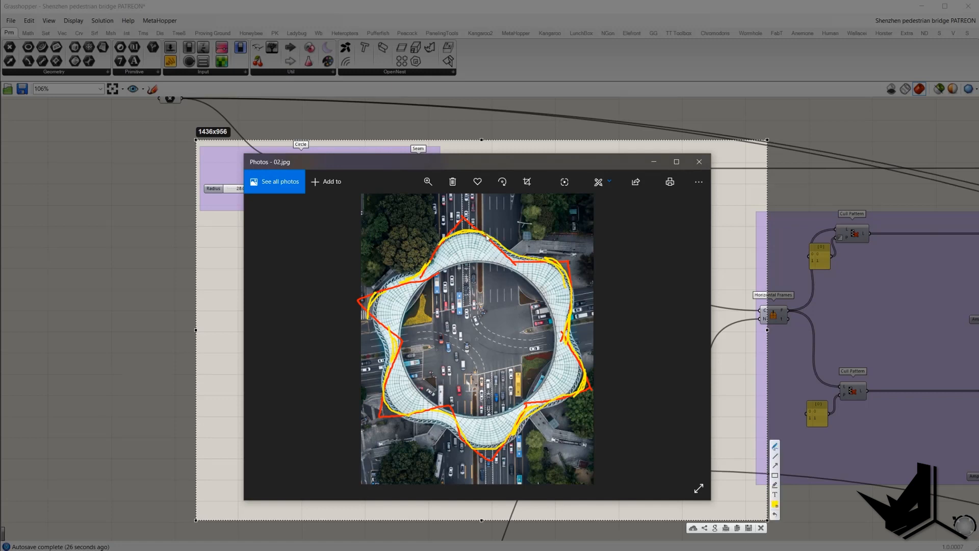
Change the annotation pen colour to cyan and mark the vertices of the red polygon on the aerial photo
{"action": "left_click", "coordinate": [774, 505]}
{"action": "left_click", "coordinate": [670, 398]}
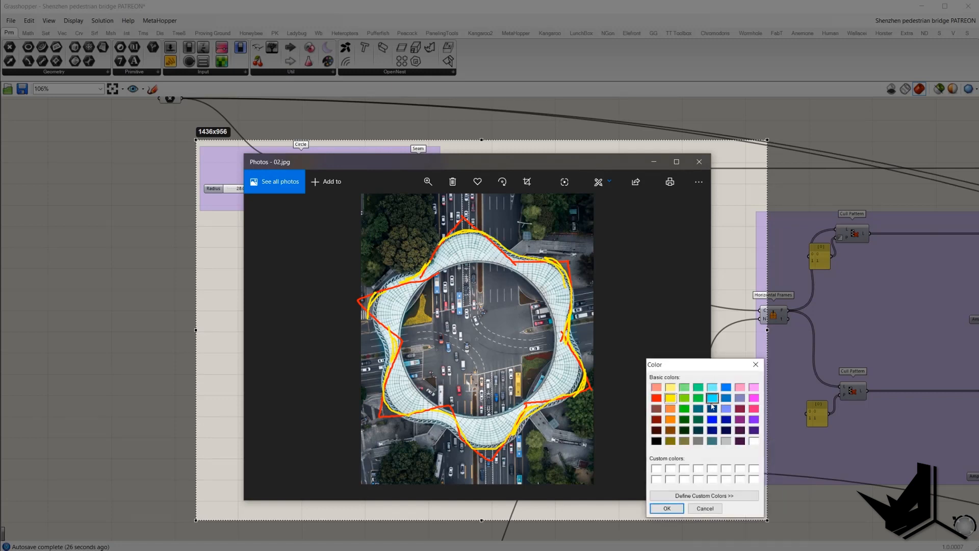
{"action": "left_click", "coordinate": [665, 507]}
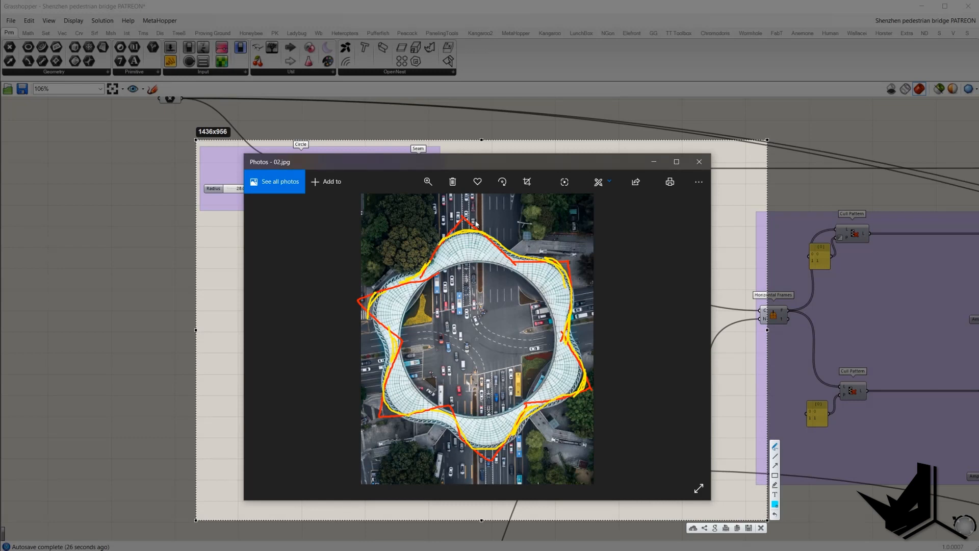
{"action": "left_click_drag", "start_coordinate": [467, 218], "coordinate": [463, 218]}
{"action": "left_click_drag", "start_coordinate": [417, 275], "coordinate": [416, 276]}
{"action": "left_click_drag", "start_coordinate": [353, 296], "coordinate": [359, 303]}
{"action": "left_click_drag", "start_coordinate": [398, 335], "coordinate": [399, 338]}
{"action": "left_click_drag", "start_coordinate": [372, 415], "coordinate": [381, 414]}
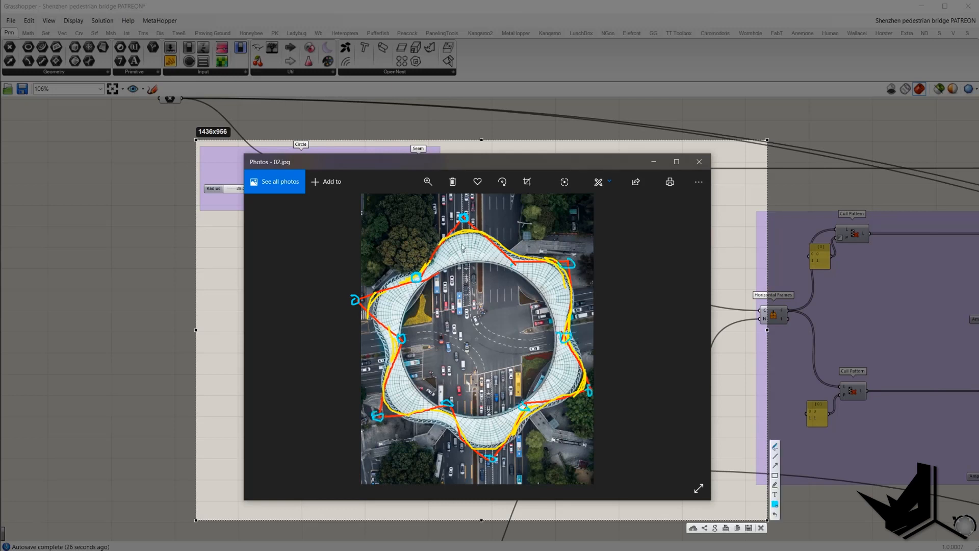
Number the polygon's marked vertices counter-clockwise in cyan, starting with 1 at the topmost vertex
{"action": "left_click_drag", "start_coordinate": [463, 204], "coordinate": [461, 192]}
{"action": "left_click_drag", "start_coordinate": [436, 284], "coordinate": [445, 299]}
{"action": "left_click_drag", "start_coordinate": [329, 298], "coordinate": [335, 322]}
{"action": "left_click_drag", "start_coordinate": [423, 331], "coordinate": [426, 350]}
{"action": "left_click_drag", "start_coordinate": [366, 426], "coordinate": [363, 441]}
{"action": "left_click_drag", "start_coordinate": [474, 369], "coordinate": [458, 385]}
{"action": "left_click_drag", "start_coordinate": [482, 465], "coordinate": [493, 483]}
{"action": "left_click_drag", "start_coordinate": [538, 427], "coordinate": [539, 431]}
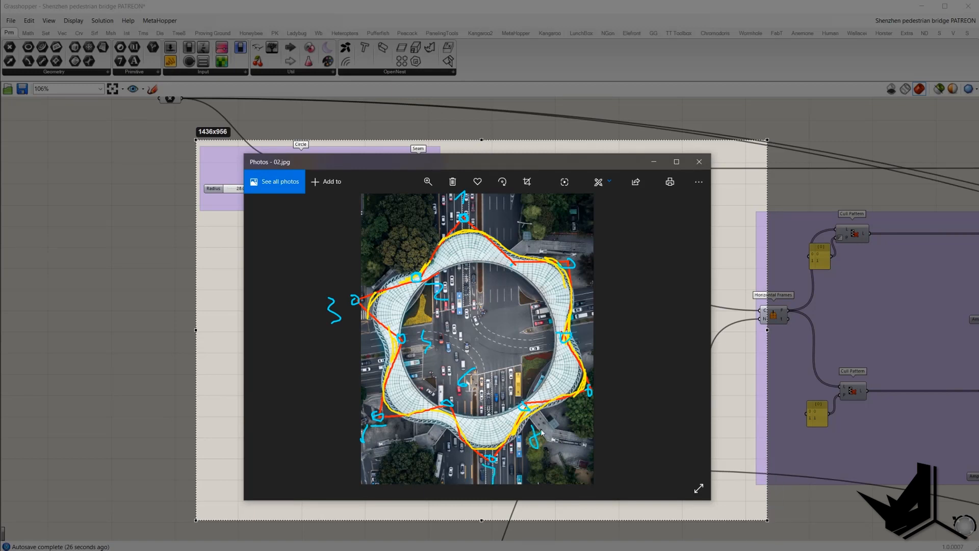
{"action": "left_click_drag", "start_coordinate": [605, 414], "coordinate": [590, 434]}
{"action": "left_click_drag", "start_coordinate": [533, 342], "coordinate": [531, 359]}
{"action": "left_click_drag", "start_coordinate": [540, 346], "coordinate": [539, 357]}
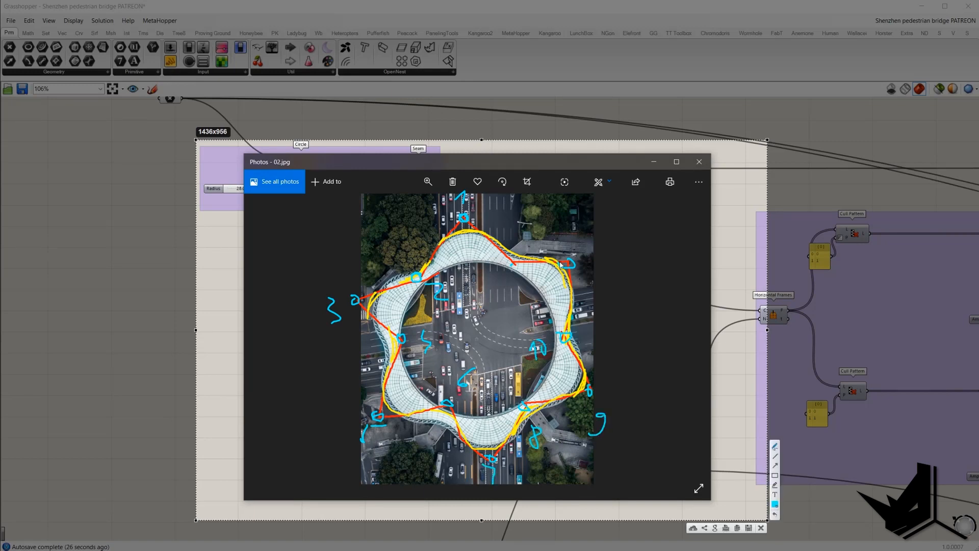
{"action": "left_click_drag", "start_coordinate": [569, 245], "coordinate": [577, 253]}
{"action": "mouse_move", "coordinate": [498, 272]}
{"action": "left_mouse_down"}
{"action": "mouse_move", "coordinate": [501, 286]}
{"action": "mouse_move", "coordinate": [521, 285]}
{"action": "mouse_move", "coordinate": [515, 263]}
{"action": "left_mouse_up"}
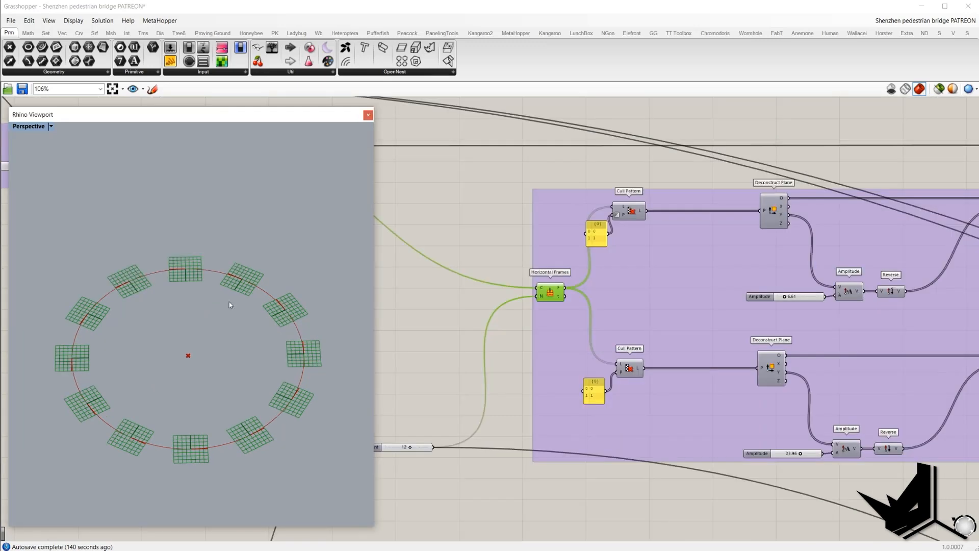
Capture the Rhino viewport for annotation and number every other frame around the circle in cyan with 1, 3, 5, 7, 9 and 11
{"action": "key", "text": "Print"}
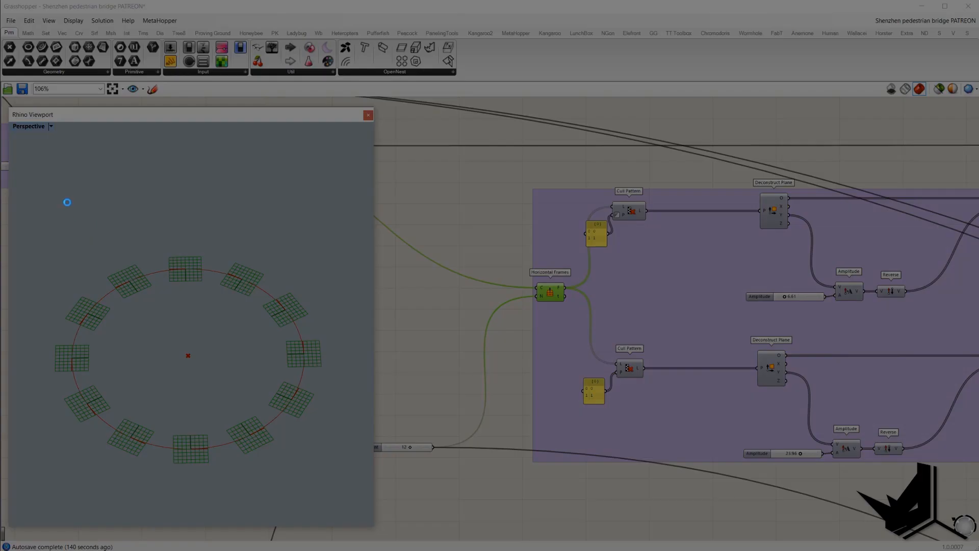
{"action": "left_click_drag", "start_coordinate": [42, 180], "coordinate": [664, 529]}
{"action": "left_click_drag", "start_coordinate": [186, 269], "coordinate": [191, 273]}
{"action": "left_click_drag", "start_coordinate": [280, 307], "coordinate": [285, 312]}
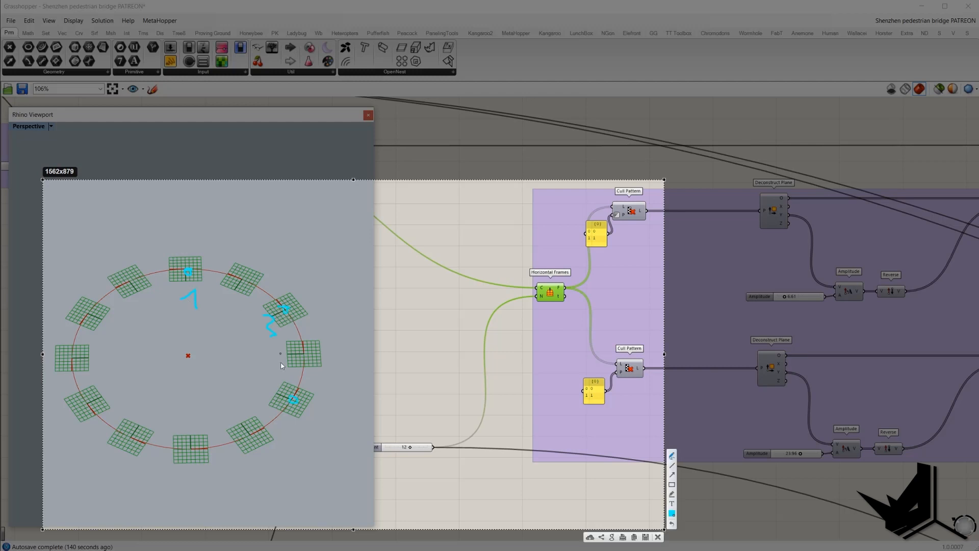
{"action": "left_click_drag", "start_coordinate": [278, 391], "coordinate": [273, 406]}
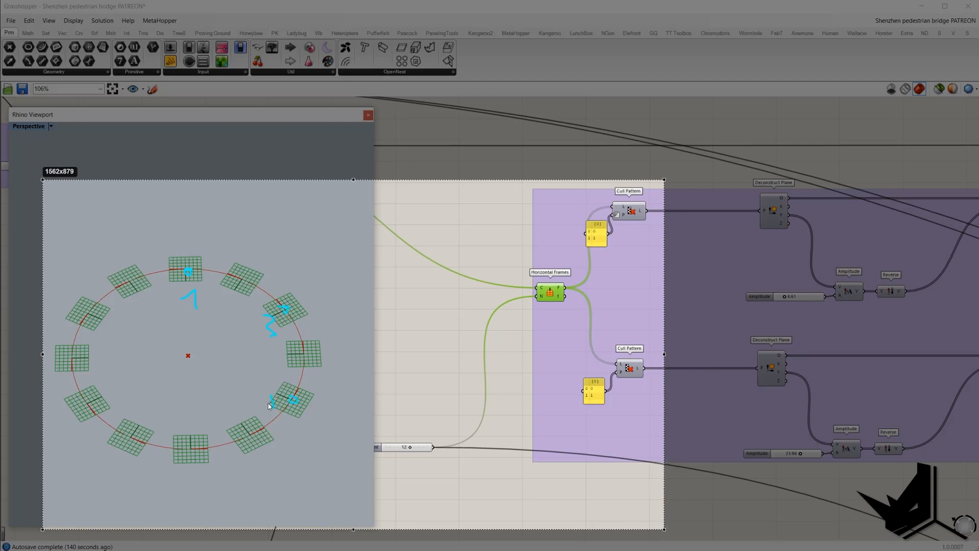
{"action": "left_click_drag", "start_coordinate": [182, 421], "coordinate": [190, 437]}
{"action": "left_click_drag", "start_coordinate": [122, 387], "coordinate": [114, 403]}
{"action": "left_click_drag", "start_coordinate": [104, 320], "coordinate": [114, 331]}
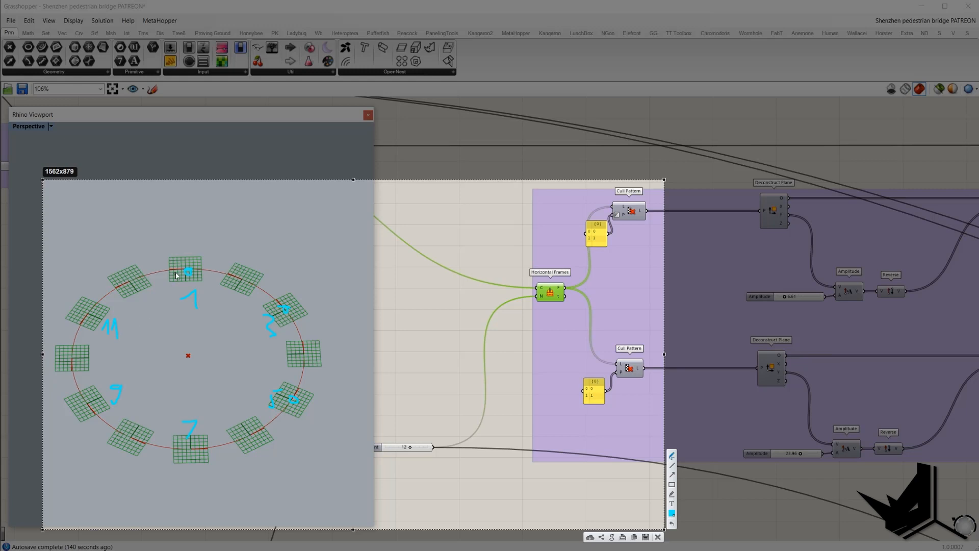
Change the annotation pen to red and number the frames in between 2, 4, 6, 8, 10 and 12
{"action": "right_click", "coordinate": [547, 449]}
{"action": "left_click_drag", "start_coordinate": [238, 279], "coordinate": [248, 289]}
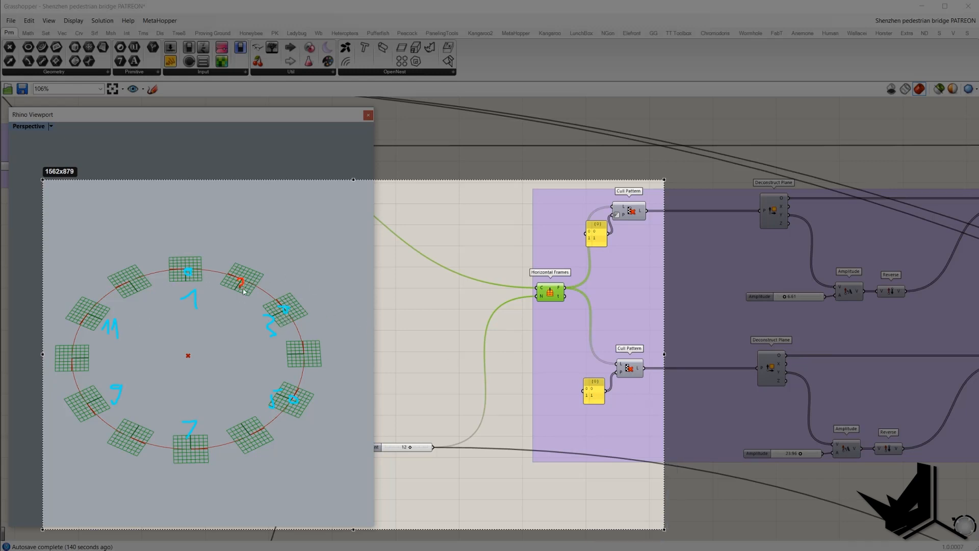
{"action": "left_click_drag", "start_coordinate": [302, 347], "coordinate": [307, 368]}
{"action": "left_click_drag", "start_coordinate": [256, 433], "coordinate": [247, 445]}
{"action": "left_click_drag", "start_coordinate": [134, 433], "coordinate": [131, 451]}
{"action": "mouse_move", "coordinate": [70, 360]}
{"action": "left_mouse_down"}
{"action": "mouse_move", "coordinate": [70, 375]}
{"action": "mouse_move", "coordinate": [81, 360]}
{"action": "left_mouse_up"}
{"action": "mouse_move", "coordinate": [122, 280]}
{"action": "left_mouse_down"}
{"action": "mouse_move", "coordinate": [125, 292]}
{"action": "mouse_move", "coordinate": [142, 292]}
{"action": "left_mouse_up"}
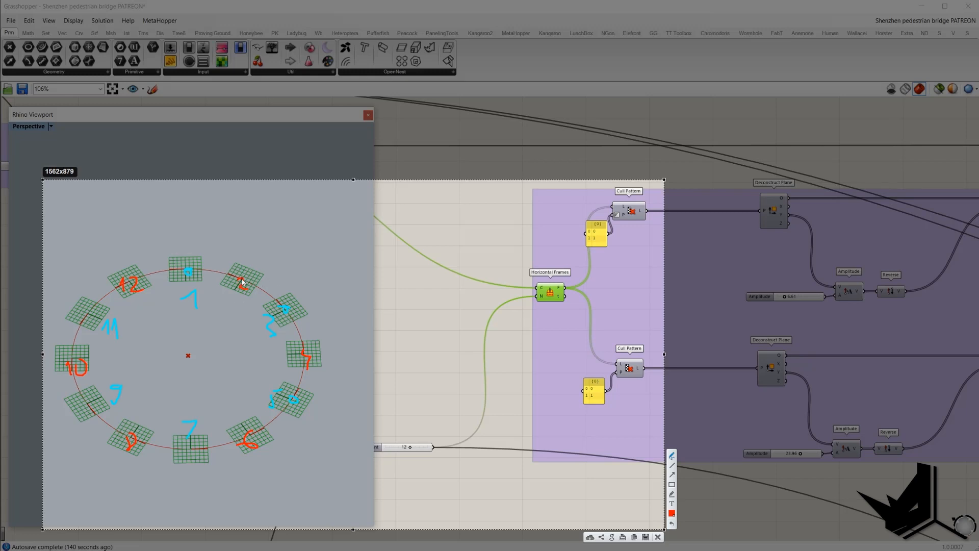
Draw red outward arrows from the even-numbered frames and sketch connecting lines between the arrow tips and the odd-numbered frames
{"action": "left_click_drag", "start_coordinate": [246, 281], "coordinate": [256, 259]}
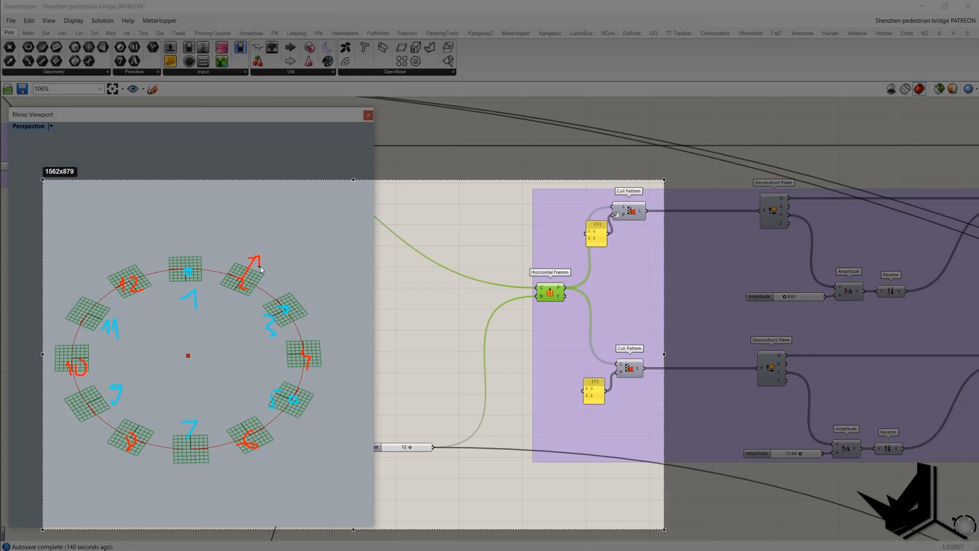
{"action": "left_click_drag", "start_coordinate": [305, 358], "coordinate": [346, 363]}
{"action": "left_click_drag", "start_coordinate": [252, 446], "coordinate": [260, 471]}
{"action": "left_click_drag", "start_coordinate": [137, 442], "coordinate": [113, 475]}
{"action": "left_click_drag", "start_coordinate": [82, 367], "coordinate": [51, 357]}
{"action": "mouse_move", "coordinate": [128, 293]}
{"action": "left_mouse_down"}
{"action": "mouse_move", "coordinate": [120, 259]}
{"action": "mouse_move", "coordinate": [130, 251]}
{"action": "mouse_move", "coordinate": [282, 301]}
{"action": "mouse_move", "coordinate": [280, 403]}
{"action": "mouse_move", "coordinate": [157, 455]}
{"action": "left_mouse_up"}
{"action": "key", "text": "ctrl+z"}
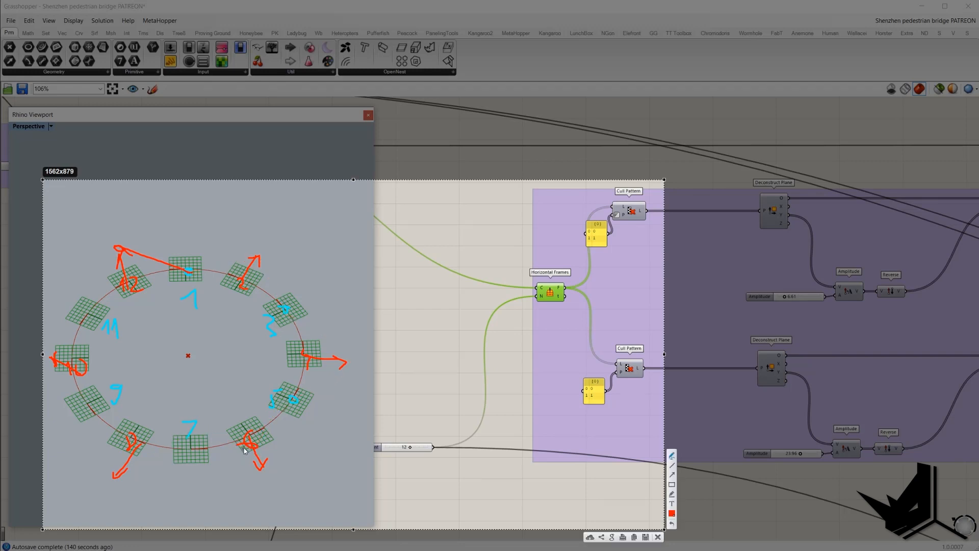
{"action": "mouse_move", "coordinate": [255, 447]}
{"action": "left_mouse_down"}
{"action": "mouse_move", "coordinate": [123, 467]}
{"action": "mouse_move", "coordinate": [89, 322]}
{"action": "mouse_move", "coordinate": [118, 248]}
{"action": "left_mouse_up"}
{"action": "mouse_move", "coordinate": [227, 280]}
{"action": "left_mouse_down"}
{"action": "mouse_move", "coordinate": [339, 347]}
{"action": "mouse_move", "coordinate": [285, 403]}
{"action": "left_mouse_up"}
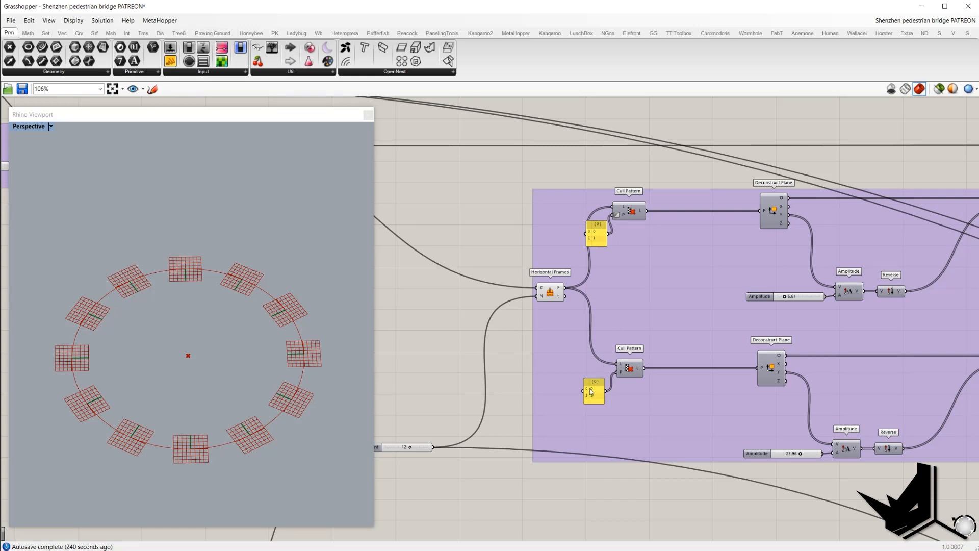
Compare the frames kept by the two Cull Pattern components and check the Invert option on the upper one's P input
{"action": "left_click", "coordinate": [631, 375]}
{"action": "left_click", "coordinate": [511, 250]}
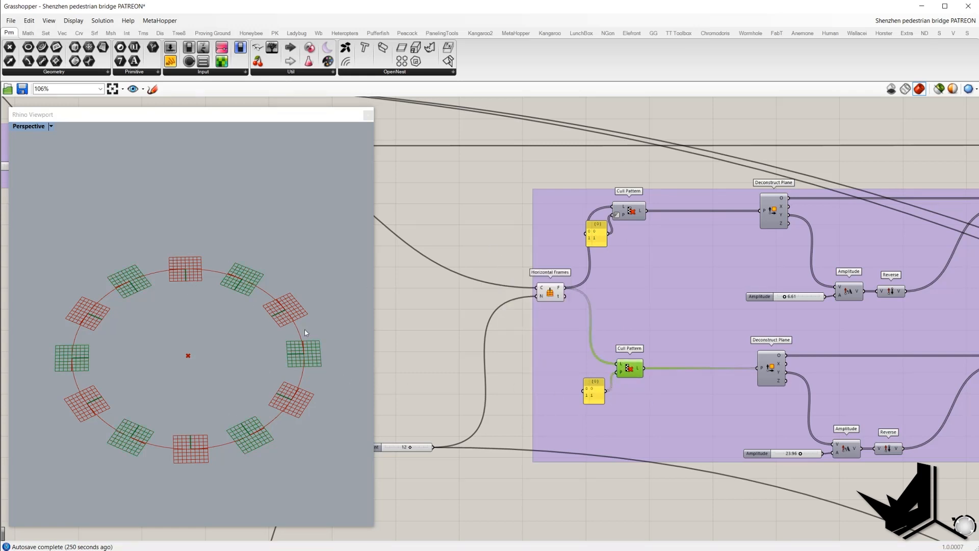
{"action": "right_click", "coordinate": [617, 215]}
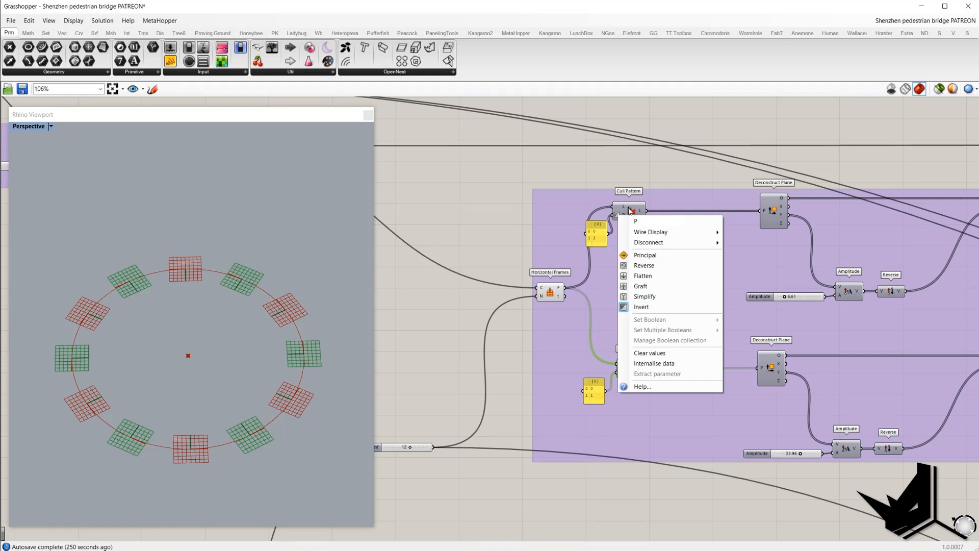
{"action": "left_click", "coordinate": [630, 210]}
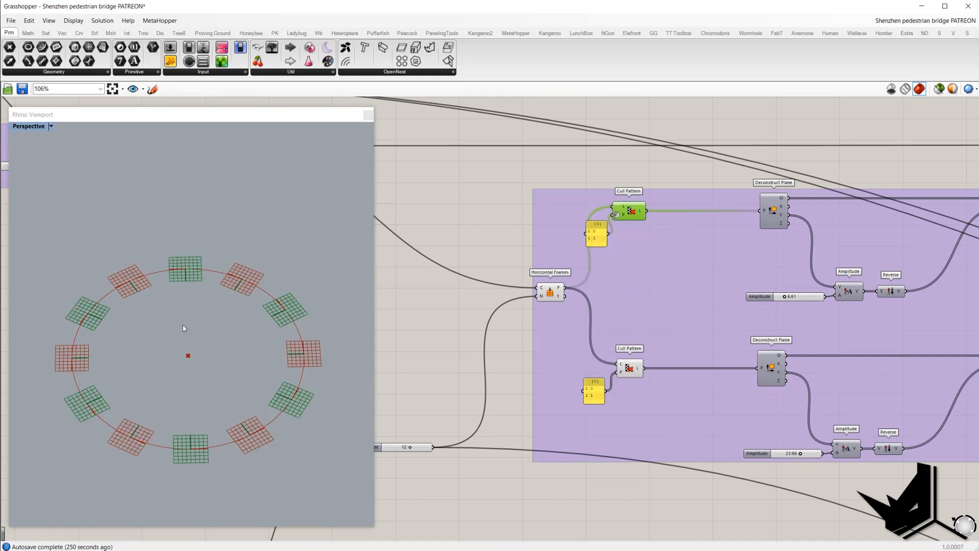
{"action": "right_click_drag", "start_coordinate": [709, 349], "coordinate": [612, 333]}
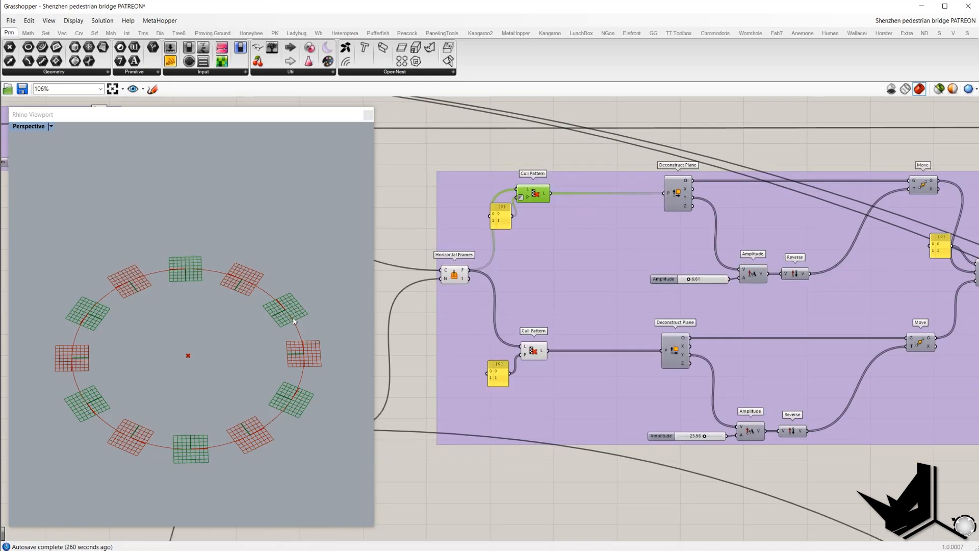
{"action": "left_click", "coordinate": [534, 351]}
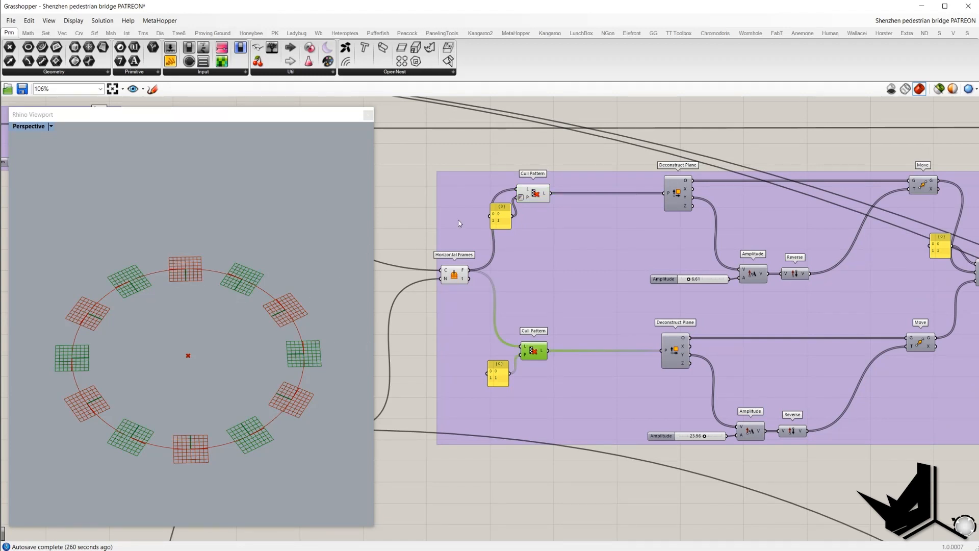
Follow the lower branch through Deconstruct Plane, Amplitude and Reverse, and turn on the preview of its Move component
{"action": "right_click_drag", "start_coordinate": [670, 341], "coordinate": [556, 322]}
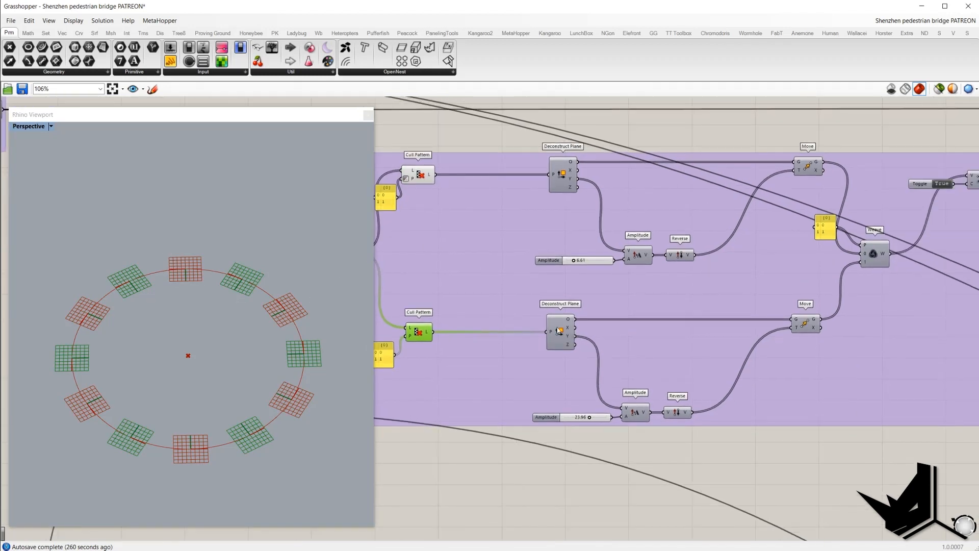
{"action": "mouse_move", "coordinate": [569, 328]}
{"action": "right_click_drag", "start_coordinate": [667, 442], "coordinate": [631, 438]}
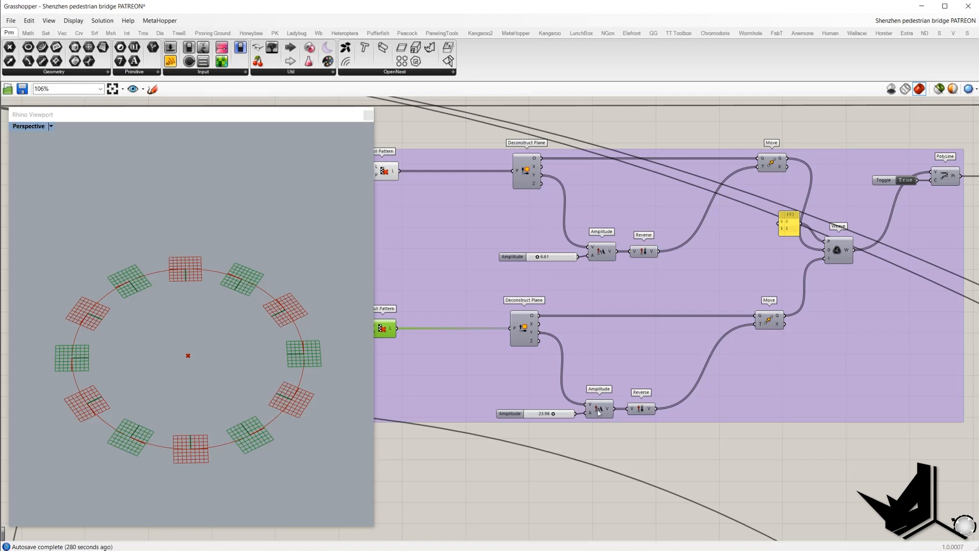
{"action": "right_click_drag", "start_coordinate": [654, 409], "coordinate": [638, 442]}
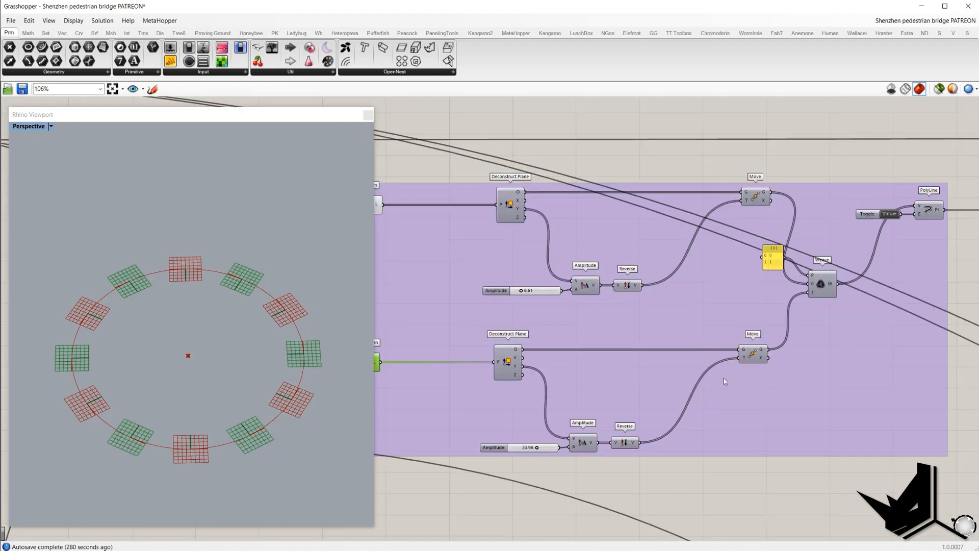
{"action": "left_click", "coordinate": [749, 355]}
{"action": "right_click", "coordinate": [678, 146]}
{"action": "left_click", "coordinate": [695, 152]}
{"action": "scroll", "coordinate": [220, 287], "scroll_direction": "down", "scroll_amount": 2}
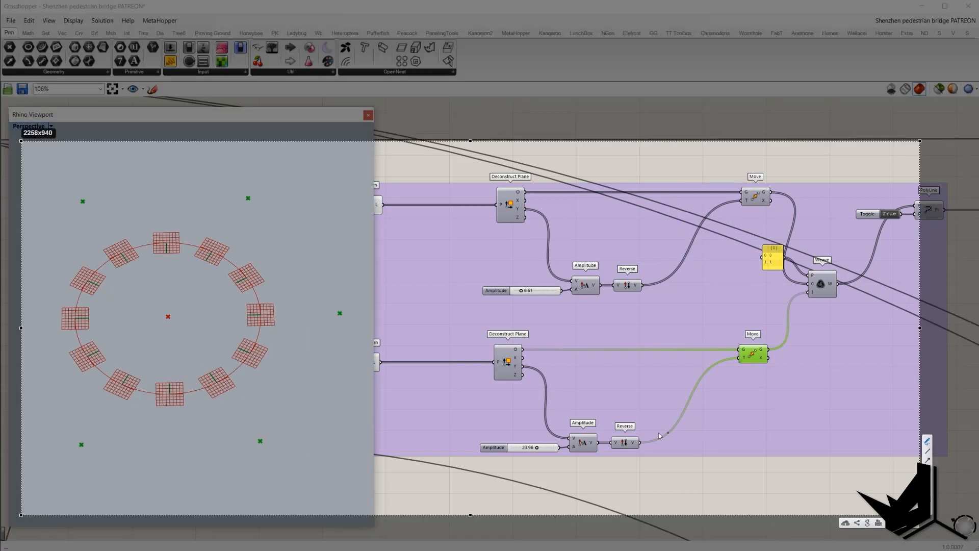
Annotate the capture with a red circle around the lower Reverse component, arrows from the frames towards the centre and one outward arrow
{"action": "mouse_move", "coordinate": [640, 413]}
{"action": "left_mouse_down"}
{"action": "mouse_move", "coordinate": [604, 423]}
{"action": "mouse_move", "coordinate": [624, 414]}
{"action": "left_mouse_up"}
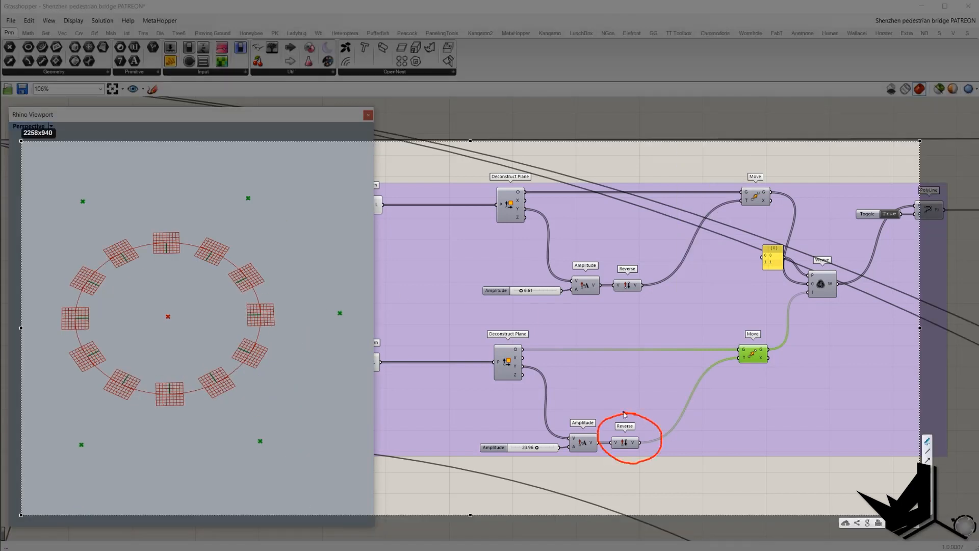
{"action": "mouse_move", "coordinate": [252, 360]}
{"action": "left_mouse_down"}
{"action": "mouse_move", "coordinate": [233, 339]}
{"action": "mouse_move", "coordinate": [234, 317]}
{"action": "left_mouse_up"}
{"action": "left_click_drag", "start_coordinate": [247, 276], "coordinate": [236, 288]}
{"action": "mouse_move", "coordinate": [215, 250]}
{"action": "left_mouse_down"}
{"action": "mouse_move", "coordinate": [197, 270]}
{"action": "mouse_move", "coordinate": [205, 269]}
{"action": "left_mouse_up"}
{"action": "mouse_move", "coordinate": [166, 242]}
{"action": "left_mouse_down"}
{"action": "mouse_move", "coordinate": [168, 268]}
{"action": "mouse_move", "coordinate": [173, 262]}
{"action": "left_mouse_up"}
{"action": "left_click_drag", "start_coordinate": [167, 310], "coordinate": [167, 314]}
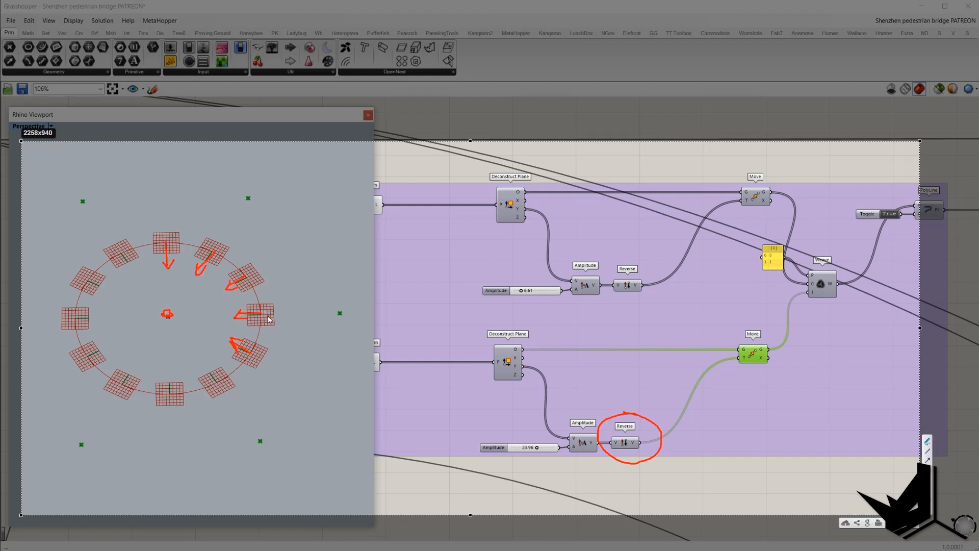
{"action": "left_click_drag", "start_coordinate": [272, 317], "coordinate": [312, 314]}
{"action": "mouse_move", "coordinate": [631, 260]}
{"action": "left_mouse_down"}
{"action": "mouse_move", "coordinate": [612, 297]}
{"action": "mouse_move", "coordinate": [635, 271]}
{"action": "left_mouse_up"}
{"action": "key", "text": "Escape"}
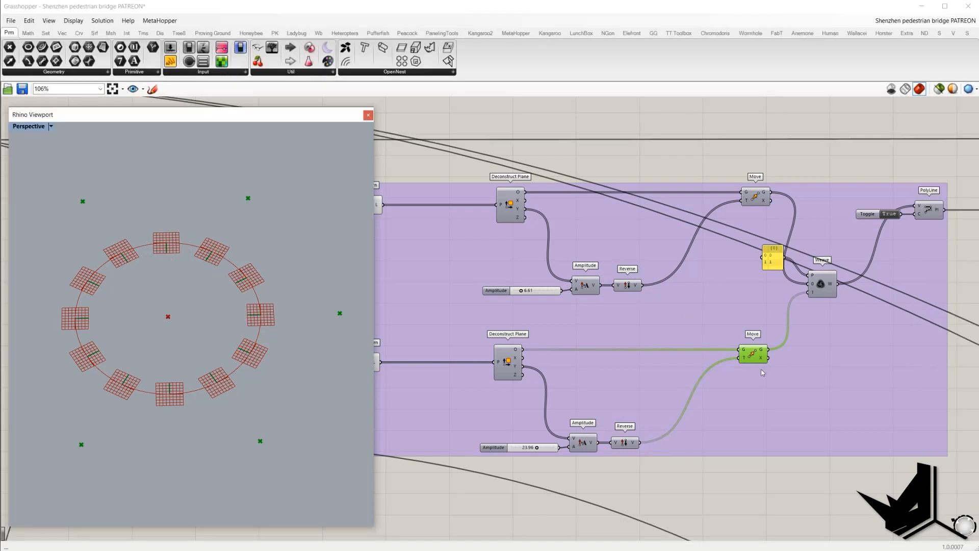
Turn on the preview of the upper branch's Move component
{"action": "scroll", "coordinate": [312, 302], "scroll_direction": "down", "scroll_amount": 2}
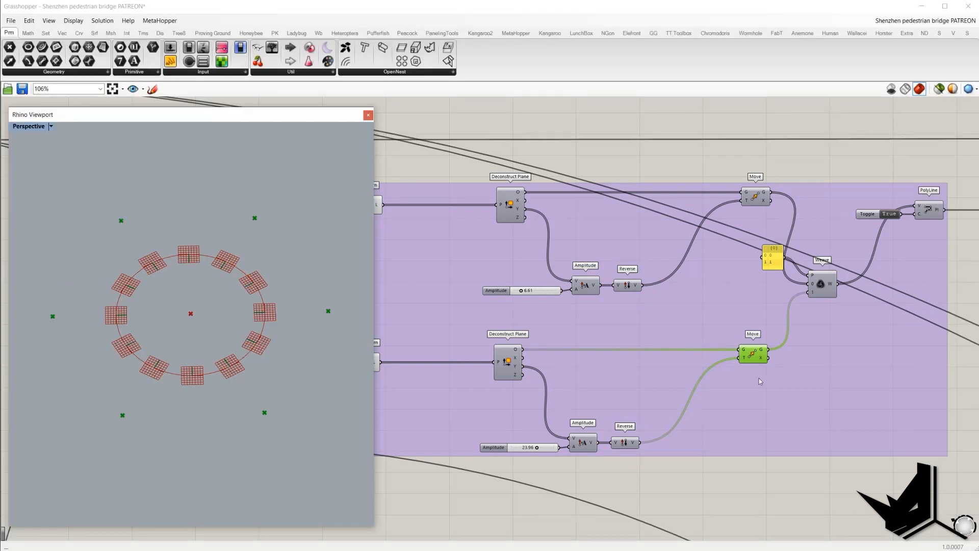
{"action": "left_click", "coordinate": [755, 197]}
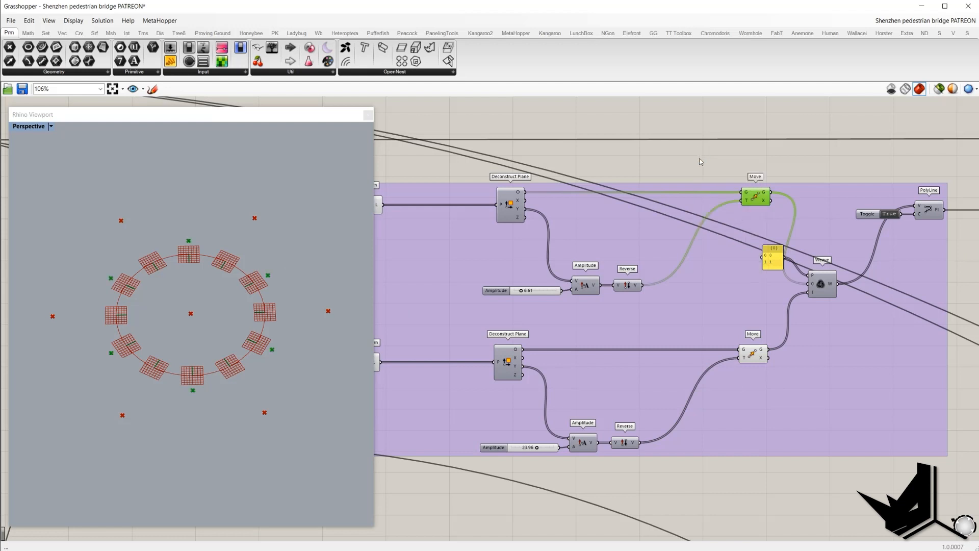
{"action": "right_click_drag", "start_coordinate": [632, 270], "coordinate": [565, 282]}
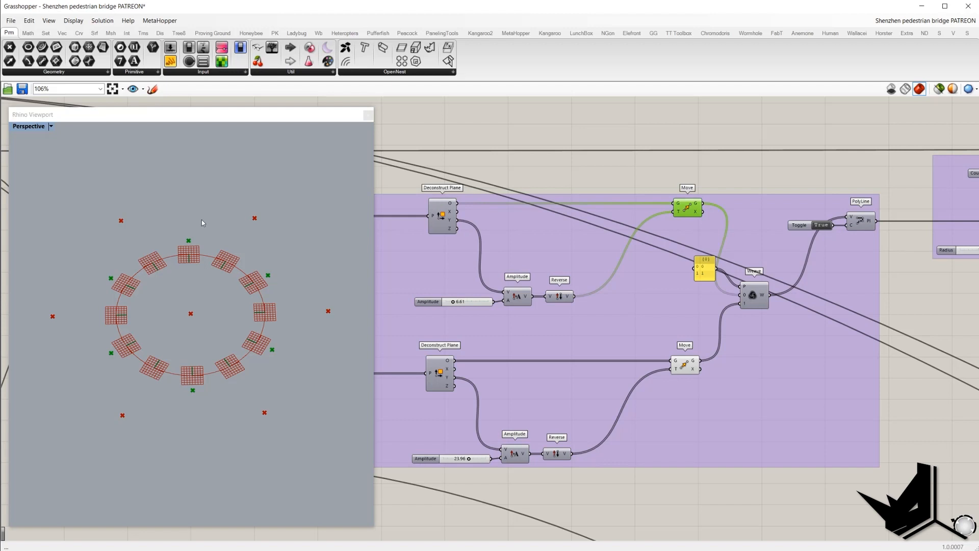
Examine how the Weave component combines the points of both Move components using the 0, 1 pattern panel
{"action": "scroll", "coordinate": [748, 279], "scroll_direction": "up", "scroll_amount": 4}
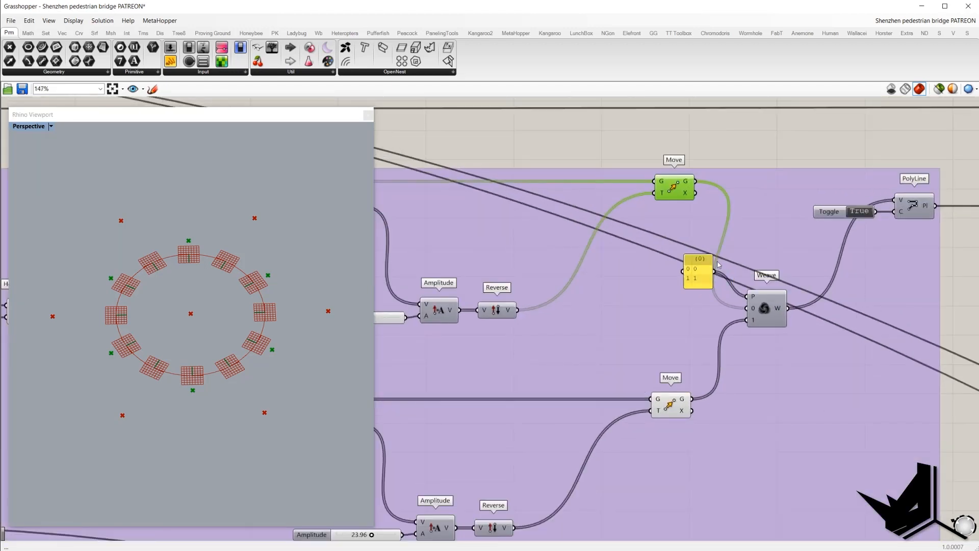
{"action": "scroll", "coordinate": [720, 264], "scroll_direction": "down", "scroll_amount": 5}
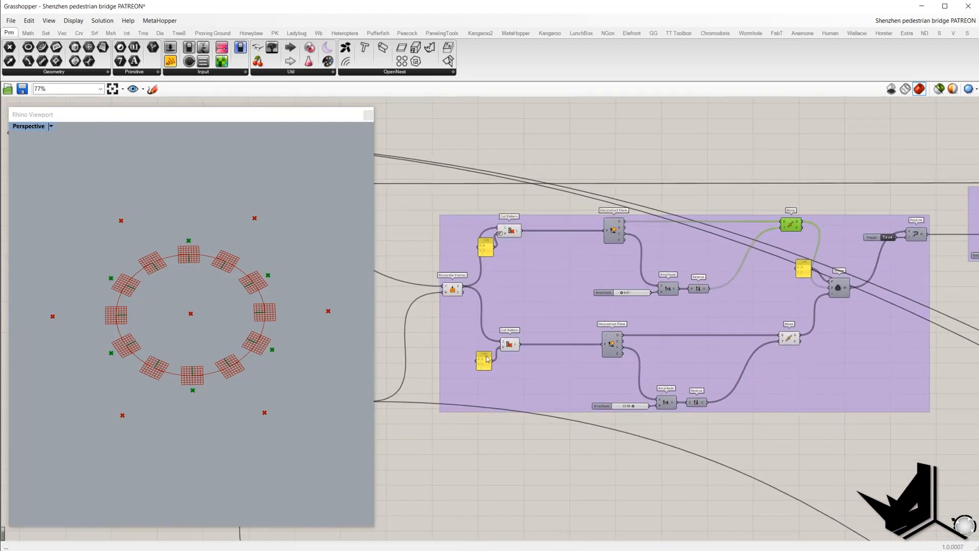
{"action": "right_click_drag", "start_coordinate": [834, 317], "coordinate": [668, 332]}
{"action": "scroll", "coordinate": [660, 265], "scroll_direction": "up", "scroll_amount": 4}
{"action": "scroll", "coordinate": [678, 299], "scroll_direction": "up", "scroll_amount": 1}
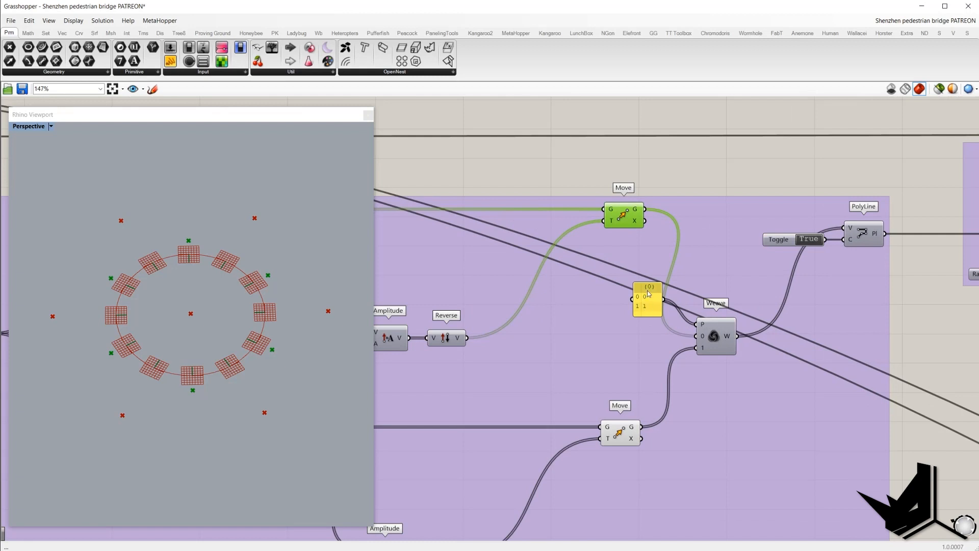
{"action": "left_click_drag", "start_coordinate": [688, 332], "coordinate": [694, 334]}
{"action": "left_click", "coordinate": [620, 438]}
{"action": "right_click_drag", "start_coordinate": [704, 331], "coordinate": [581, 291]}
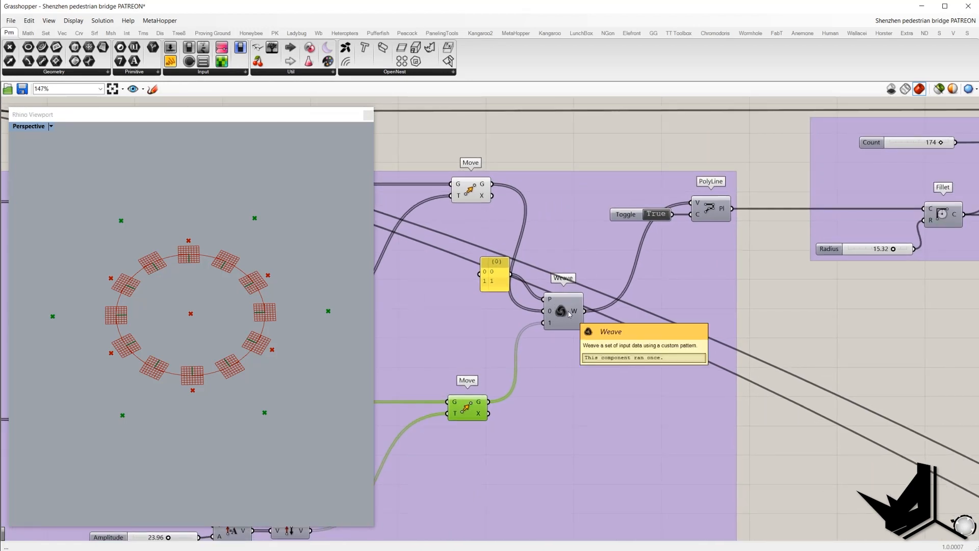
{"action": "left_click", "coordinate": [569, 314]}
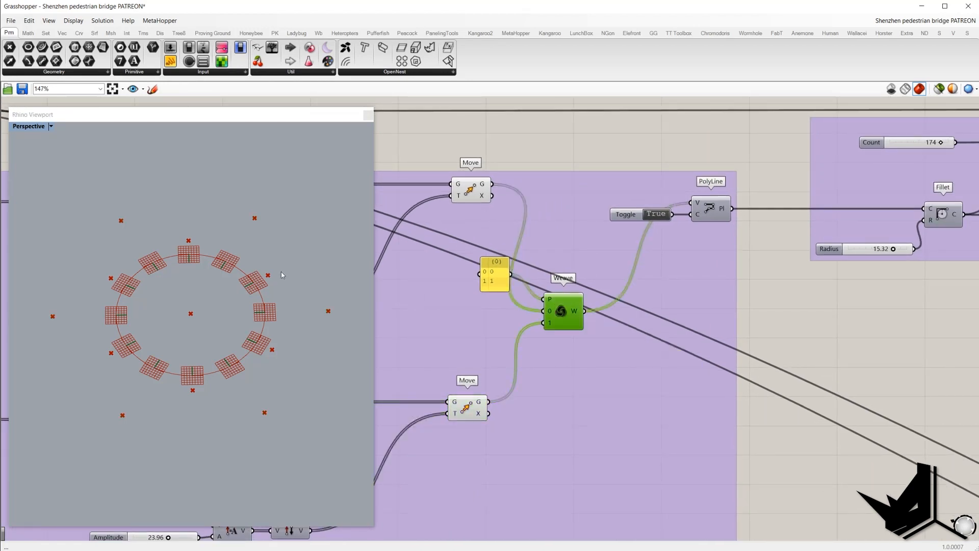
Turn on the previews of the closed PolyLine component and of the Fillet component that rounds it
{"action": "left_click", "coordinate": [710, 214]}
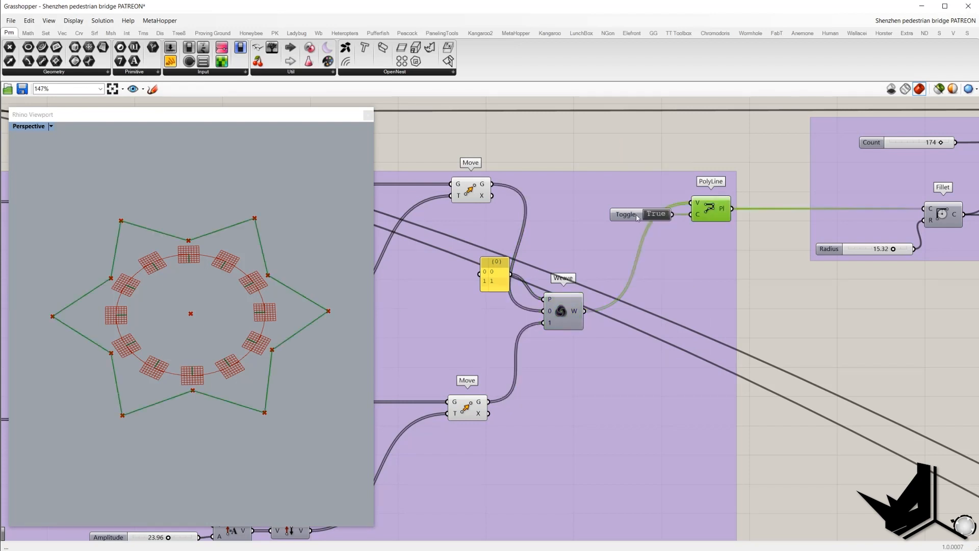
{"action": "mouse_move", "coordinate": [697, 216]}
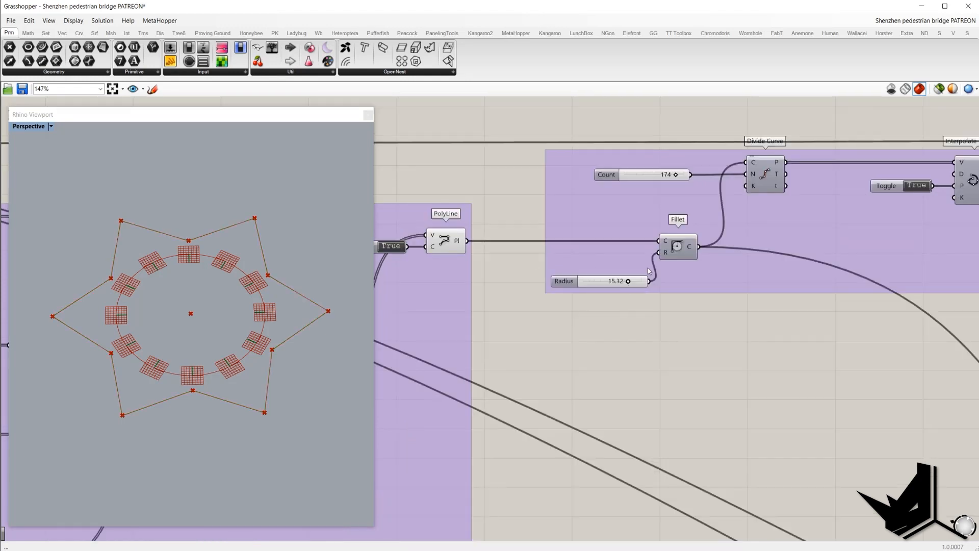
{"action": "left_click", "coordinate": [677, 247]}
{"action": "right_click", "coordinate": [695, 337]}
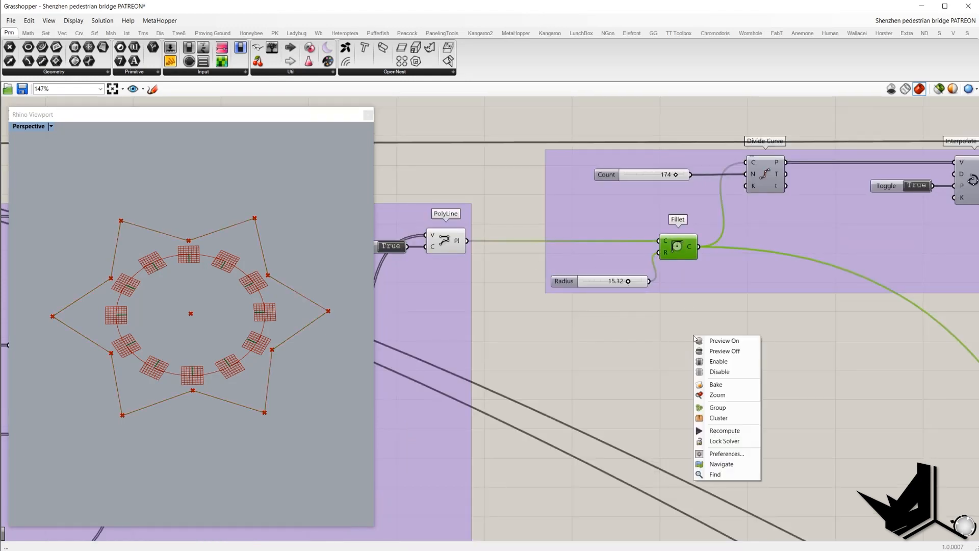
{"action": "left_click", "coordinate": [702, 340]}
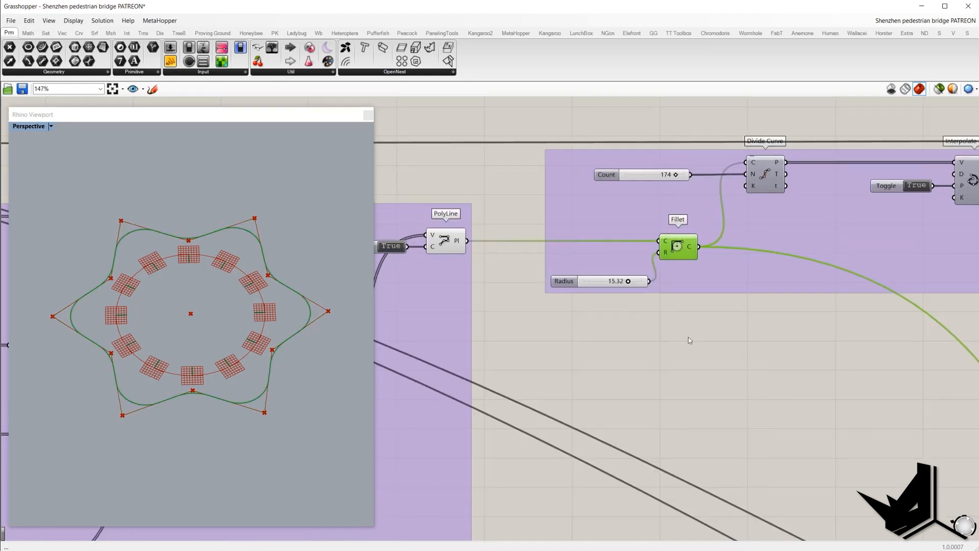
{"action": "left_click", "coordinate": [676, 338]}
Turn off the previews of the PolyLine component and of the frame and moved-point components in the group before the Fillet
{"action": "left_click", "coordinate": [452, 243]}
{"action": "right_click", "coordinate": [468, 173]}
{"action": "left_click", "coordinate": [488, 189]}
{"action": "scroll", "coordinate": [488, 189], "scroll_direction": "down", "scroll_amount": 6}
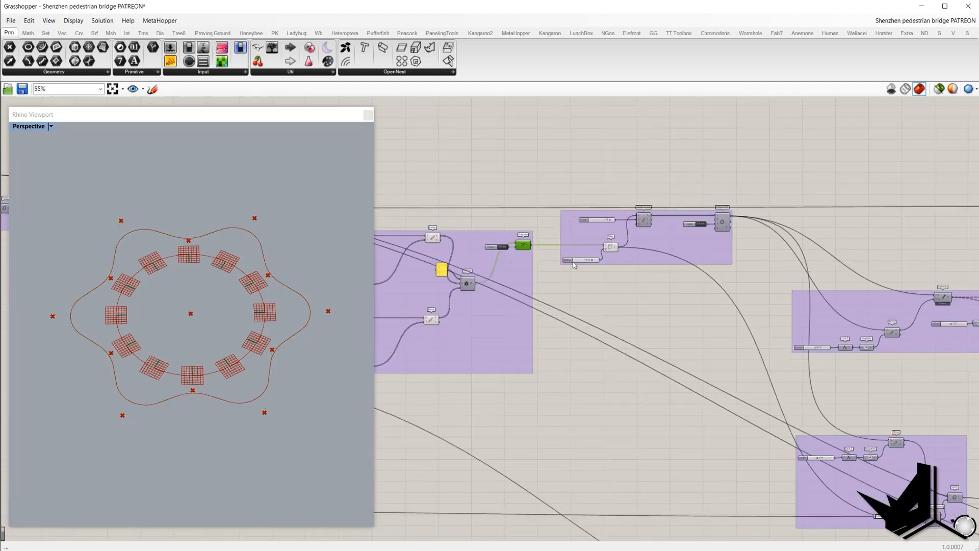
{"action": "left_click_drag", "start_coordinate": [564, 376], "coordinate": [391, 188]}
{"action": "right_click", "coordinate": [413, 168]}
{"action": "left_click", "coordinate": [447, 186]}
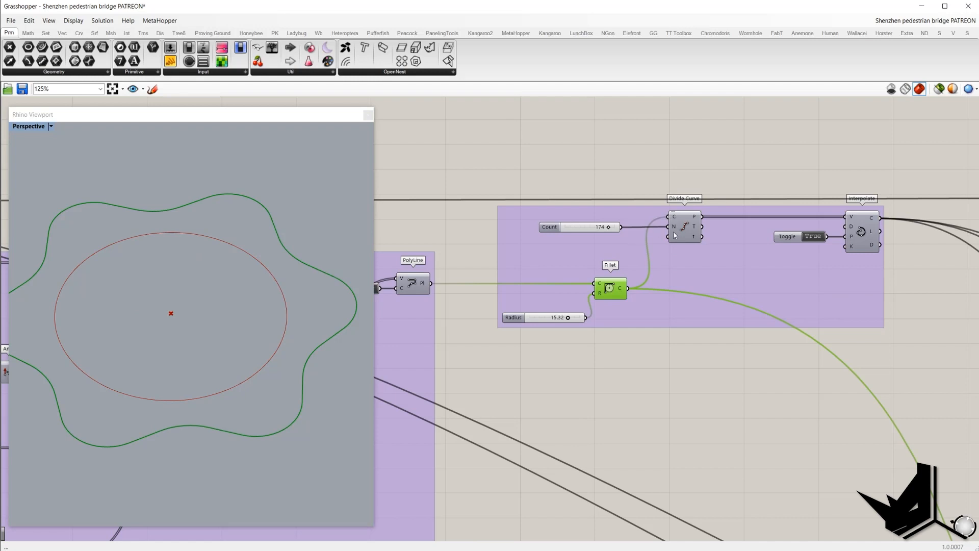
Add an Explode component fed by the Fillet curve and list the resulting segments in a panel
{"action": "double_click", "coordinate": [673, 390]}
{"action": "type", "text": "ex"}
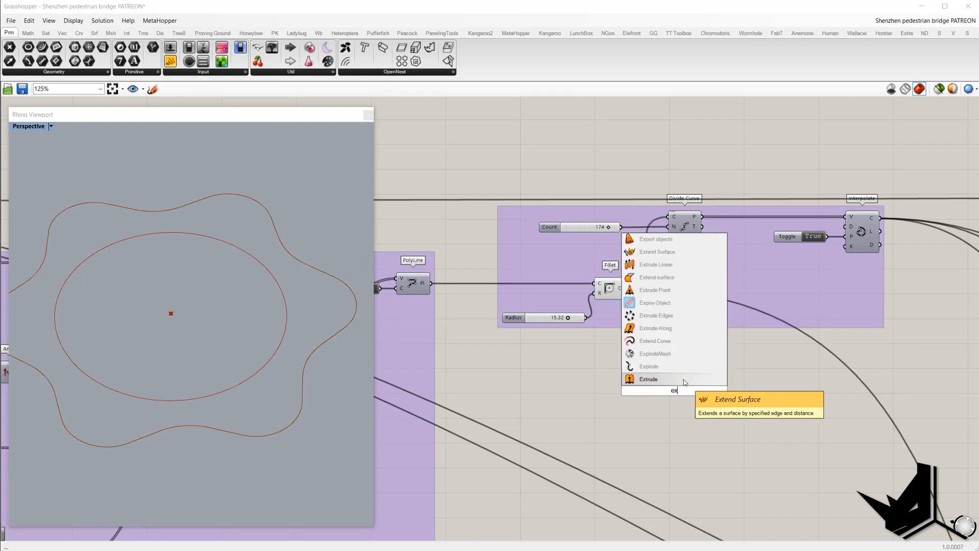
{"action": "type", "text": "plo"}
{"action": "left_click", "coordinate": [684, 379]}
{"action": "left_click_drag", "start_coordinate": [657, 386], "coordinate": [628, 289]}
{"action": "left_click", "coordinate": [612, 289]}
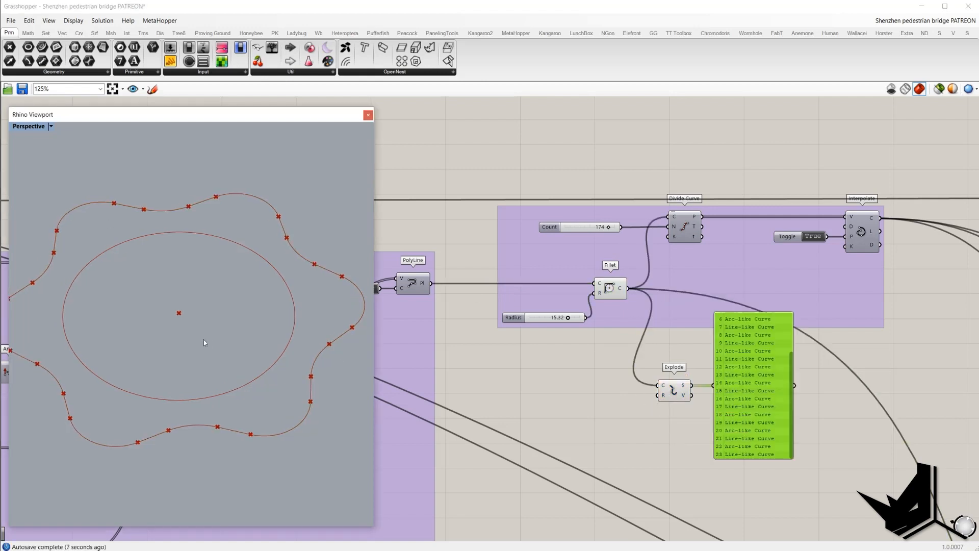
{"action": "scroll", "coordinate": [203, 342], "scroll_direction": "down", "scroll_amount": 2}
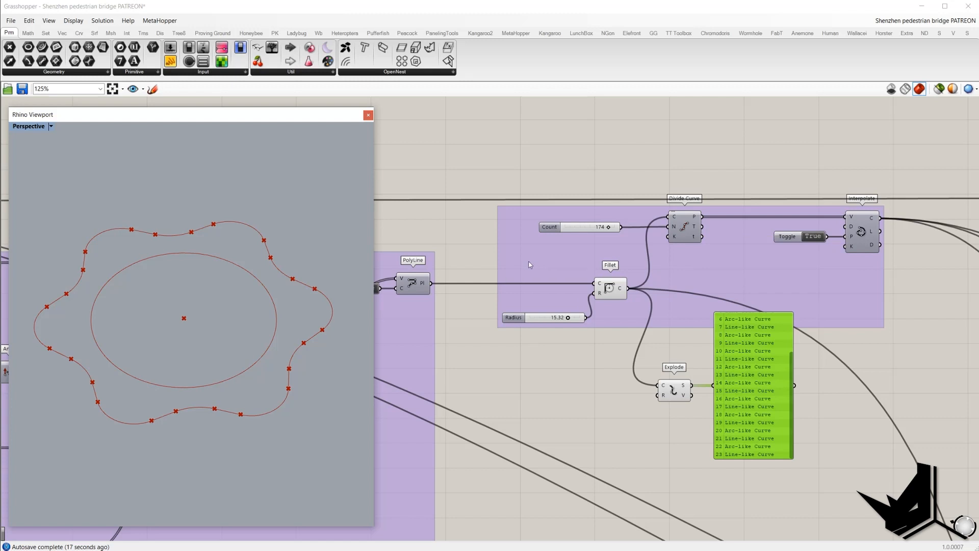
Turn on the preview of the Divide Curve component that divides the filleted curve with a count of 174
{"action": "left_click", "coordinate": [610, 286]}
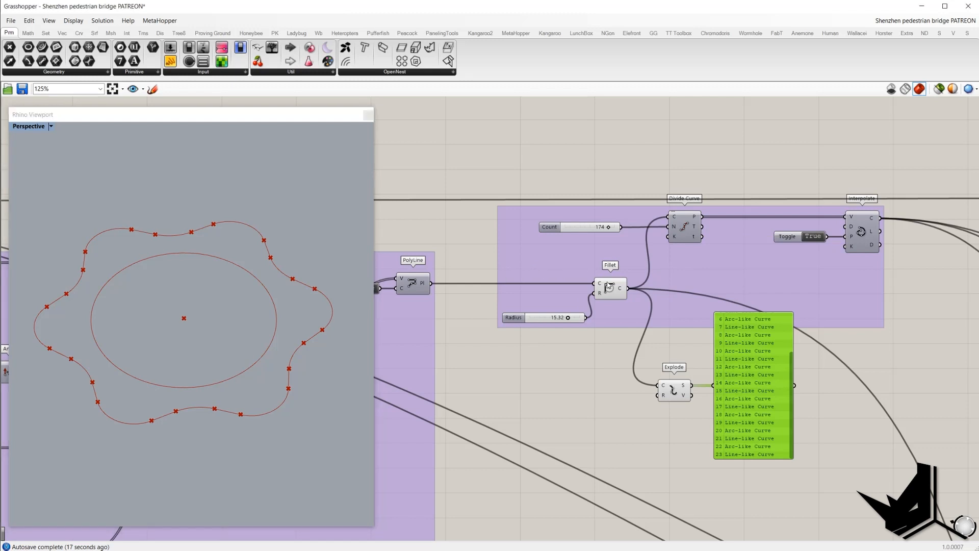
{"action": "left_click", "coordinate": [591, 227]}
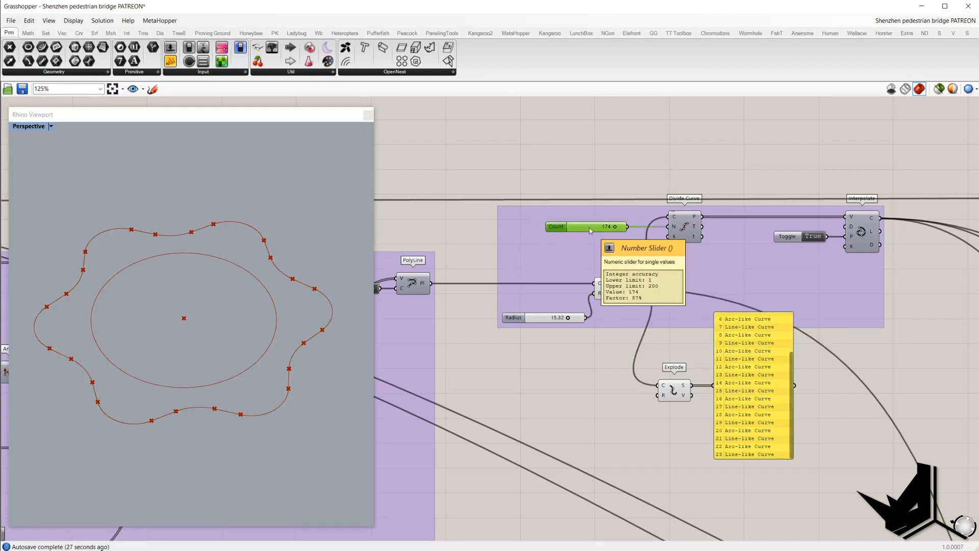
{"action": "left_click", "coordinate": [674, 215]}
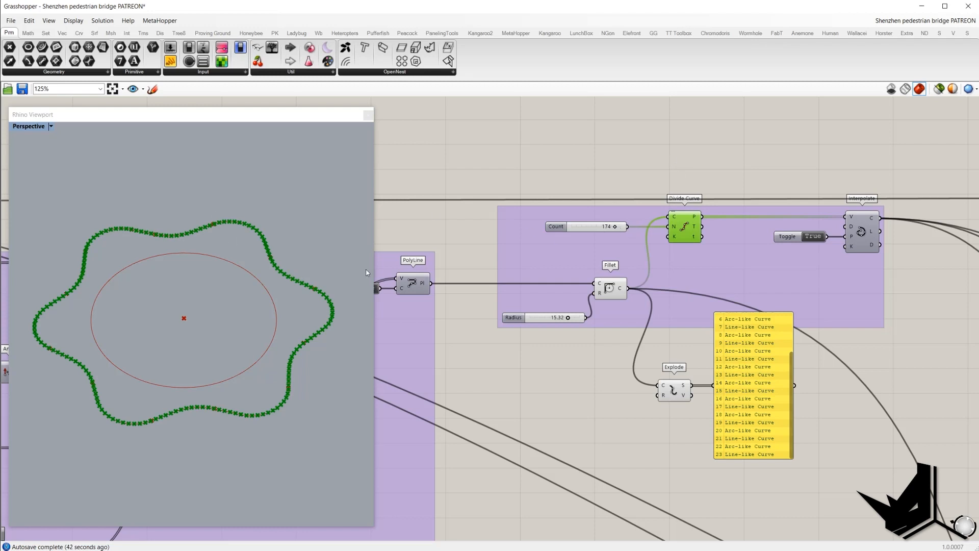
{"action": "right_click_drag", "start_coordinate": [829, 271], "coordinate": [743, 284]}
{"action": "left_click_drag", "start_coordinate": [743, 284], "coordinate": [743, 292]}
{"action": "left_click", "coordinate": [790, 172]}
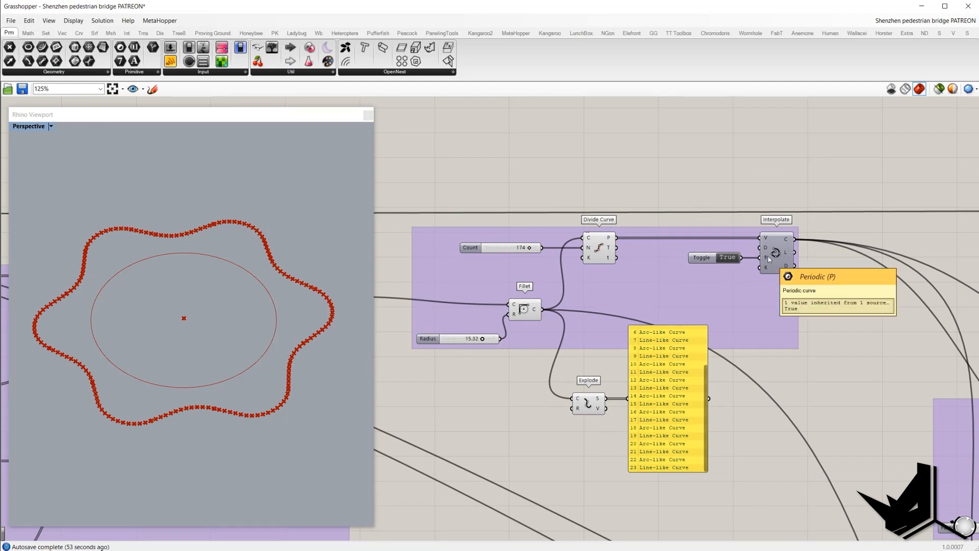
Turn off the previews of the Fillet, Divide Curve and Explode components, leaving the Interpolate curve shown
{"action": "left_click_drag", "start_coordinate": [682, 131], "coordinate": [561, 306]}
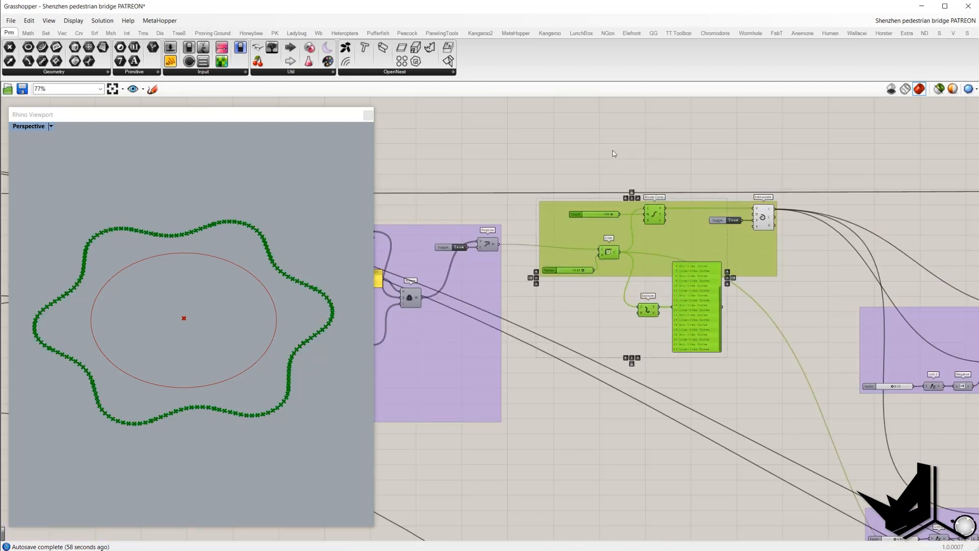
{"action": "right_click", "coordinate": [613, 148]}
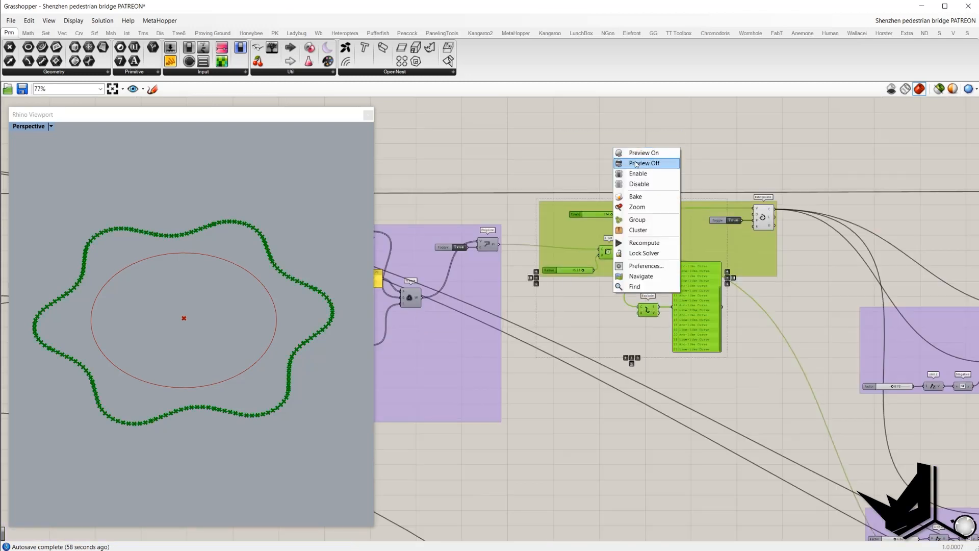
{"action": "left_click", "coordinate": [640, 161]}
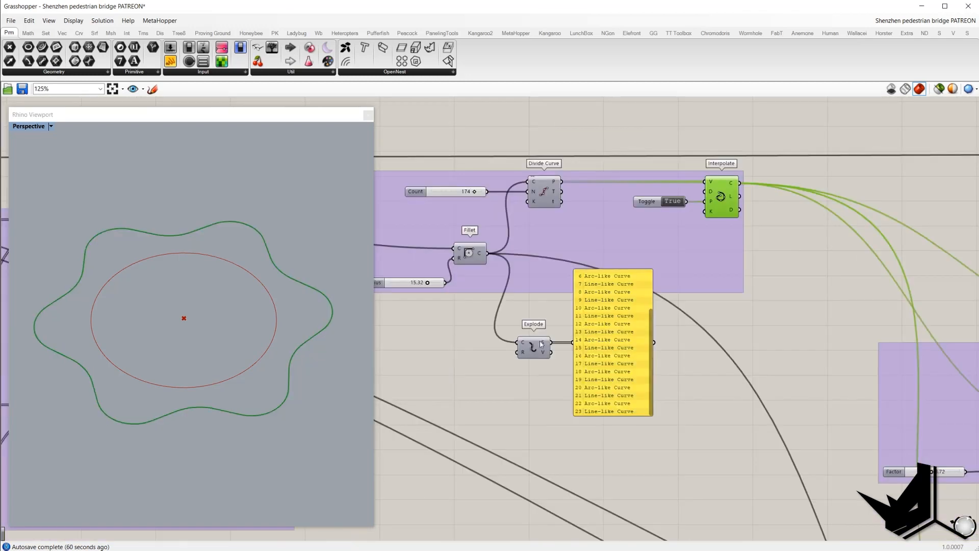
Connect the Interpolate curve to Explode to check its segments, and delete the Explode component with its panel
{"action": "left_click_drag", "start_coordinate": [518, 343], "coordinate": [747, 186]}
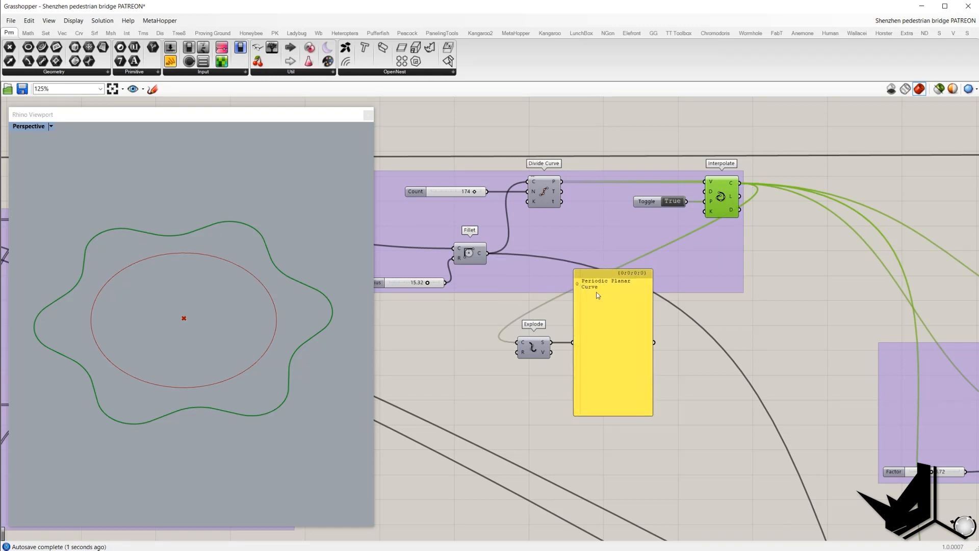
{"action": "left_click_drag", "start_coordinate": [520, 341], "coordinate": [665, 389]}
{"action": "key", "text": "Delete"}
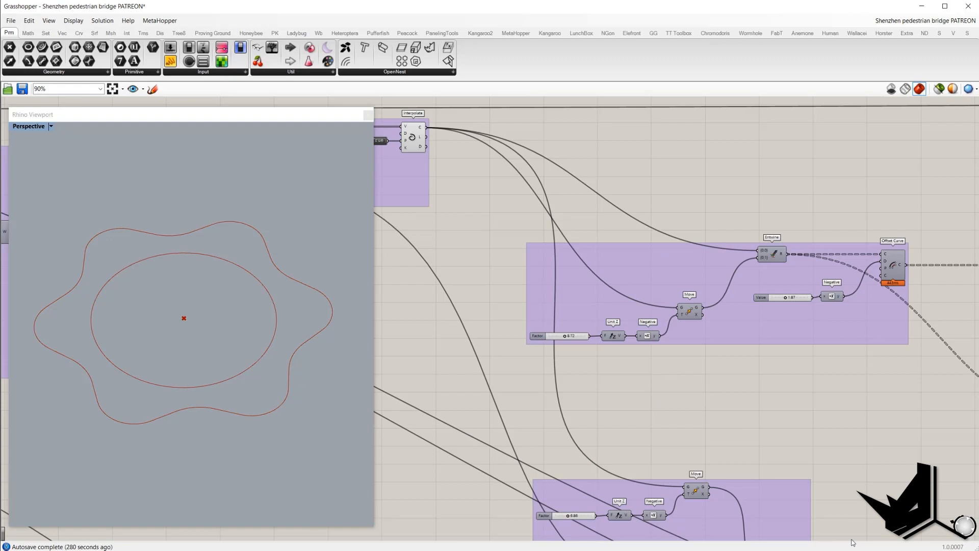
Switch to the Photos window with 03.jpg, capture the screen area around it and trace the bridge's inner ring and wavy upper outline in red
{"action": "left_click", "coordinate": [853, 549]}
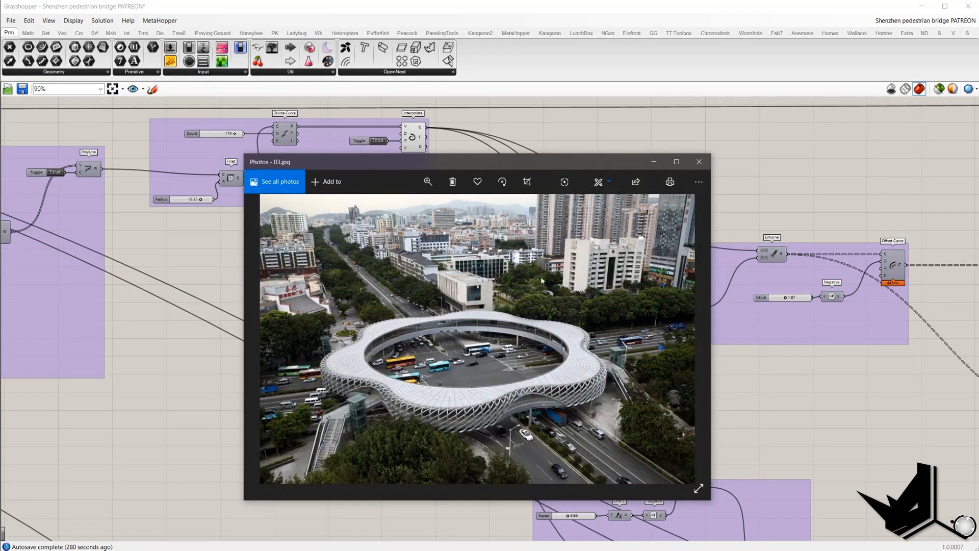
{"action": "key", "text": "Print"}
{"action": "left_click_drag", "start_coordinate": [65, 105], "coordinate": [956, 531]}
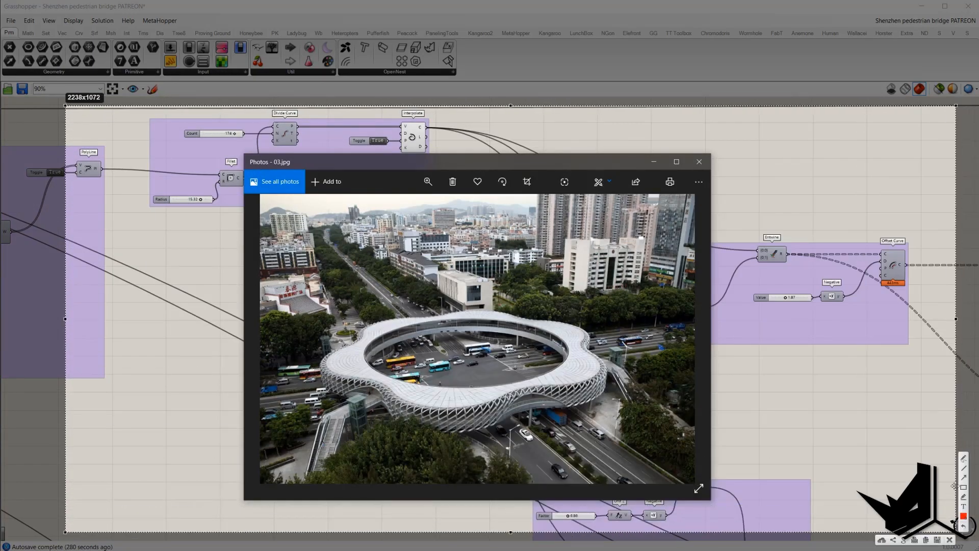
{"action": "mouse_move", "coordinate": [344, 344]}
{"action": "left_mouse_down"}
{"action": "mouse_move", "coordinate": [404, 406]}
{"action": "mouse_move", "coordinate": [530, 397]}
{"action": "mouse_move", "coordinate": [601, 363]}
{"action": "mouse_move", "coordinate": [543, 317]}
{"action": "mouse_move", "coordinate": [453, 308]}
{"action": "mouse_move", "coordinate": [371, 323]}
{"action": "mouse_move", "coordinate": [352, 350]}
{"action": "left_mouse_up"}
{"action": "mouse_move", "coordinate": [411, 324]}
{"action": "left_mouse_down"}
{"action": "mouse_move", "coordinate": [375, 359]}
{"action": "mouse_move", "coordinate": [461, 386]}
{"action": "mouse_move", "coordinate": [566, 353]}
{"action": "mouse_move", "coordinate": [477, 327]}
{"action": "mouse_move", "coordinate": [419, 325]}
{"action": "left_mouse_up"}
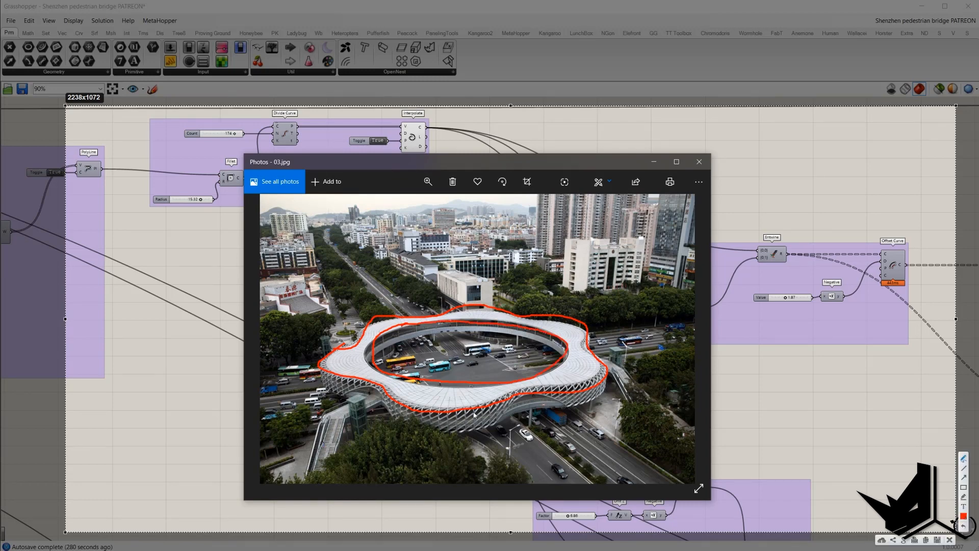
Hatch the bridge's lattice facade in red, undo the hatching, and trace the facade's lower edge in yellow
{"action": "mouse_move", "coordinate": [471, 421]}
{"action": "left_mouse_down"}
{"action": "mouse_move", "coordinate": [512, 399]}
{"action": "mouse_move", "coordinate": [565, 409]}
{"action": "mouse_move", "coordinate": [584, 400]}
{"action": "mouse_move", "coordinate": [440, 419]}
{"action": "mouse_move", "coordinate": [322, 382]}
{"action": "left_mouse_up"}
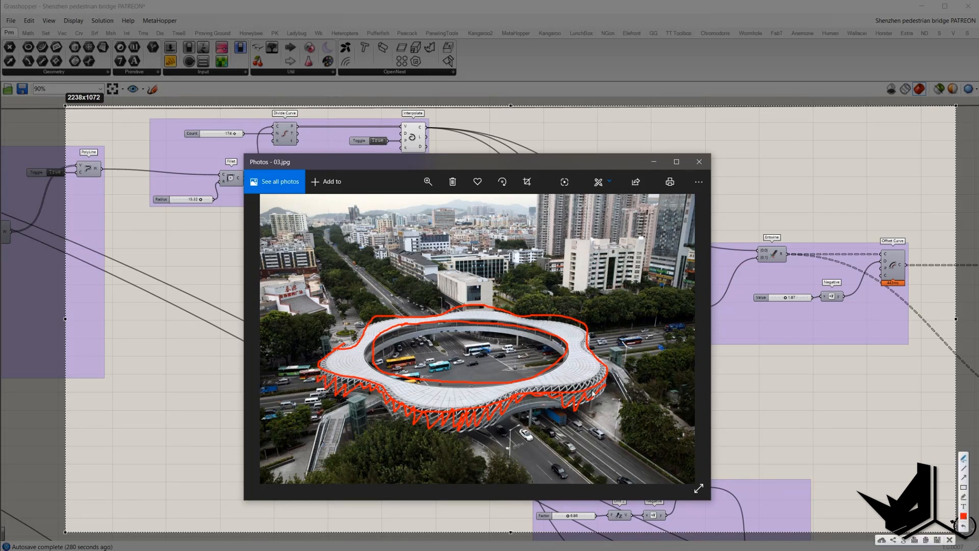
{"action": "key", "text": "ctrl+z"}
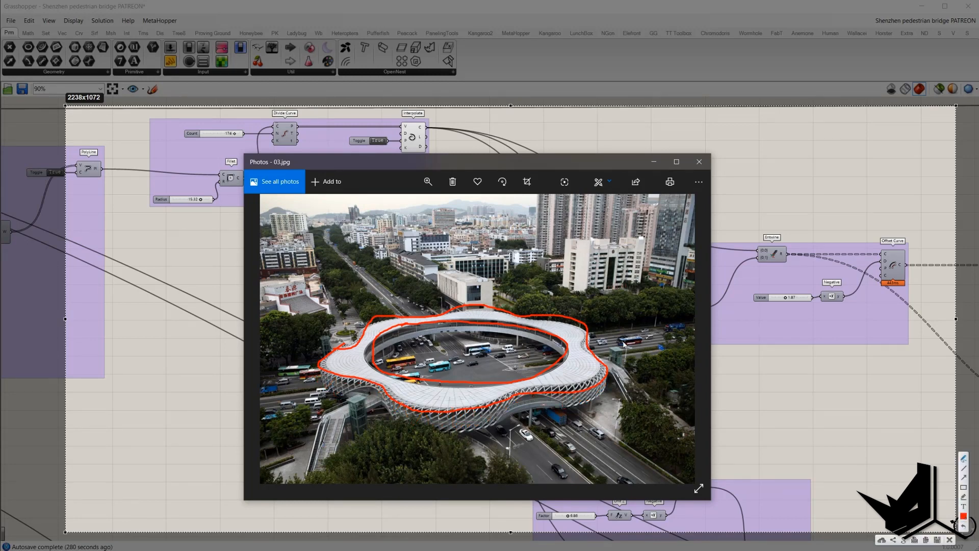
{"action": "key", "text": "y"}
{"action": "mouse_move", "coordinate": [455, 305]}
{"action": "left_mouse_down"}
{"action": "mouse_move", "coordinate": [351, 326]}
{"action": "mouse_move", "coordinate": [360, 382]}
{"action": "mouse_move", "coordinate": [489, 408]}
{"action": "mouse_move", "coordinate": [520, 397]}
{"action": "left_mouse_up"}
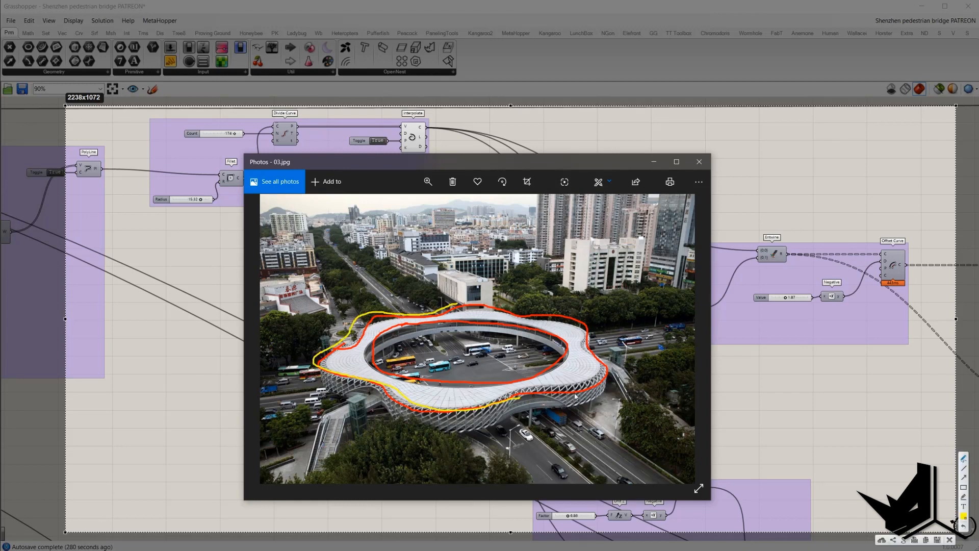
{"action": "key", "text": "ctrl+z"}
{"action": "mouse_move", "coordinate": [473, 436]}
{"action": "left_mouse_down"}
{"action": "mouse_move", "coordinate": [574, 408]}
{"action": "mouse_move", "coordinate": [604, 385]}
{"action": "mouse_move", "coordinate": [585, 350]}
{"action": "mouse_move", "coordinate": [550, 324]}
{"action": "left_mouse_up"}
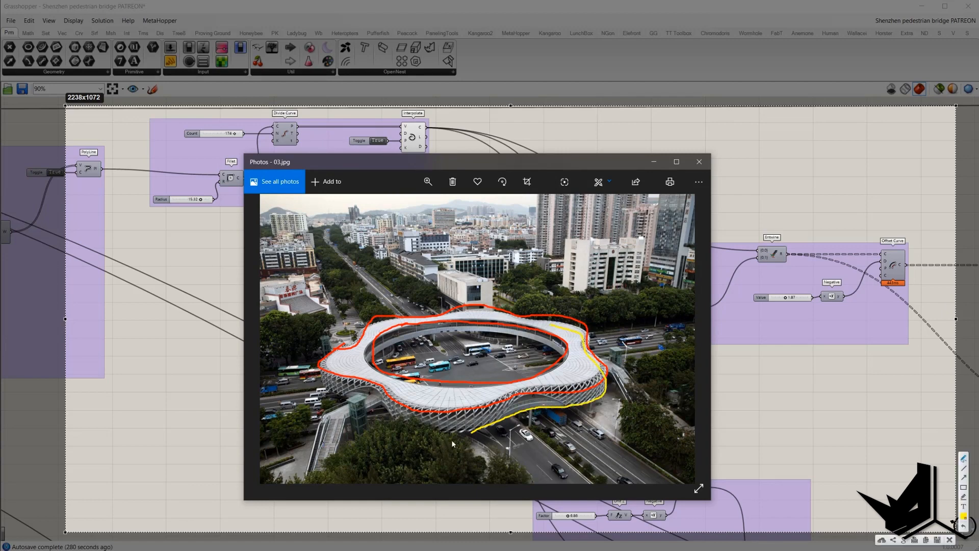
{"action": "mouse_move", "coordinate": [470, 433]}
{"action": "left_mouse_down"}
{"action": "mouse_move", "coordinate": [342, 401]}
{"action": "mouse_move", "coordinate": [319, 371]}
{"action": "left_mouse_up"}
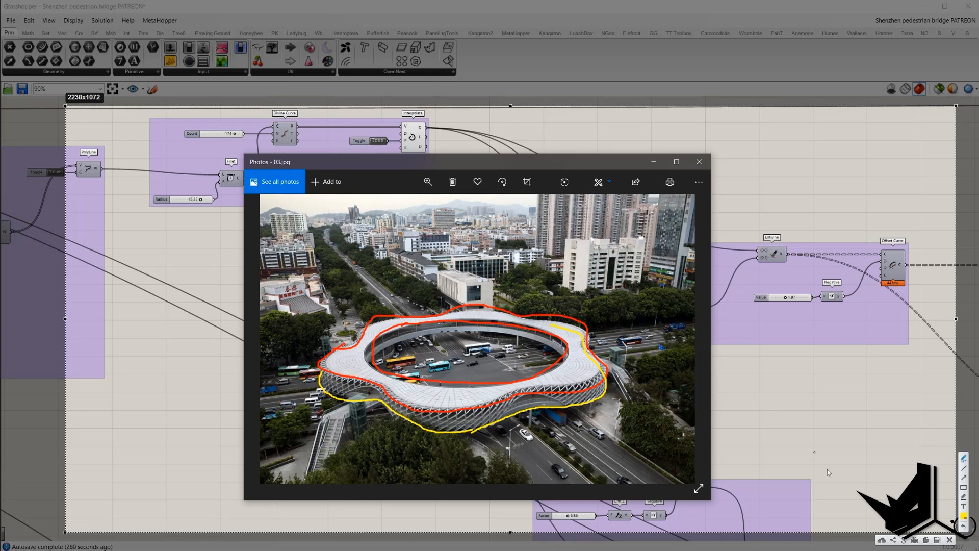
Switch the drawing colour to cyan and undo the earlier strokes on the bridge photo
{"action": "left_click", "coordinate": [963, 516]}
{"action": "left_click", "coordinate": [900, 413]}
{"action": "mouse_move", "coordinate": [590, 329]}
{"action": "left_mouse_down"}
{"action": "mouse_move", "coordinate": [610, 371]}
{"action": "mouse_move", "coordinate": [585, 392]}
{"action": "mouse_move", "coordinate": [448, 410]}
{"action": "mouse_move", "coordinate": [382, 400]}
{"action": "mouse_move", "coordinate": [319, 368]}
{"action": "mouse_move", "coordinate": [328, 349]}
{"action": "left_mouse_up"}
{"action": "key", "text": "ctrl+z"}
{"action": "key", "text": "ctrl+z"}
{"action": "key", "text": "ctrl+z"}
{"action": "key", "text": "ctrl+z"}
{"action": "key", "text": "ctrl+z"}
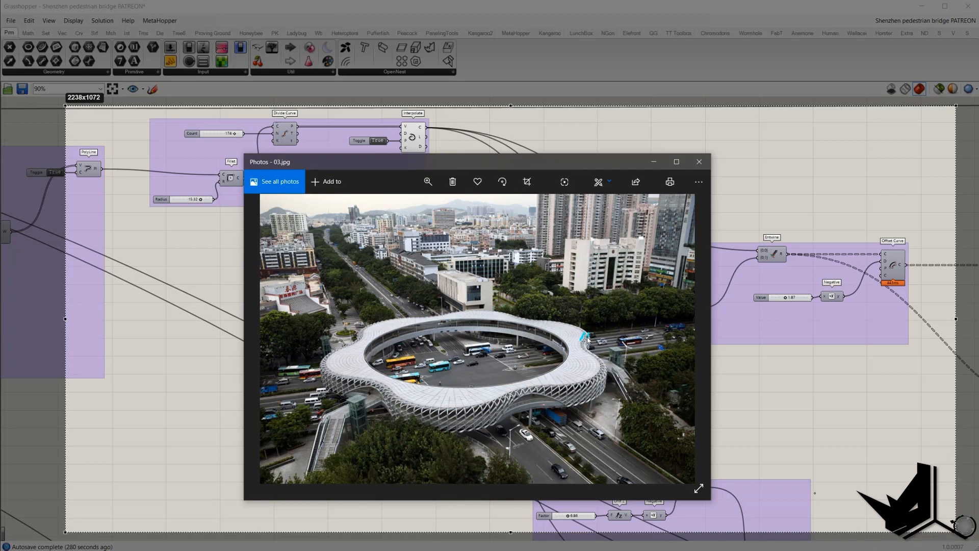
Mark and circle the bridge's inward bend near the stairs in cyan, discard the capture and minimise the photo
{"action": "left_click_drag", "start_coordinate": [587, 334], "coordinate": [607, 369]}
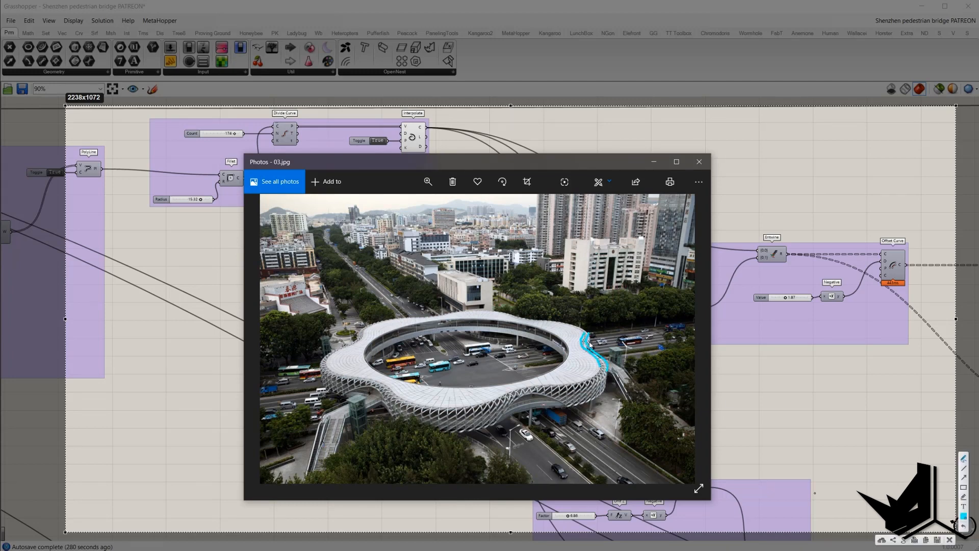
{"action": "mouse_move", "coordinate": [575, 325]}
{"action": "left_mouse_down"}
{"action": "mouse_move", "coordinate": [580, 384]}
{"action": "mouse_move", "coordinate": [567, 312]}
{"action": "left_mouse_up"}
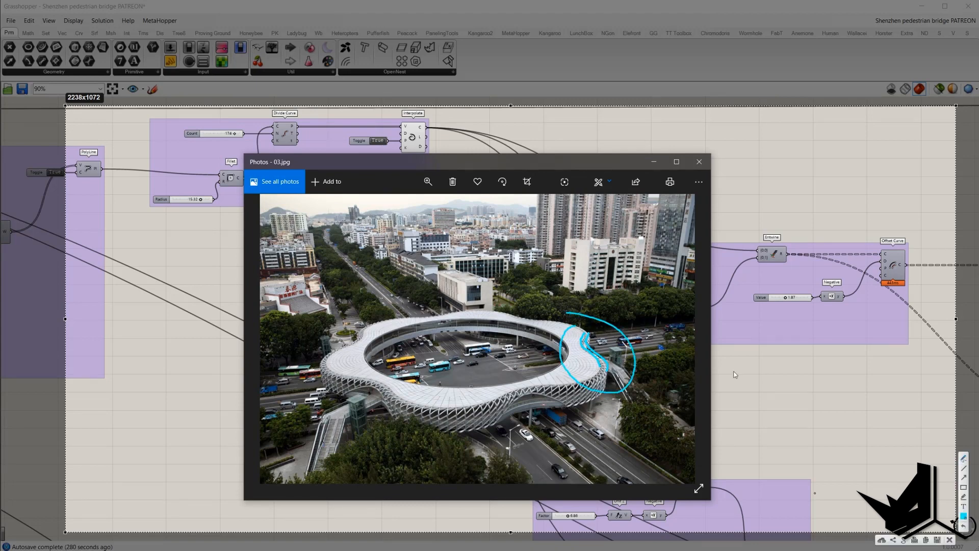
{"action": "key", "text": "Escape"}
{"action": "left_click", "coordinate": [653, 162]}
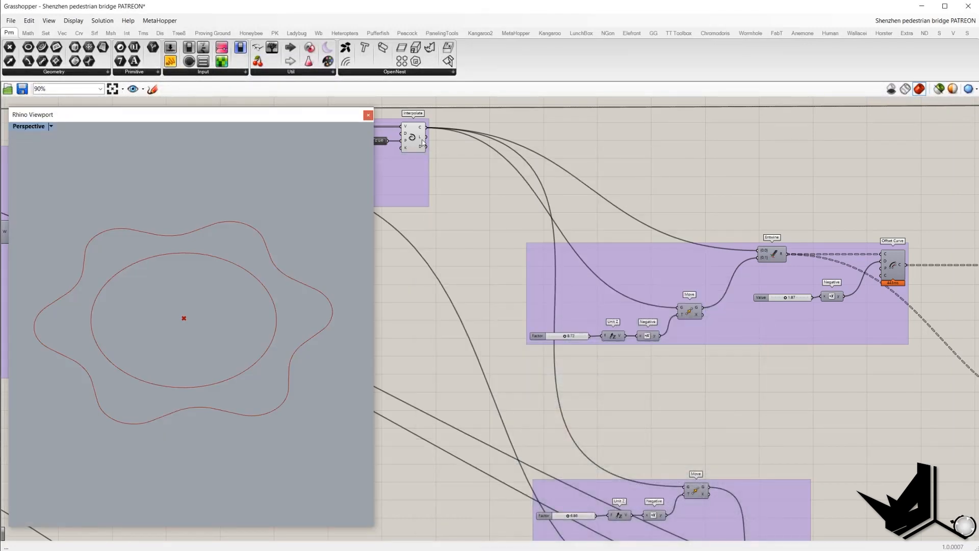
Turn on the preview of the Move component that shifts the interpolated curve downward by 8.72
{"action": "left_click", "coordinate": [687, 312]}
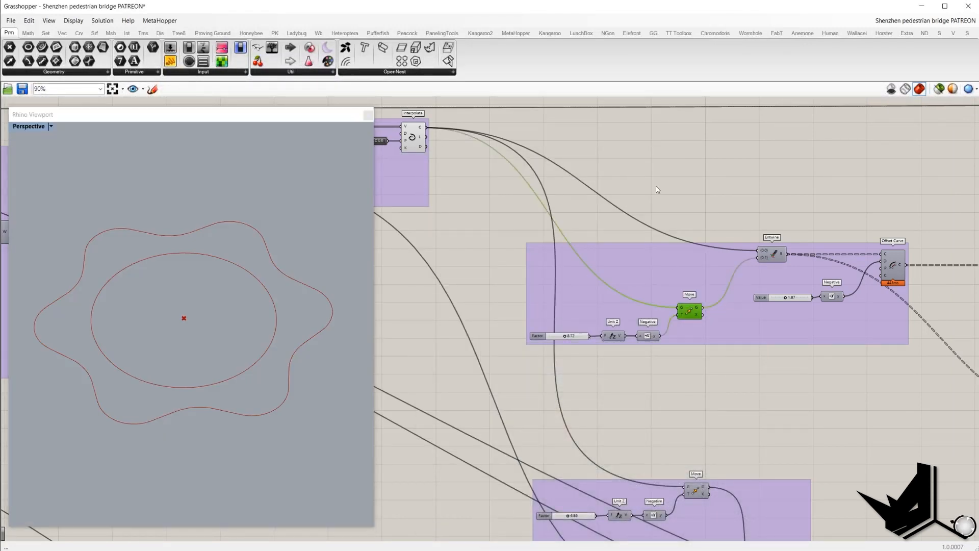
{"action": "right_click_drag", "start_coordinate": [278, 347], "coordinate": [284, 280]}
{"action": "right_click_drag", "start_coordinate": [722, 247], "coordinate": [755, 288]}
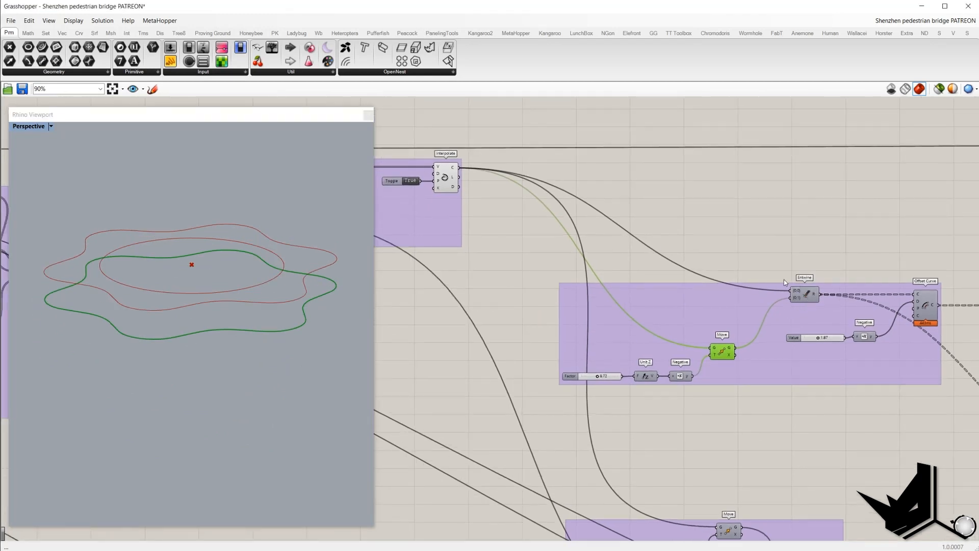
{"action": "right_click_drag", "start_coordinate": [811, 280], "coordinate": [713, 273]}
{"action": "right_click_drag", "start_coordinate": [673, 247], "coordinate": [711, 245]}
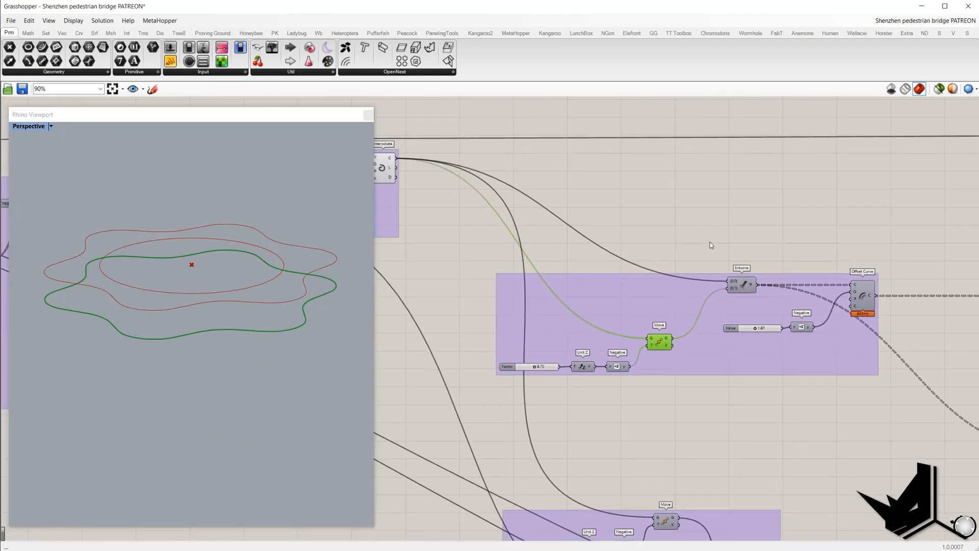
Examine how the flattened Entwine component combines the interpolated curve with its moved copy
{"action": "scroll", "coordinate": [748, 276], "scroll_direction": "up", "scroll_amount": 3}
{"action": "left_click", "coordinate": [753, 293]}
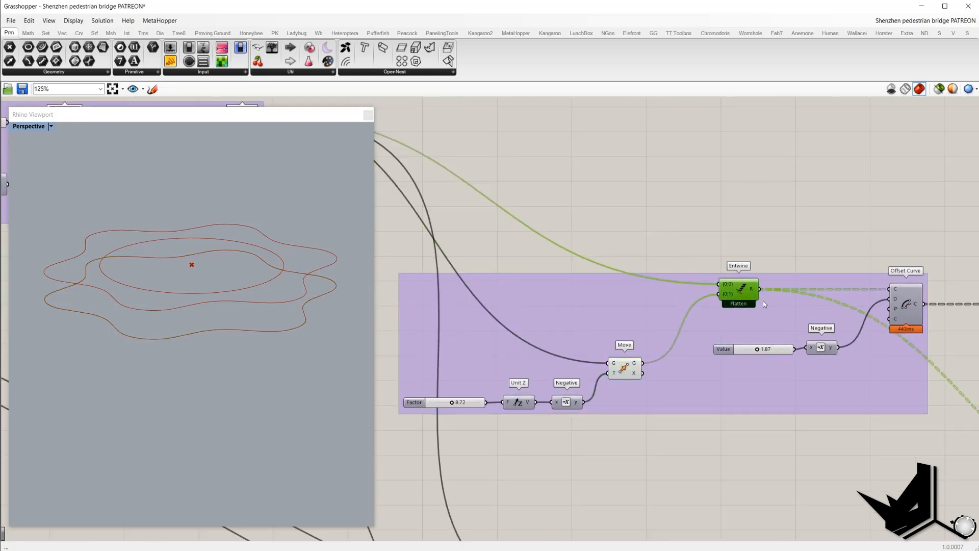
{"action": "right_click_drag", "start_coordinate": [710, 233], "coordinate": [693, 269]}
{"action": "scroll", "coordinate": [636, 280], "scroll_direction": "down", "scroll_amount": 2}
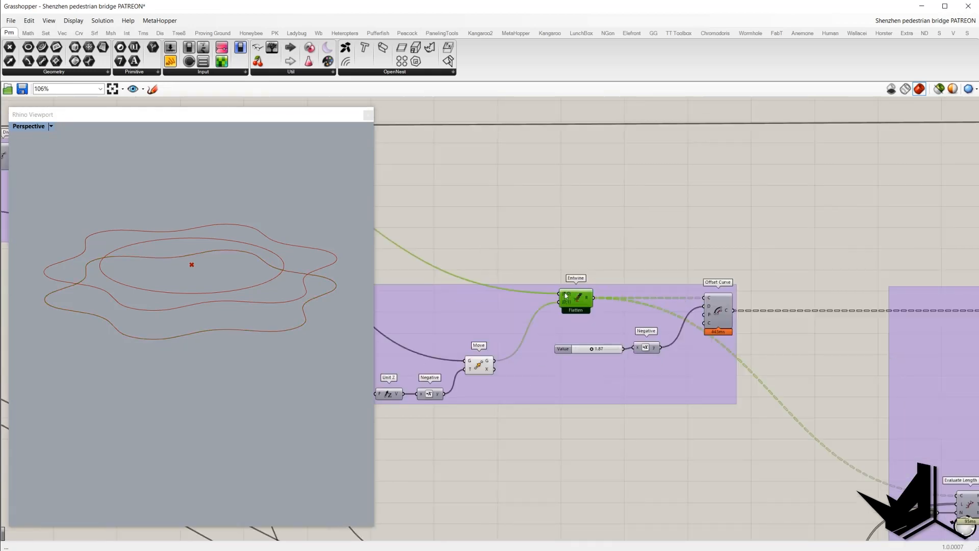
Turn on the preview of the Offset Curve component that offsets both curves by the negated 1.87 value
{"action": "left_click", "coordinate": [719, 311]}
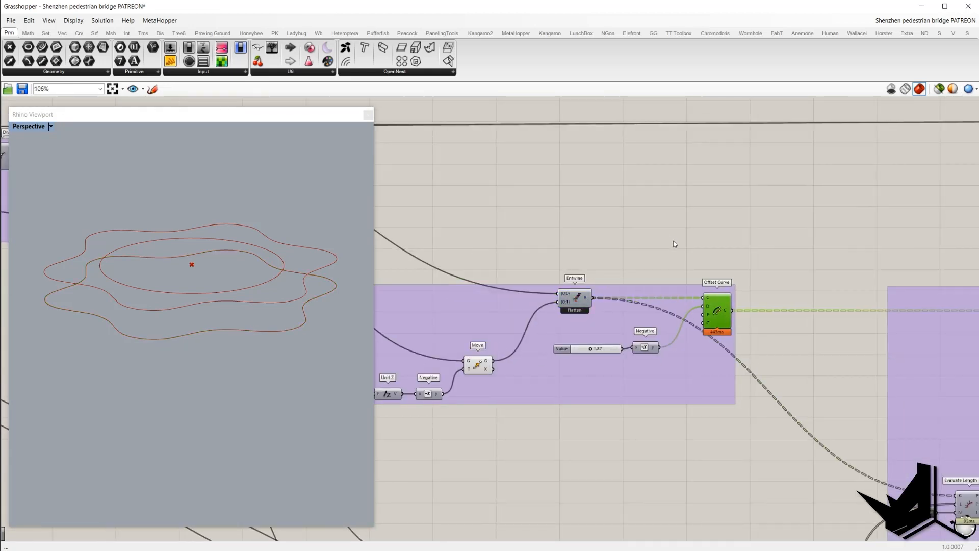
{"action": "right_click_drag", "start_coordinate": [287, 261], "coordinate": [291, 271]}
{"action": "scroll", "coordinate": [294, 271], "scroll_direction": "up", "scroll_amount": 4}
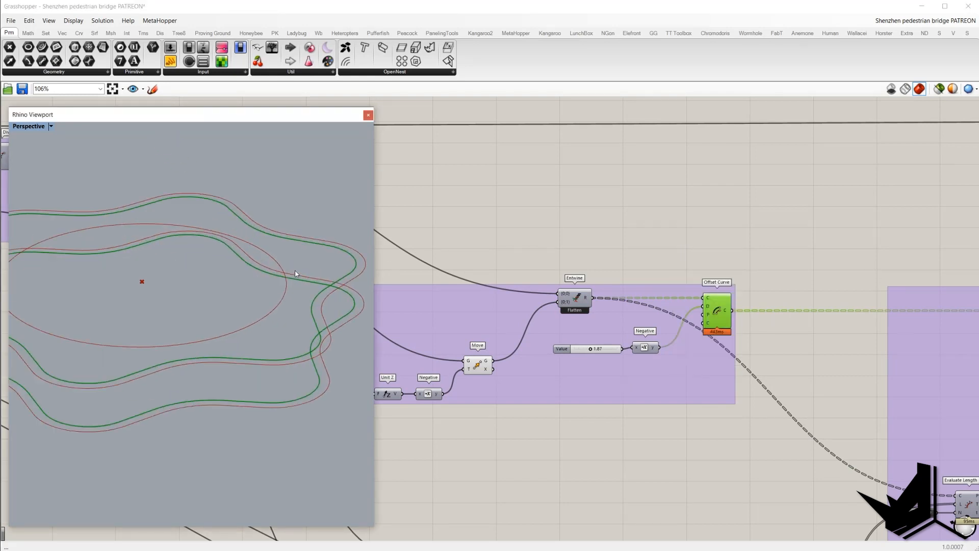
{"action": "left_click", "coordinate": [661, 236]}
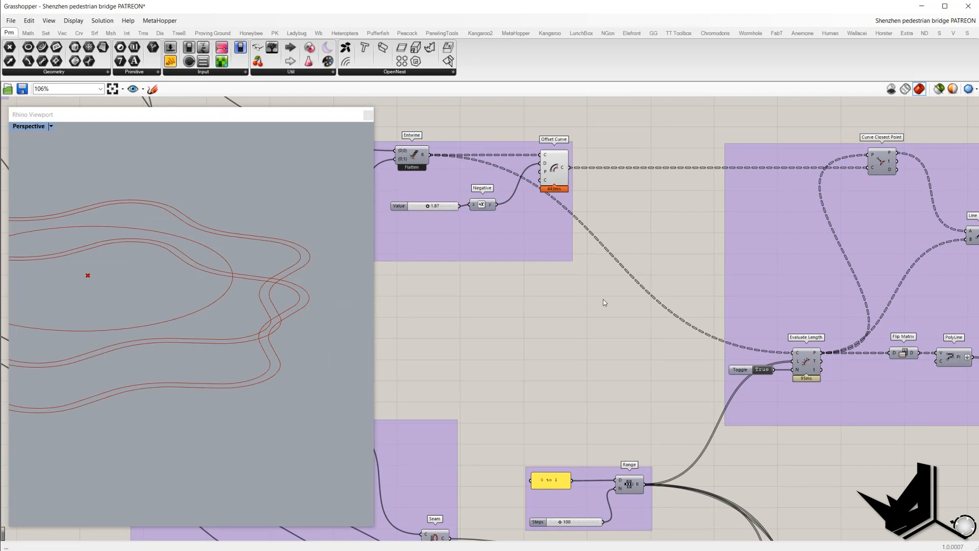
Examine the Evaluate Length component's inputs: the entwined curves, the Range values and the normalising Toggle set to True
{"action": "right_click_drag", "start_coordinate": [674, 358], "coordinate": [646, 339]}
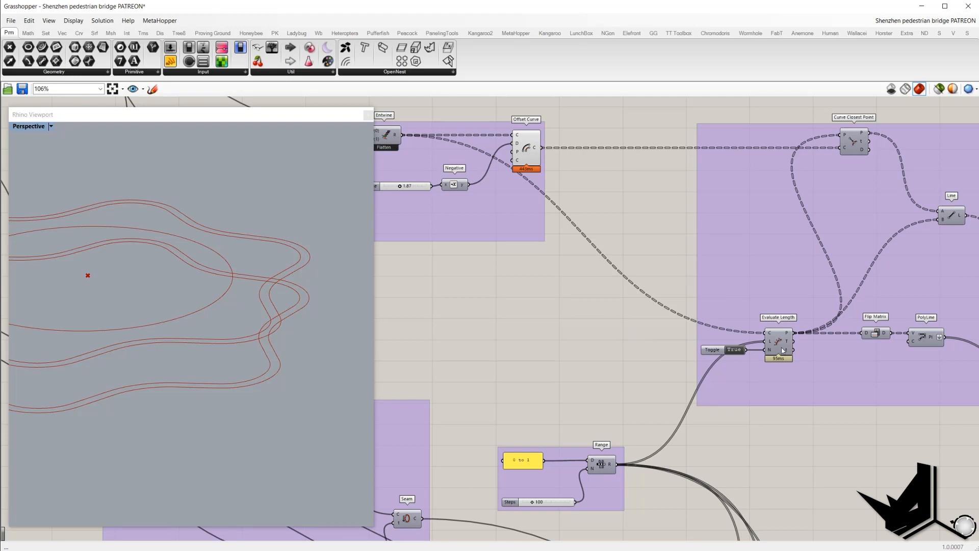
{"action": "scroll", "coordinate": [783, 350], "scroll_direction": "up", "scroll_amount": 2}
{"action": "mouse_move", "coordinate": [768, 356]}
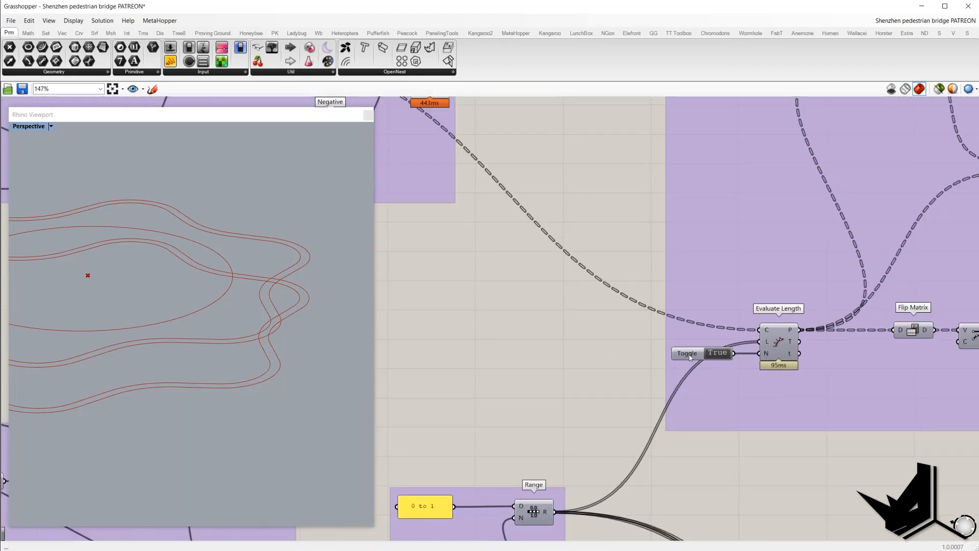
{"action": "scroll", "coordinate": [644, 392], "scroll_direction": "up", "scroll_amount": 1}
{"action": "right_click_drag", "start_coordinate": [643, 392], "coordinate": [740, 320]}
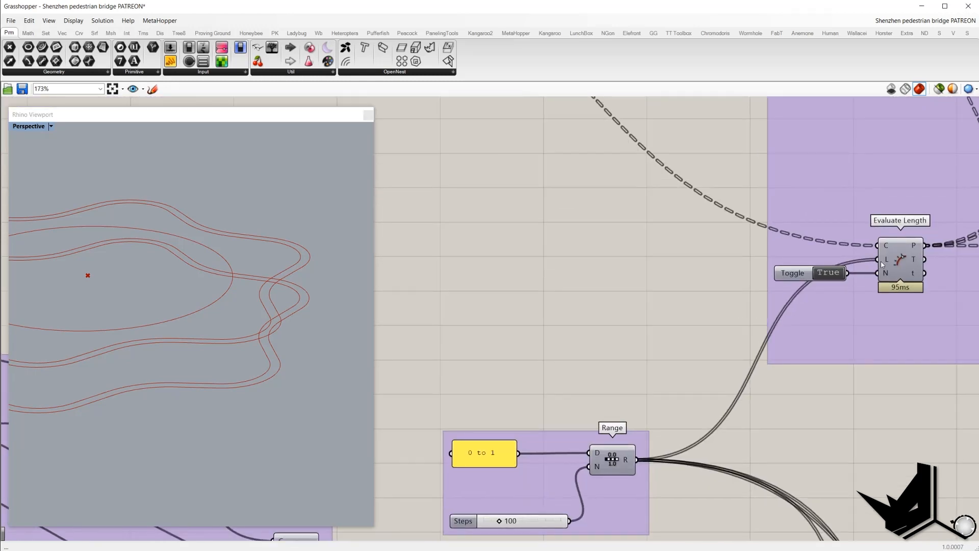
{"action": "right_click_drag", "start_coordinate": [880, 261], "coordinate": [724, 301]}
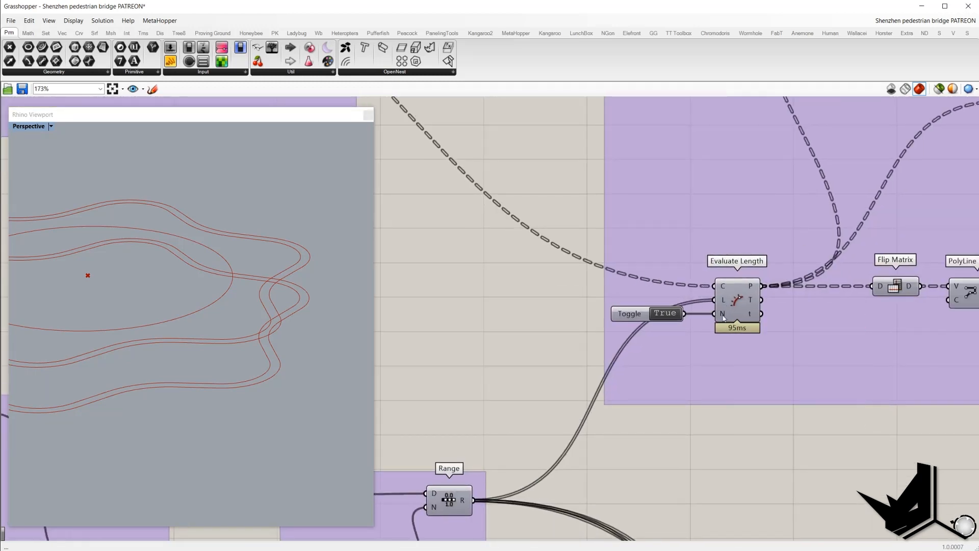
{"action": "right_click_drag", "start_coordinate": [662, 333], "coordinate": [768, 281]}
{"action": "right_click_drag", "start_coordinate": [648, 312], "coordinate": [690, 342]}
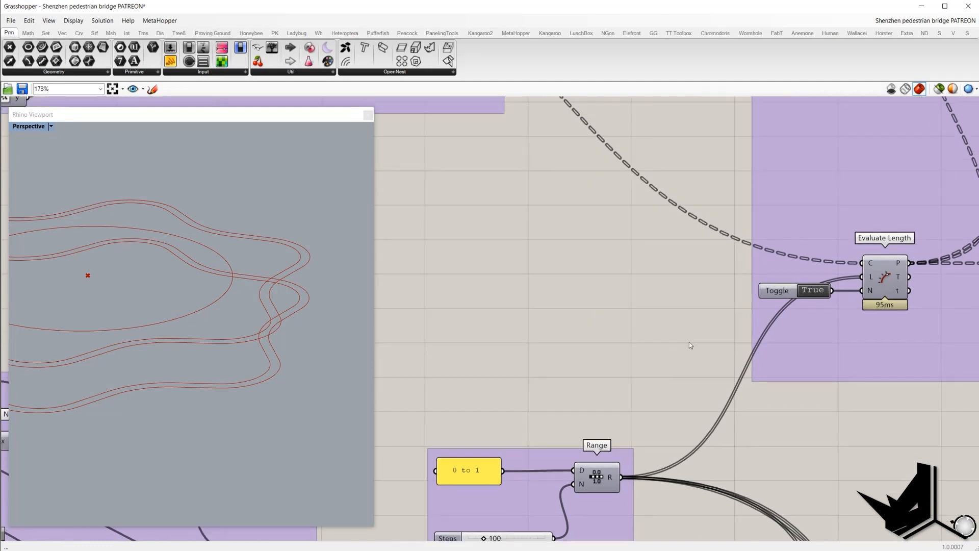
Examine the Range component fed by the 0 to 1 domain panel and the 100-step slider
{"action": "scroll", "coordinate": [689, 344], "scroll_direction": "down", "scroll_amount": 1}
{"action": "scroll", "coordinate": [642, 342], "scroll_direction": "down", "scroll_amount": 1}
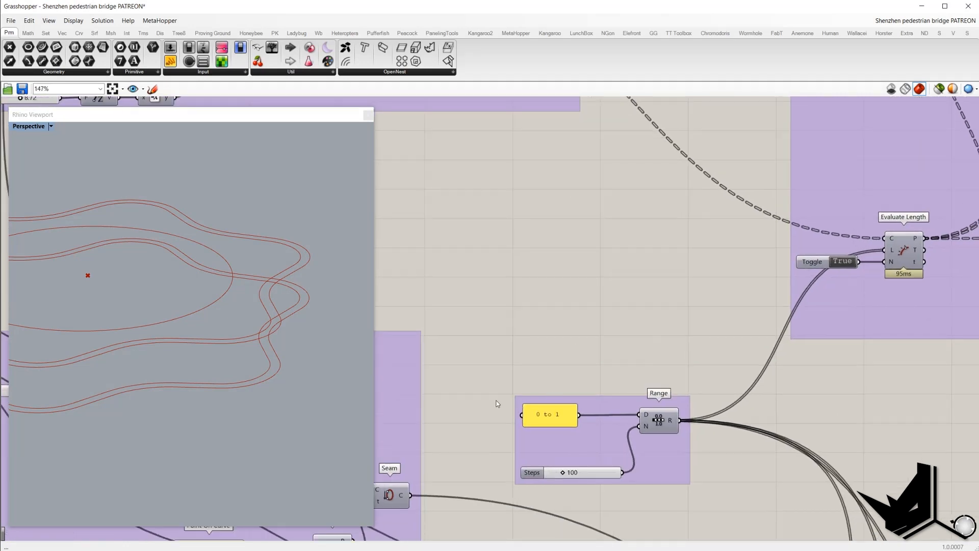
{"action": "left_click_drag", "start_coordinate": [496, 400], "coordinate": [588, 433]}
{"action": "left_click", "coordinate": [559, 350]}
{"action": "left_click_drag", "start_coordinate": [494, 374], "coordinate": [594, 418]}
{"action": "left_click_drag", "start_coordinate": [490, 455], "coordinate": [636, 498]}
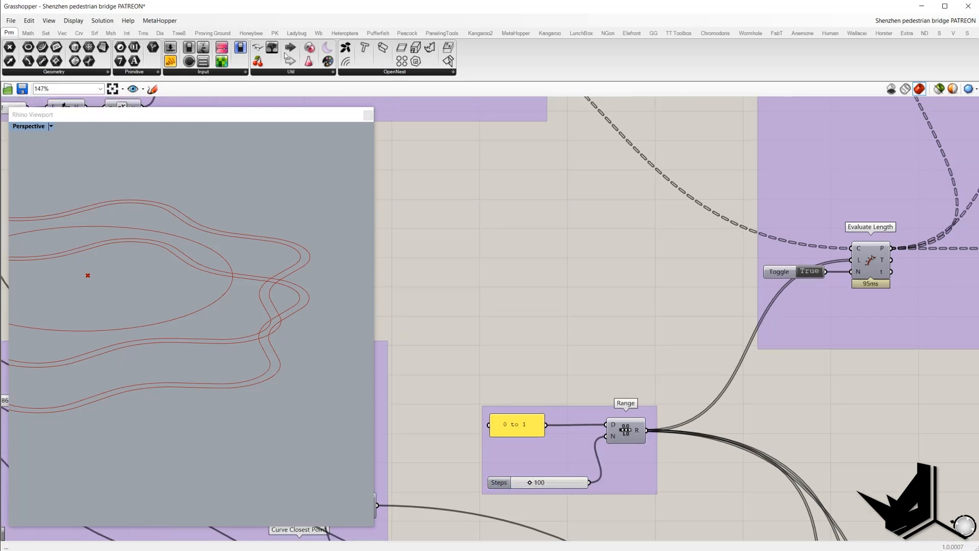
Add a Panel, connect it to the Range output and enlarge it to read the generated values
{"action": "left_click", "coordinate": [171, 61]}
{"action": "left_click", "coordinate": [790, 404]}
{"action": "left_click_drag", "start_coordinate": [743, 405], "coordinate": [647, 430]}
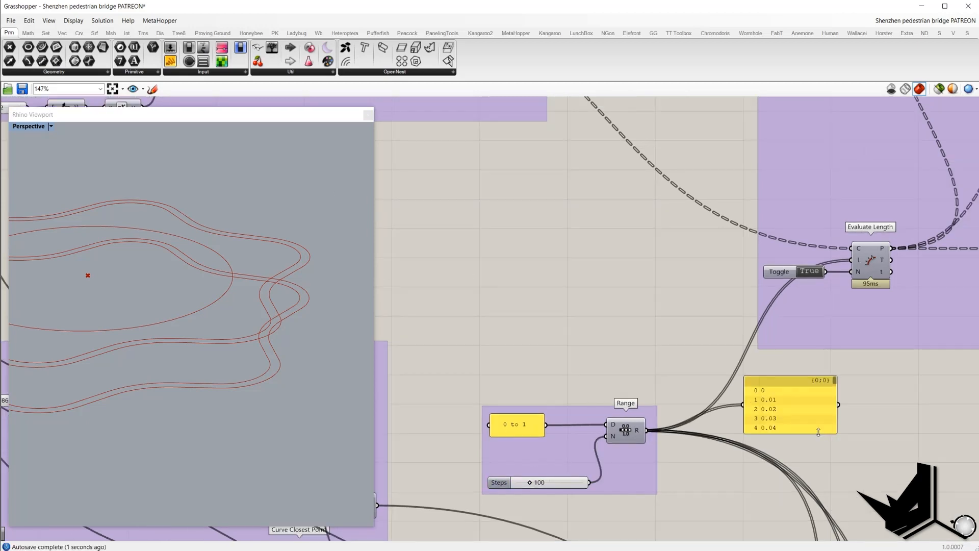
{"action": "left_click_drag", "start_coordinate": [820, 433], "coordinate": [819, 498]}
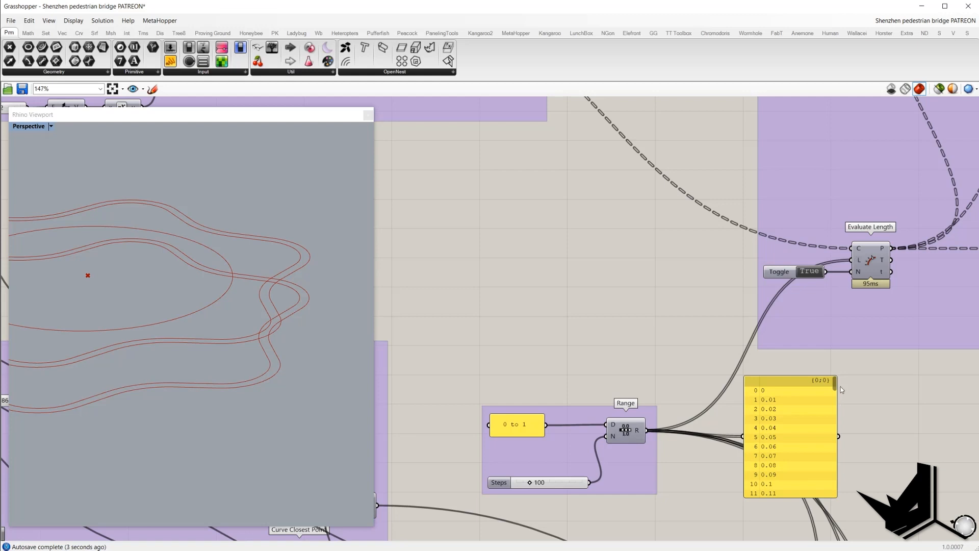
Turn on the previews of the Evaluate Length division points and of the flattened Entwine curves
{"action": "scroll", "coordinate": [835, 388], "scroll_direction": "down", "scroll_amount": 3}
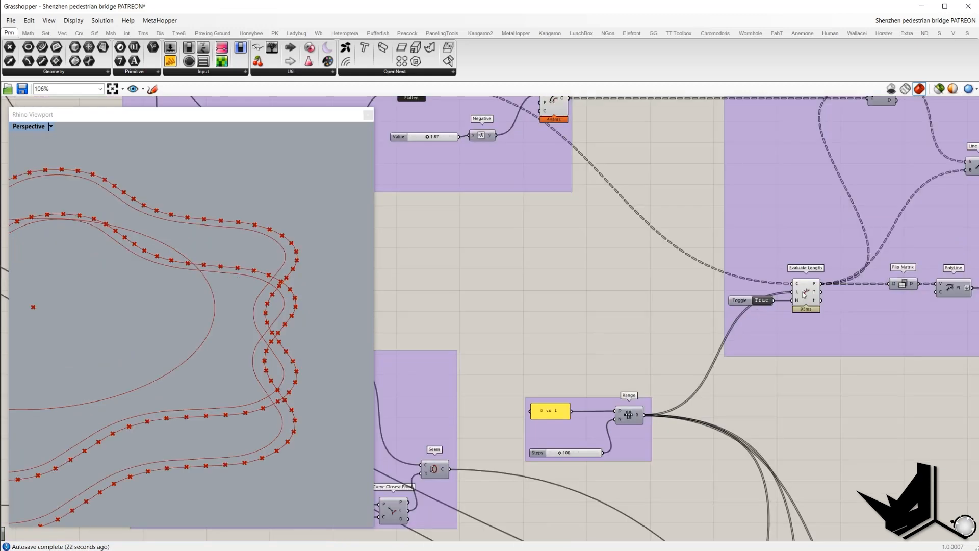
{"action": "mouse_move", "coordinate": [255, 301]}
{"action": "right_mouse_down"}
{"action": "mouse_move", "coordinate": [245, 306]}
{"action": "mouse_move", "coordinate": [251, 252]}
{"action": "mouse_move", "coordinate": [309, 216]}
{"action": "mouse_move", "coordinate": [255, 294]}
{"action": "mouse_move", "coordinate": [265, 288]}
{"action": "right_mouse_up"}
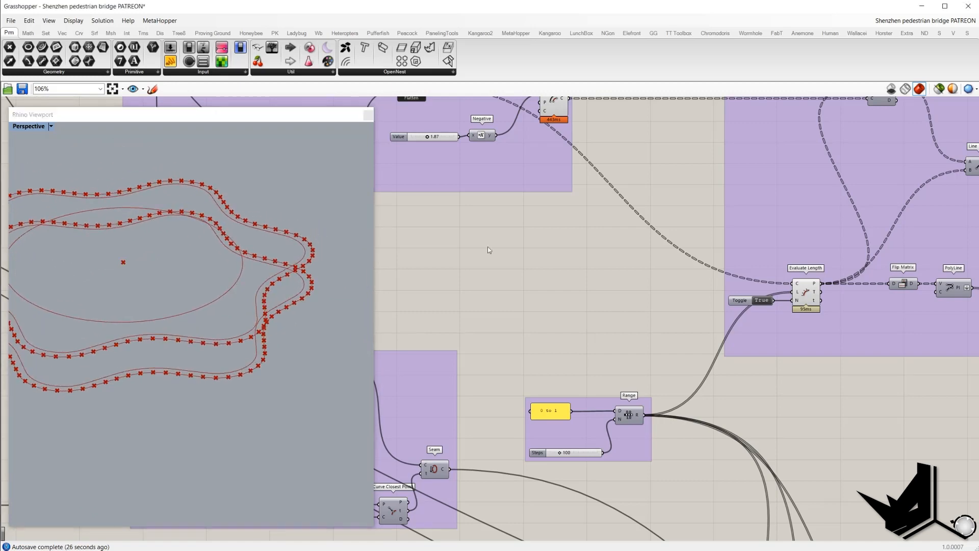
{"action": "right_click_drag", "start_coordinate": [487, 246], "coordinate": [624, 361]}
{"action": "left_click", "coordinate": [544, 200]}
{"action": "middle_click", "coordinate": [562, 150]}
{"action": "left_click", "coordinate": [567, 155]}
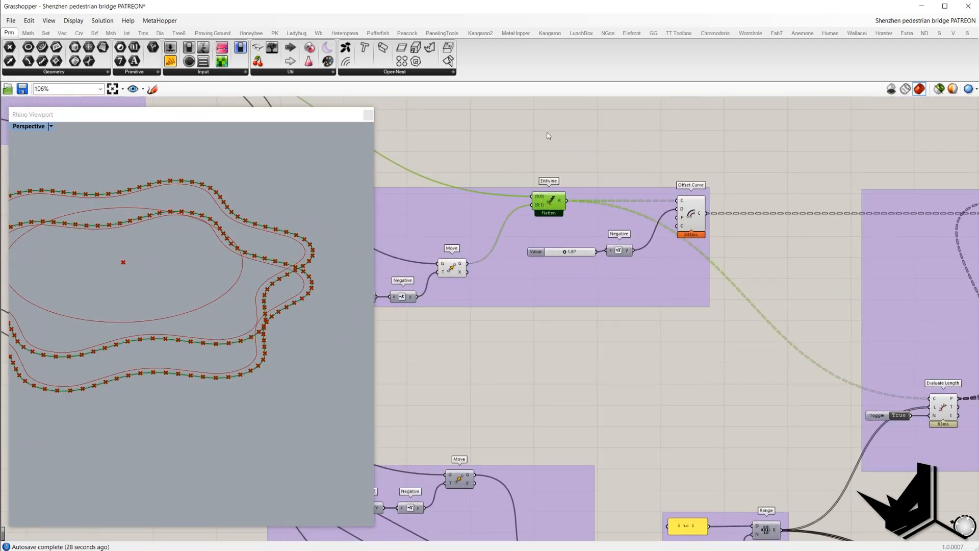
{"action": "left_click", "coordinate": [546, 133]}
Turn off the previews of the interpolated curve and the Move component that lowers its copy
{"action": "right_click_drag", "start_coordinate": [468, 155], "coordinate": [622, 166]}
{"action": "scroll", "coordinate": [675, 271], "scroll_direction": "down", "scroll_amount": 2}
{"action": "left_click_drag", "start_coordinate": [640, 371], "coordinate": [556, 178]}
{"action": "left_click", "coordinate": [396, 125], "text": "shift"}
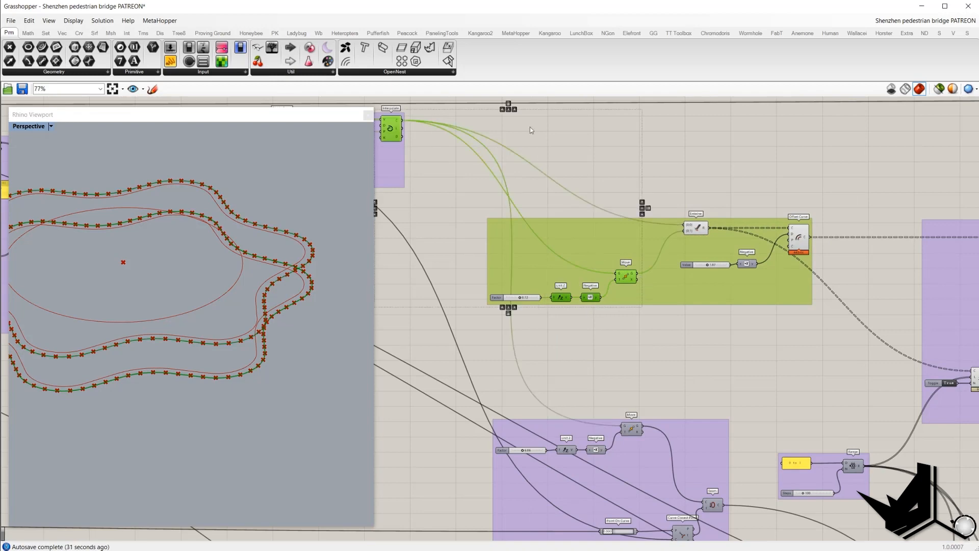
{"action": "middle_click", "coordinate": [548, 126]}
{"action": "left_click", "coordinate": [567, 142]}
Compare the division points on the entwined curves with the offset curves by highlighting Entwine, Evaluate Length and Offset Curve
{"action": "scroll", "coordinate": [706, 226], "scroll_direction": "up", "scroll_amount": 3}
{"action": "left_click", "coordinate": [689, 224]}
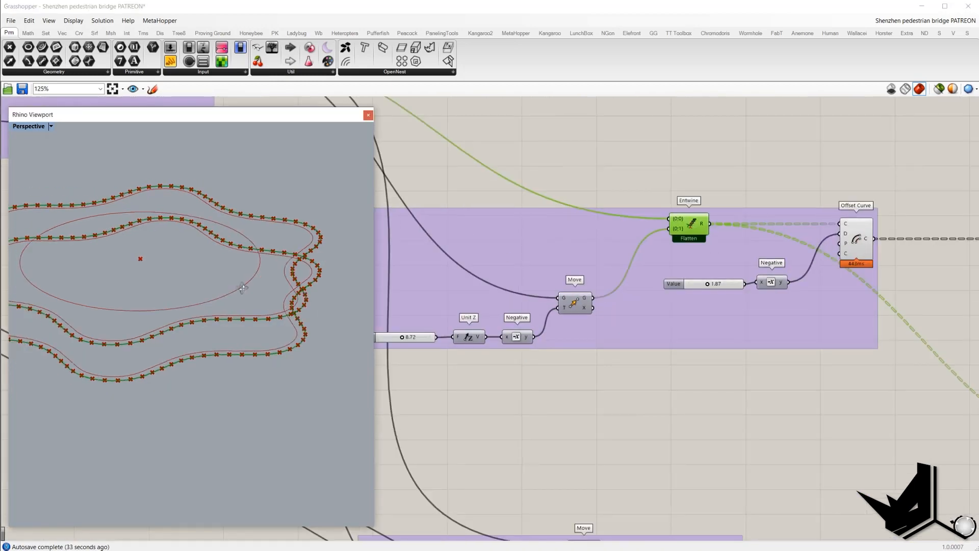
{"action": "scroll", "coordinate": [314, 279], "scroll_direction": "up", "scroll_amount": 2}
{"action": "right_click_drag", "start_coordinate": [637, 265], "coordinate": [479, 260]}
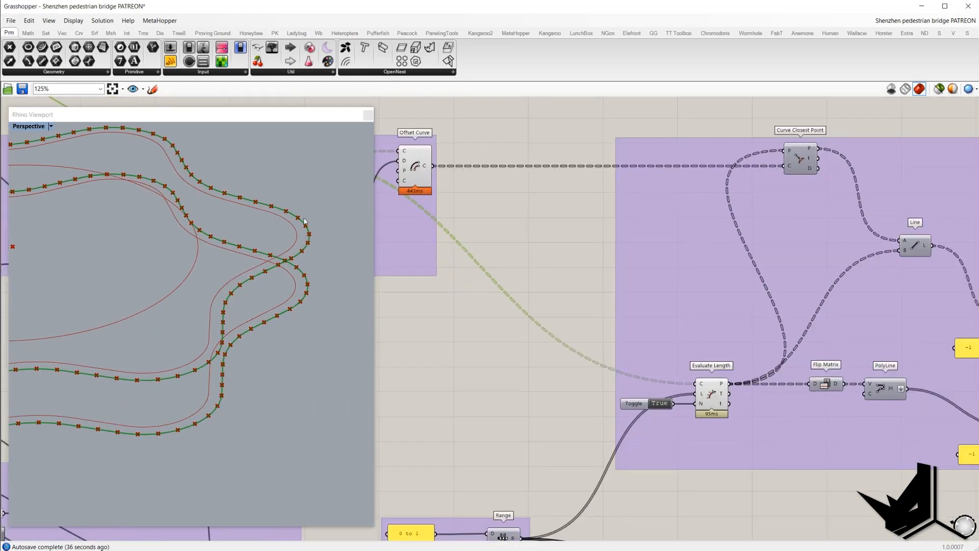
{"action": "scroll", "coordinate": [294, 222], "scroll_direction": "up", "scroll_amount": 5}
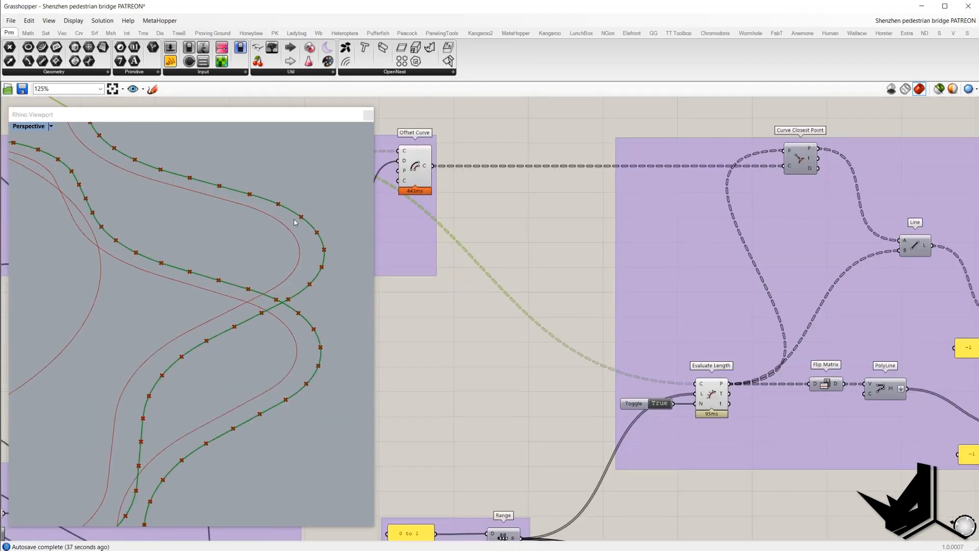
{"action": "scroll", "coordinate": [292, 226], "scroll_direction": "down", "scroll_amount": 2}
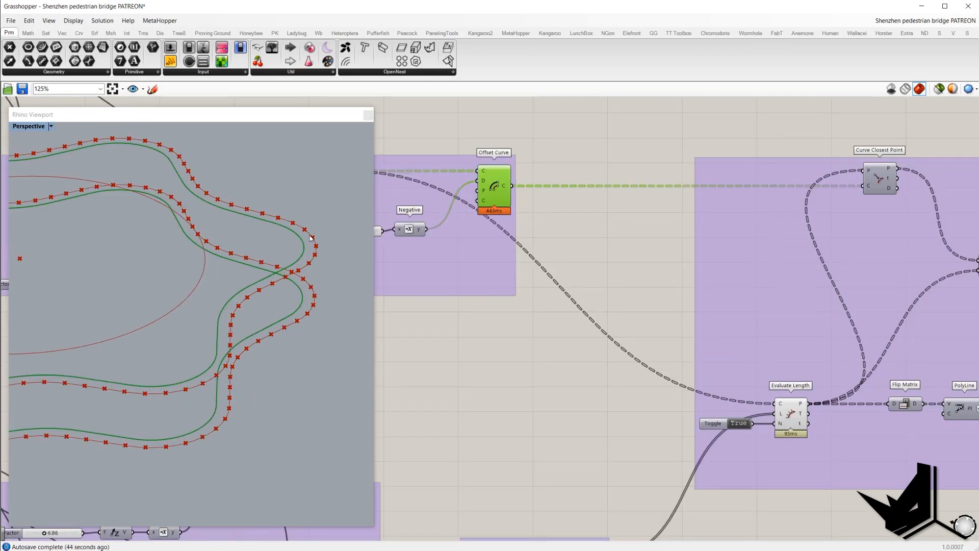
{"action": "right_click_drag", "start_coordinate": [550, 268], "coordinate": [354, 255]}
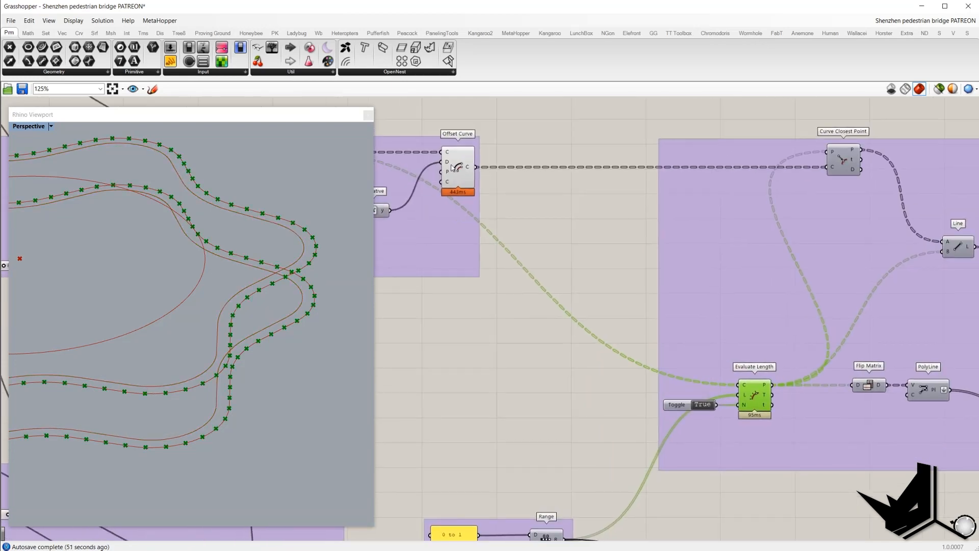
{"action": "left_click_drag", "start_coordinate": [418, 113], "coordinate": [527, 232]}
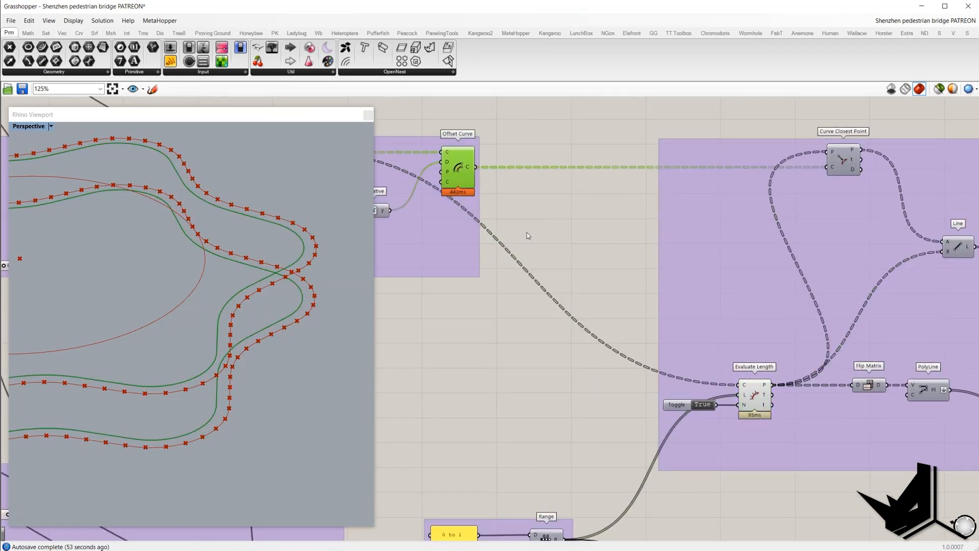
{"action": "right_click_drag", "start_coordinate": [705, 231], "coordinate": [553, 218]}
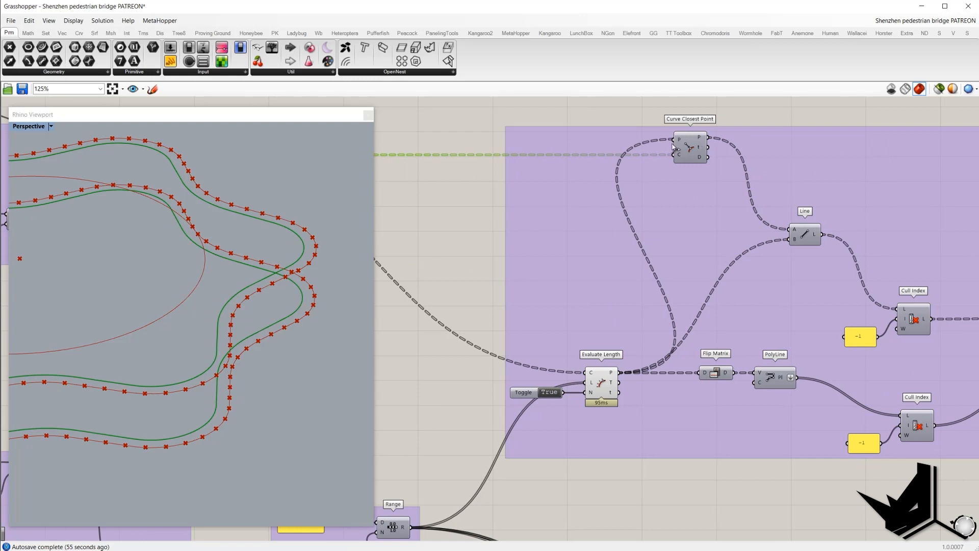
Turn on the preview of Curve Closest Point and compare its points on the offset curves with the Evaluate Length points
{"action": "left_click", "coordinate": [601, 384]}
{"action": "left_click_drag", "start_coordinate": [475, 319], "coordinate": [647, 426]}
{"action": "left_click_drag", "start_coordinate": [481, 307], "coordinate": [646, 439]}
{"action": "left_click", "coordinate": [685, 147]}
{"action": "right_click", "coordinate": [632, 107]}
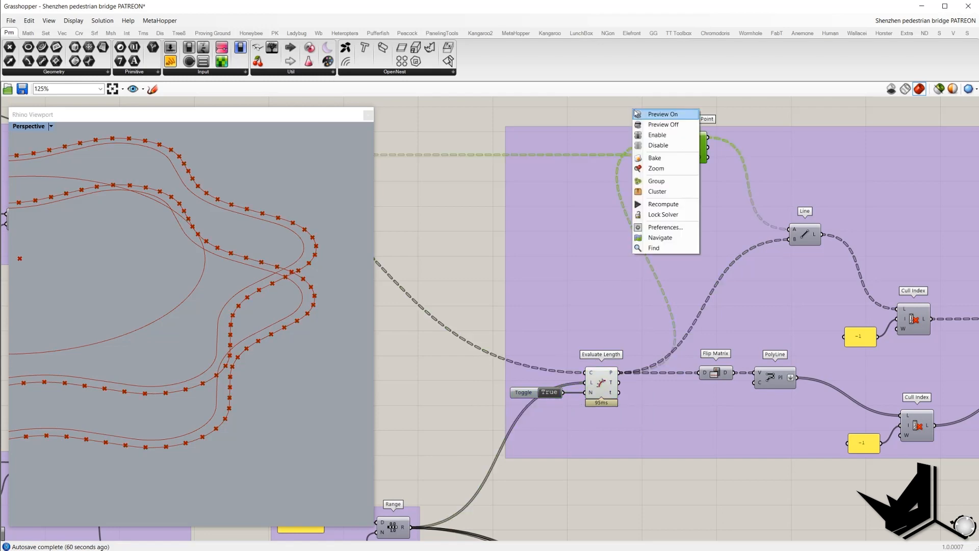
{"action": "left_click", "coordinate": [639, 113]}
{"action": "right_click_drag", "start_coordinate": [278, 234], "coordinate": [207, 235]}
{"action": "scroll", "coordinate": [269, 246], "scroll_direction": "up", "scroll_amount": 8}
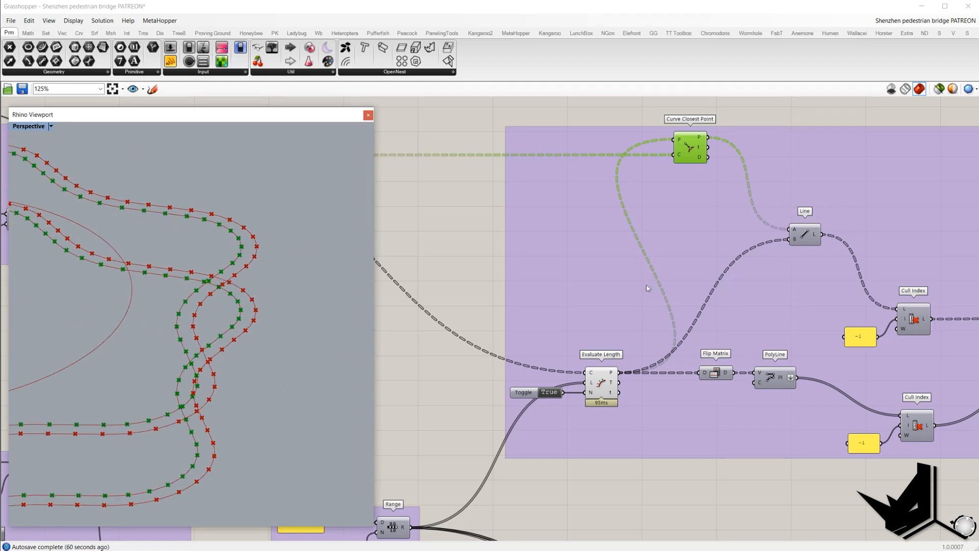
{"action": "right_click_drag", "start_coordinate": [653, 179], "coordinate": [617, 182]}
{"action": "left_click", "coordinate": [566, 381]}
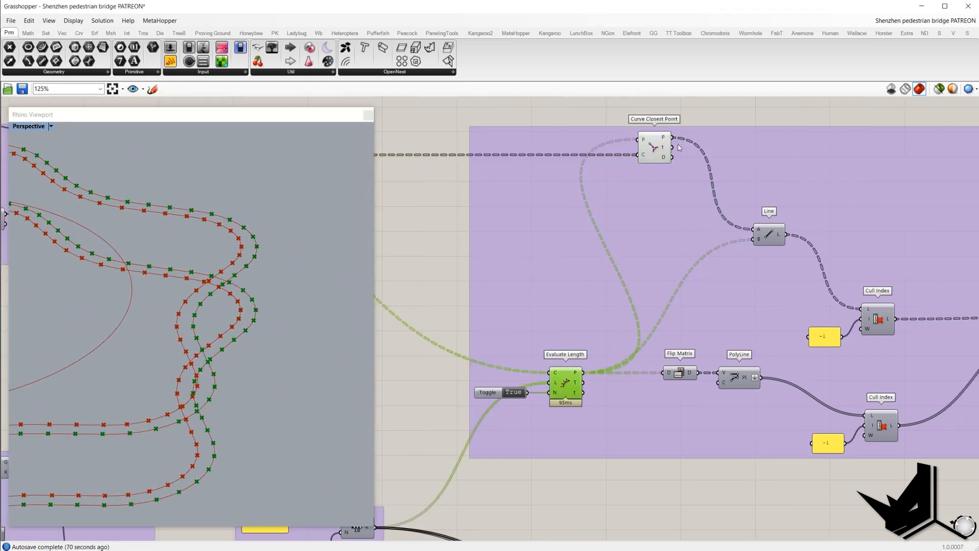
{"action": "left_click", "coordinate": [652, 141]}
Turn on the preview of the Line component that connects the closest points with the division points
{"action": "right_click_drag", "start_coordinate": [755, 239], "coordinate": [620, 255]}
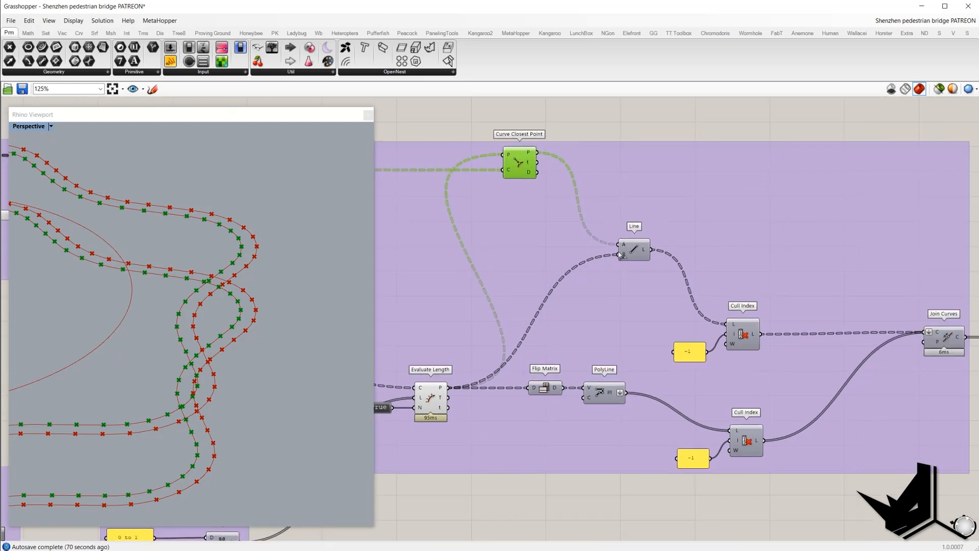
{"action": "left_click", "coordinate": [633, 254]}
{"action": "right_click", "coordinate": [640, 117]}
{"action": "left_click", "coordinate": [648, 125]}
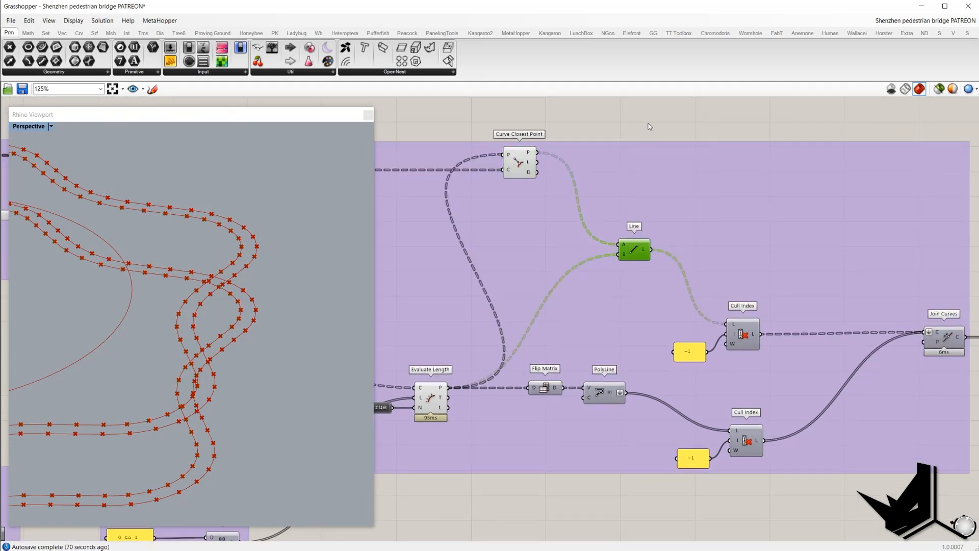
{"action": "right_click_drag", "start_coordinate": [326, 220], "coordinate": [266, 272]}
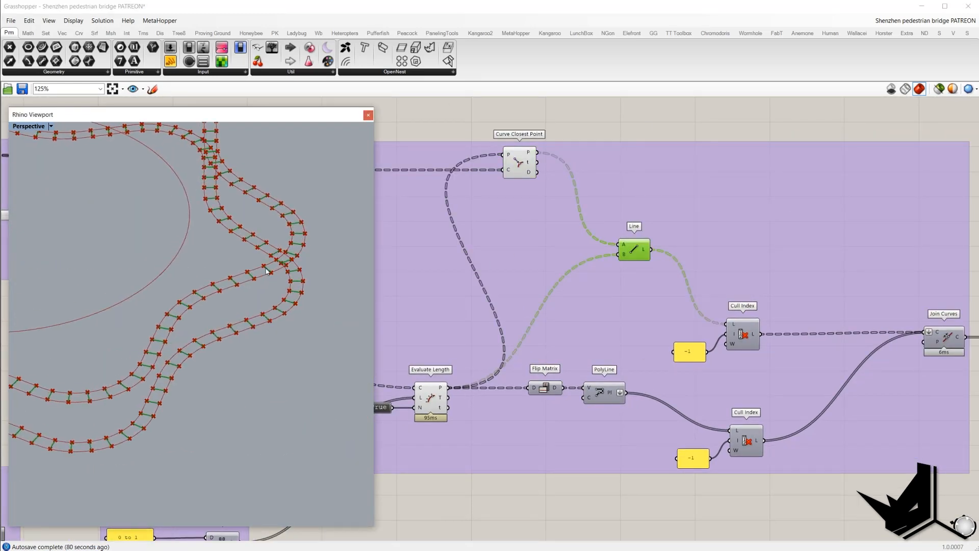
Capture the viewport region and draw cyan vertical lines linking the upper and lower curves' division points
{"action": "key", "text": "Print"}
{"action": "left_click_drag", "start_coordinate": [97, 130], "coordinate": [593, 510]}
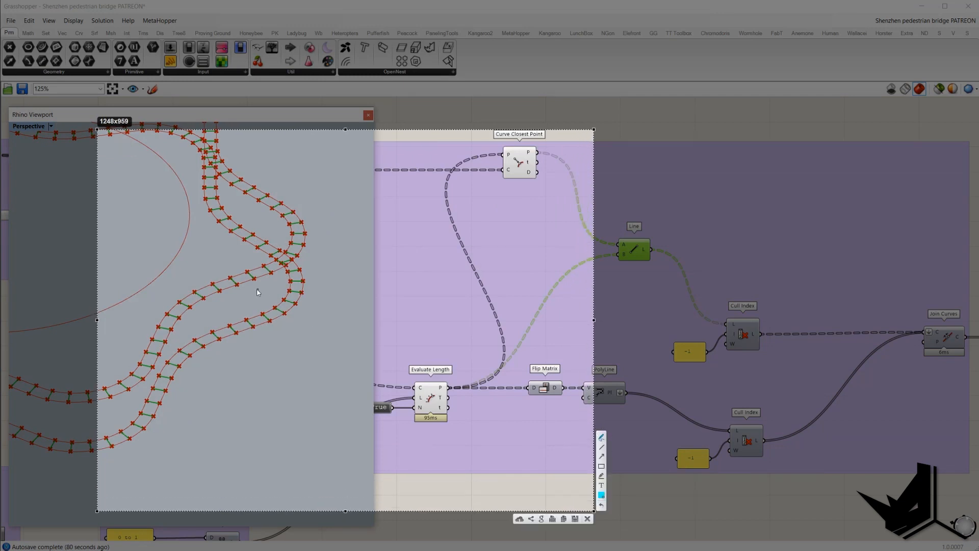
{"action": "mouse_move", "coordinate": [238, 282]}
{"action": "left_mouse_down"}
{"action": "mouse_move", "coordinate": [236, 332]}
{"action": "mouse_move", "coordinate": [253, 285]}
{"action": "mouse_move", "coordinate": [249, 329]}
{"action": "left_mouse_up"}
{"action": "left_click_drag", "start_coordinate": [270, 272], "coordinate": [268, 320]}
{"action": "left_click_drag", "start_coordinate": [217, 288], "coordinate": [217, 338]}
Trace the short cross lines at the ends of the vertical strokes in cyan and add another vertical stroke
{"action": "left_click_drag", "start_coordinate": [209, 284], "coordinate": [217, 290]}
{"action": "left_click_drag", "start_coordinate": [211, 332], "coordinate": [217, 343]}
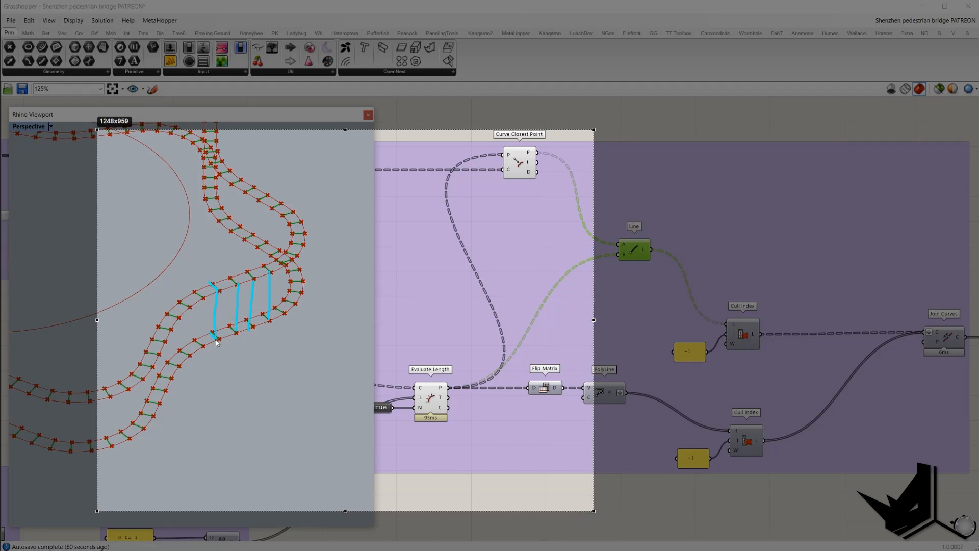
{"action": "left_click_drag", "start_coordinate": [228, 275], "coordinate": [238, 284]}
{"action": "left_click_drag", "start_coordinate": [229, 325], "coordinate": [236, 333]}
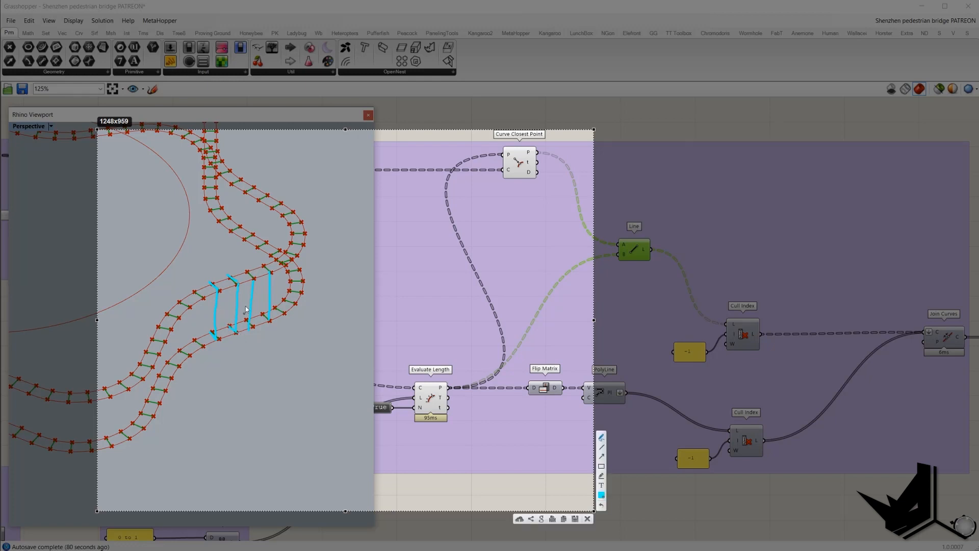
{"action": "left_click_drag", "start_coordinate": [247, 271], "coordinate": [256, 280]}
{"action": "left_click_drag", "start_coordinate": [245, 322], "coordinate": [251, 331]}
{"action": "mouse_move", "coordinate": [260, 266]}
{"action": "left_mouse_down"}
{"action": "mouse_move", "coordinate": [270, 274]}
{"action": "mouse_move", "coordinate": [269, 319]}
{"action": "left_mouse_up"}
{"action": "mouse_move", "coordinate": [178, 301]}
{"action": "left_mouse_down"}
{"action": "mouse_move", "coordinate": [190, 305]}
{"action": "mouse_move", "coordinate": [180, 353]}
{"action": "left_mouse_up"}
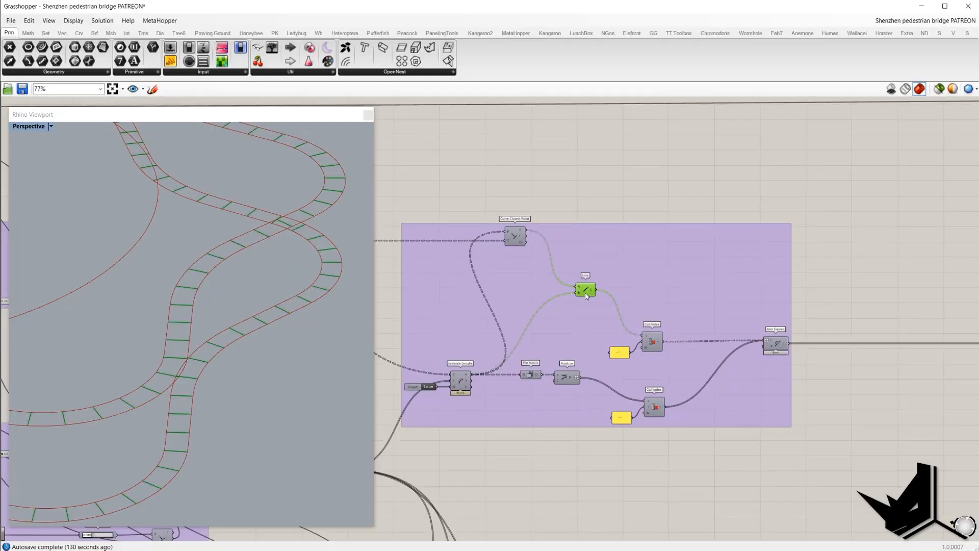
Turn on the preview of the Evaluate Length points next to the cross lines between the curve pairs
{"action": "scroll", "coordinate": [159, 289], "scroll_direction": "up", "scroll_amount": 3}
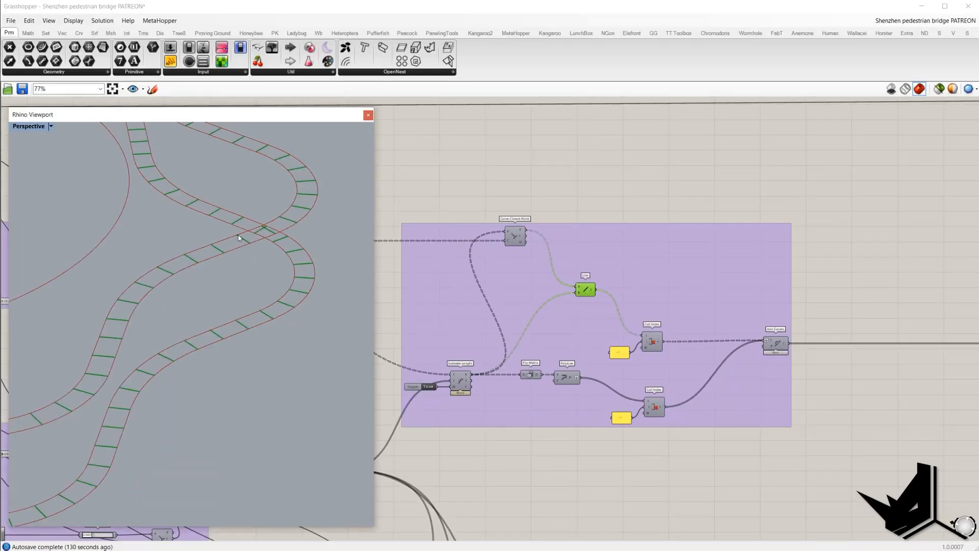
{"action": "left_click", "coordinate": [696, 196]}
{"action": "right_click_drag", "start_coordinate": [456, 380], "coordinate": [508, 357]}
{"action": "left_click", "coordinate": [517, 350]}
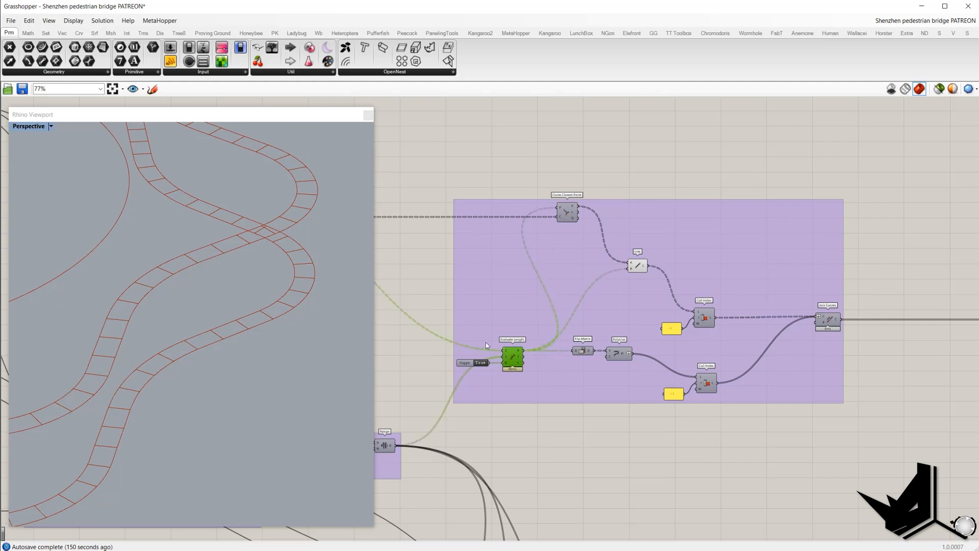
{"action": "right_click", "coordinate": [406, 286]}
{"action": "left_click", "coordinate": [428, 293]}
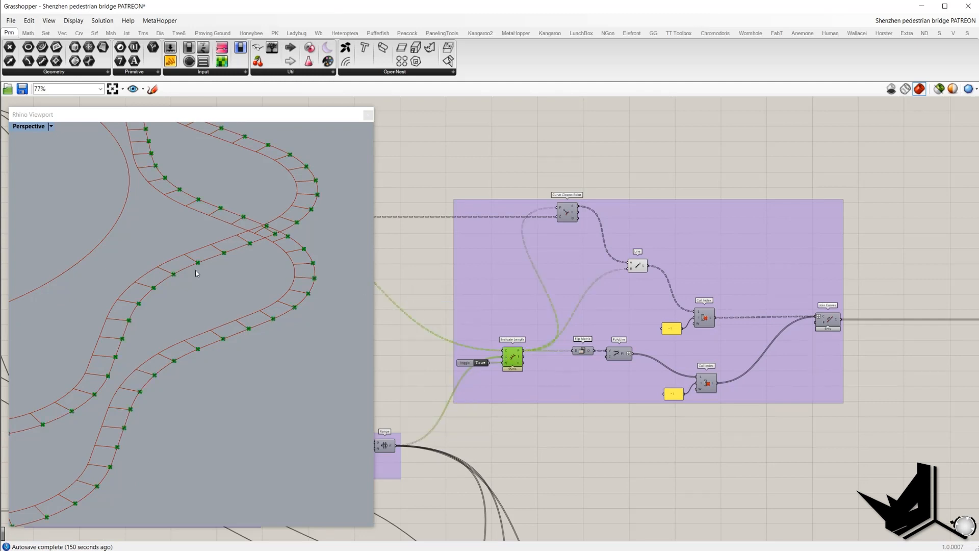
Add a Param Viewer below the purple group and connect it to the points output of Evaluate Length
{"action": "scroll", "coordinate": [620, 370], "scroll_direction": "up", "scroll_amount": 3}
{"action": "left_click", "coordinate": [258, 46]}
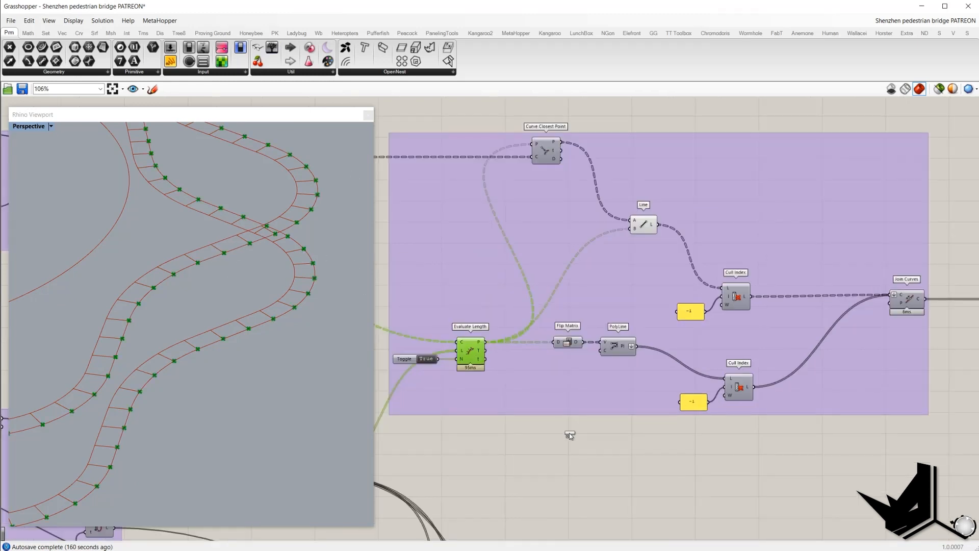
{"action": "left_click", "coordinate": [577, 447]}
{"action": "left_click_drag", "start_coordinate": [486, 343], "coordinate": [534, 449]}
{"action": "right_click_drag", "start_coordinate": [589, 379], "coordinate": [574, 255]}
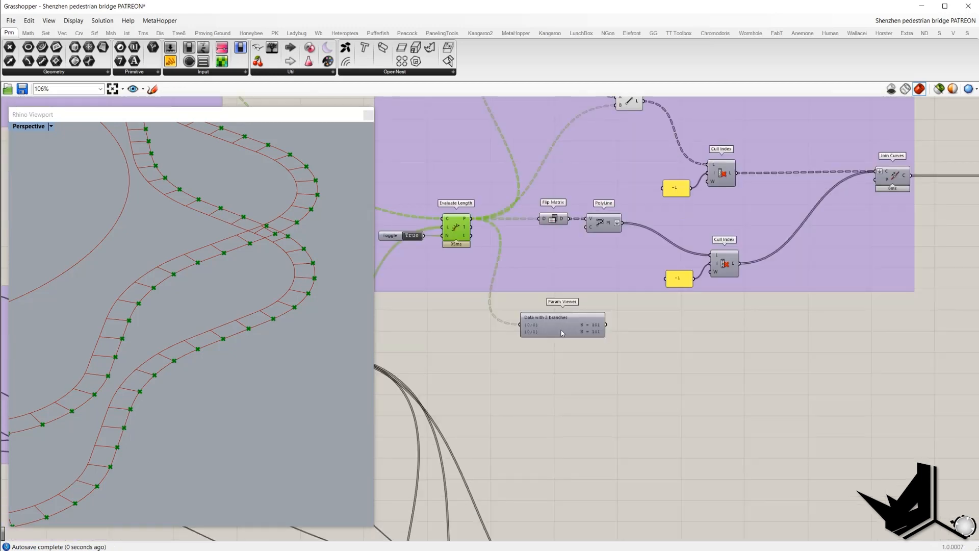
Capture the viewport and Param Viewer area, trace strokes along the upper curve's division points and undo the last stroke
{"action": "right_click_drag", "start_coordinate": [552, 332], "coordinate": [567, 375]}
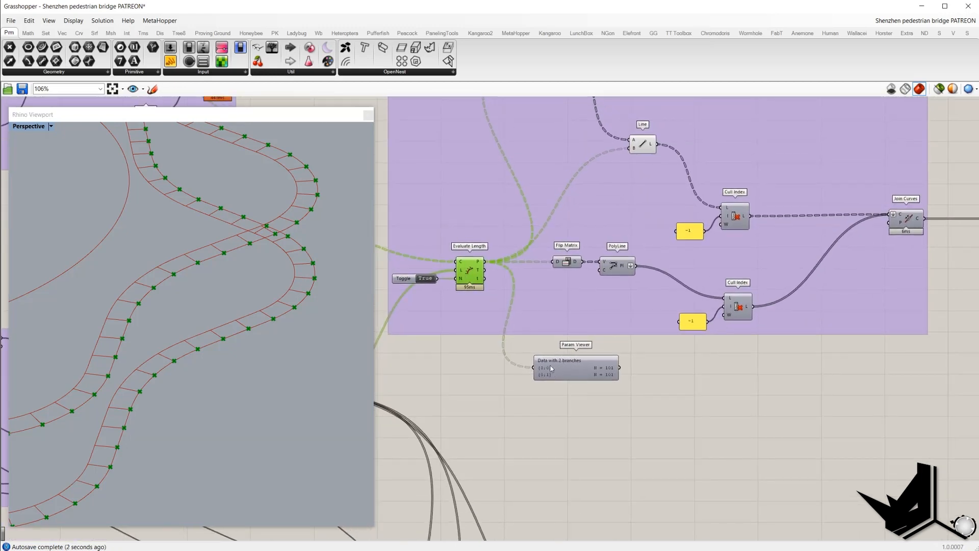
{"action": "mouse_move", "coordinate": [614, 372]}
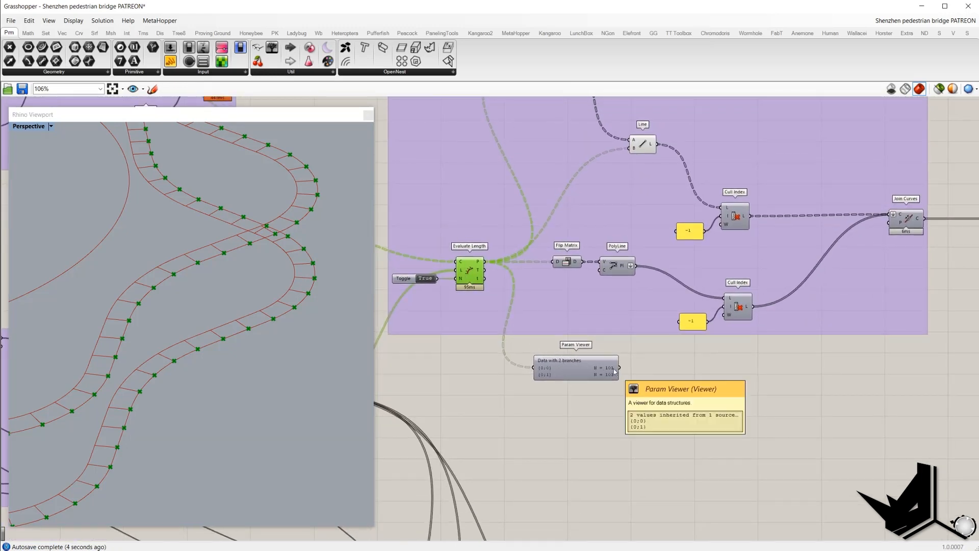
{"action": "right_click_drag", "start_coordinate": [554, 333], "coordinate": [545, 367]}
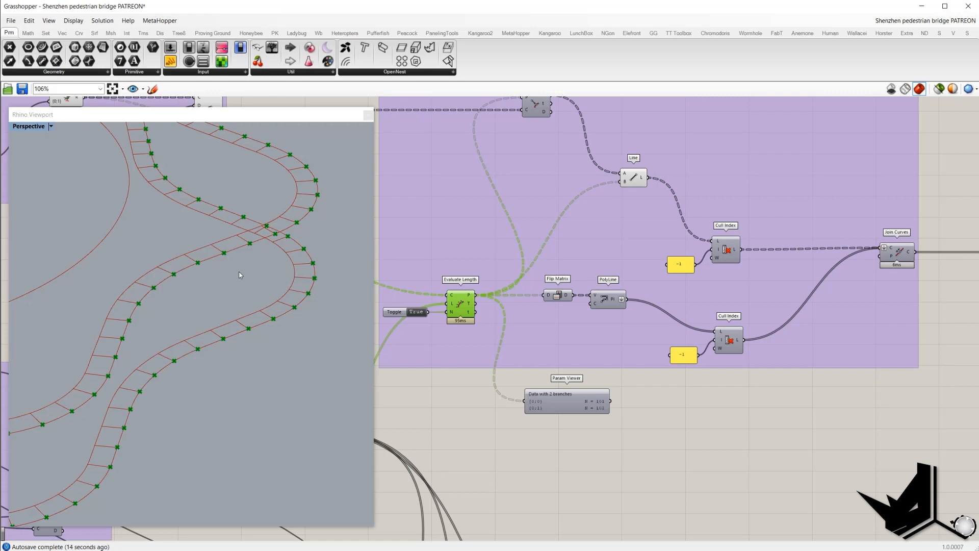
{"action": "key", "text": "Print"}
{"action": "mouse_move", "coordinate": [27, 101]}
{"action": "left_mouse_down"}
{"action": "mouse_move", "coordinate": [499, 446]}
{"action": "mouse_move", "coordinate": [651, 518]}
{"action": "left_mouse_up"}
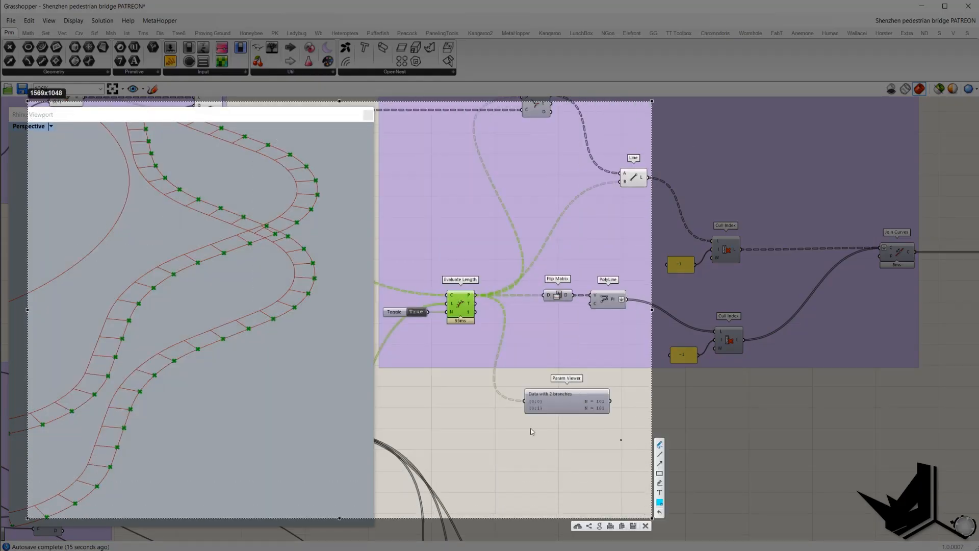
{"action": "left_click_drag", "start_coordinate": [97, 374], "coordinate": [205, 249]}
{"action": "left_click_drag", "start_coordinate": [291, 144], "coordinate": [205, 116]}
{"action": "key", "text": "ctrl+z"}
Mark two neighbouring division points on both the upper and lower curves, link one pair with a vertical stroke, and dismiss the capture
{"action": "left_click_drag", "start_coordinate": [190, 259], "coordinate": [197, 262]}
{"action": "left_click_drag", "start_coordinate": [189, 346], "coordinate": [196, 348]}
{"action": "left_click_drag", "start_coordinate": [224, 255], "coordinate": [226, 253]}
{"action": "left_click_drag", "start_coordinate": [219, 337], "coordinate": [226, 340]}
{"action": "left_click_drag", "start_coordinate": [194, 261], "coordinate": [192, 348]}
{"action": "key", "text": "Escape"}
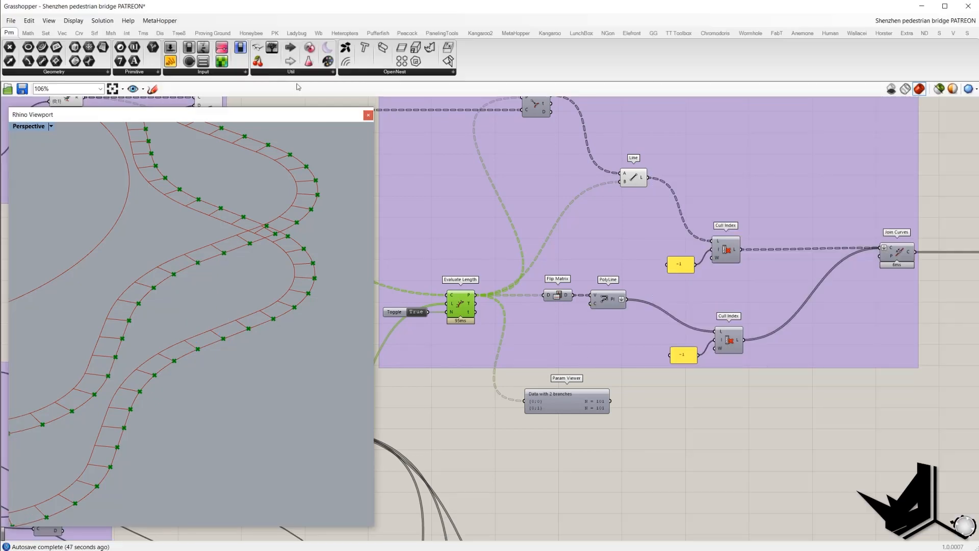
Add a second Param Viewer below the purple group and connect it to the Flip Matrix output
{"action": "left_click_drag", "start_coordinate": [271, 49], "coordinate": [572, 295]}
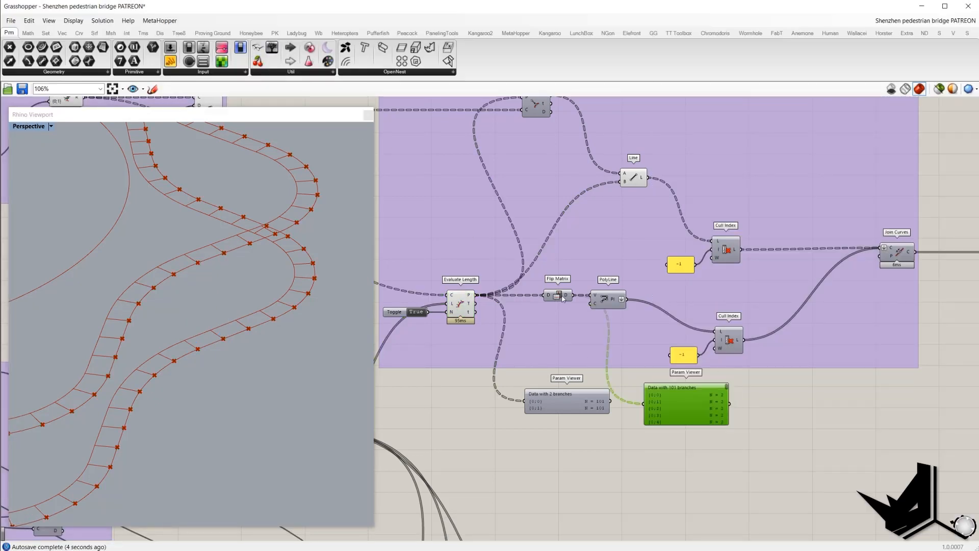
{"action": "left_click", "coordinate": [568, 297]}
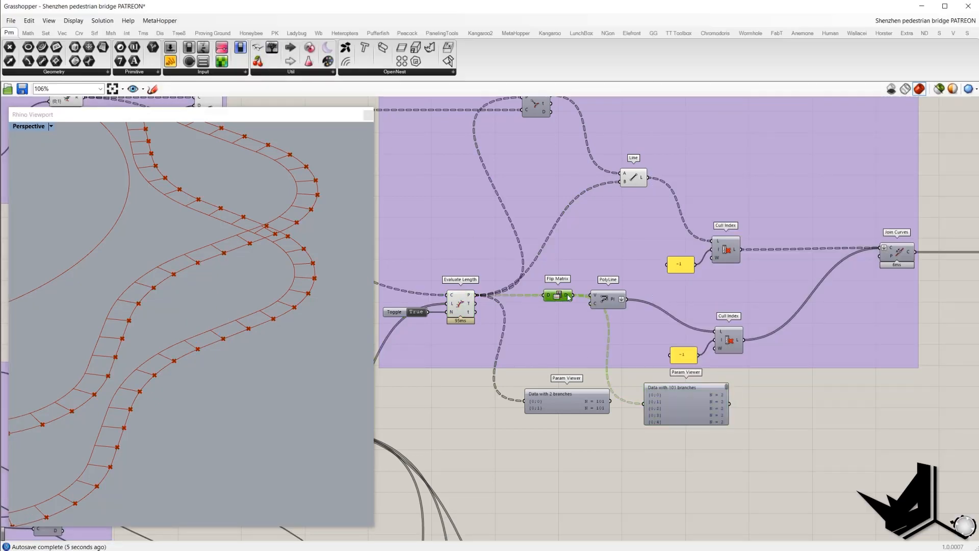
Turn on the preview of the PolyLine component and delete both Param Viewers below the purple group
{"action": "left_click", "coordinate": [608, 300]}
{"action": "right_click", "coordinate": [785, 436]}
{"action": "left_click", "coordinate": [795, 411]}
{"action": "left_click_drag", "start_coordinate": [731, 461], "coordinate": [567, 391]}
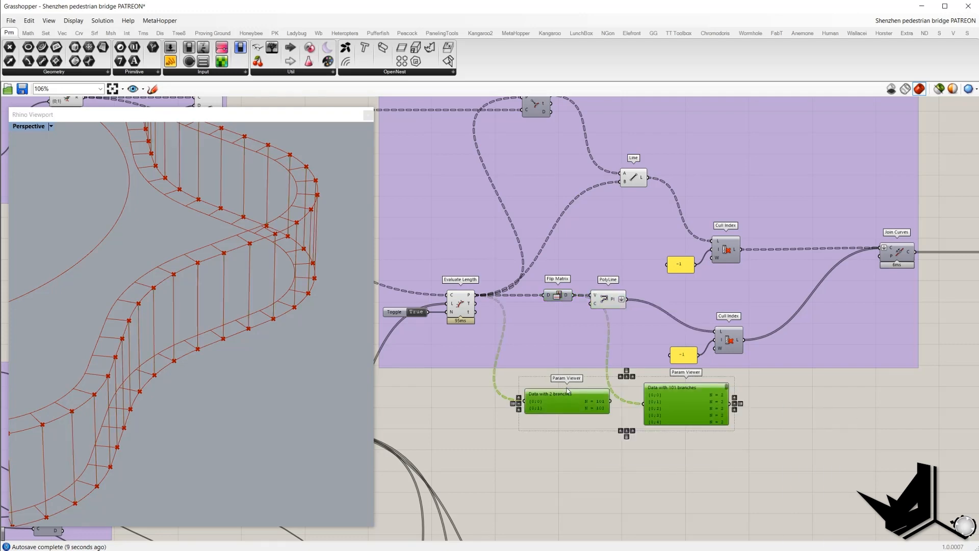
{"action": "key", "text": "Delete"}
Examine the vertical connection lines between the upper and lower curves around the whole bridge loop
{"action": "scroll", "coordinate": [265, 306], "scroll_direction": "down", "scroll_amount": 6}
{"action": "mouse_move", "coordinate": [275, 304]}
{"action": "right_mouse_down"}
{"action": "mouse_move", "coordinate": [236, 308]}
{"action": "mouse_move", "coordinate": [284, 299]}
{"action": "right_mouse_up"}
{"action": "scroll", "coordinate": [236, 308], "scroll_direction": "down", "scroll_amount": 4}
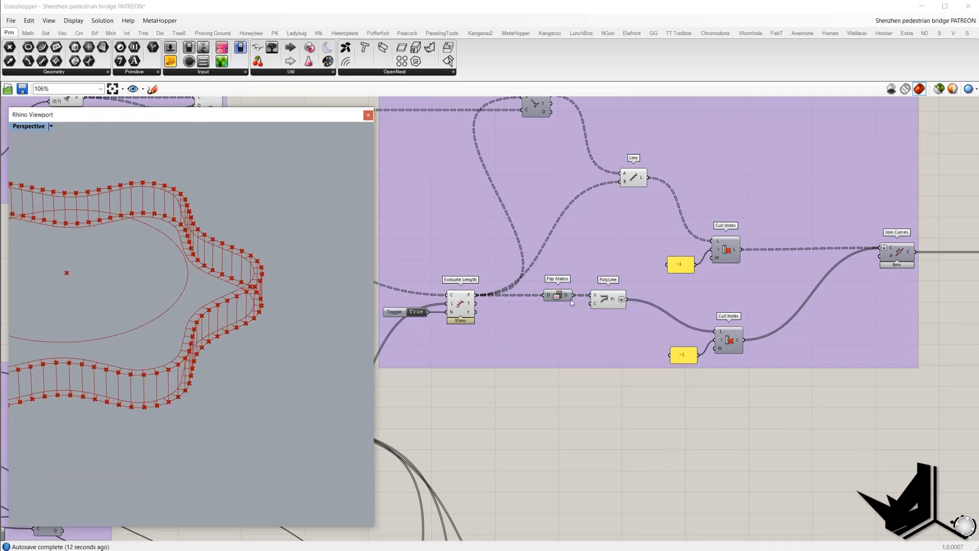
{"action": "right_click_drag", "start_coordinate": [209, 305], "coordinate": [192, 376]}
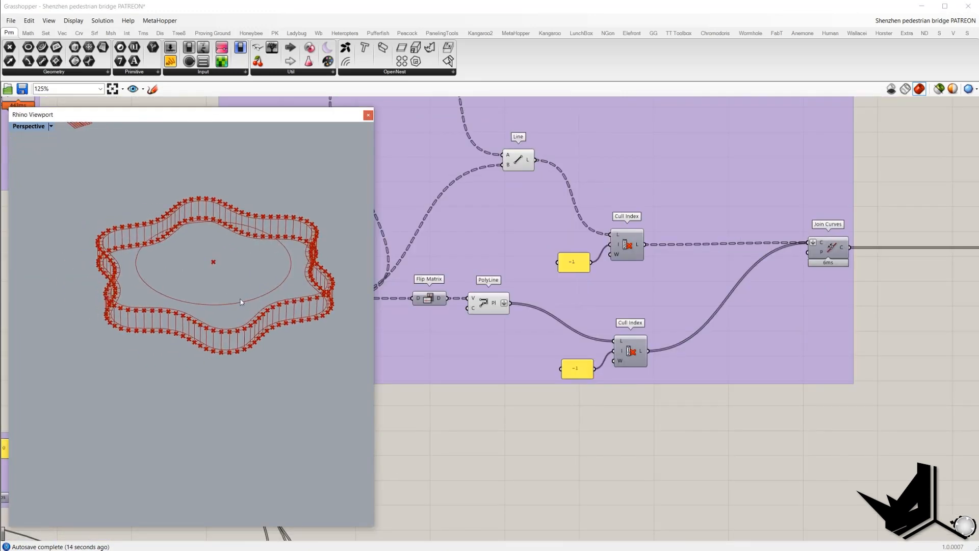
{"action": "scroll", "coordinate": [240, 299], "scroll_direction": "up", "scroll_amount": 2}
{"action": "scroll", "coordinate": [290, 332], "scroll_direction": "up", "scroll_amount": 4}
{"action": "scroll", "coordinate": [244, 326], "scroll_direction": "down", "scroll_amount": 2}
{"action": "scroll", "coordinate": [262, 331], "scroll_direction": "up", "scroll_amount": 2}
{"action": "scroll", "coordinate": [601, 414], "scroll_direction": "down", "scroll_amount": 1}
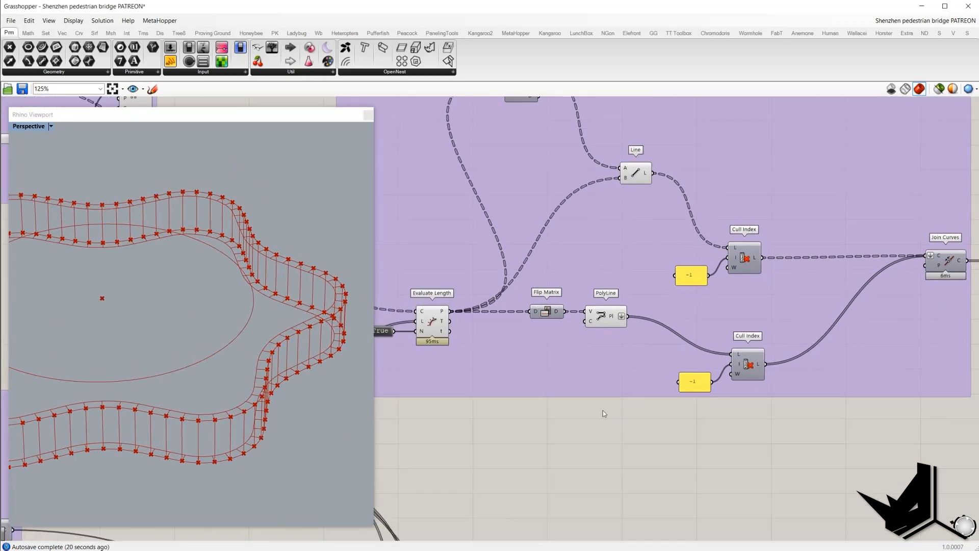
{"action": "scroll", "coordinate": [482, 360], "scroll_direction": "down", "scroll_amount": 1}
{"action": "right_click_drag", "start_coordinate": [303, 333], "coordinate": [156, 390]}
{"action": "scroll", "coordinate": [156, 389], "scroll_direction": "down", "scroll_amount": 2}
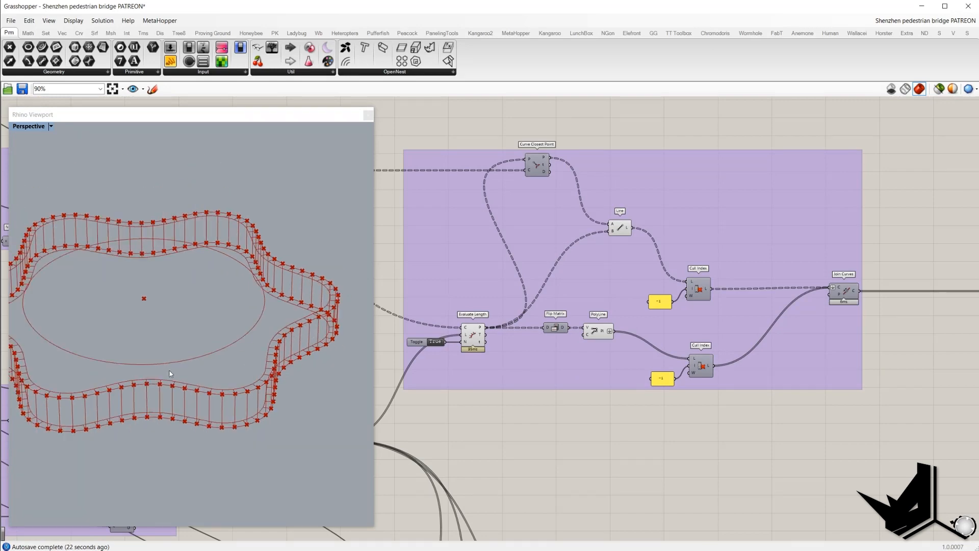
{"action": "scroll", "coordinate": [156, 389], "scroll_direction": "up", "scroll_amount": 3}
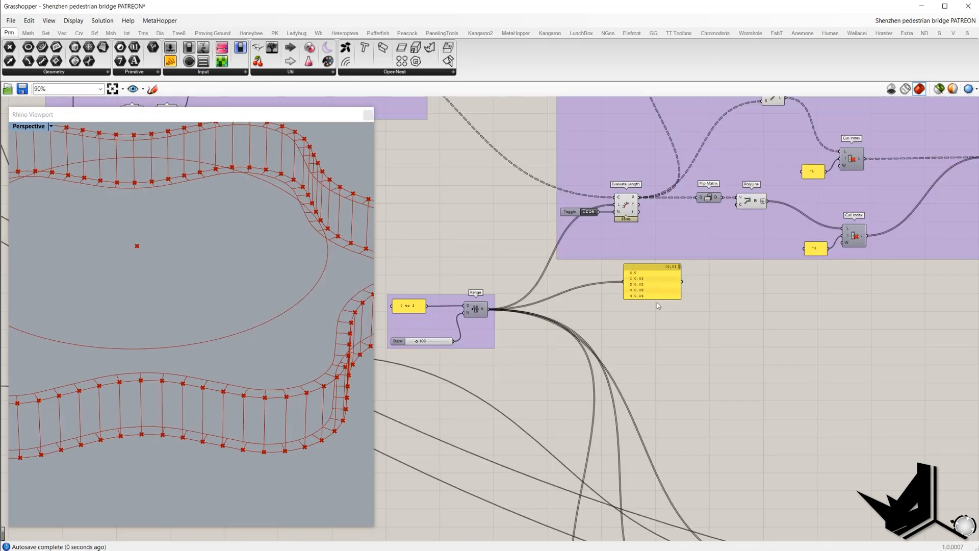
Enlarge the Panel connected to the Range output, read through its full list of values and delete the Panel
{"action": "left_click_drag", "start_coordinate": [654, 289], "coordinate": [635, 437]}
{"action": "scroll", "coordinate": [641, 301], "scroll_direction": "up", "scroll_amount": 3}
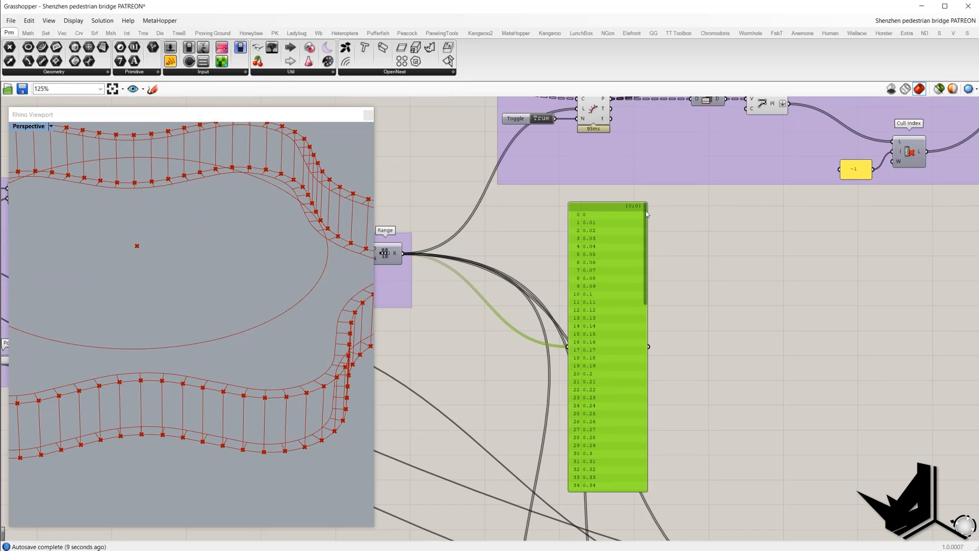
{"action": "left_click_drag", "start_coordinate": [647, 214], "coordinate": [649, 439]}
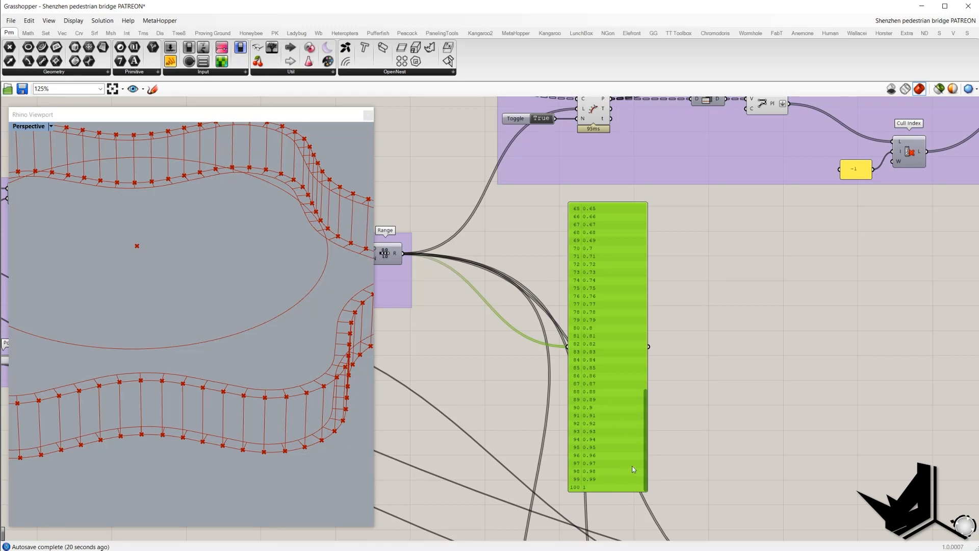
{"action": "left_click_drag", "start_coordinate": [646, 467], "coordinate": [654, 225]}
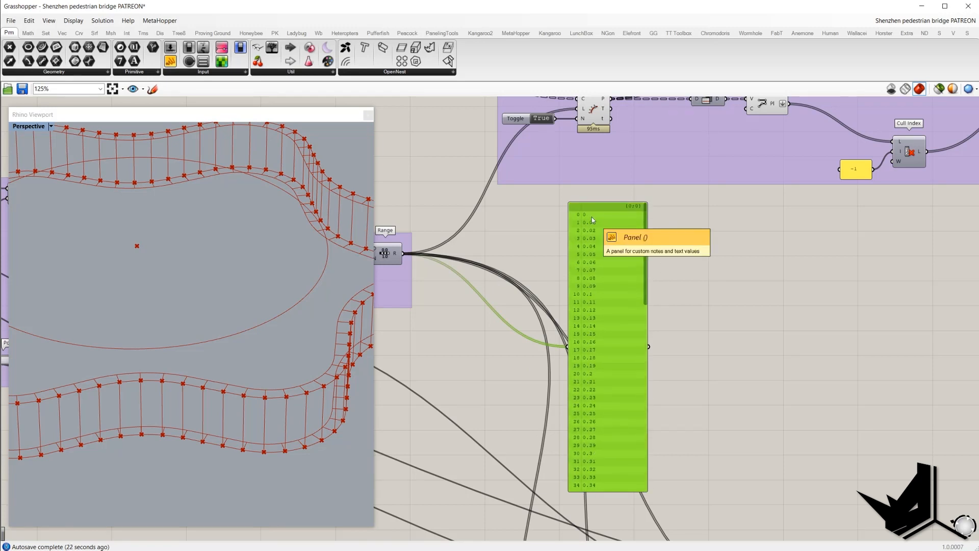
{"action": "key", "text": "Delete"}
Highlight the Line component's cross lines and the PolyLine component's vertical lines in the viewport to examine each set
{"action": "right_click_drag", "start_coordinate": [644, 234], "coordinate": [536, 380]}
{"action": "right_click_drag", "start_coordinate": [625, 307], "coordinate": [515, 373]}
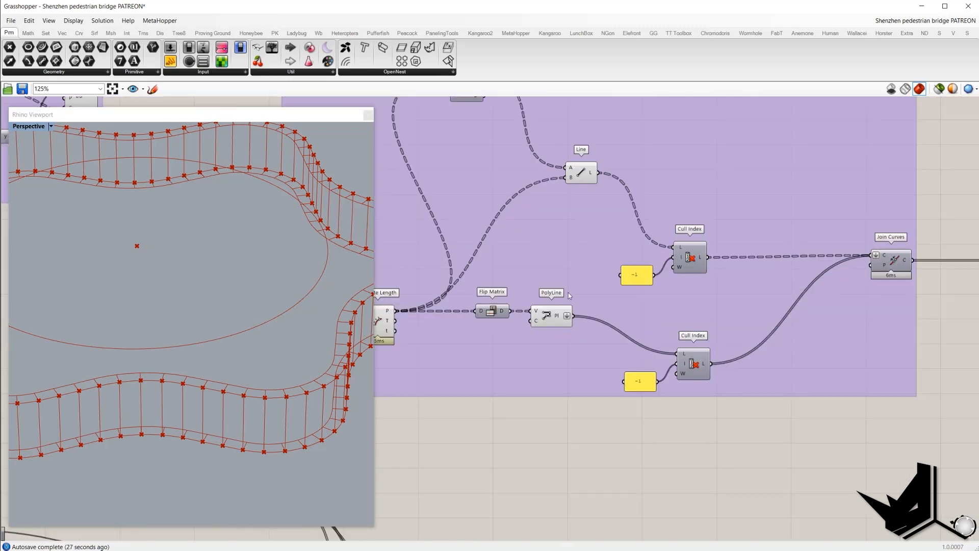
{"action": "left_click", "coordinate": [581, 176]}
{"action": "scroll", "coordinate": [212, 399], "scroll_direction": "up", "scroll_amount": 2}
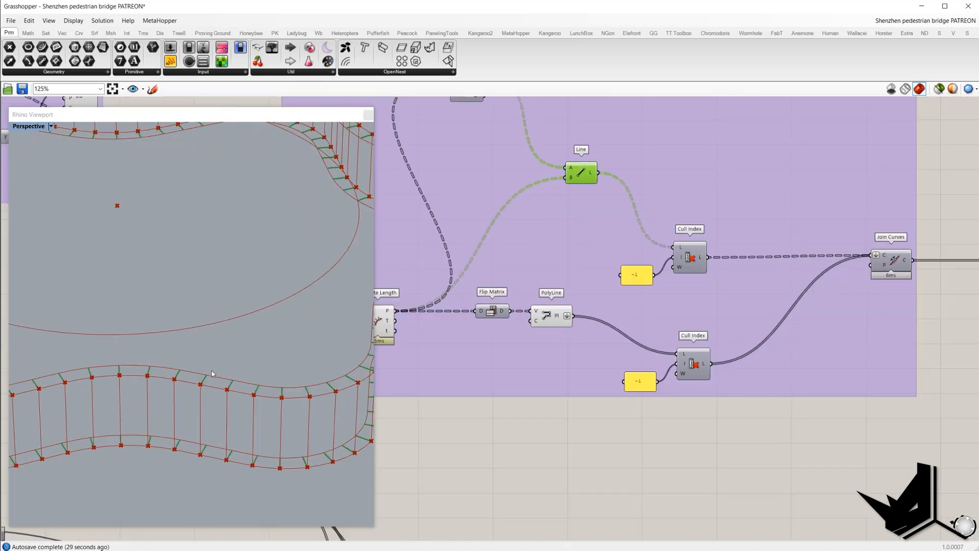
{"action": "left_click", "coordinate": [548, 318]}
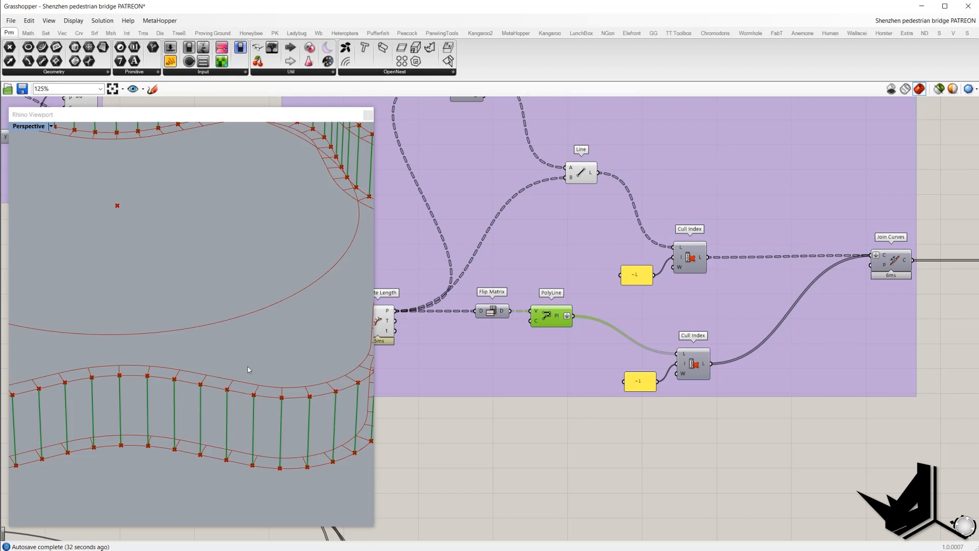
{"action": "scroll", "coordinate": [248, 366], "scroll_direction": "down", "scroll_amount": 6}
{"action": "right_click_drag", "start_coordinate": [247, 367], "coordinate": [281, 343]}
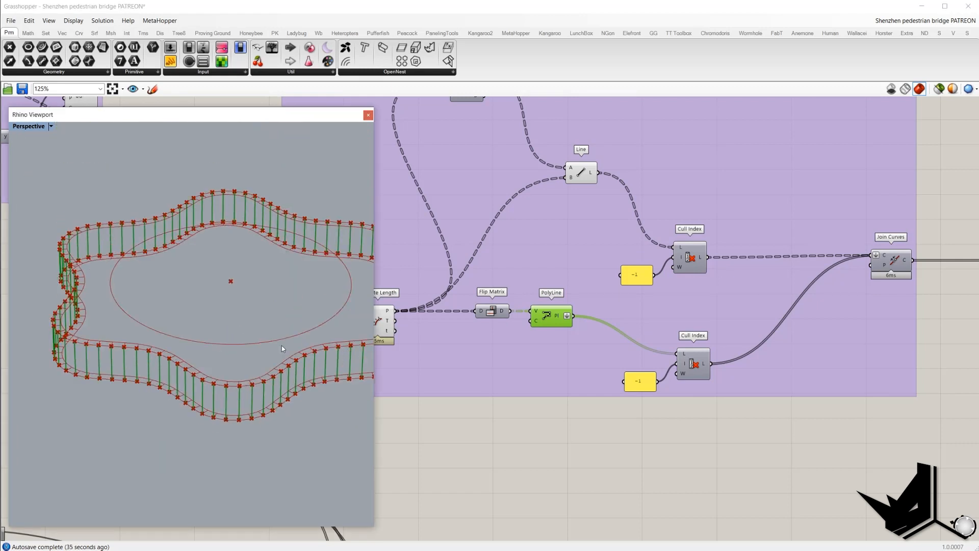
{"action": "scroll", "coordinate": [282, 343], "scroll_direction": "up", "scroll_amount": 2}
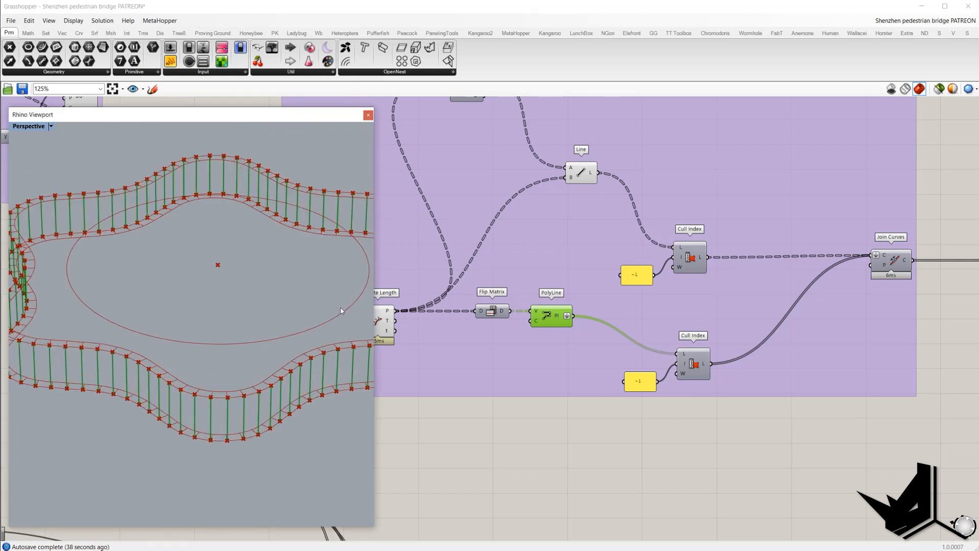
Inspect the input and output lists of the upper Cull Index component and its -1 index
{"action": "scroll", "coordinate": [459, 341], "scroll_direction": "down", "scroll_amount": 3}
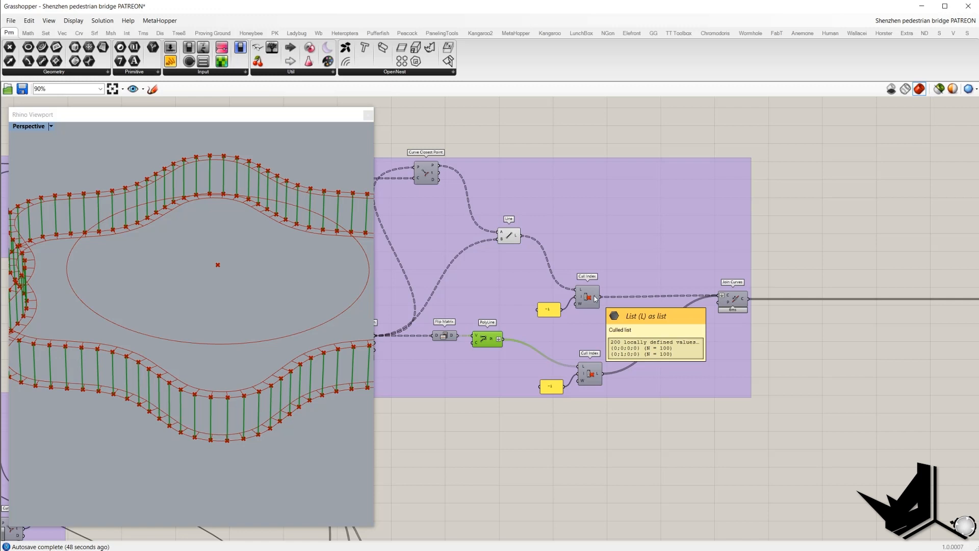
{"action": "scroll", "coordinate": [596, 298], "scroll_direction": "up", "scroll_amount": 3}
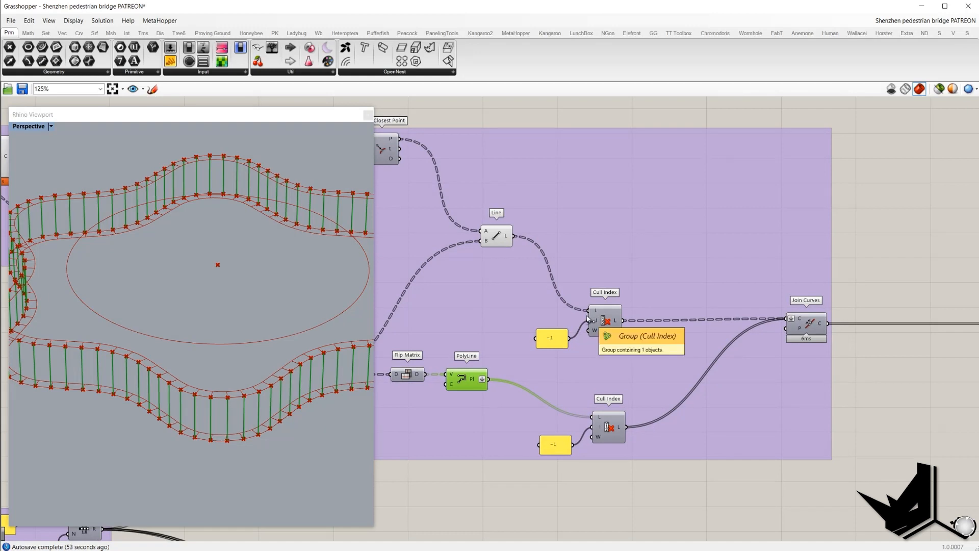
{"action": "scroll", "coordinate": [588, 319], "scroll_direction": "up", "scroll_amount": 3}
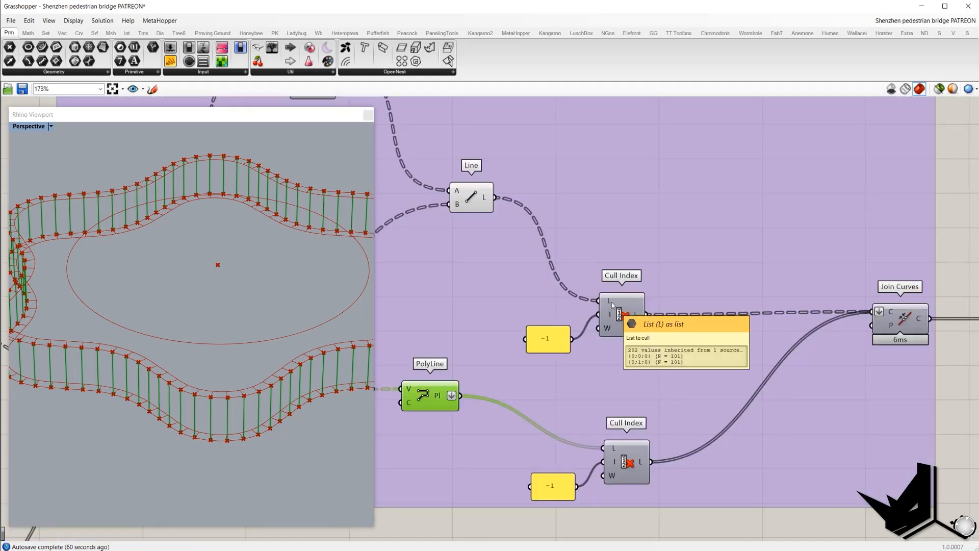
{"action": "scroll", "coordinate": [565, 343], "scroll_direction": "down", "scroll_amount": 1}
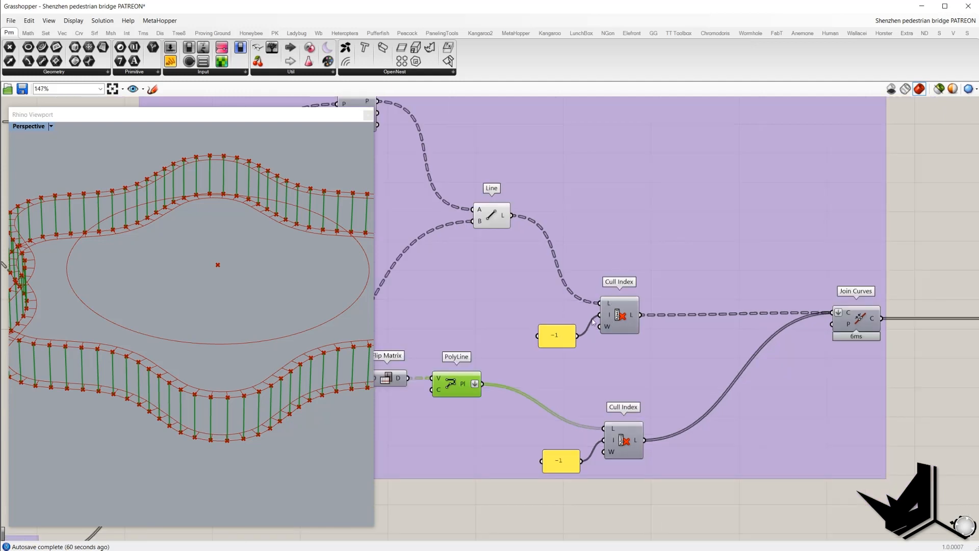
{"action": "right_click_drag", "start_coordinate": [623, 335], "coordinate": [627, 370]}
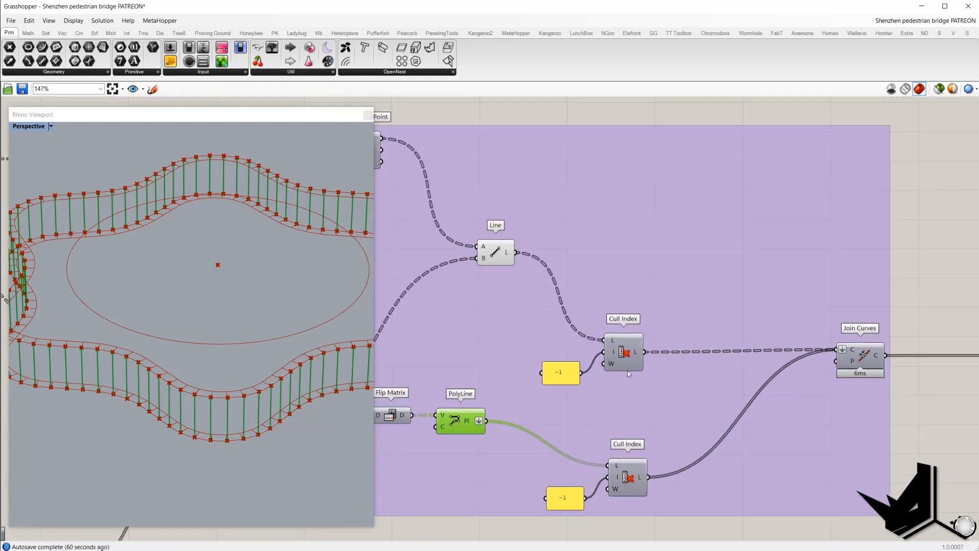
{"action": "scroll", "coordinate": [615, 330], "scroll_direction": "down", "scroll_amount": 1}
Delete the Param Viewers attached to the Line output and the upper Cull Index output
{"action": "left_click", "coordinate": [515, 264]}
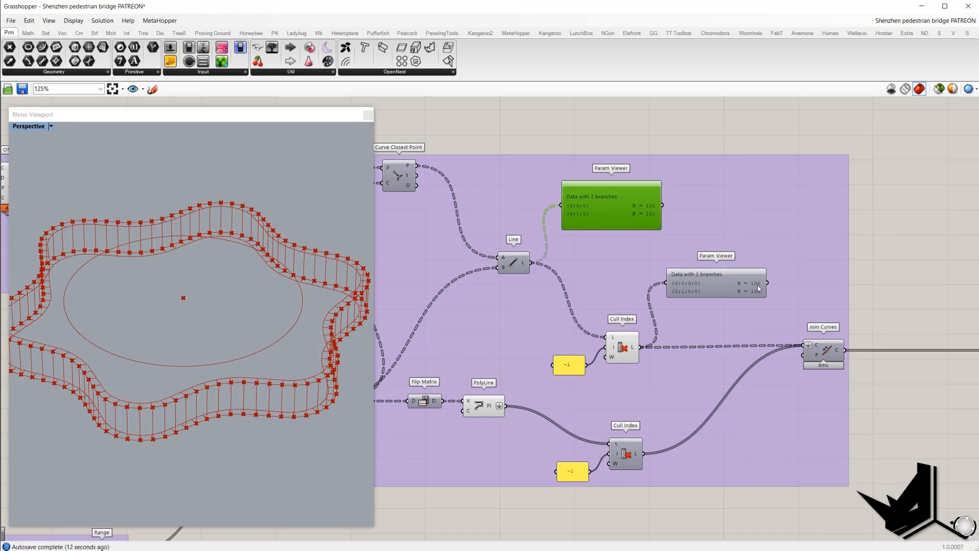
{"action": "key", "text": "Delete"}
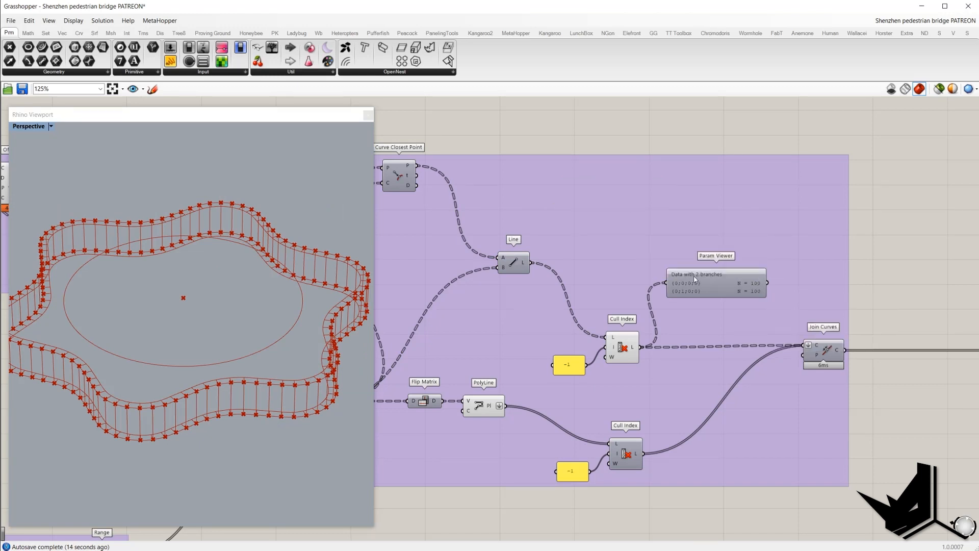
{"action": "left_click", "coordinate": [694, 277]}
{"action": "key", "text": "Delete"}
Turn on the preview of the lower Cull Index component and turn off the preview of PolyLine
{"action": "right_click_drag", "start_coordinate": [624, 408], "coordinate": [662, 308]}
{"action": "left_click", "coordinate": [664, 354]}
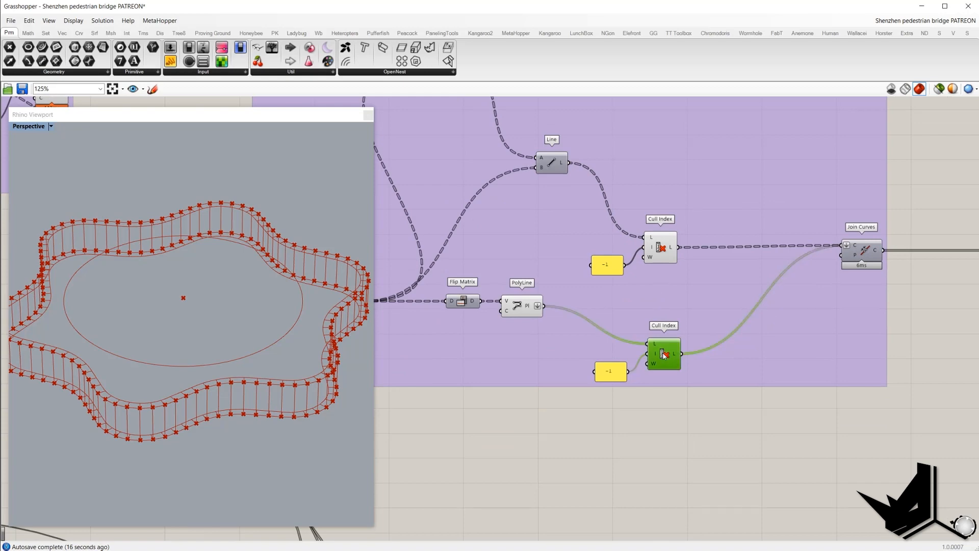
{"action": "right_click", "coordinate": [693, 407]}
{"action": "left_click", "coordinate": [532, 316]}
{"action": "left_click", "coordinate": [518, 304]}
{"action": "right_click", "coordinate": [563, 407]}
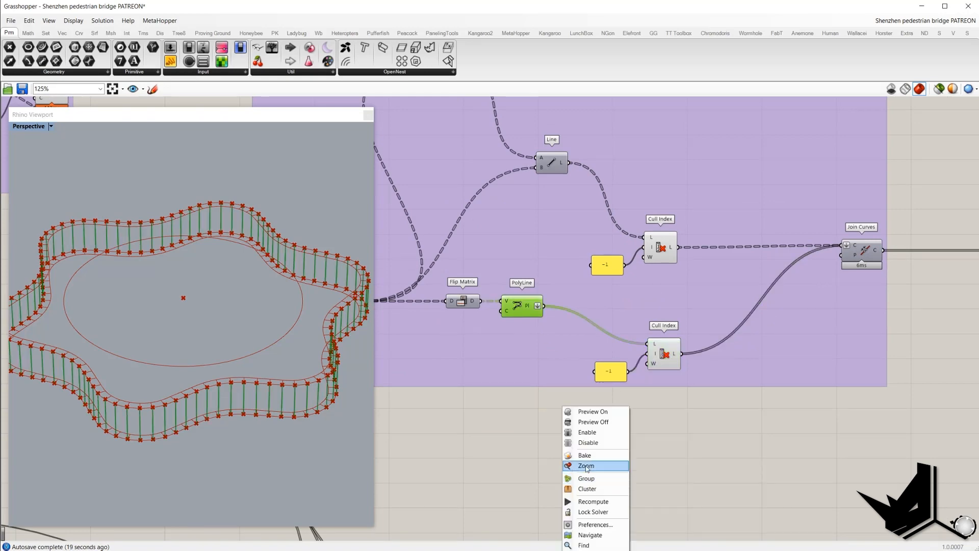
{"action": "left_click", "coordinate": [667, 421]}
Turn off the preview of the Evaluate Length points
{"action": "scroll", "coordinate": [668, 420], "scroll_direction": "down", "scroll_amount": 3}
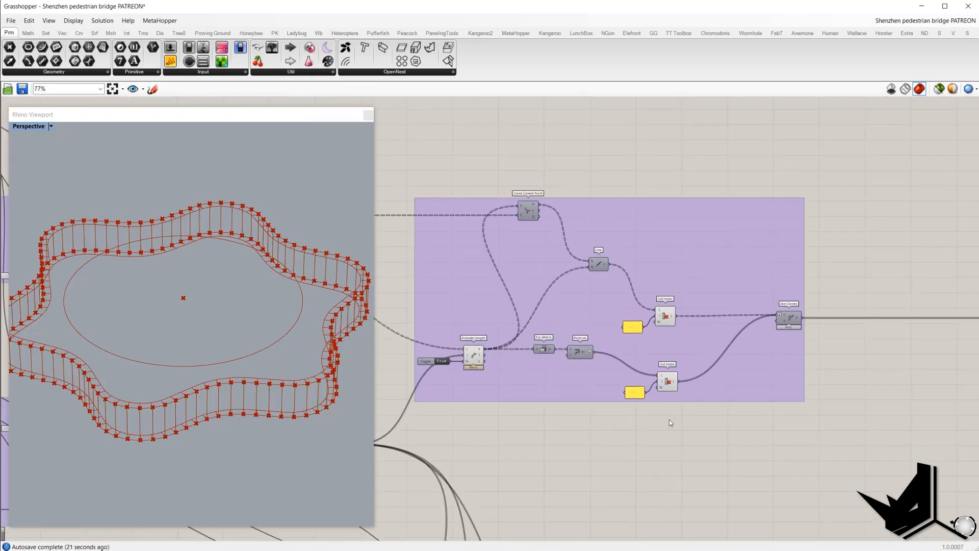
{"action": "left_click_drag", "start_coordinate": [669, 419], "coordinate": [647, 295]}
{"action": "left_click", "coordinate": [470, 363]}
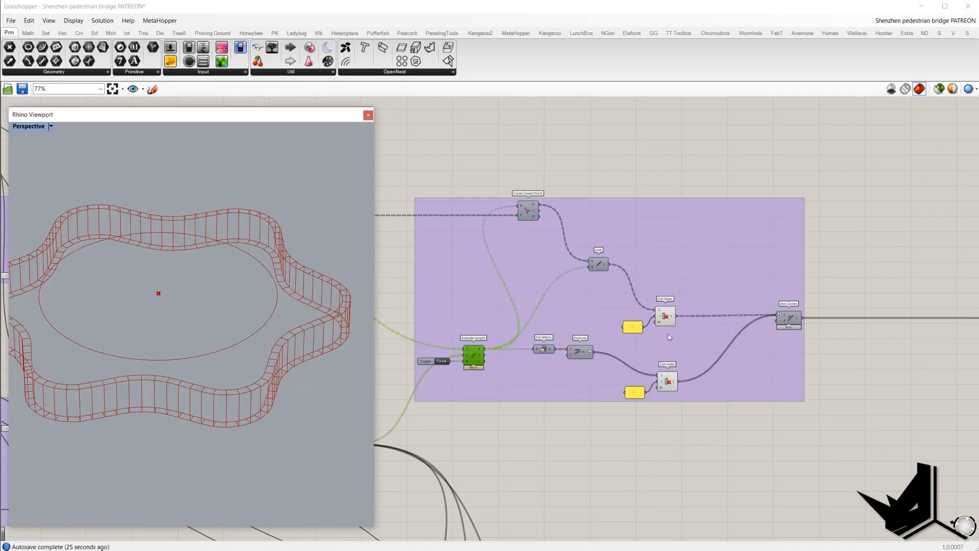
Highlight the upper and lower Cull Index results in turn to examine the cross lines and vertical lines
{"action": "scroll", "coordinate": [667, 318], "scroll_direction": "up", "scroll_amount": 2}
{"action": "left_click", "coordinate": [664, 316]}
{"action": "left_click", "coordinate": [667, 413]}
{"action": "right_click_drag", "start_coordinate": [755, 440], "coordinate": [670, 429]}
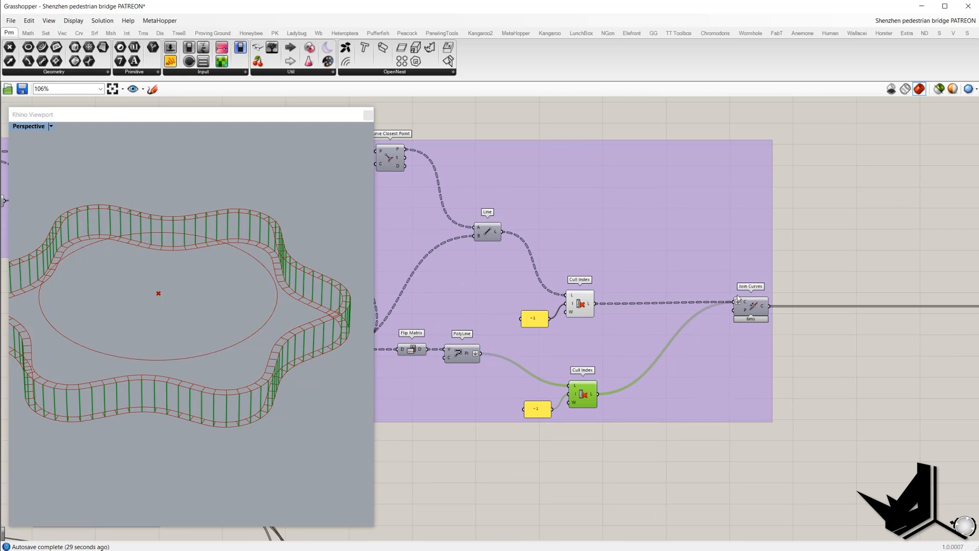
Turn on the preview of Join Curves and turn off the preview of the two Cull Index components feeding it
{"action": "left_click", "coordinate": [749, 310]}
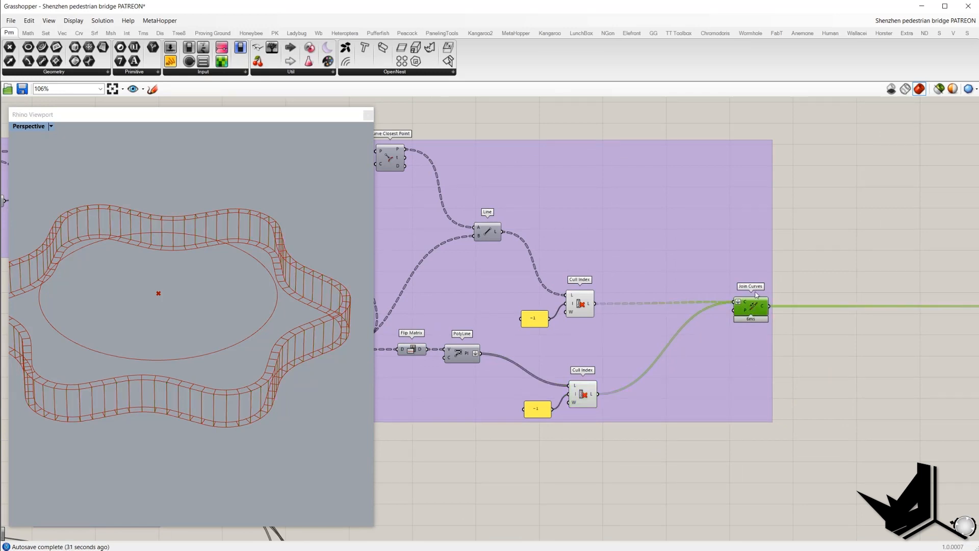
{"action": "right_click", "coordinate": [815, 252]}
{"action": "scroll", "coordinate": [781, 323], "scroll_direction": "down", "scroll_amount": 5}
{"action": "left_click_drag", "start_coordinate": [731, 415], "coordinate": [664, 299]}
{"action": "right_click", "coordinate": [668, 188]}
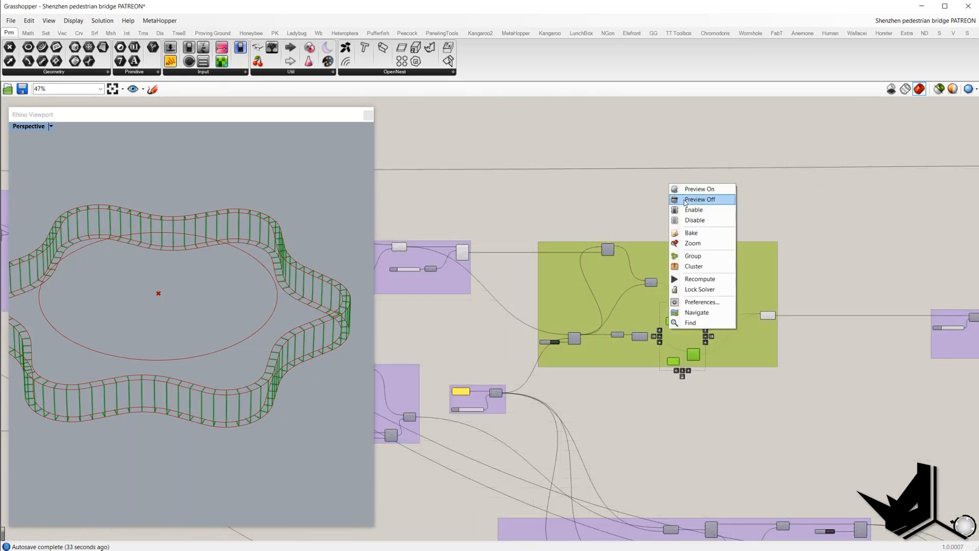
Turn off the preview of the preceding group's components that draw the ring-shaped edge curves
{"action": "left_click_drag", "start_coordinate": [484, 193], "coordinate": [372, 306]}
{"action": "middle_click", "coordinate": [474, 210]}
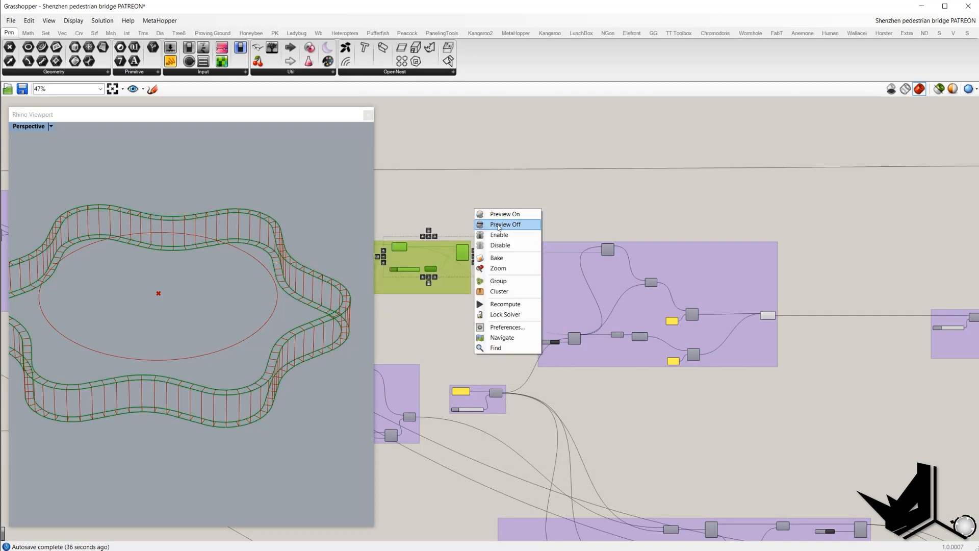
{"action": "left_click", "coordinate": [495, 224]}
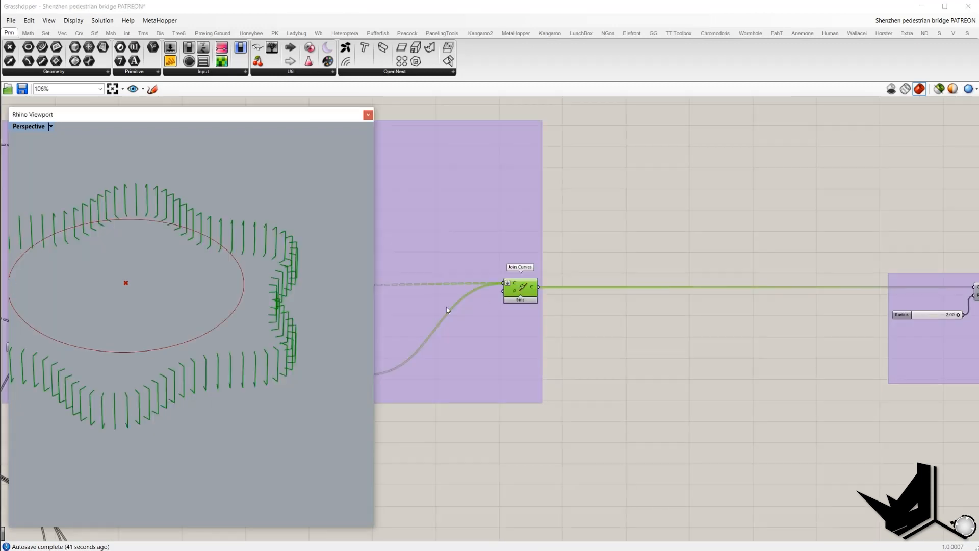
Turn on the preview of the Fillet component fed by the joined frames
{"action": "right_click_drag", "start_coordinate": [283, 308], "coordinate": [249, 292]}
{"action": "right_click_drag", "start_coordinate": [761, 348], "coordinate": [402, 307]}
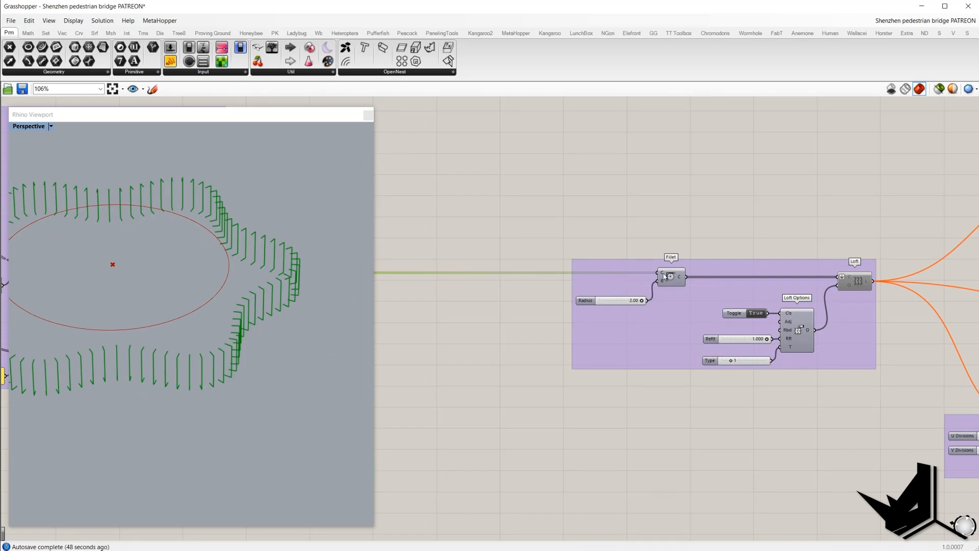
{"action": "scroll", "coordinate": [663, 305], "scroll_direction": "up", "scroll_amount": 2}
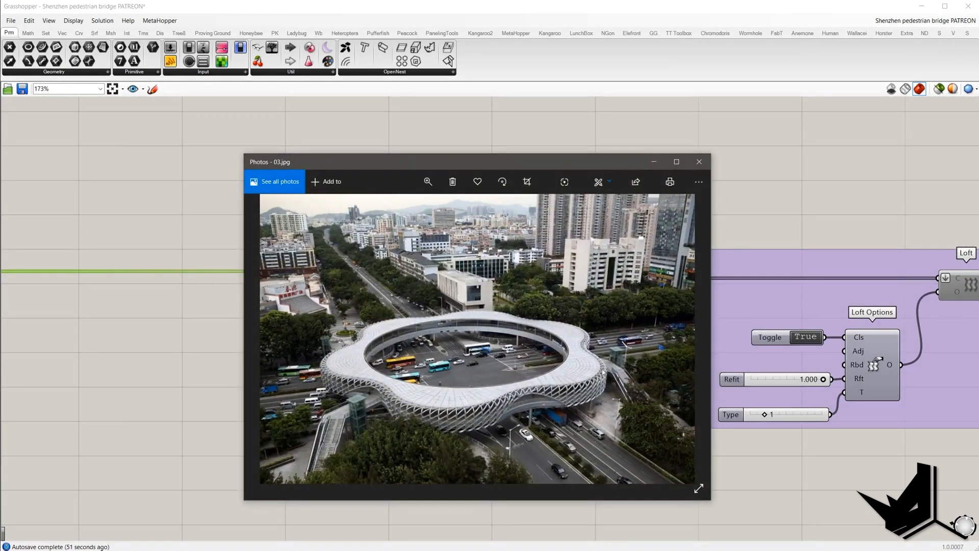
{"action": "scroll", "coordinate": [606, 375], "scroll_direction": "up", "scroll_amount": 2}
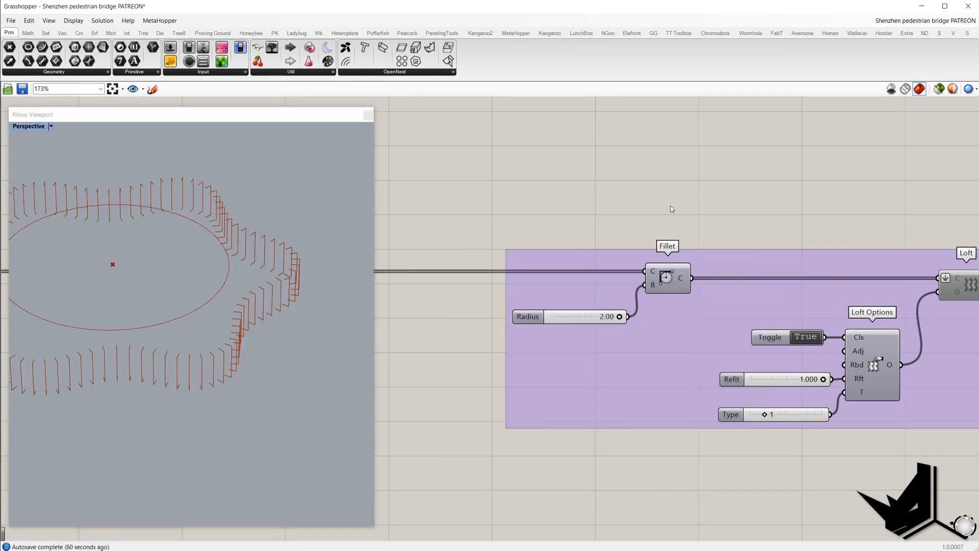
{"action": "scroll", "coordinate": [673, 209], "scroll_direction": "down", "scroll_amount": 2}
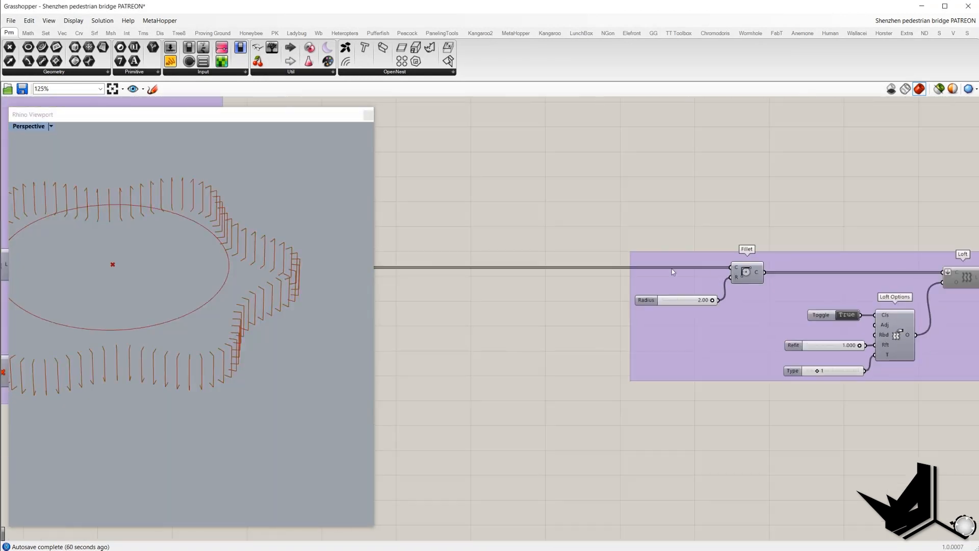
{"action": "right_click_drag", "start_coordinate": [673, 272], "coordinate": [770, 272]}
{"action": "left_click", "coordinate": [842, 272]}
{"action": "right_click", "coordinate": [761, 215]}
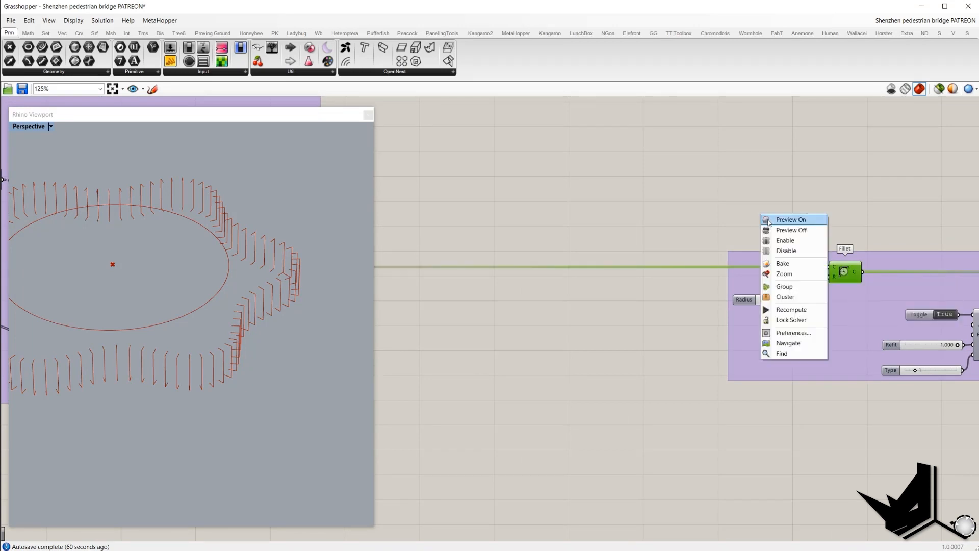
{"action": "left_click", "coordinate": [785, 220]}
Turn off the preview of the Join Curves component
{"action": "scroll", "coordinate": [688, 235], "scroll_direction": "down", "scroll_amount": 5}
{"action": "right_click", "coordinate": [677, 235]}
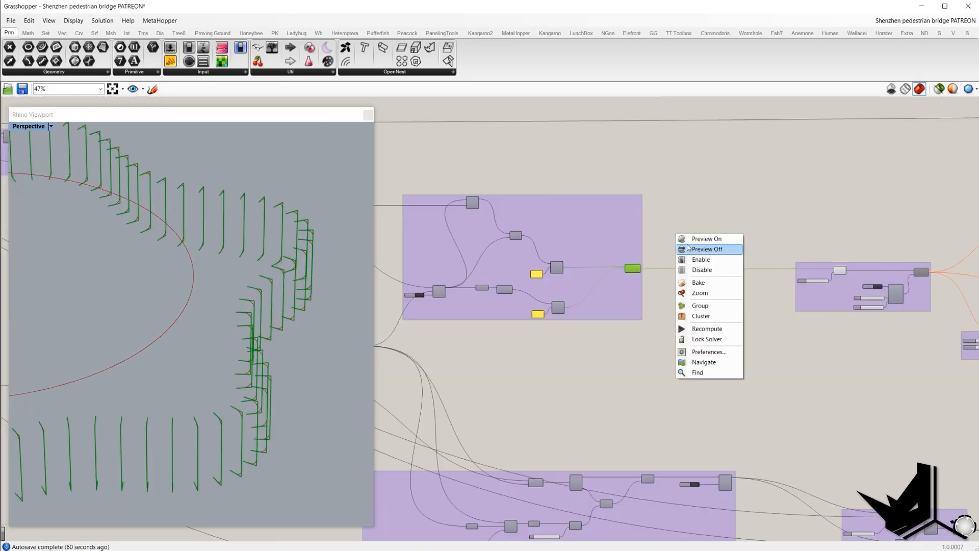
{"action": "left_click", "coordinate": [688, 248]}
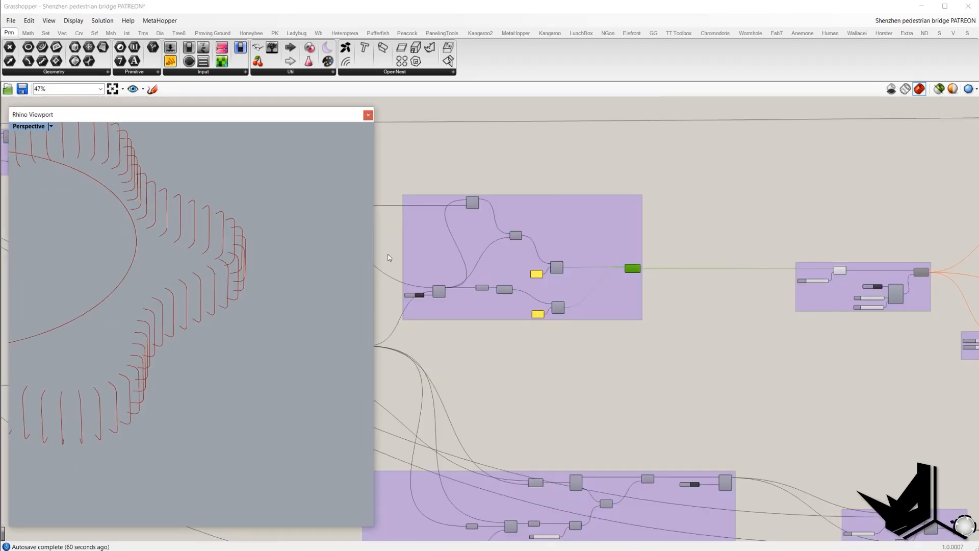
Enable the Loft component and examine the Refit and Type inputs of its Loft Options
{"action": "right_click_drag", "start_coordinate": [875, 278], "coordinate": [739, 280]}
{"action": "scroll", "coordinate": [739, 280], "scroll_direction": "up", "scroll_amount": 4}
{"action": "left_click", "coordinate": [845, 273]}
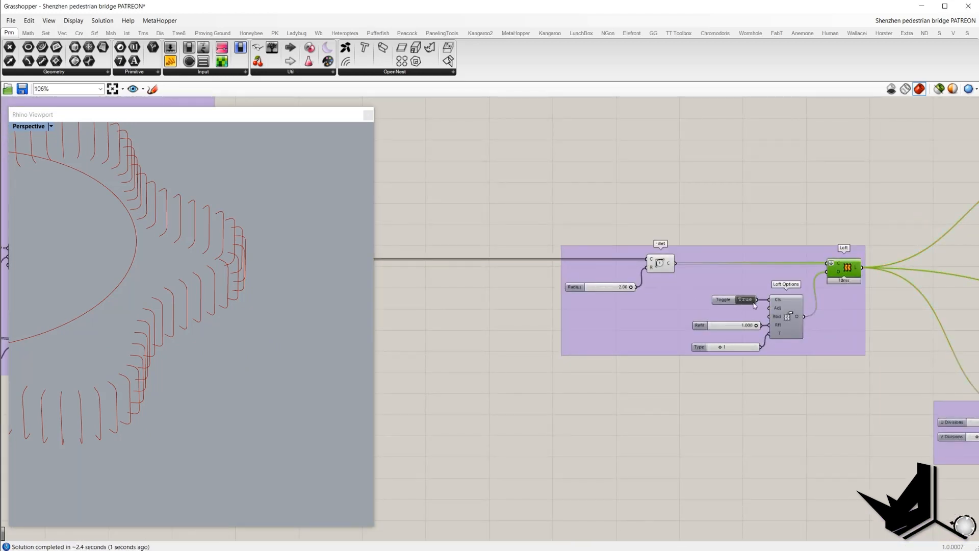
{"action": "mouse_move", "coordinate": [779, 303]}
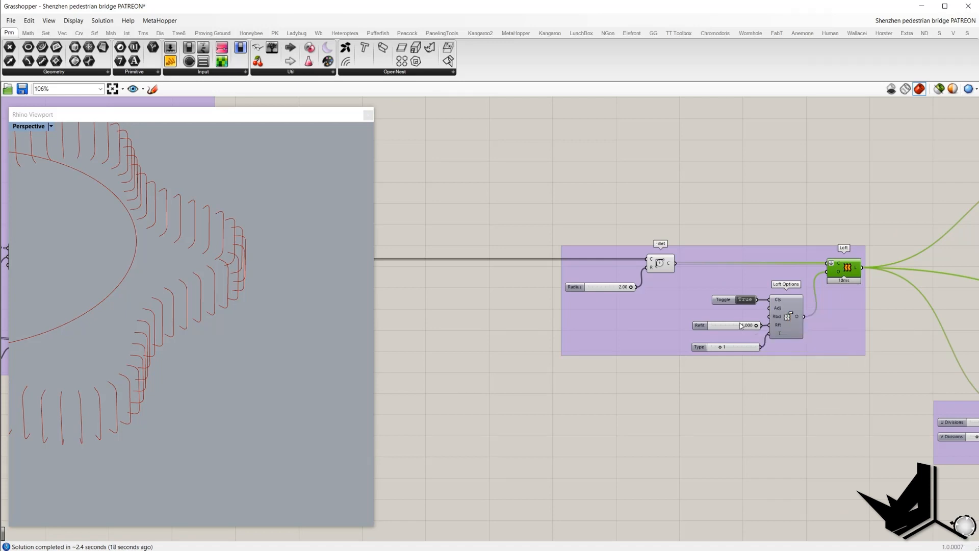
{"action": "mouse_move", "coordinate": [741, 326]}
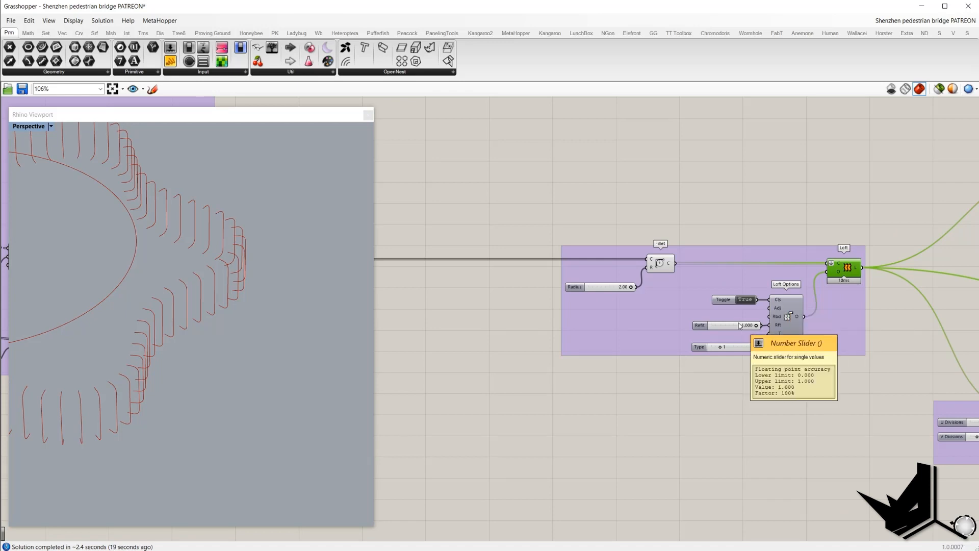
{"action": "mouse_move", "coordinate": [779, 328]}
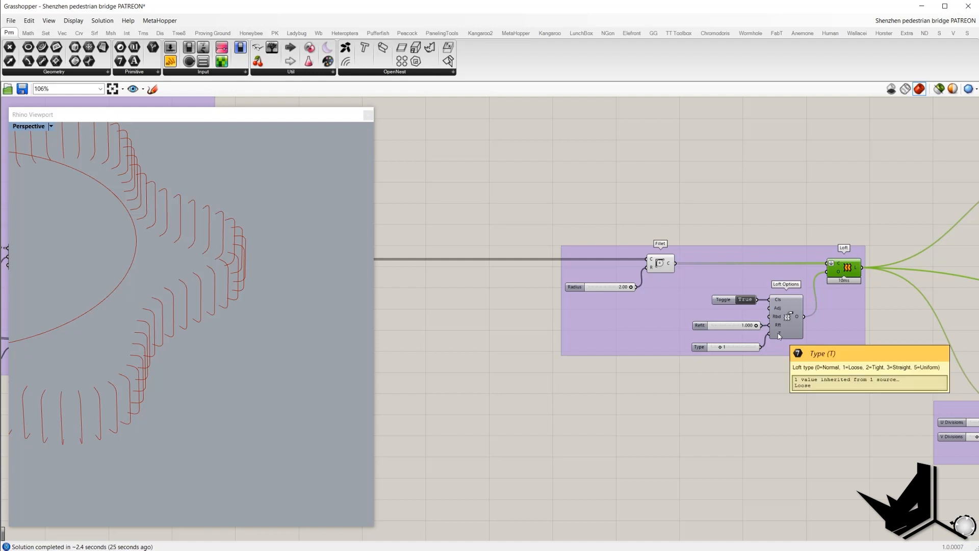
{"action": "left_click", "coordinate": [758, 386]}
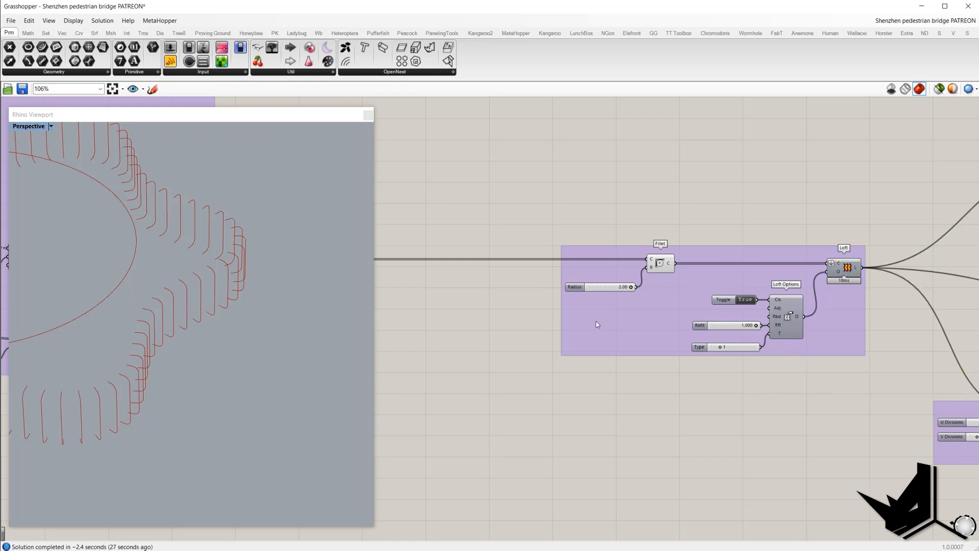
Turn on the preview of the Loft surface and turn off the preview of Fillet
{"action": "left_click", "coordinate": [839, 268]}
{"action": "right_click", "coordinate": [779, 209]}
{"action": "left_click", "coordinate": [788, 214]}
{"action": "left_click", "coordinate": [664, 257]}
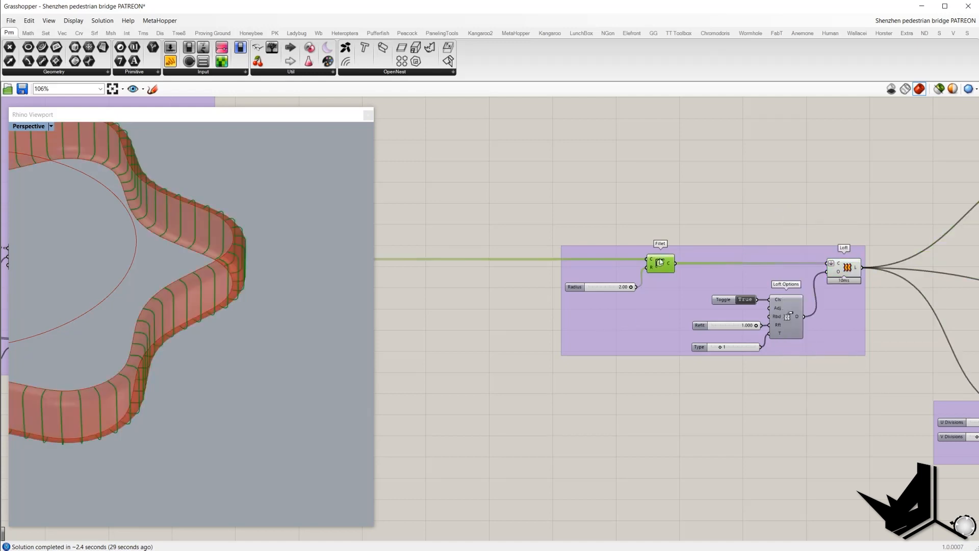
{"action": "right_click", "coordinate": [585, 199]}
{"action": "left_click", "coordinate": [597, 215]}
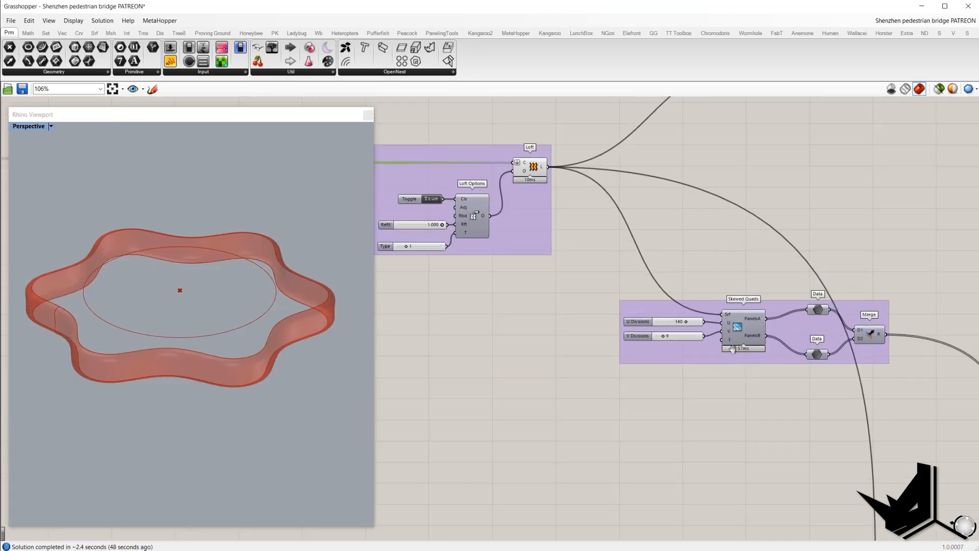
Turn on the preview of the LunchBox Skewed Quads panels and turn off the preview of Loft
{"action": "right_click_drag", "start_coordinate": [732, 349], "coordinate": [689, 368]}
{"action": "right_click_drag", "start_coordinate": [642, 273], "coordinate": [639, 304]}
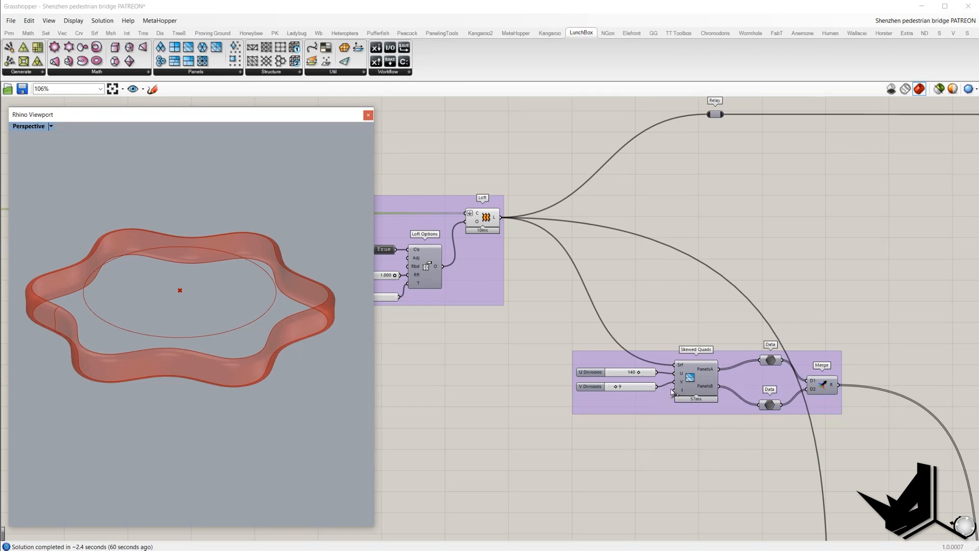
{"action": "left_click", "coordinate": [686, 380]}
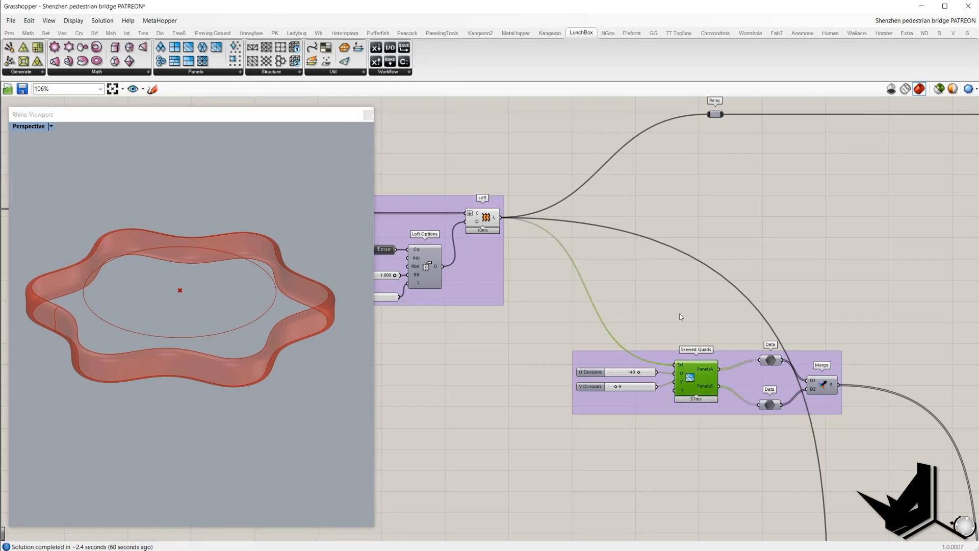
{"action": "right_click", "coordinate": [679, 317]}
{"action": "left_click", "coordinate": [701, 321]}
{"action": "left_click", "coordinate": [486, 217]}
{"action": "right_click", "coordinate": [486, 217]}
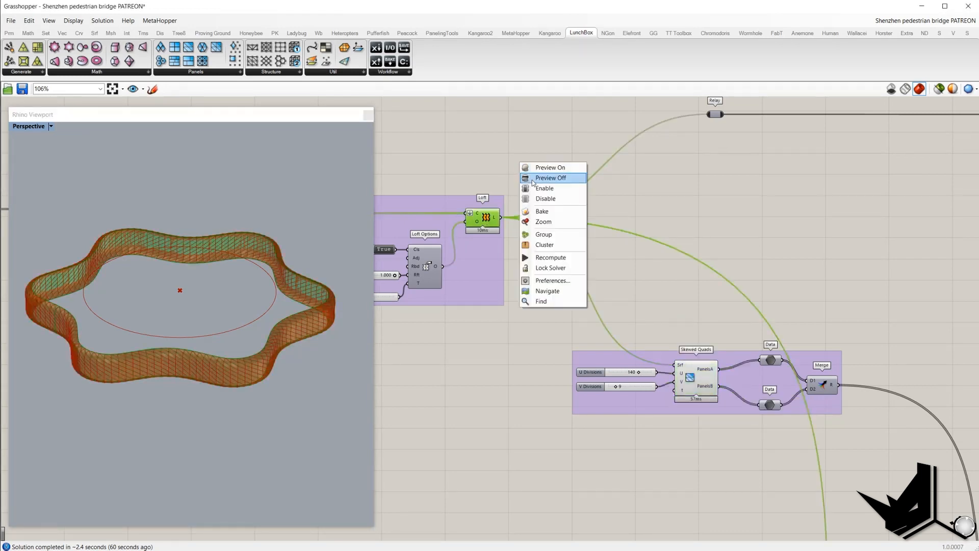
{"action": "left_click", "coordinate": [551, 176]}
{"action": "scroll", "coordinate": [234, 315], "scroll_direction": "up", "scroll_amount": 5}
{"action": "right_click_drag", "start_coordinate": [234, 315], "coordinate": [270, 341]}
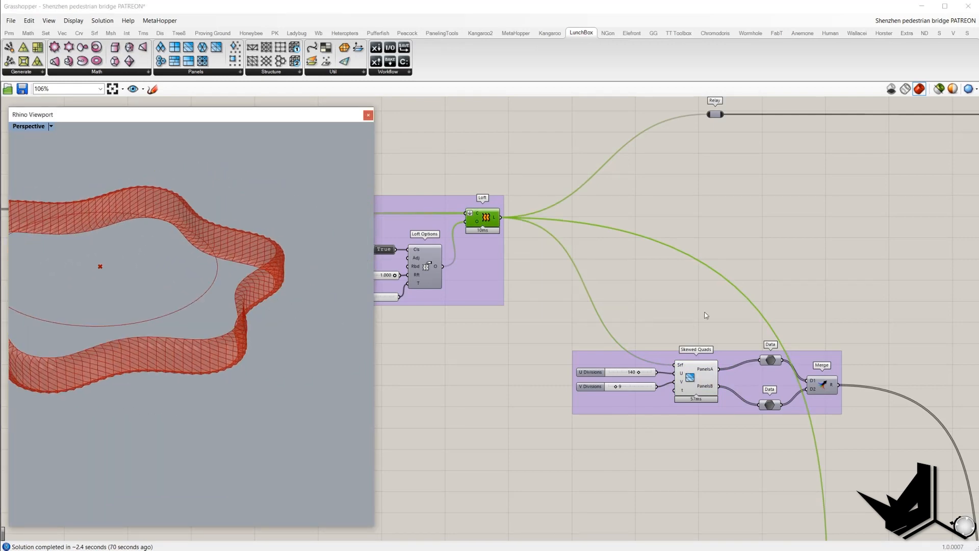
Start a screen capture around the reference photo 03.jpg and trace the bridge's wavy lower edge with the pen
{"action": "scroll", "coordinate": [207, 301], "scroll_direction": "down", "scroll_amount": 3}
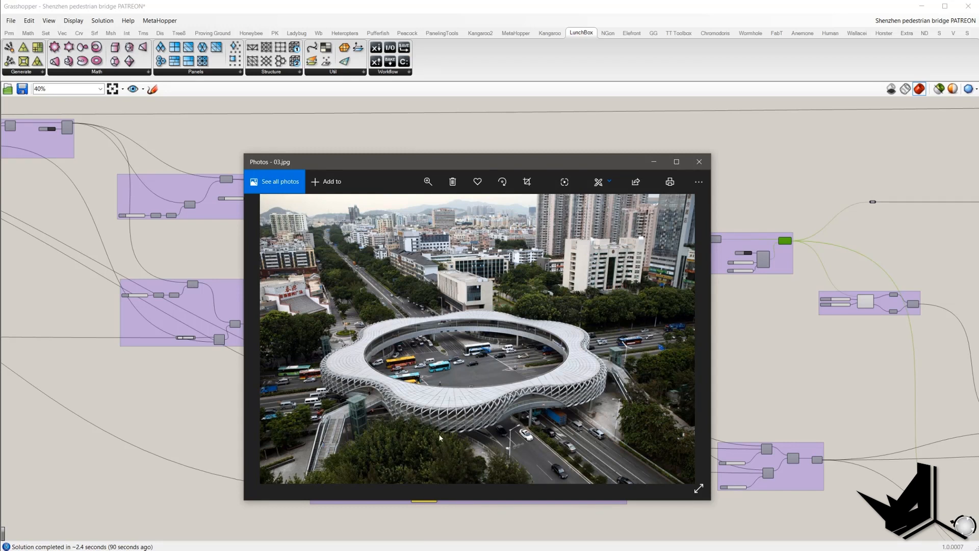
{"action": "key", "text": "F1"}
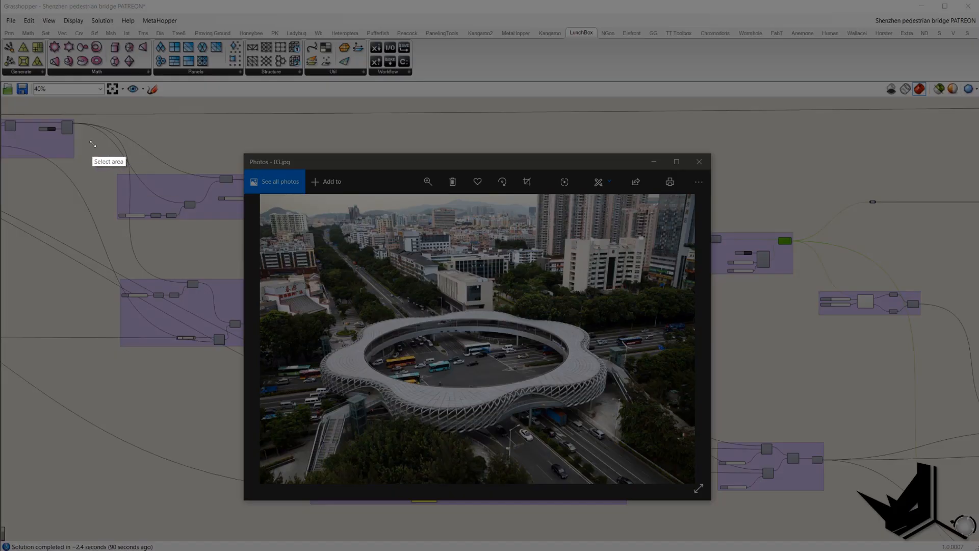
{"action": "left_click_drag", "start_coordinate": [92, 144], "coordinate": [858, 516]}
{"action": "left_click", "coordinate": [865, 444]}
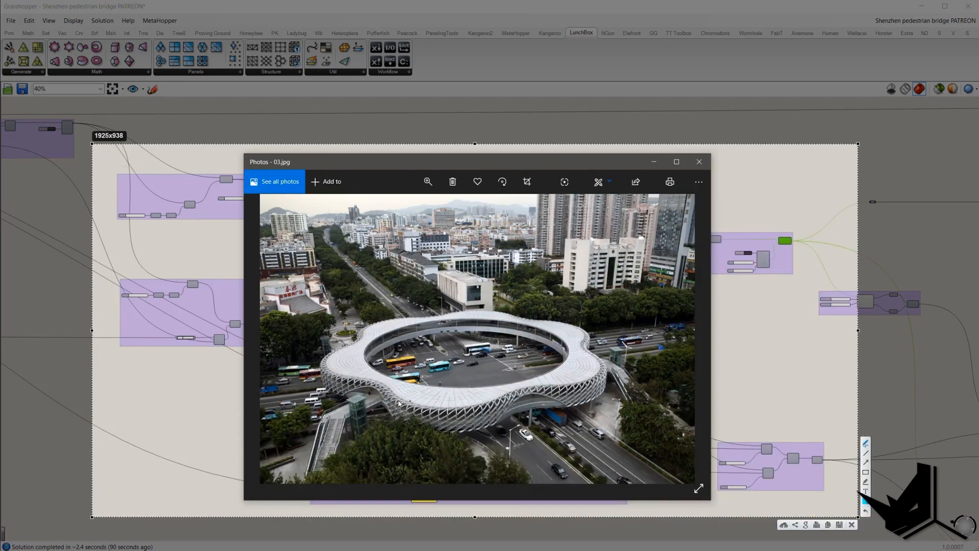
{"action": "mouse_move", "coordinate": [319, 406]}
{"action": "left_mouse_down"}
{"action": "mouse_move", "coordinate": [357, 388]}
{"action": "mouse_move", "coordinate": [390, 421]}
{"action": "mouse_move", "coordinate": [441, 439]}
{"action": "mouse_move", "coordinate": [518, 401]}
{"action": "mouse_move", "coordinate": [579, 409]}
{"action": "mouse_move", "coordinate": [615, 384]}
{"action": "left_mouse_up"}
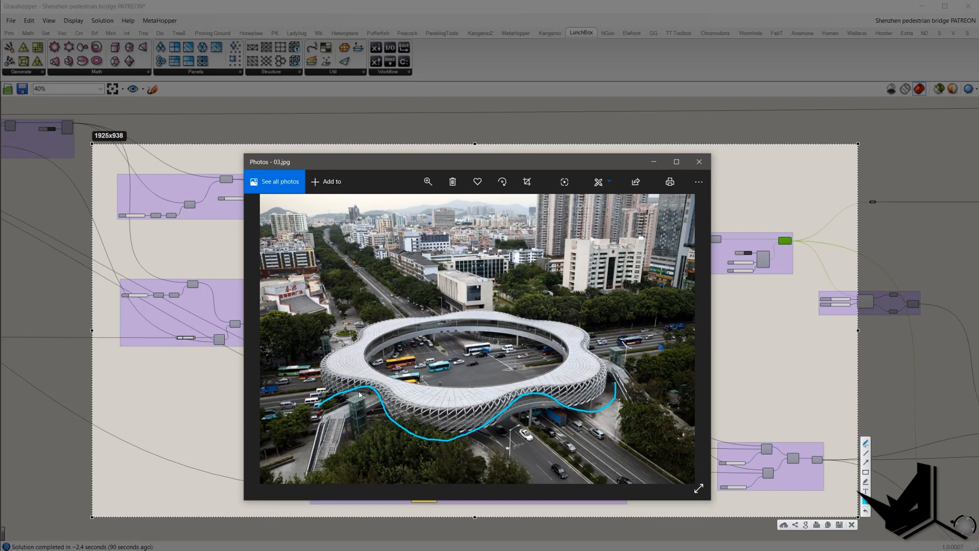
Trace the bridge's left outline and mark short strokes beneath its lower edge on the photo, and close the capture
{"action": "mouse_move", "coordinate": [343, 396]}
{"action": "left_mouse_down"}
{"action": "mouse_move", "coordinate": [330, 400]}
{"action": "mouse_move", "coordinate": [321, 359]}
{"action": "mouse_move", "coordinate": [422, 327]}
{"action": "left_mouse_up"}
{"action": "mouse_move", "coordinate": [516, 398]}
{"action": "left_mouse_down"}
{"action": "mouse_move", "coordinate": [507, 412]}
{"action": "mouse_move", "coordinate": [520, 412]}
{"action": "left_mouse_up"}
{"action": "mouse_move", "coordinate": [543, 392]}
{"action": "left_mouse_down"}
{"action": "mouse_move", "coordinate": [531, 412]}
{"action": "mouse_move", "coordinate": [549, 407]}
{"action": "left_mouse_up"}
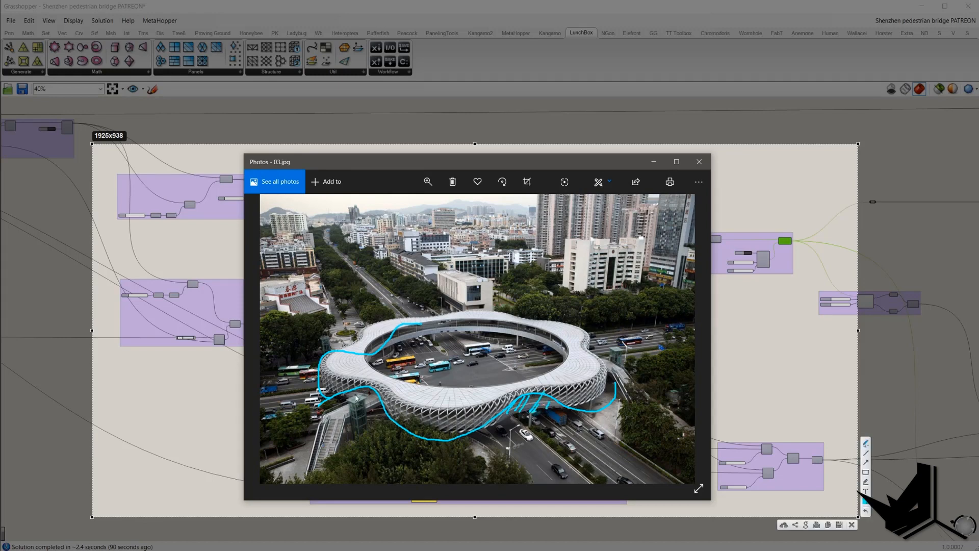
{"action": "mouse_move", "coordinate": [353, 391]}
{"action": "left_mouse_down"}
{"action": "mouse_move", "coordinate": [343, 400]}
{"action": "mouse_move", "coordinate": [356, 404]}
{"action": "left_mouse_up"}
{"action": "left_click_drag", "start_coordinate": [367, 394], "coordinate": [360, 410]}
{"action": "mouse_move", "coordinate": [371, 403]}
{"action": "left_mouse_down"}
{"action": "mouse_move", "coordinate": [363, 412]}
{"action": "mouse_move", "coordinate": [373, 417]}
{"action": "left_mouse_up"}
{"action": "key", "text": "Escape"}
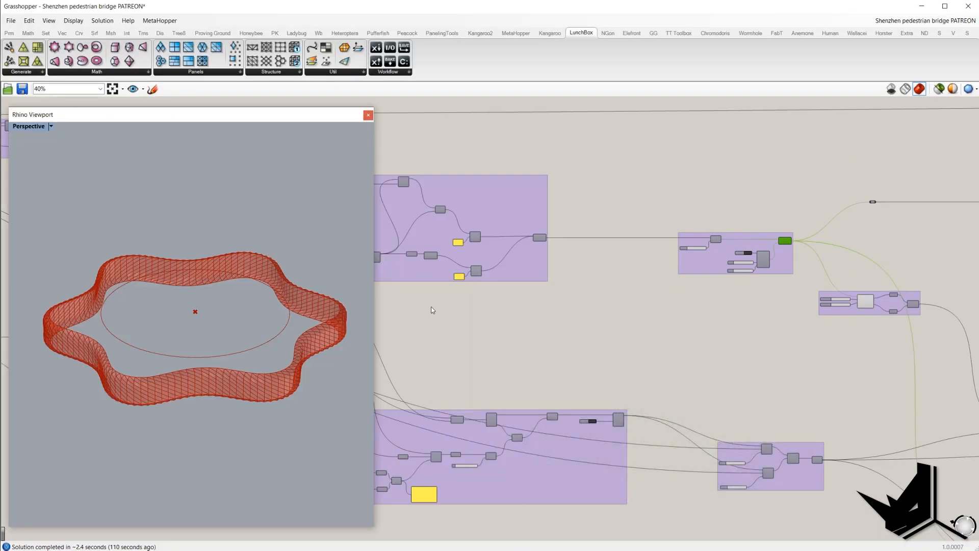
Turn on the preview of the Interpolate component whose curve feeds the Entwine and Move components
{"action": "right_click_drag", "start_coordinate": [583, 304], "coordinate": [591, 307]}
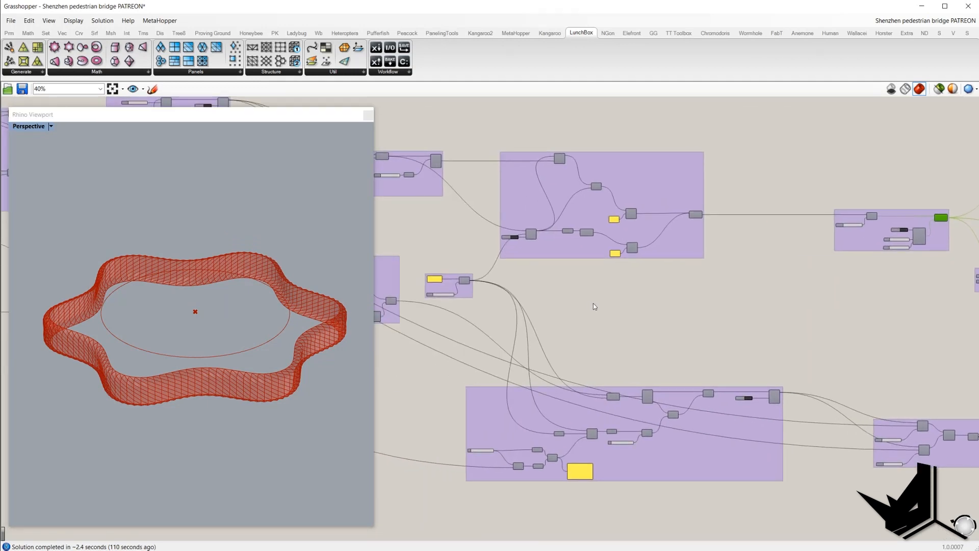
{"action": "scroll", "coordinate": [594, 306], "scroll_direction": "up", "scroll_amount": 2}
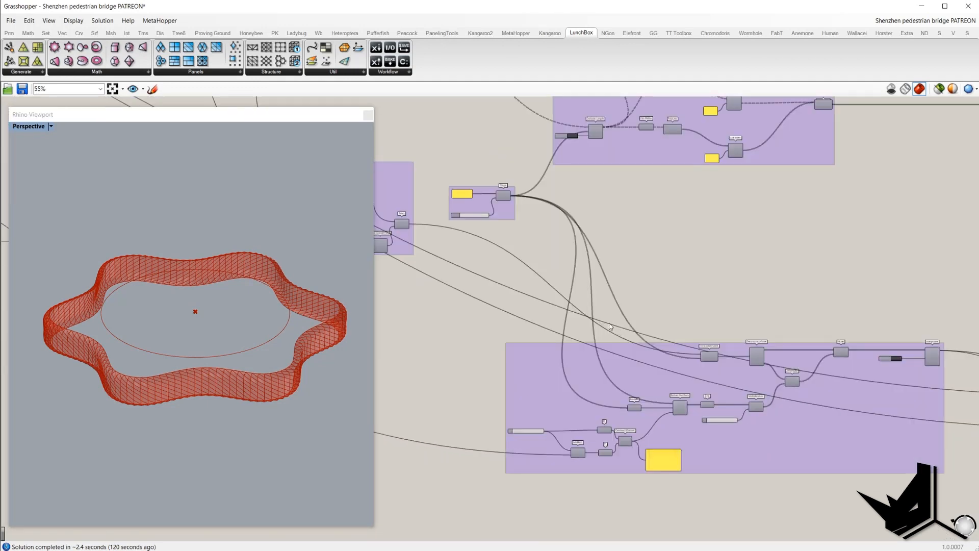
{"action": "right_click_drag", "start_coordinate": [653, 329], "coordinate": [652, 201]}
{"action": "scroll", "coordinate": [632, 257], "scroll_direction": "up", "scroll_amount": 2}
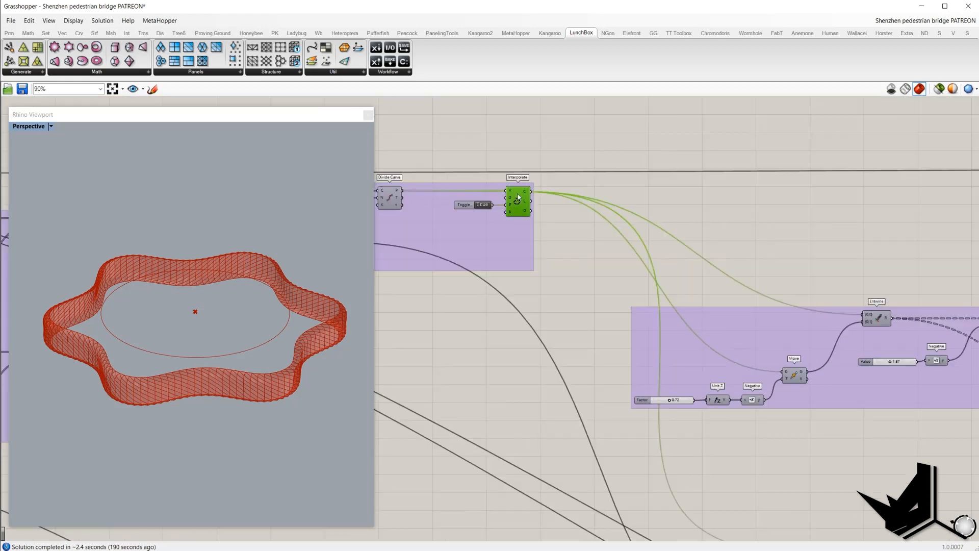
{"action": "right_click", "coordinate": [583, 184]}
{"action": "left_click", "coordinate": [590, 197]}
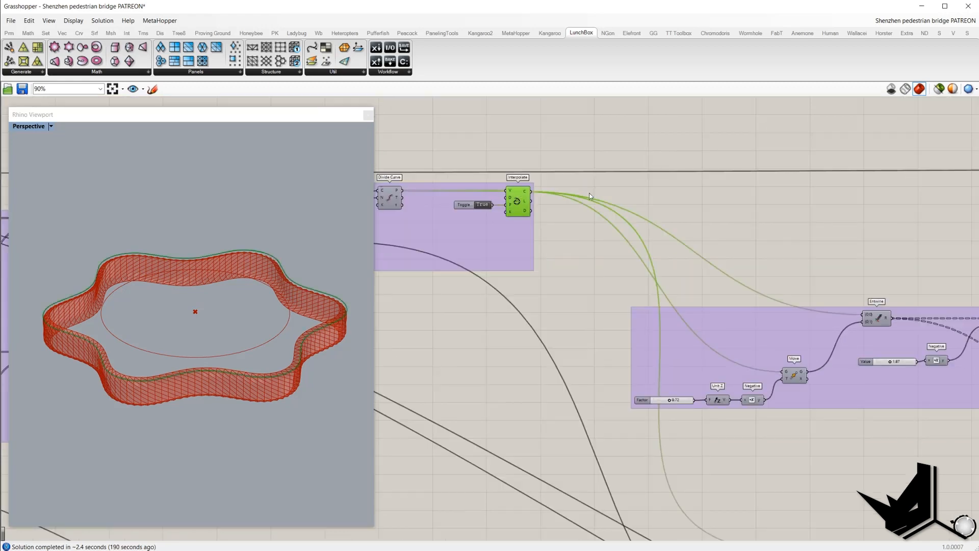
{"action": "scroll", "coordinate": [342, 320], "scroll_direction": "up", "scroll_amount": 4}
{"action": "right_click_drag", "start_coordinate": [344, 322], "coordinate": [245, 310], "text": "shift"}
{"action": "scroll", "coordinate": [297, 261], "scroll_direction": "down", "scroll_amount": 4}
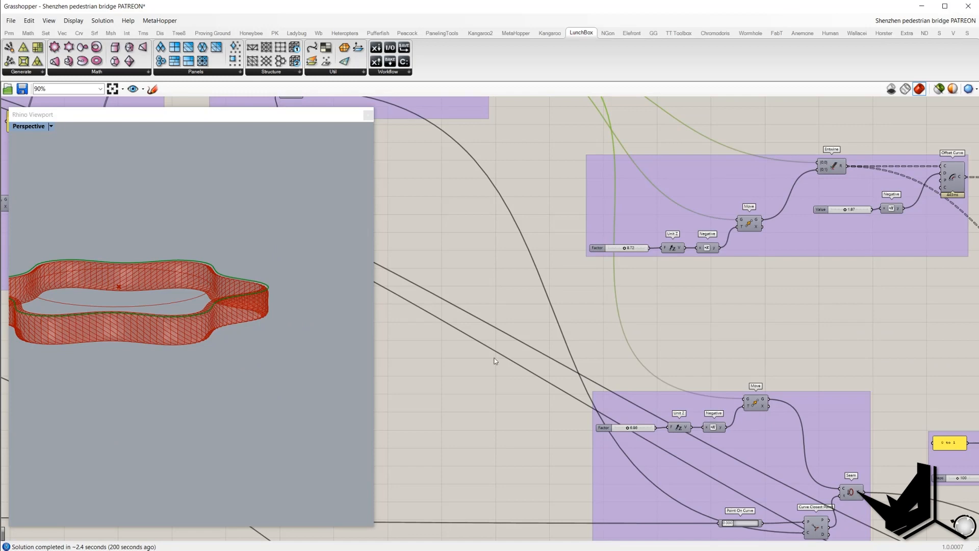
Turn on the preview of the lower Move component that shifts the interpolated curve down and feeds Seam
{"action": "left_click", "coordinate": [750, 407]}
{"action": "right_click", "coordinate": [733, 335]}
{"action": "left_click", "coordinate": [741, 341]}
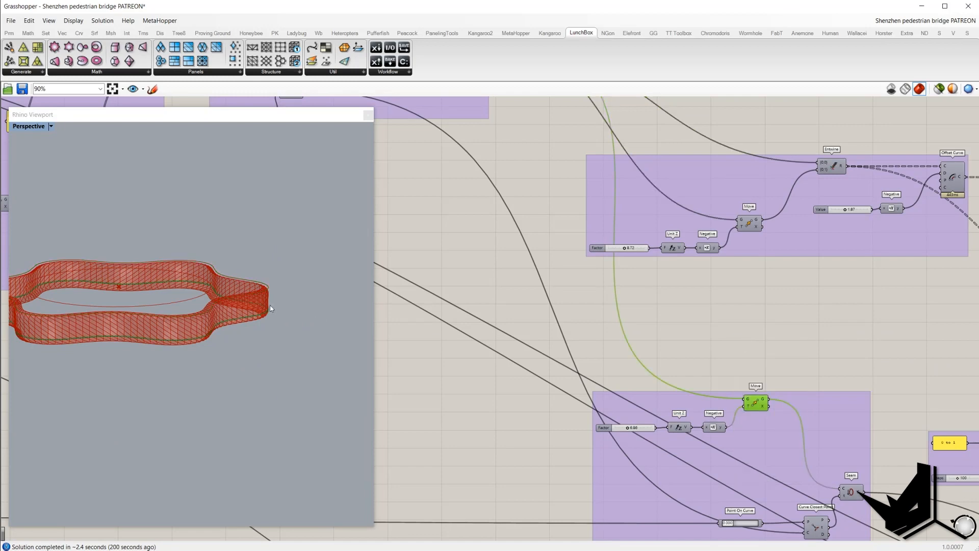
{"action": "right_click_drag", "start_coordinate": [270, 308], "coordinate": [350, 340]}
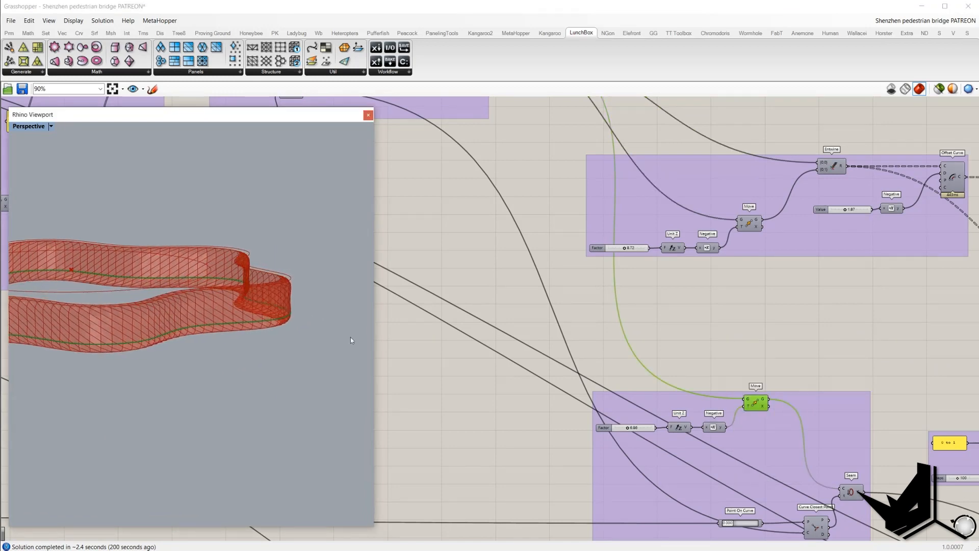
Add an End Points component and connect it to the lower Move component's geometry output to mark where the moved curve starts
{"action": "right_click_drag", "start_coordinate": [721, 393], "coordinate": [533, 285]}
{"action": "scroll", "coordinate": [531, 276], "scroll_direction": "up", "scroll_amount": 3}
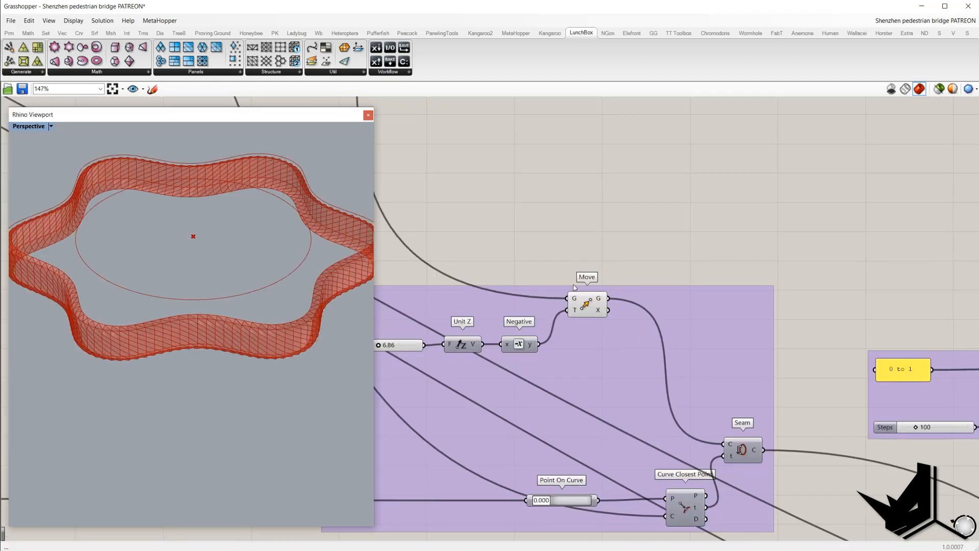
{"action": "left_click", "coordinate": [588, 305]}
{"action": "right_click_drag", "start_coordinate": [196, 320], "coordinate": [221, 313]}
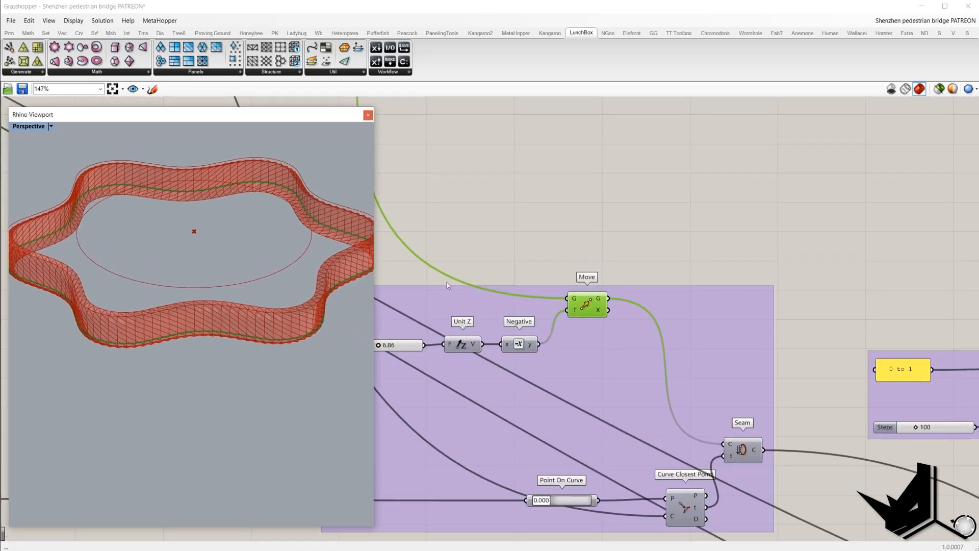
{"action": "double_click", "coordinate": [625, 250]}
{"action": "type", "text": "end"}
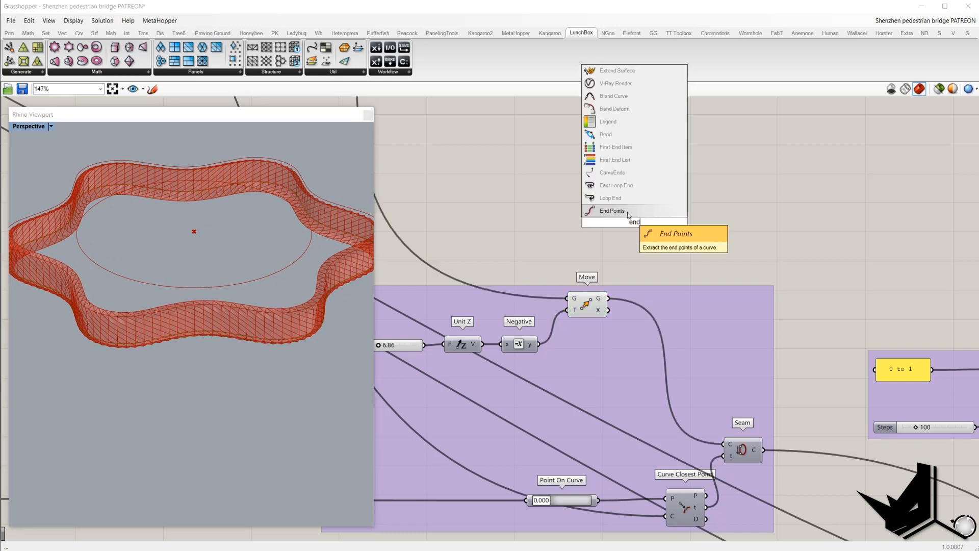
{"action": "left_click", "coordinate": [626, 211]}
{"action": "left_click_drag", "start_coordinate": [612, 267], "coordinate": [642, 226]}
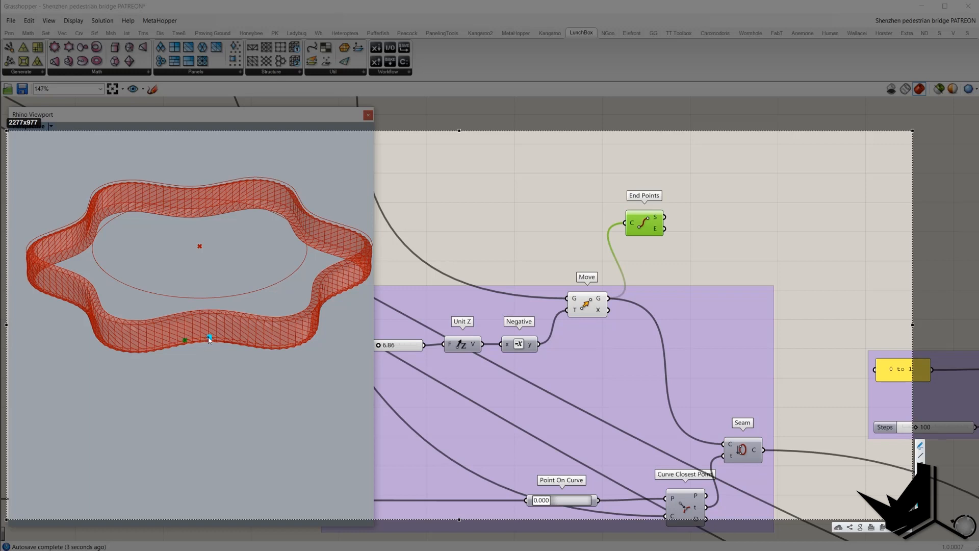
Sketch a wavy pen line starting near the bridge's front lower edge on the screen capture, close the capture, and highlight the moved curve
{"action": "left_click_drag", "start_coordinate": [210, 338], "coordinate": [222, 324]}
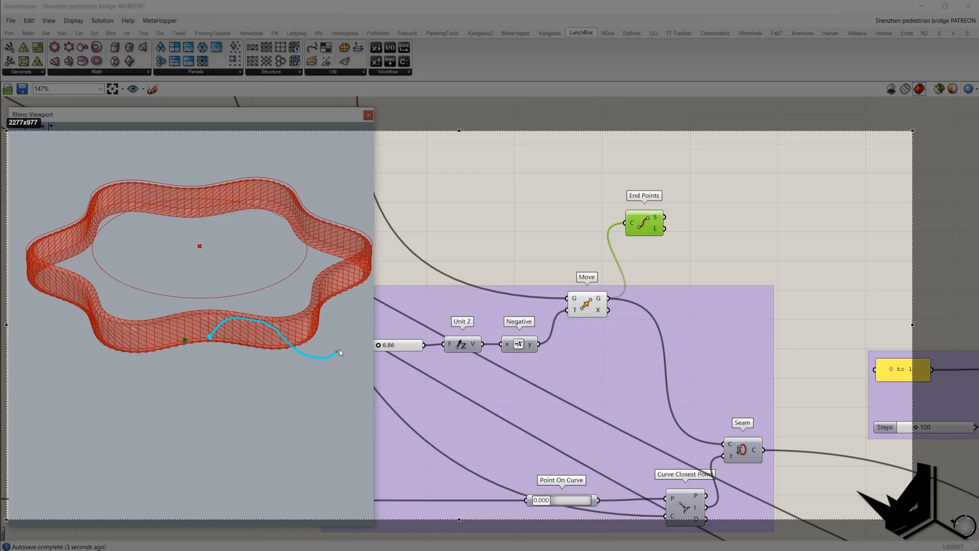
{"action": "left_click_drag", "start_coordinate": [339, 350], "coordinate": [347, 312]}
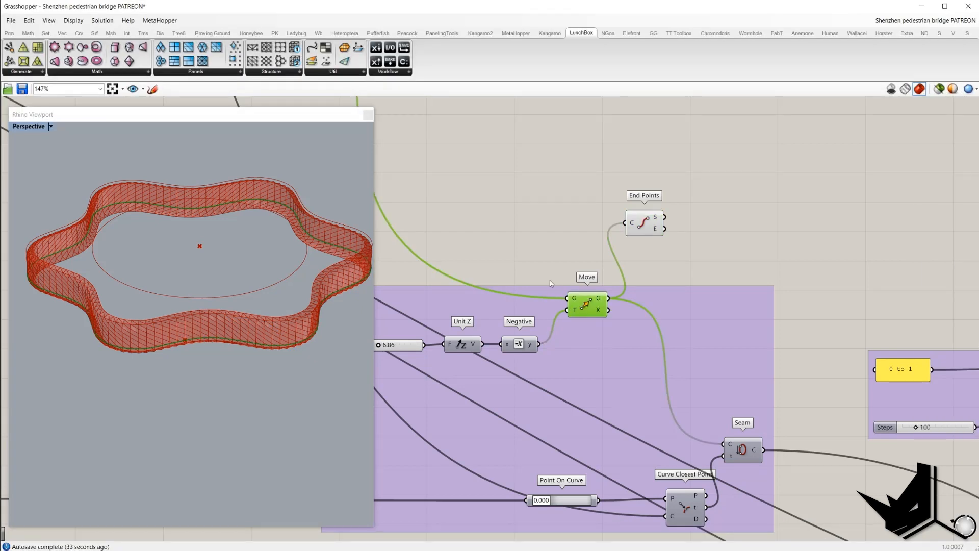
{"action": "right_click_drag", "start_coordinate": [544, 246], "coordinate": [576, 236]}
{"action": "right_click_drag", "start_coordinate": [550, 271], "coordinate": [568, 246]}
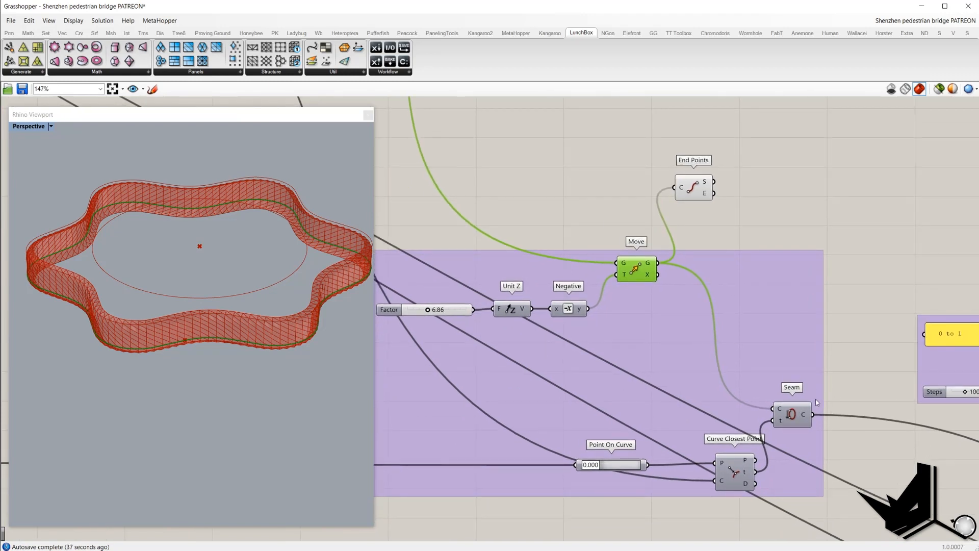
{"action": "scroll", "coordinate": [850, 356], "scroll_direction": "down", "scroll_amount": 1}
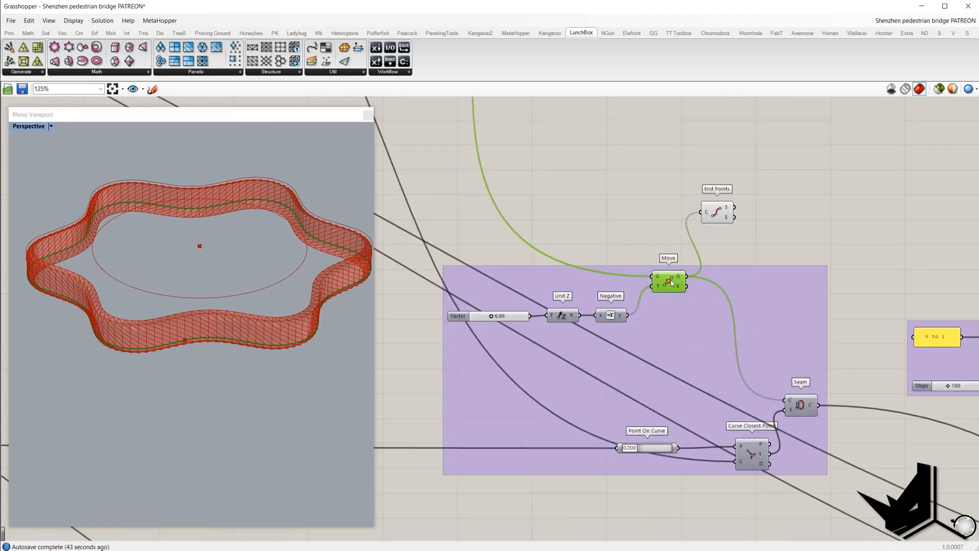
{"action": "left_click", "coordinate": [709, 320]}
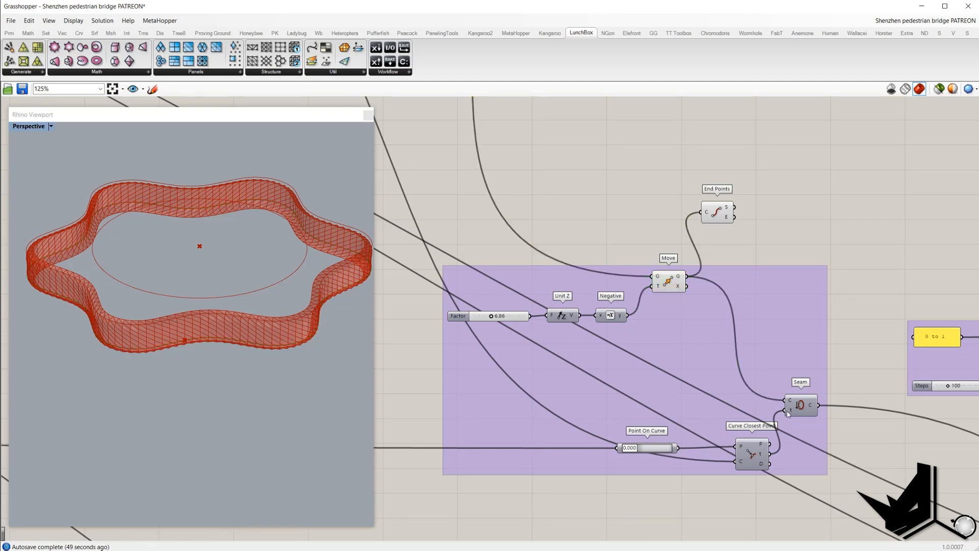
Select Point On Curve and trace its input wire back through the Relay to the Seam component ahead of Horizontal Frames
{"action": "left_click", "coordinate": [675, 447]}
{"action": "scroll", "coordinate": [676, 447], "scroll_direction": "down", "scroll_amount": 8}
{"action": "right_click_drag", "start_coordinate": [676, 445], "coordinate": [718, 416]}
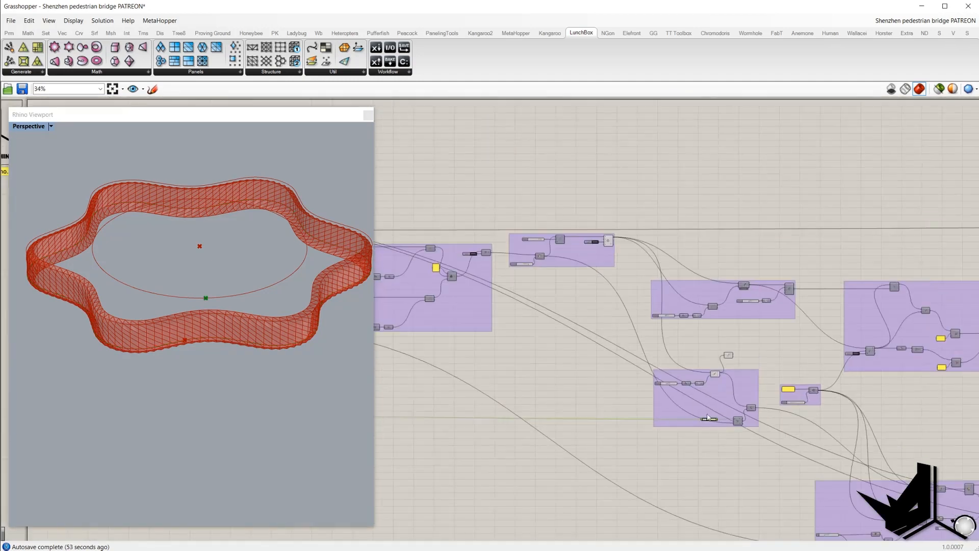
{"action": "right_click_drag", "start_coordinate": [647, 430], "coordinate": [741, 415]}
{"action": "scroll", "coordinate": [740, 415], "scroll_direction": "down", "scroll_amount": 5}
{"action": "right_click_drag", "start_coordinate": [618, 411], "coordinate": [668, 405]}
{"action": "scroll", "coordinate": [615, 401], "scroll_direction": "up", "scroll_amount": 10}
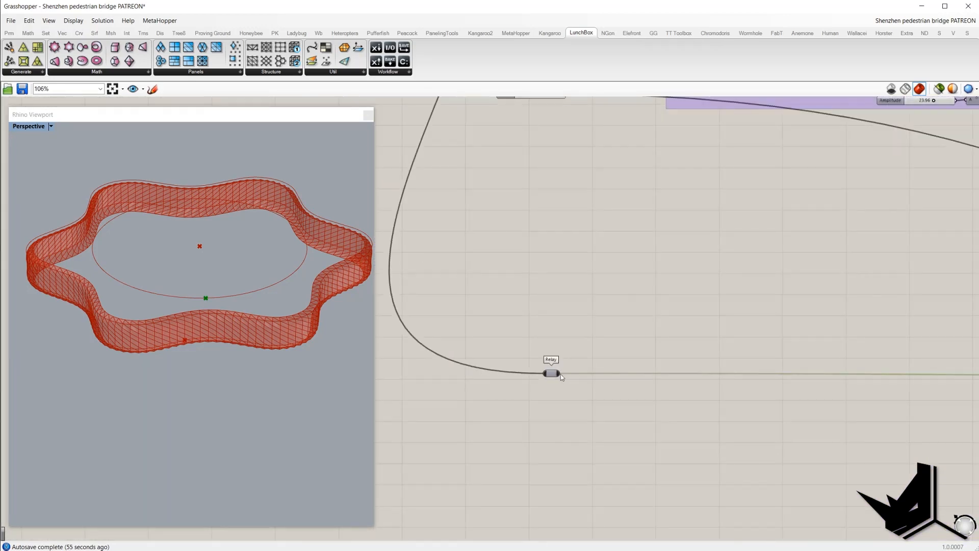
{"action": "scroll", "coordinate": [562, 374], "scroll_direction": "down", "scroll_amount": 5}
{"action": "right_click_drag", "start_coordinate": [586, 293], "coordinate": [608, 408]}
{"action": "scroll", "coordinate": [518, 285], "scroll_direction": "up", "scroll_amount": 5}
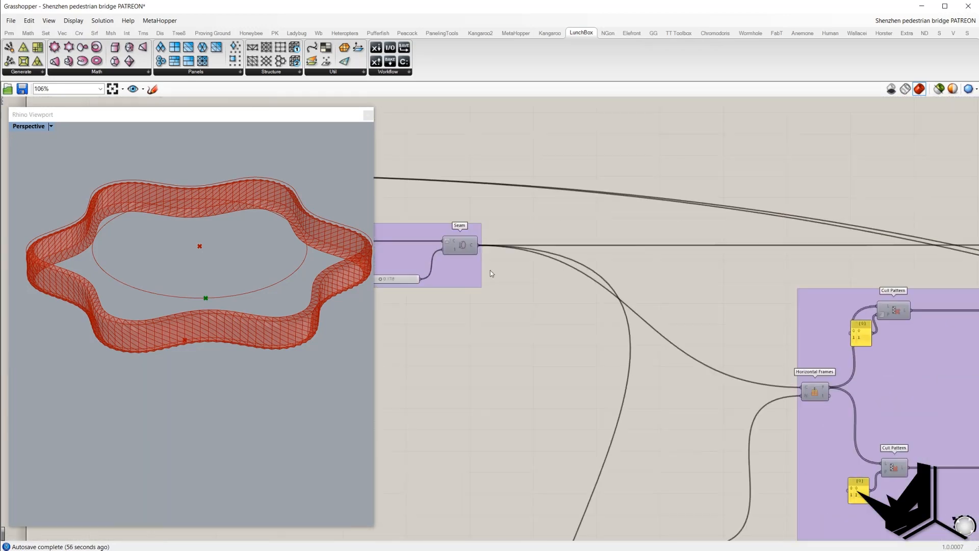
Turn on the preview of the Seam component that outputs the base circle
{"action": "left_click", "coordinate": [460, 242]}
{"action": "middle_click", "coordinate": [520, 219]}
{"action": "left_click", "coordinate": [523, 221]}
Return to the Point On Curve component and highlight its point on the base circle, viewed close up
{"action": "scroll", "coordinate": [517, 284], "scroll_direction": "down", "scroll_amount": 5}
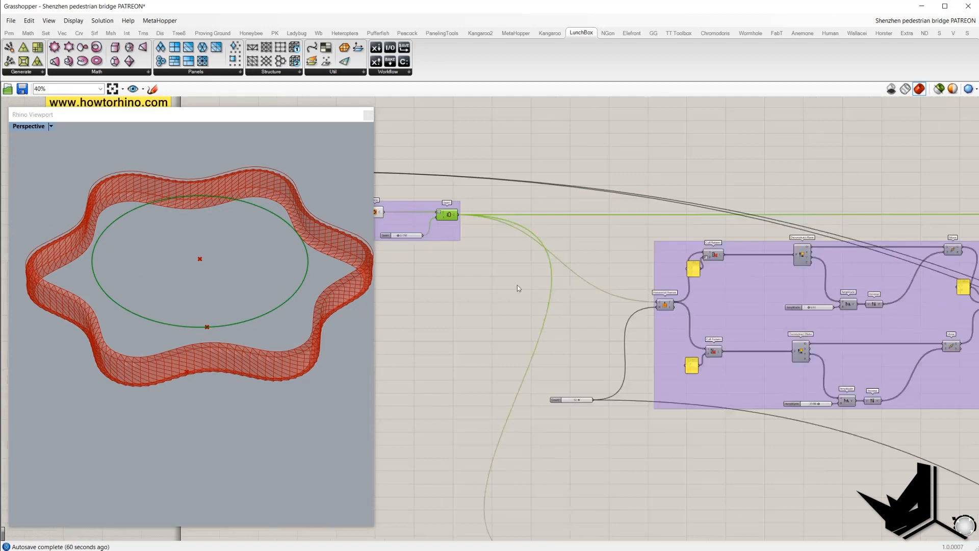
{"action": "right_click_drag", "start_coordinate": [958, 412], "coordinate": [447, 273]}
{"action": "scroll", "coordinate": [790, 433], "scroll_direction": "up", "scroll_amount": 3}
{"action": "right_click_drag", "start_coordinate": [803, 429], "coordinate": [635, 395]}
{"action": "right_click_drag", "start_coordinate": [218, 343], "coordinate": [186, 346]}
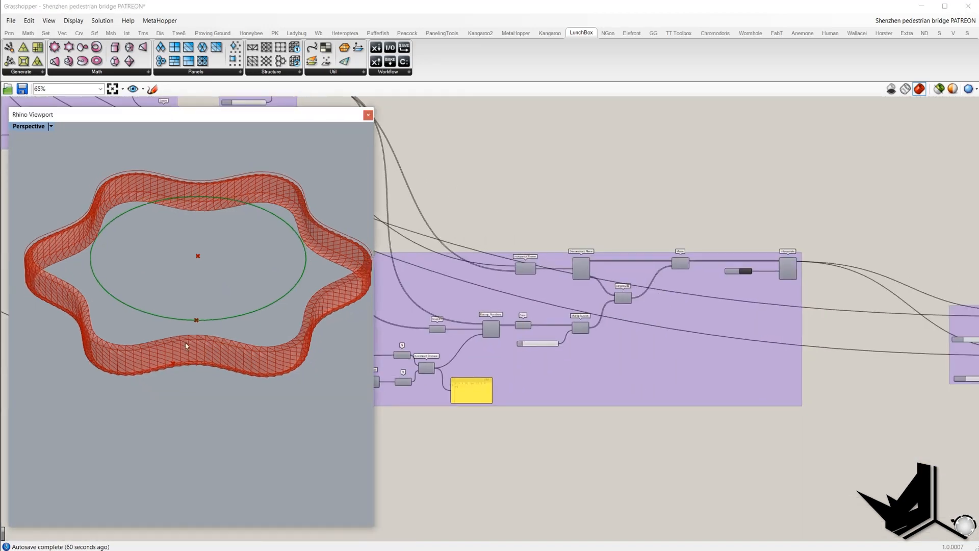
{"action": "scroll", "coordinate": [196, 311], "scroll_direction": "up", "scroll_amount": 3}
{"action": "scroll", "coordinate": [731, 326], "scroll_direction": "down", "scroll_amount": 5}
{"action": "right_click_drag", "start_coordinate": [578, 288], "coordinate": [726, 347]}
{"action": "scroll", "coordinate": [595, 235], "scroll_direction": "up", "scroll_amount": 4}
{"action": "scroll", "coordinate": [596, 283], "scroll_direction": "up", "scroll_amount": 4}
{"action": "scroll", "coordinate": [596, 284], "scroll_direction": "down", "scroll_amount": 4}
{"action": "left_click", "coordinate": [591, 387]}
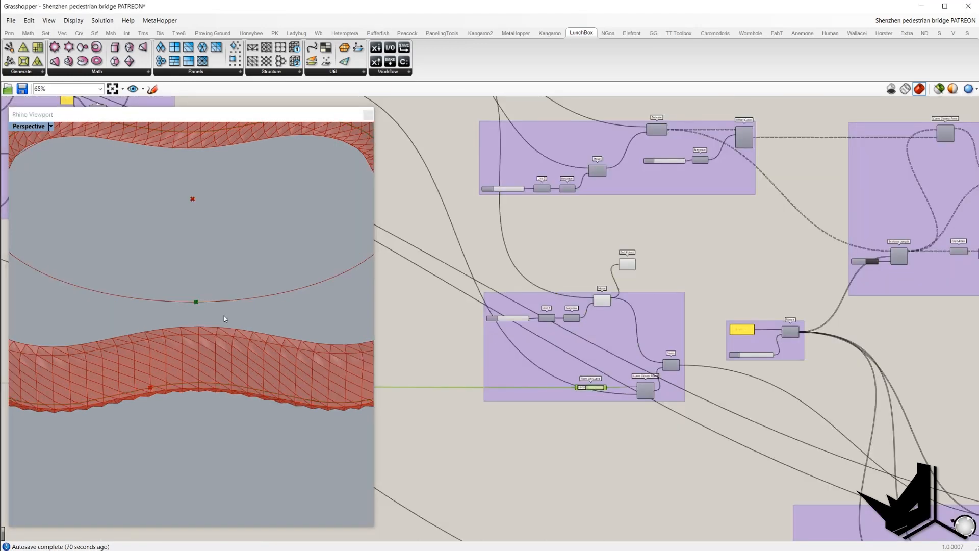
{"action": "scroll", "coordinate": [690, 404], "scroll_direction": "up", "scroll_amount": 3}
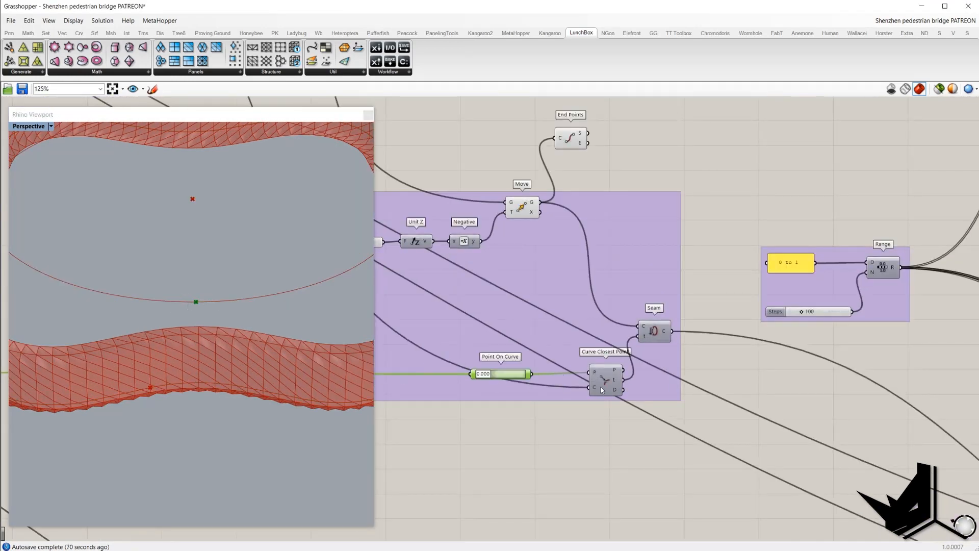
Turn on the preview of the Curve Closest Point component that supplies the seam parameter
{"action": "left_click", "coordinate": [606, 382]}
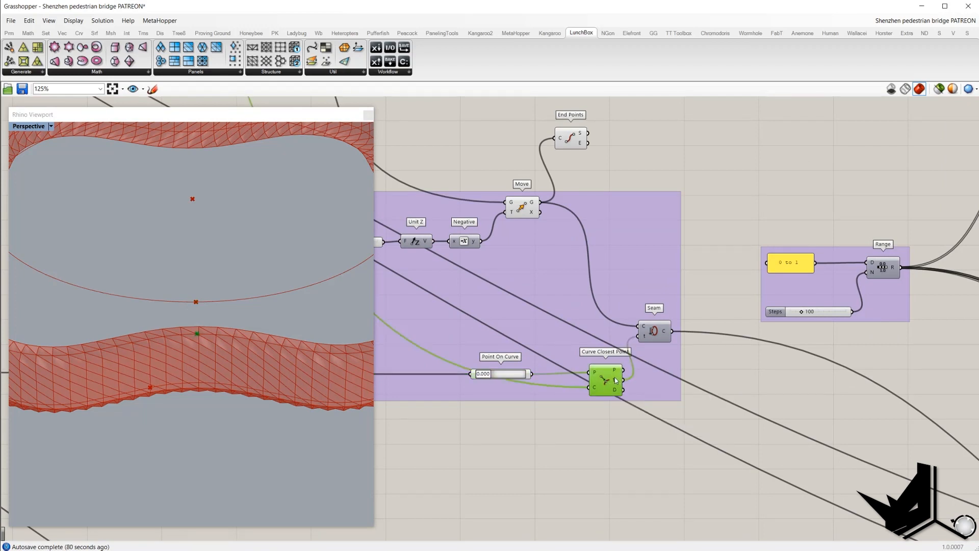
{"action": "left_click", "coordinate": [9, 32]}
{"action": "left_click", "coordinate": [745, 380]}
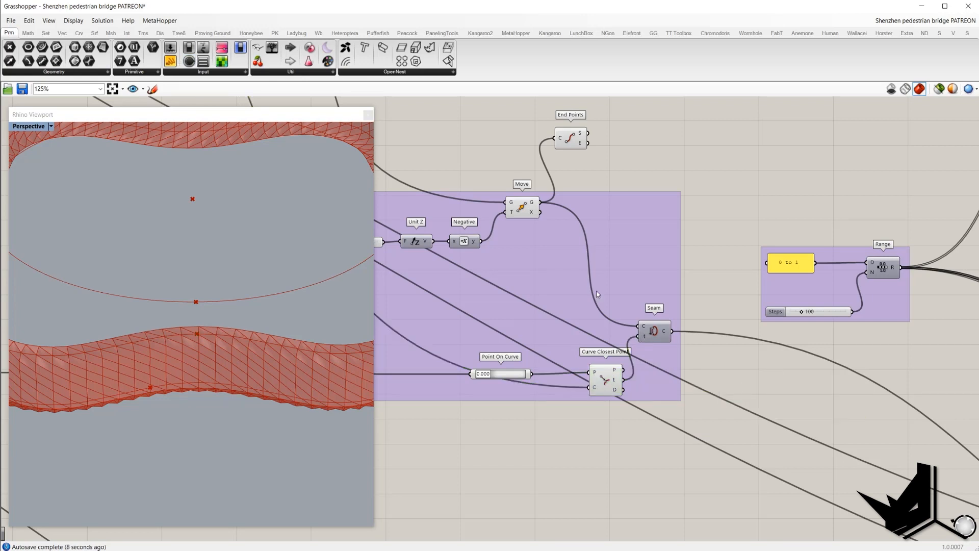
Delete the End Points component on the Move output and turn on the preview of the Seam component beside Curve Closest Point
{"action": "left_click", "coordinate": [579, 145]}
{"action": "key", "text": "Delete"}
{"action": "left_click", "coordinate": [655, 331]}
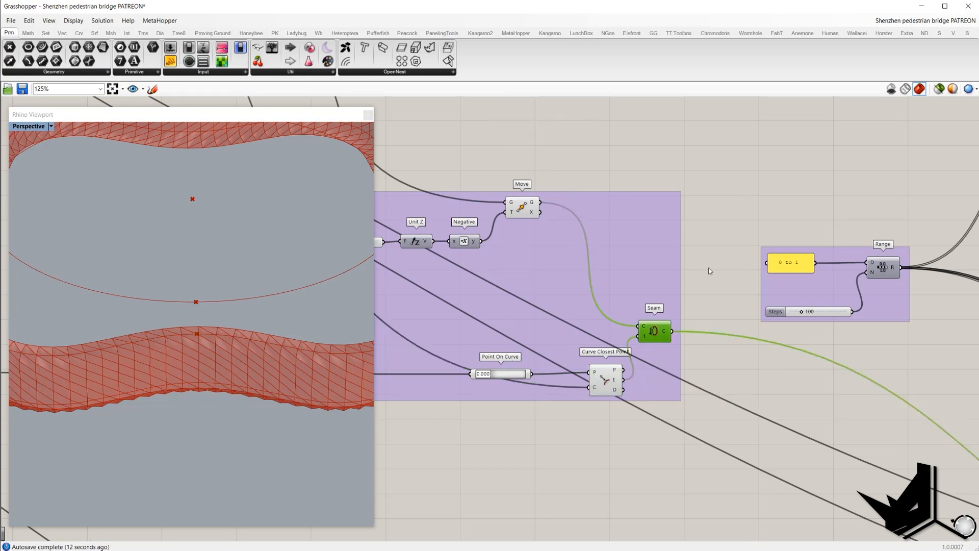
{"action": "right_click", "coordinate": [708, 268]}
{"action": "left_click", "coordinate": [715, 270]}
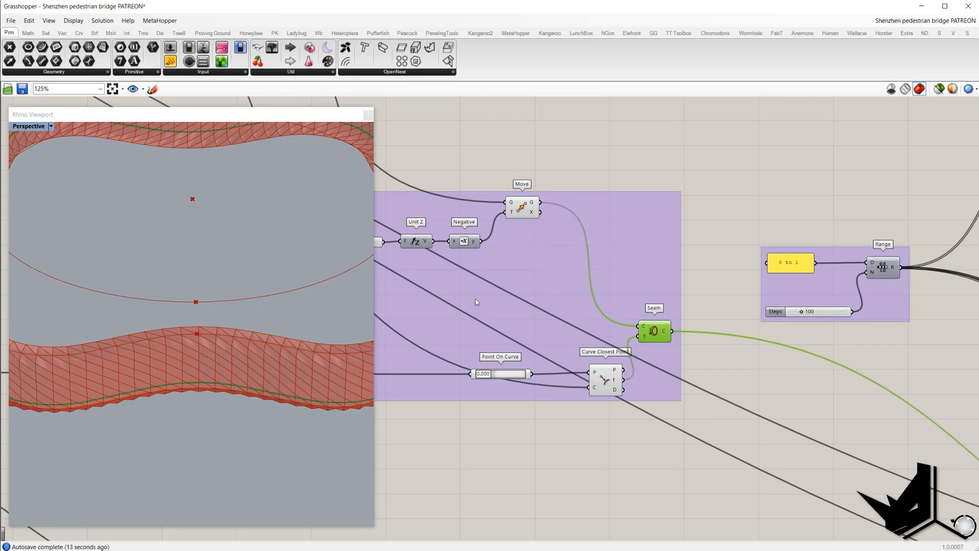
{"action": "scroll", "coordinate": [194, 326], "scroll_direction": "down", "scroll_amount": 3}
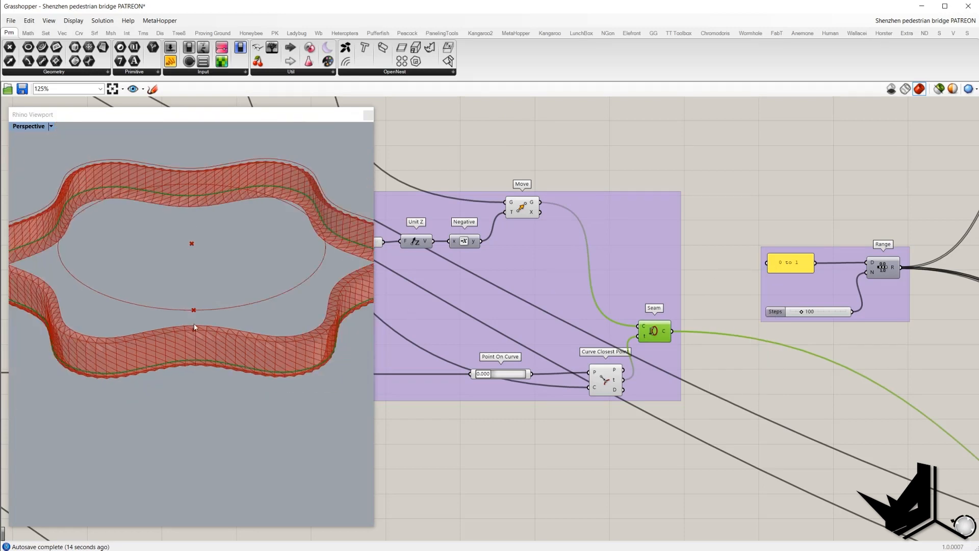
Add an End Points component and connect it to the Seam output to show the adjusted curve's start
{"action": "left_click", "coordinate": [513, 213]}
{"action": "double_click", "coordinate": [702, 362]}
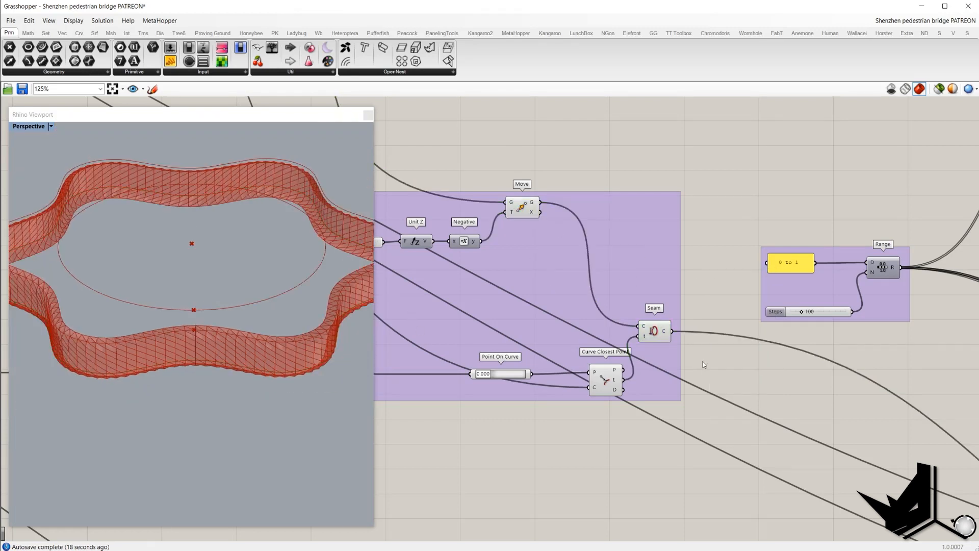
{"action": "type", "text": "ennd"}
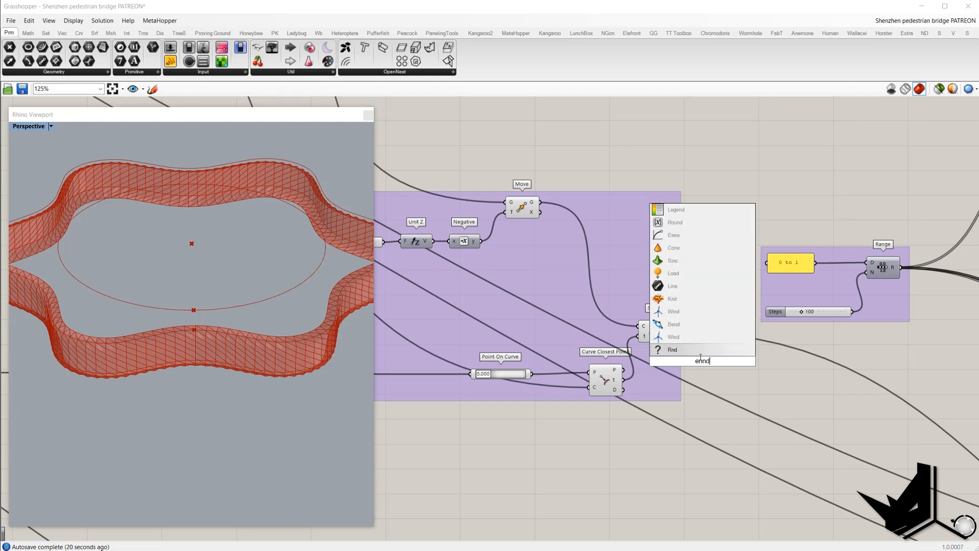
{"action": "left_click_drag", "start_coordinate": [722, 363], "coordinate": [674, 356]}
{"action": "type", "text": "end"}
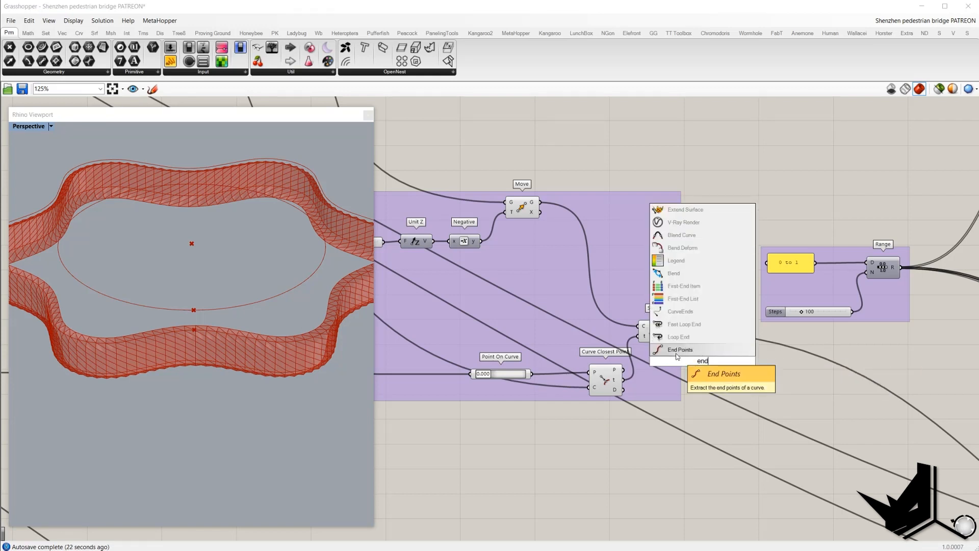
{"action": "key", "text": "Return"}
{"action": "left_click_drag", "start_coordinate": [699, 361], "coordinate": [715, 369]}
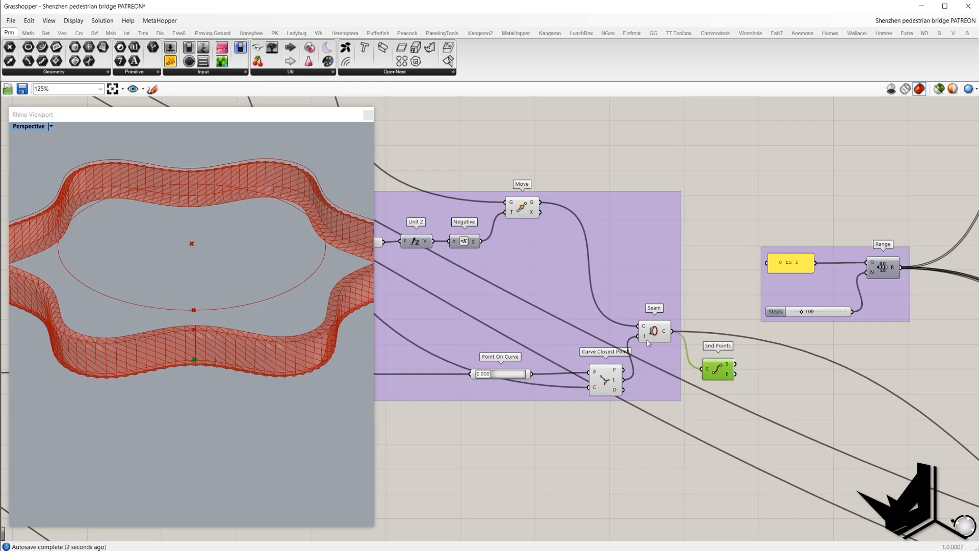
Remove the End Points component and turn off the preview of the lower Move, Point On Curve and Curve Closest Point components
{"action": "scroll", "coordinate": [709, 356], "scroll_direction": "down", "scroll_amount": 2}
{"action": "left_click_drag", "start_coordinate": [638, 420], "coordinate": [529, 208]}
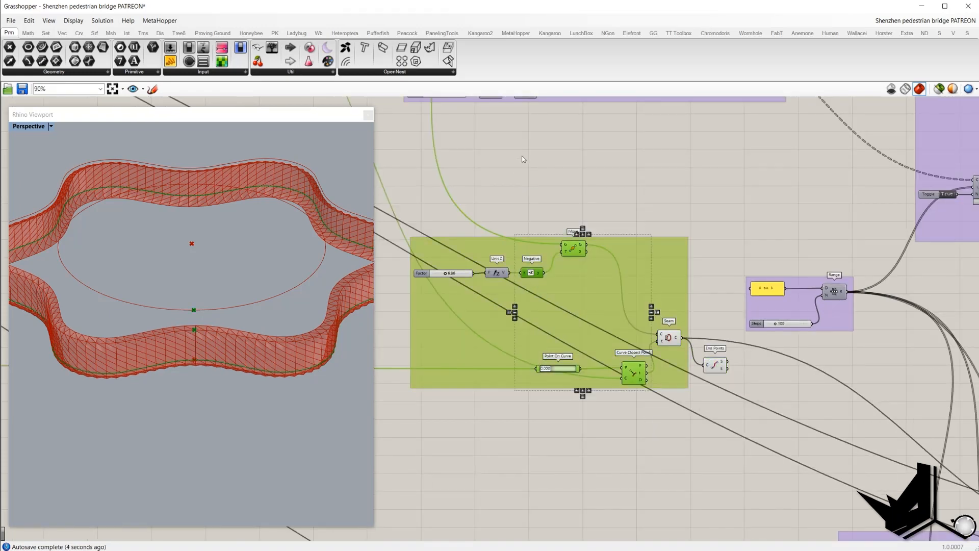
{"action": "middle_click", "coordinate": [522, 156]}
{"action": "left_click", "coordinate": [543, 172]}
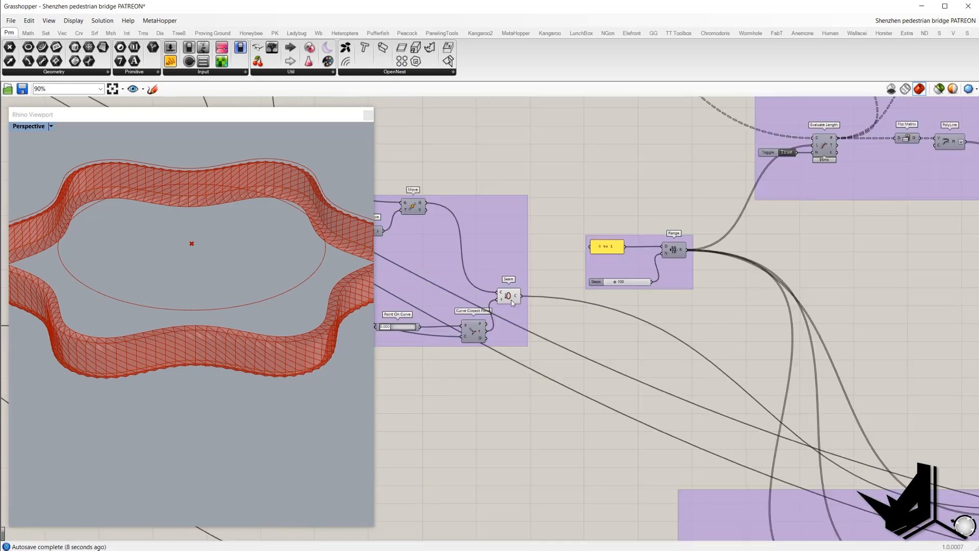
Highlight the Seam component's curve, follow its wire to Horizontal Frame, and inspect that component's parameter input values
{"action": "left_click", "coordinate": [509, 296]}
{"action": "right_click_drag", "start_coordinate": [684, 394], "coordinate": [527, 232]}
{"action": "scroll", "coordinate": [528, 232], "scroll_direction": "down", "scroll_amount": 1}
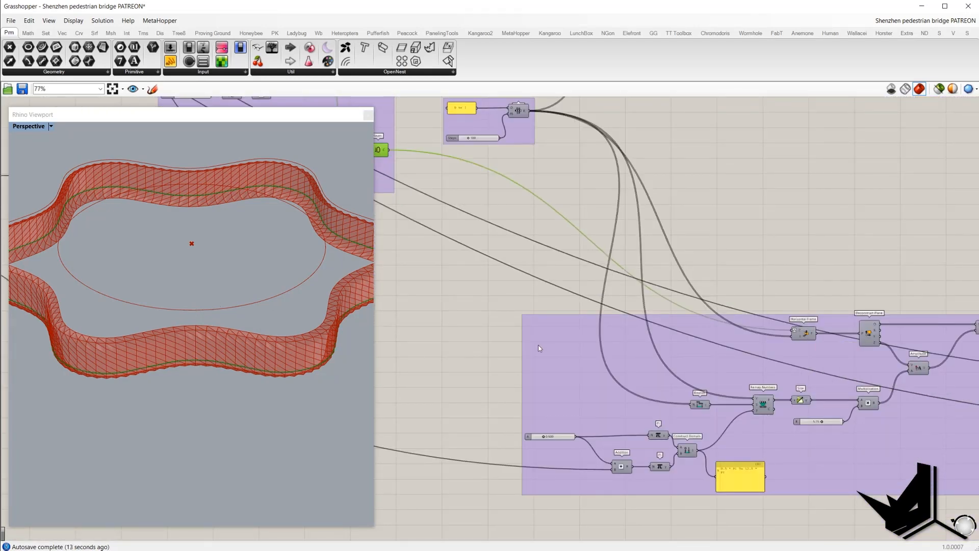
{"action": "scroll", "coordinate": [571, 287], "scroll_direction": "up", "scroll_amount": 1}
{"action": "scroll", "coordinate": [858, 347], "scroll_direction": "up", "scroll_amount": 1}
{"action": "mouse_move", "coordinate": [831, 377]}
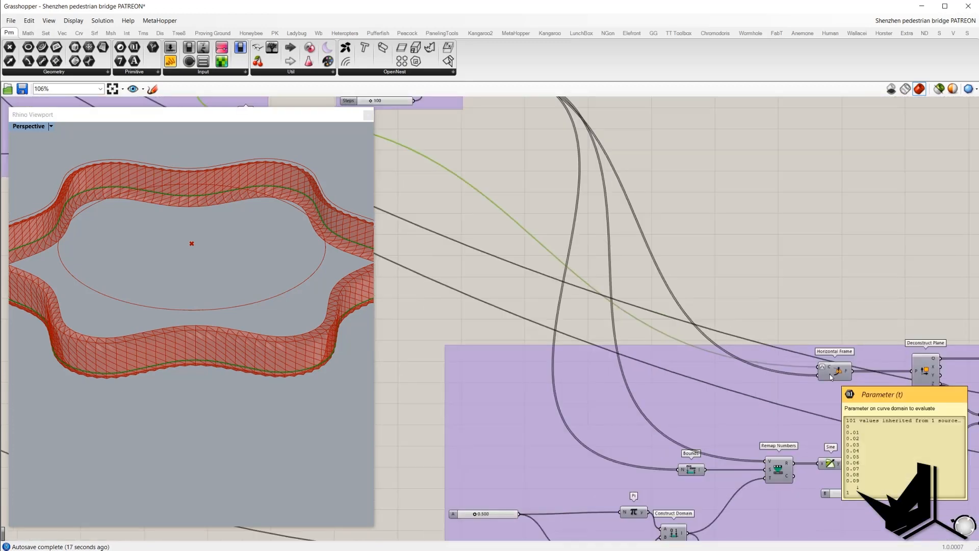
Place a Panel and connect it to the Range output to list the parameters from 0 to 1
{"action": "right_click_drag", "start_coordinate": [628, 242], "coordinate": [730, 328]}
{"action": "left_click", "coordinate": [170, 61]}
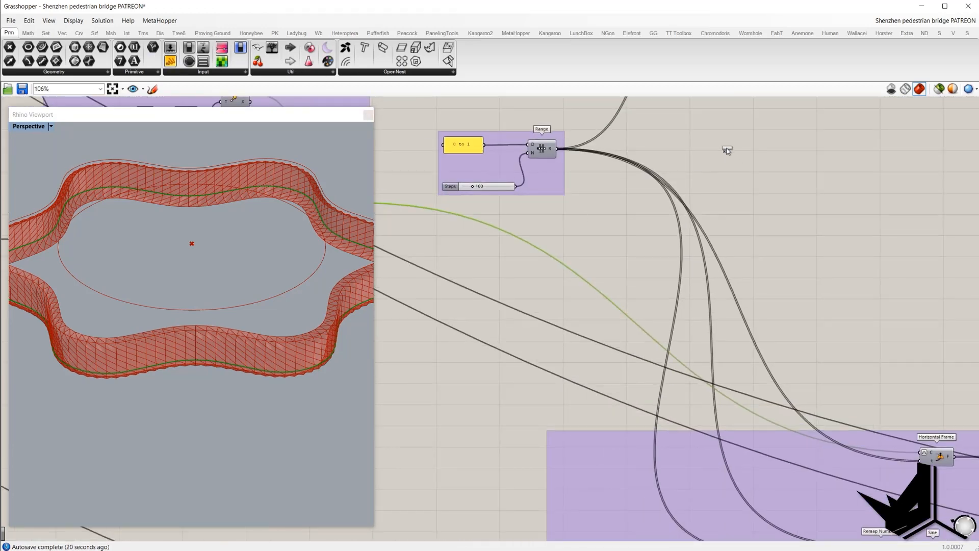
{"action": "left_click", "coordinate": [726, 148]}
{"action": "left_click_drag", "start_coordinate": [557, 149], "coordinate": [696, 149]}
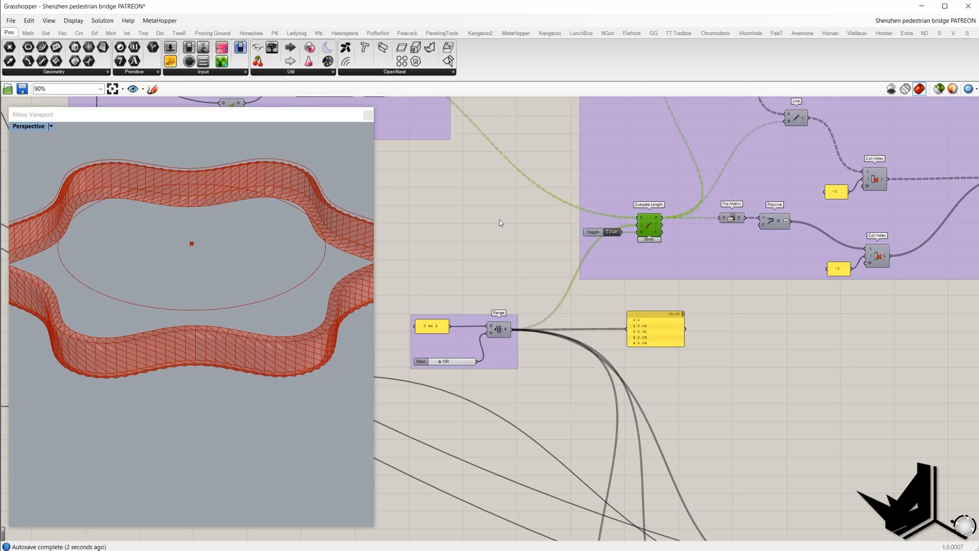
Turn on the preview of the Evaluate Length component fed by Range, and remove the Panel from the Range output
{"action": "right_click", "coordinate": [499, 221]}
{"action": "left_click", "coordinate": [507, 224]}
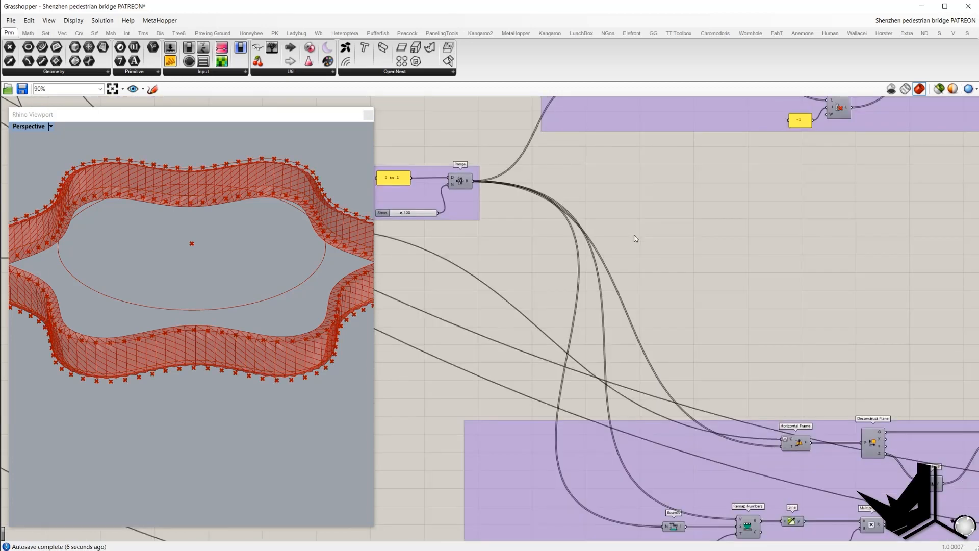
Inspect the Reparameterize option on the Horizontal Frame component's curve input
{"action": "scroll", "coordinate": [511, 197], "scroll_direction": "up", "scroll_amount": 2}
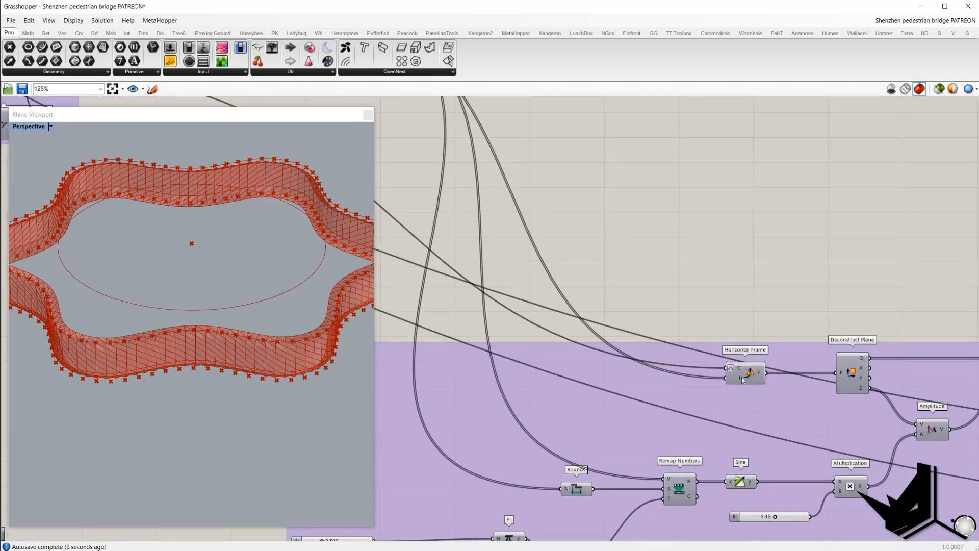
{"action": "right_click", "coordinate": [731, 368]}
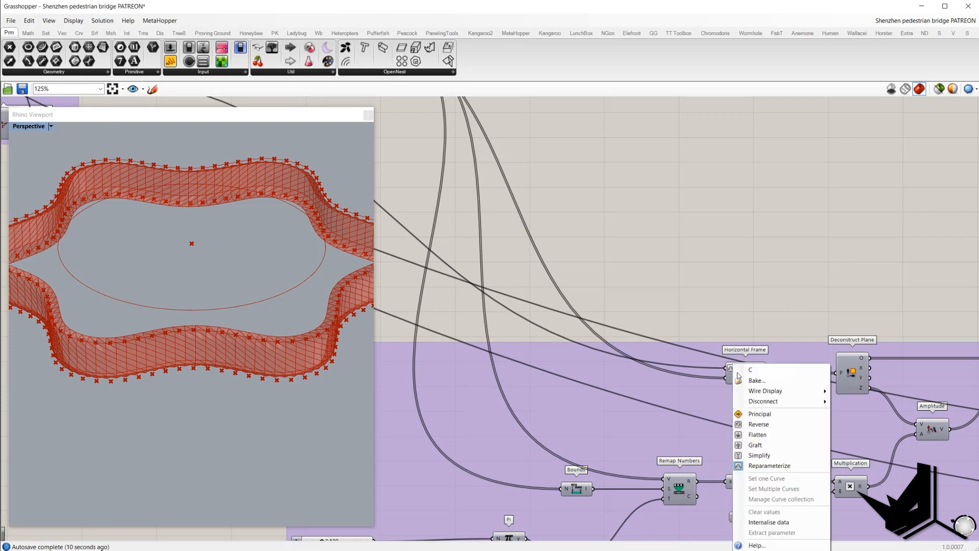
{"action": "left_click", "coordinate": [757, 465]}
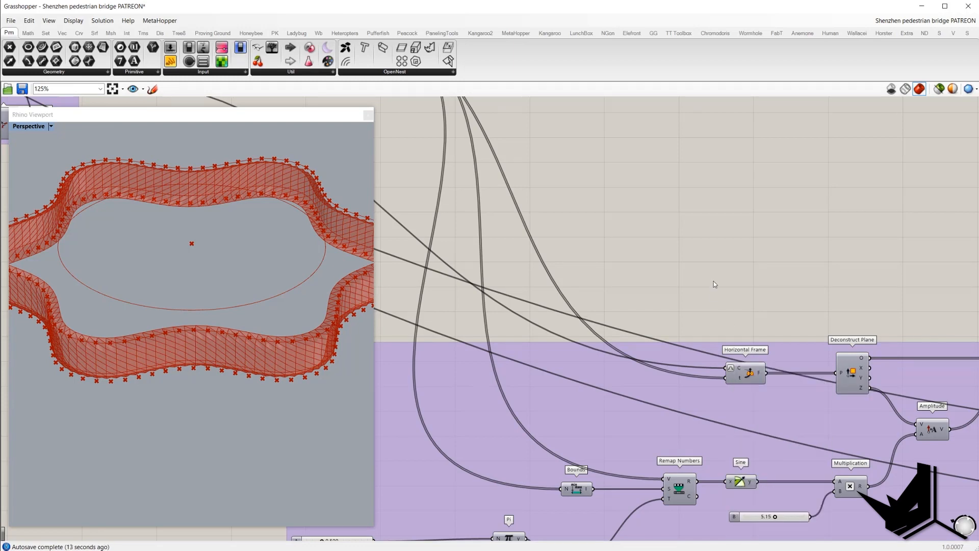
Turn on the preview of the Horizontal Frame component and inspect its frames around the bridge curve
{"action": "right_click", "coordinate": [713, 281]}
{"action": "left_click", "coordinate": [696, 252]}
{"action": "left_click", "coordinate": [746, 376]}
{"action": "scroll", "coordinate": [720, 273], "scroll_direction": "down", "scroll_amount": 3}
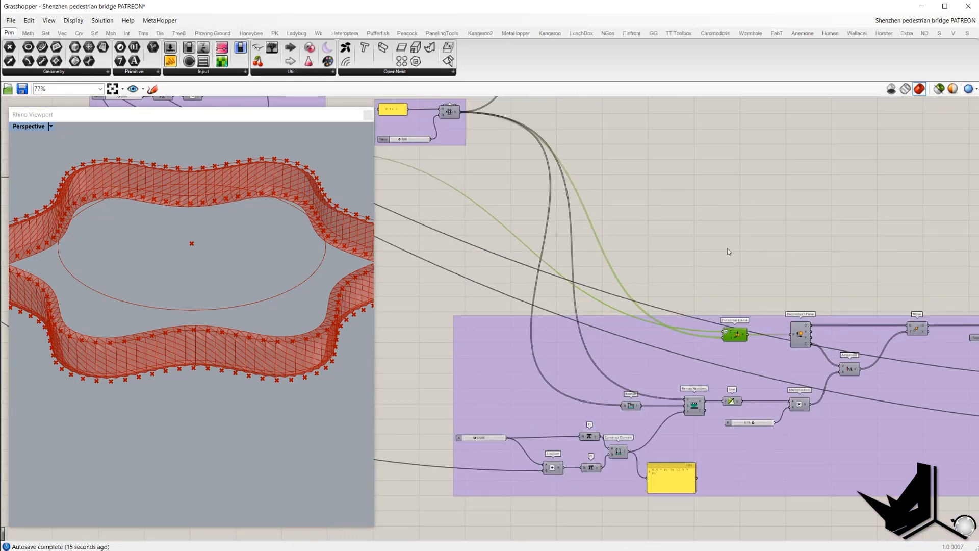
{"action": "middle_click", "coordinate": [729, 248]}
{"action": "left_click", "coordinate": [738, 253]}
{"action": "scroll", "coordinate": [212, 346], "scroll_direction": "down", "scroll_amount": 2}
{"action": "mouse_move", "coordinate": [211, 346]}
{"action": "right_mouse_down"}
{"action": "mouse_move", "coordinate": [216, 380]}
{"action": "mouse_move", "coordinate": [206, 358]}
{"action": "right_mouse_up"}
{"action": "scroll", "coordinate": [214, 391], "scroll_direction": "up", "scroll_amount": 4}
{"action": "scroll", "coordinate": [738, 316], "scroll_direction": "up", "scroll_amount": 2}
{"action": "scroll", "coordinate": [269, 341], "scroll_direction": "down", "scroll_amount": 2}
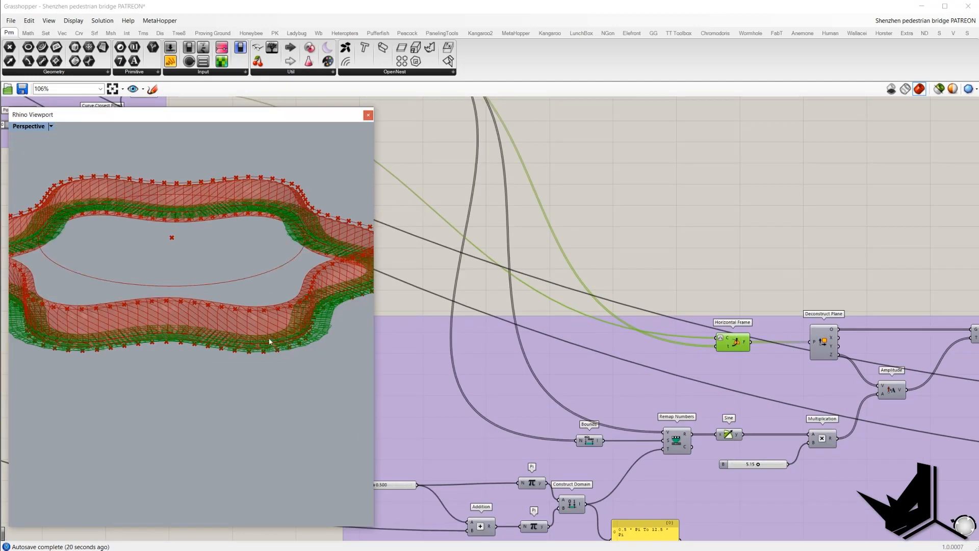
Turn off the Horizontal Frame preview and preview the Deconstruct Plane origin points along the curve instead
{"action": "scroll", "coordinate": [191, 311], "scroll_direction": "down", "scroll_amount": 4}
{"action": "scroll", "coordinate": [192, 311], "scroll_direction": "up", "scroll_amount": 4}
{"action": "scroll", "coordinate": [192, 311], "scroll_direction": "down", "scroll_amount": 3}
{"action": "right_click_drag", "start_coordinate": [191, 311], "coordinate": [224, 335]}
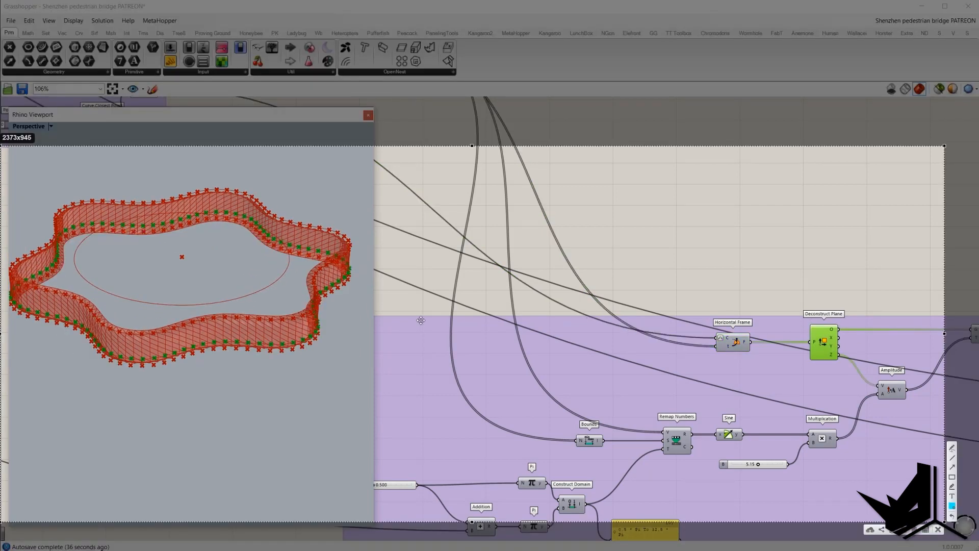
Sketch a wave with vertical offset strokes over the bridge's front edge points as a screen annotation, and discard it
{"action": "left_click", "coordinate": [951, 447]}
{"action": "mouse_move", "coordinate": [153, 359]}
{"action": "left_mouse_down"}
{"action": "mouse_move", "coordinate": [183, 328]}
{"action": "mouse_move", "coordinate": [260, 353]}
{"action": "left_mouse_up"}
{"action": "mouse_move", "coordinate": [327, 332]}
{"action": "left_mouse_down"}
{"action": "mouse_move", "coordinate": [352, 265]}
{"action": "mouse_move", "coordinate": [366, 269]}
{"action": "left_mouse_up"}
{"action": "left_click_drag", "start_coordinate": [184, 327], "coordinate": [180, 345]}
{"action": "mouse_move", "coordinate": [193, 326]}
{"action": "left_mouse_down"}
{"action": "mouse_move", "coordinate": [193, 342]}
{"action": "mouse_move", "coordinate": [229, 346]}
{"action": "left_mouse_up"}
{"action": "mouse_move", "coordinate": [247, 340]}
{"action": "left_mouse_down"}
{"action": "mouse_move", "coordinate": [249, 352]}
{"action": "mouse_move", "coordinate": [266, 354]}
{"action": "left_mouse_up"}
{"action": "left_click_drag", "start_coordinate": [274, 348], "coordinate": [279, 359]}
{"action": "left_click_drag", "start_coordinate": [294, 348], "coordinate": [296, 359]}
{"action": "left_click_drag", "start_coordinate": [304, 344], "coordinate": [306, 357]}
{"action": "mouse_move", "coordinate": [313, 343]}
{"action": "left_mouse_down"}
{"action": "mouse_move", "coordinate": [316, 356]}
{"action": "mouse_move", "coordinate": [323, 339]}
{"action": "left_mouse_up"}
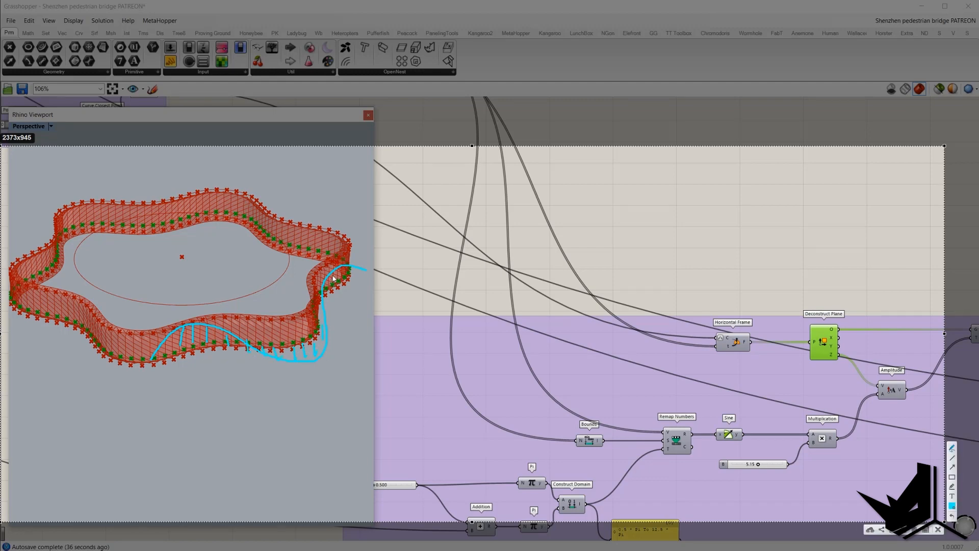
{"action": "left_click_drag", "start_coordinate": [331, 276], "coordinate": [332, 286]}
{"action": "left_click_drag", "start_coordinate": [337, 269], "coordinate": [338, 280]}
{"action": "key", "text": "Escape"}
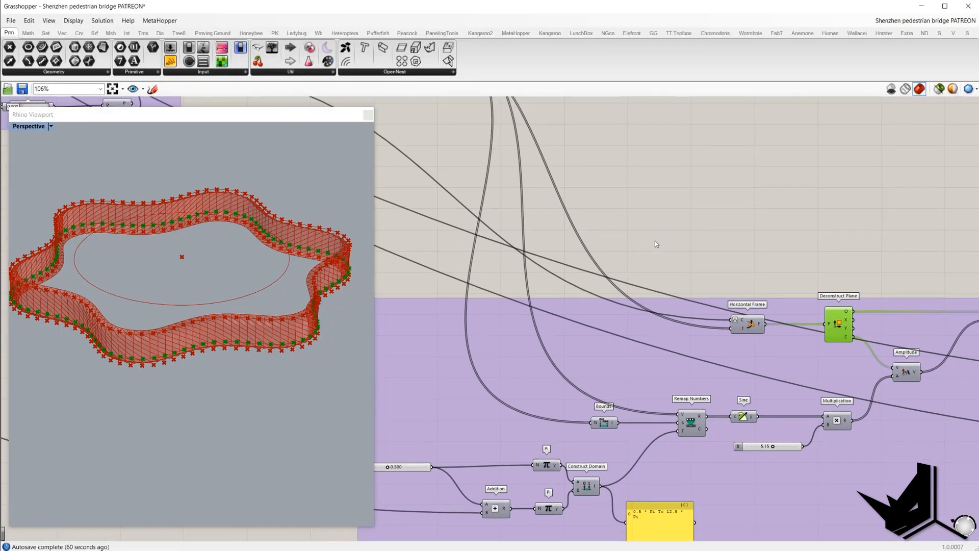
Highlight the slider, Addition, Pi and Construct Domain components that build the target domain for Remap Numbers
{"action": "right_click_drag", "start_coordinate": [659, 384], "coordinate": [723, 336]}
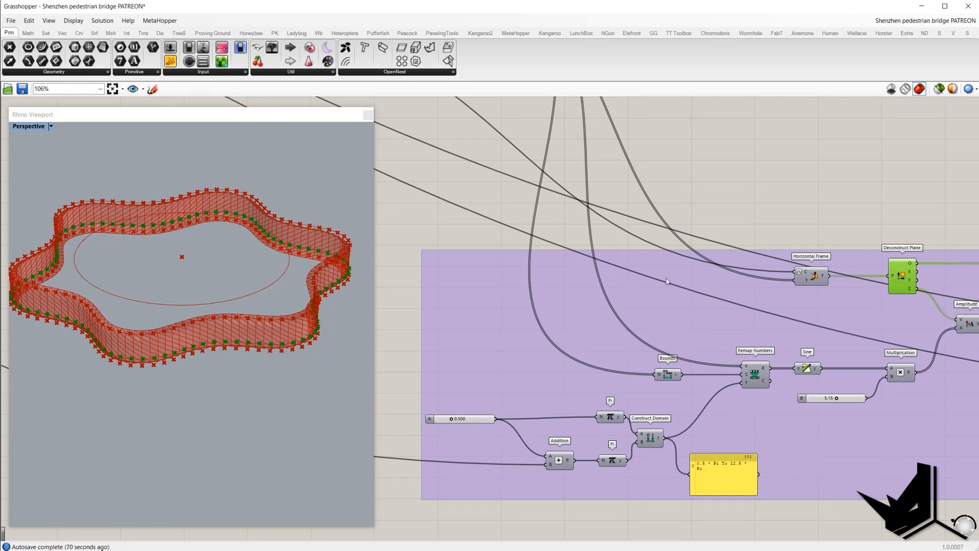
{"action": "right_click_drag", "start_coordinate": [668, 282], "coordinate": [709, 265]}
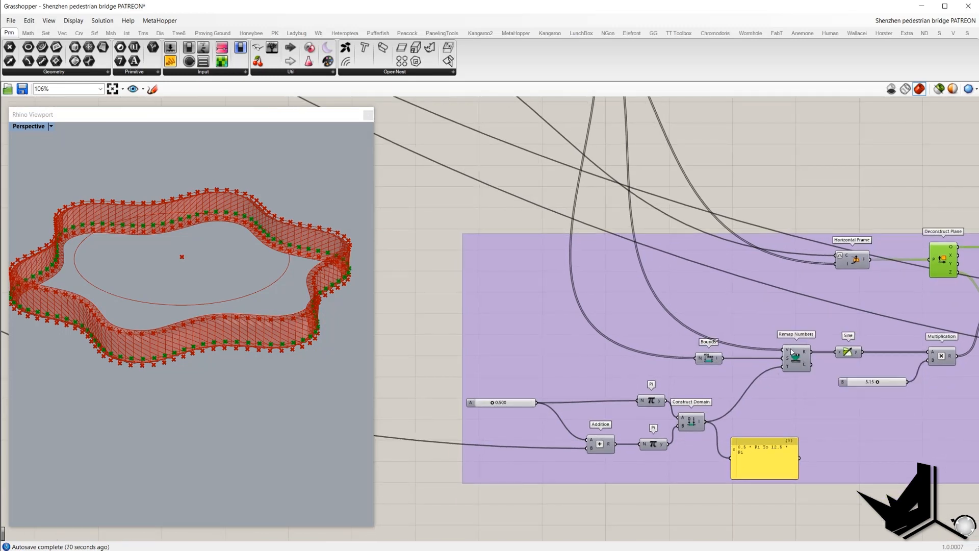
{"action": "right_click_drag", "start_coordinate": [725, 448], "coordinate": [765, 426]}
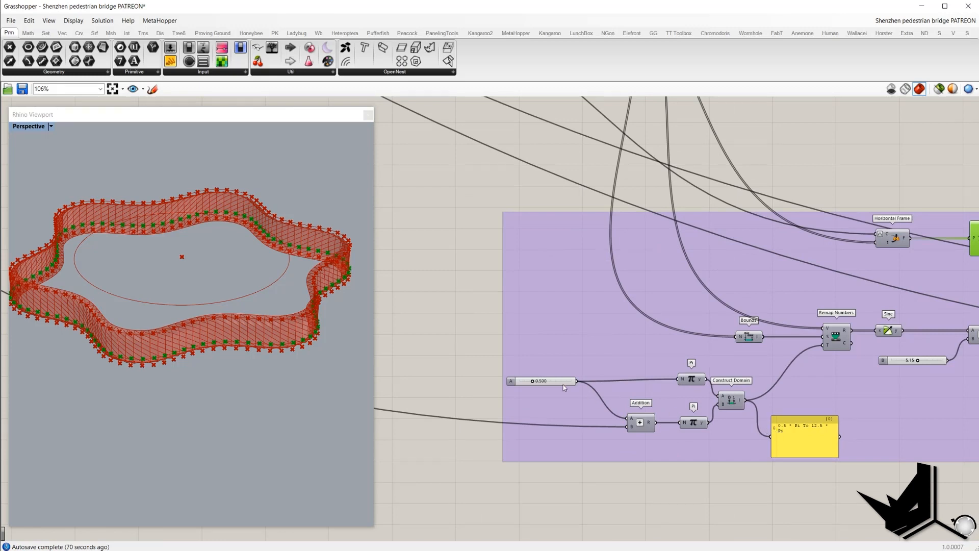
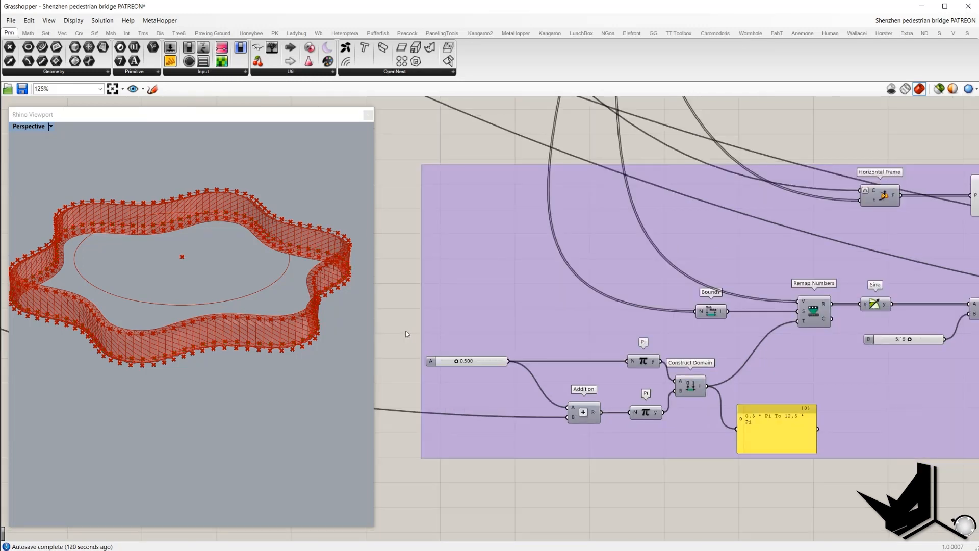
{"action": "left_click_drag", "start_coordinate": [395, 330], "coordinate": [873, 503]}
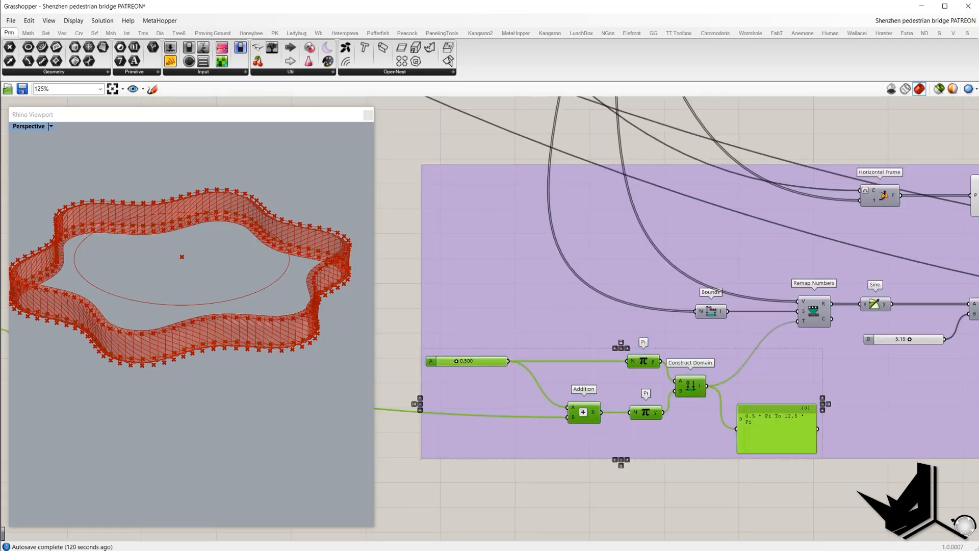
{"action": "left_click", "coordinate": [705, 504]}
Set the slider feeding Pi and Addition to 0 and check the Construct Domain panel
{"action": "double_click", "coordinate": [488, 362]}
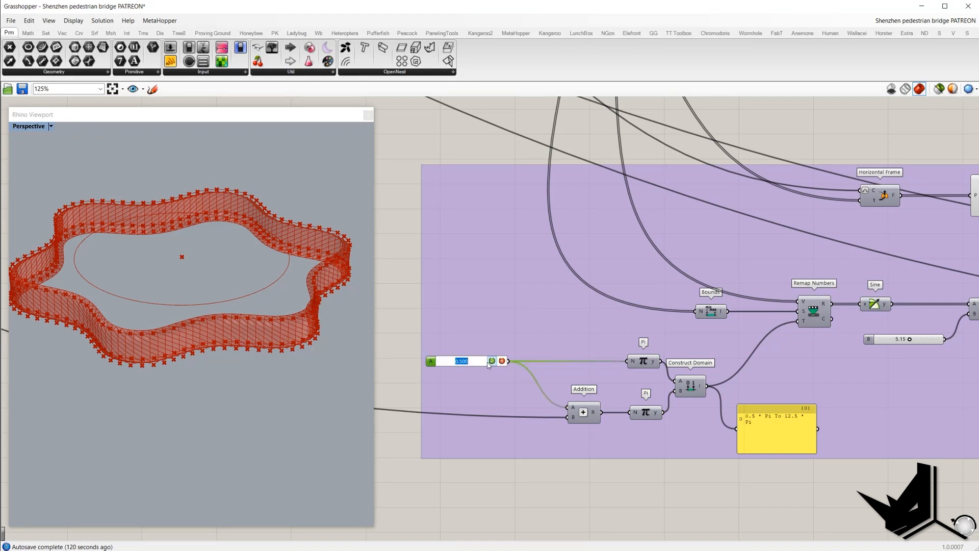
{"action": "type", "text": "0"}
{"action": "key", "text": "Return"}
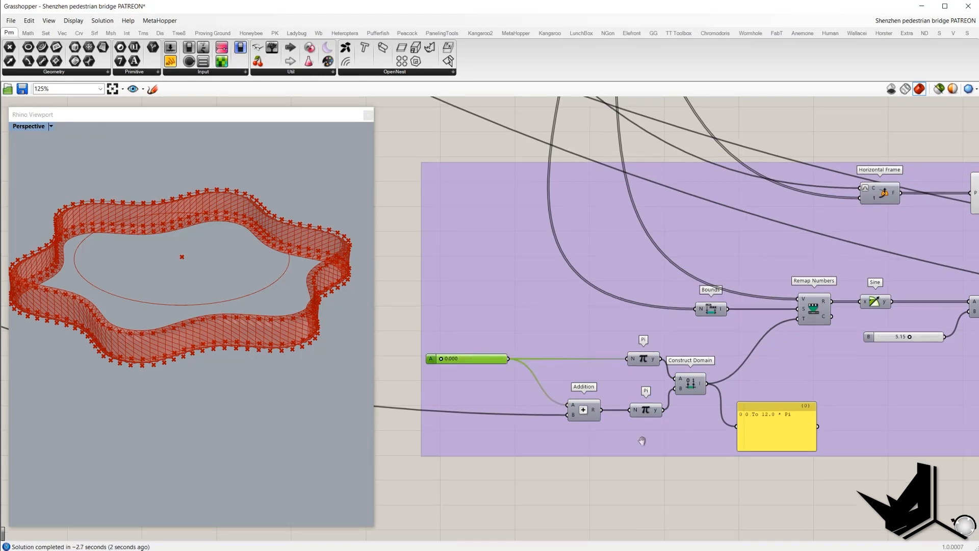
{"action": "right_click_drag", "start_coordinate": [641, 440], "coordinate": [718, 434]}
{"action": "scroll", "coordinate": [709, 414], "scroll_direction": "down", "scroll_amount": 1}
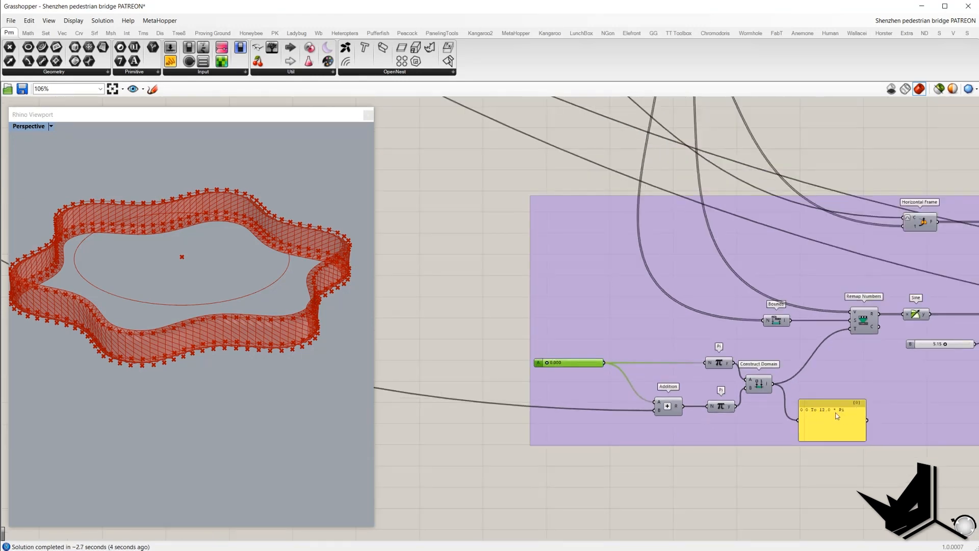
{"action": "scroll", "coordinate": [830, 409], "scroll_direction": "up", "scroll_amount": 1}
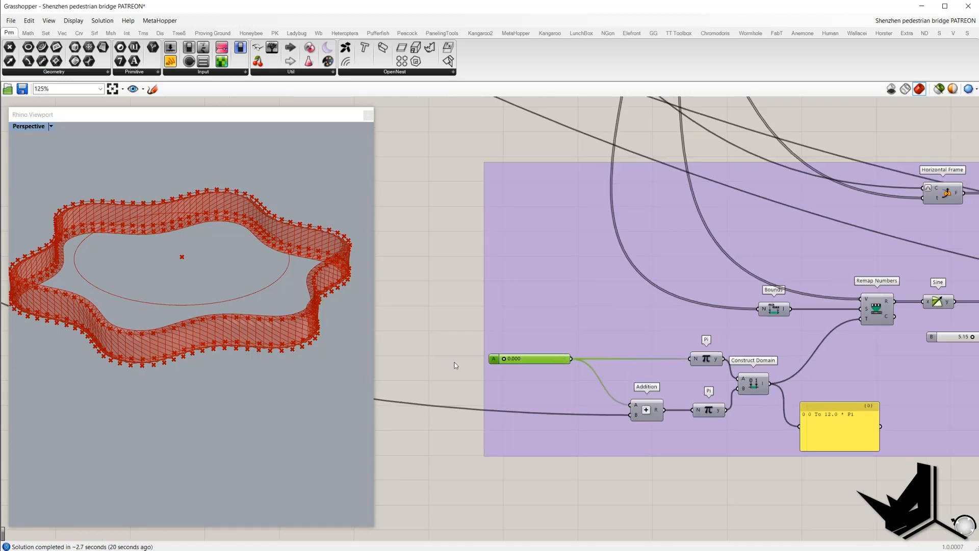
Examine the Construct Domain panel and trace the Range output wires down to Bounds and Remap Numbers
{"action": "scroll", "coordinate": [257, 315], "scroll_direction": "down", "scroll_amount": 1}
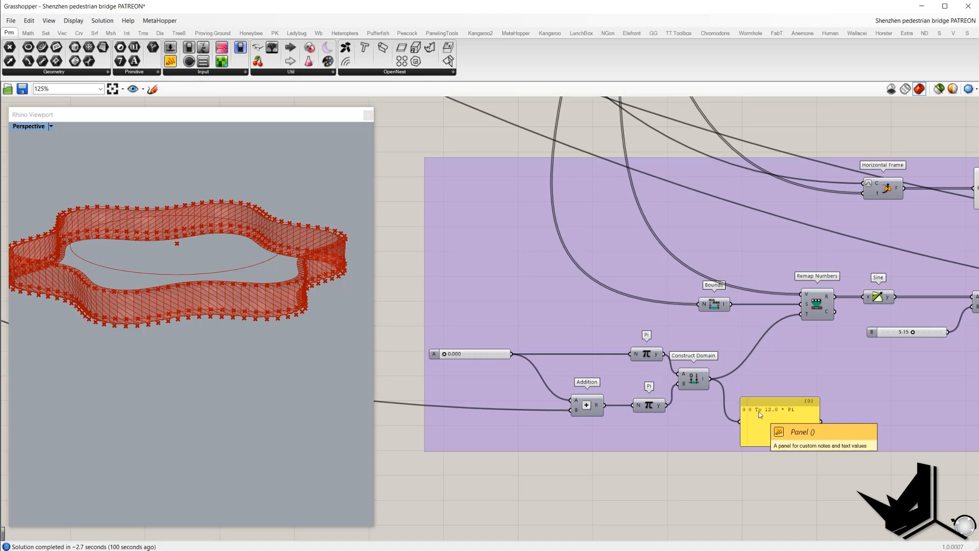
{"action": "right_click_drag", "start_coordinate": [758, 411], "coordinate": [761, 414]}
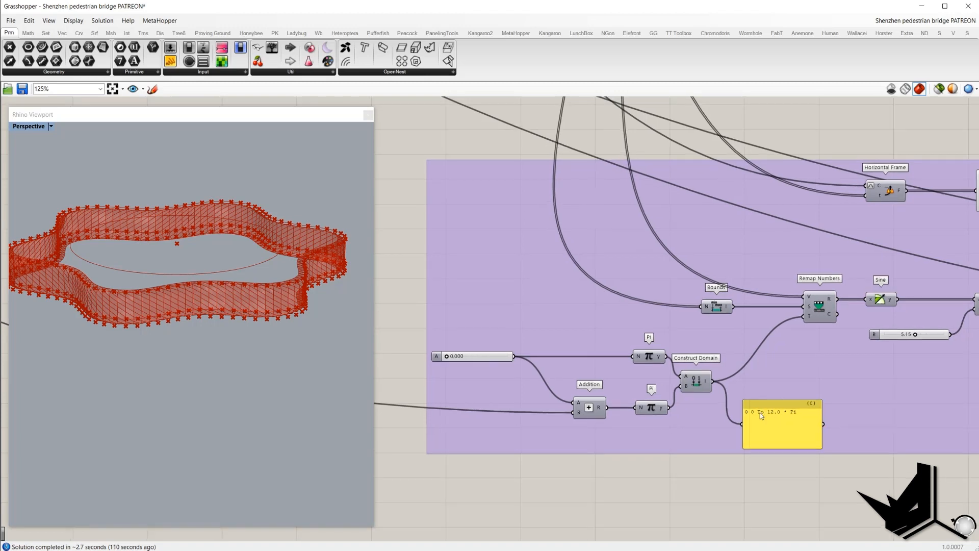
{"action": "left_click_drag", "start_coordinate": [779, 424], "coordinate": [779, 419]}
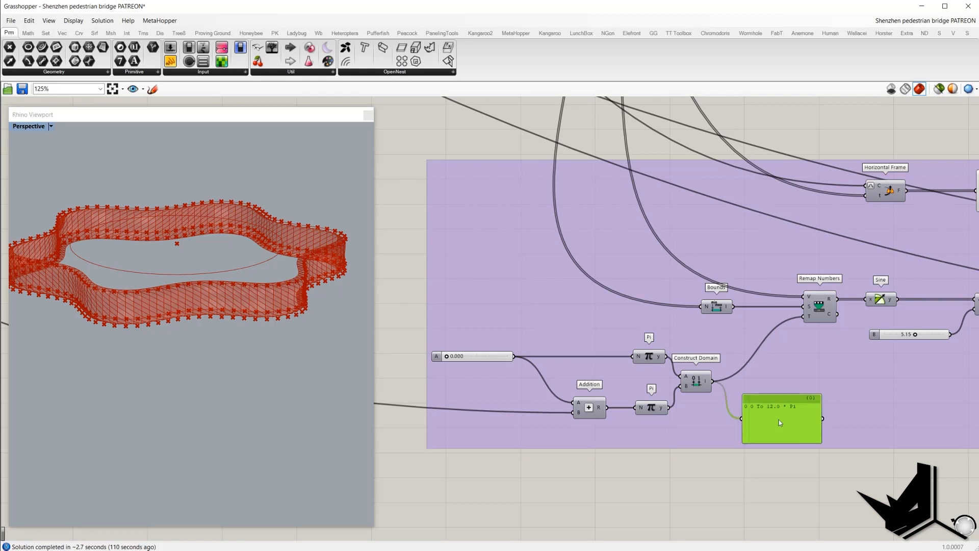
{"action": "right_click_drag", "start_coordinate": [792, 294], "coordinate": [791, 426]}
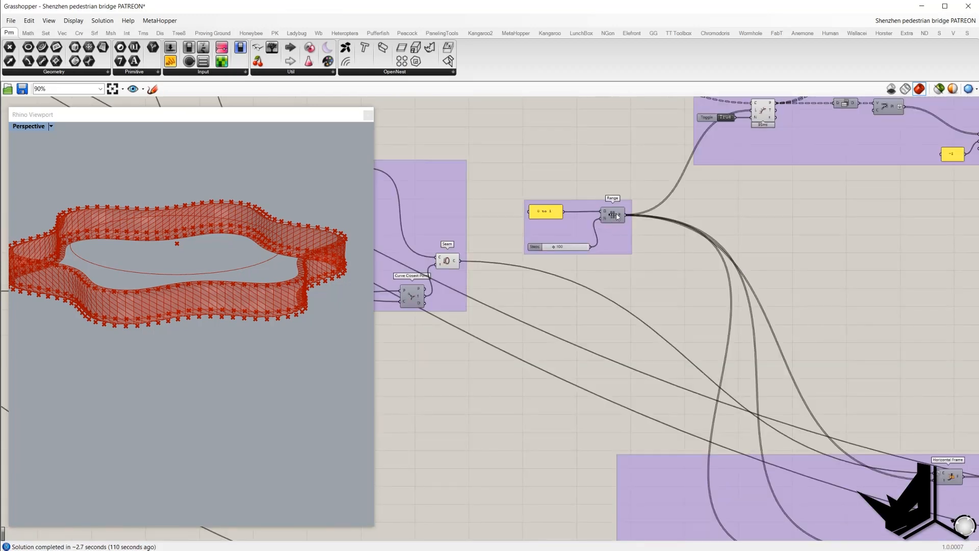
{"action": "right_click_drag", "start_coordinate": [760, 379], "coordinate": [587, 151]}
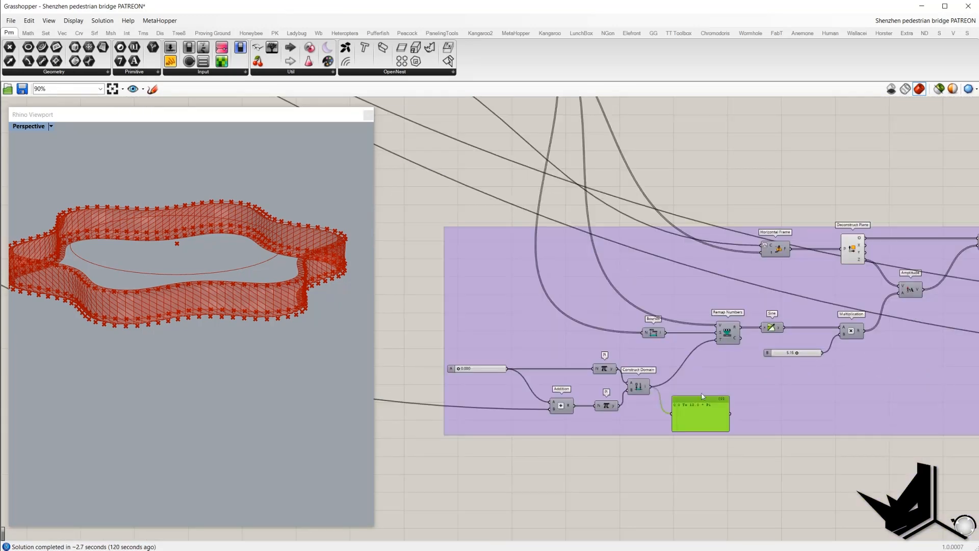
{"action": "scroll", "coordinate": [702, 396], "scroll_direction": "up", "scroll_amount": 3}
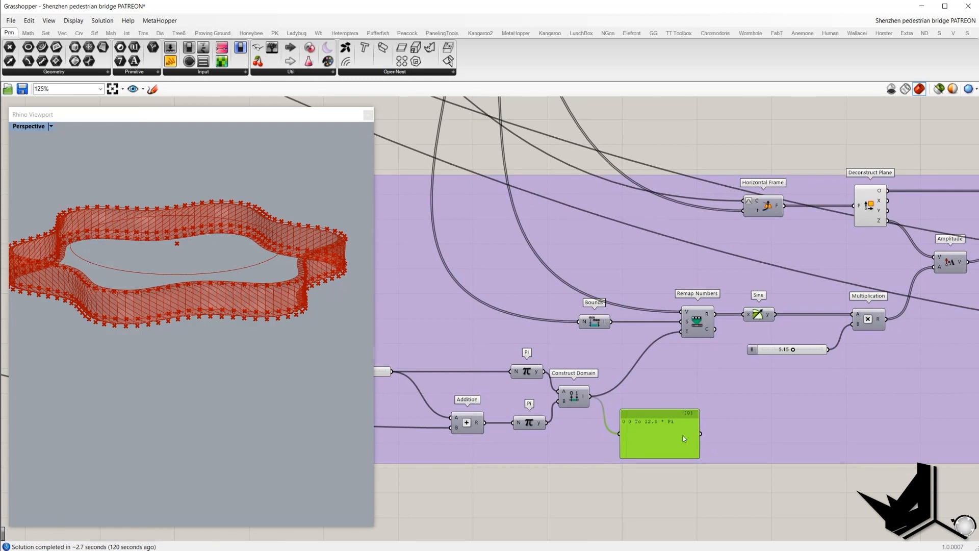
{"action": "right_click_drag", "start_coordinate": [641, 421], "coordinate": [579, 431]}
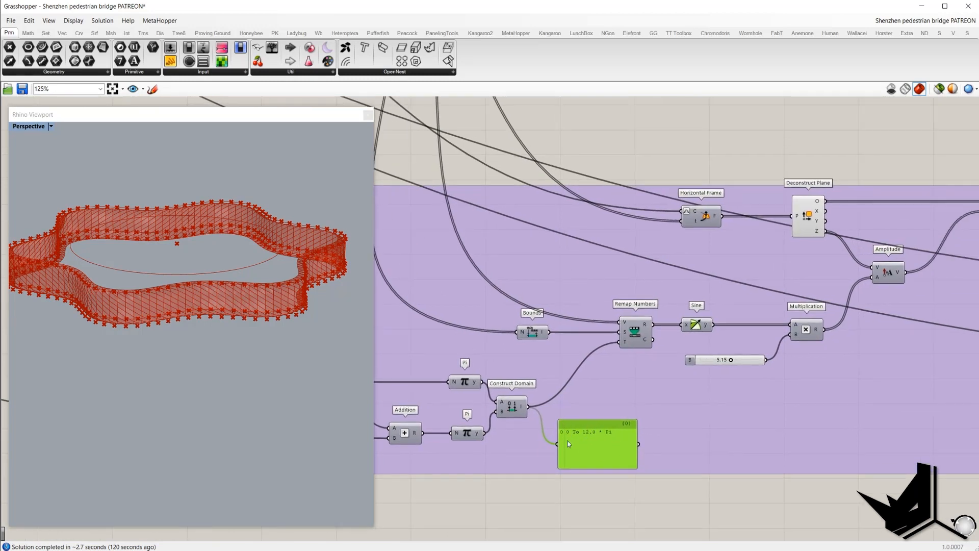
Connect a Panel to the Sine output and turn on the preview of the Move component
{"action": "right_click_drag", "start_coordinate": [650, 396], "coordinate": [541, 413]}
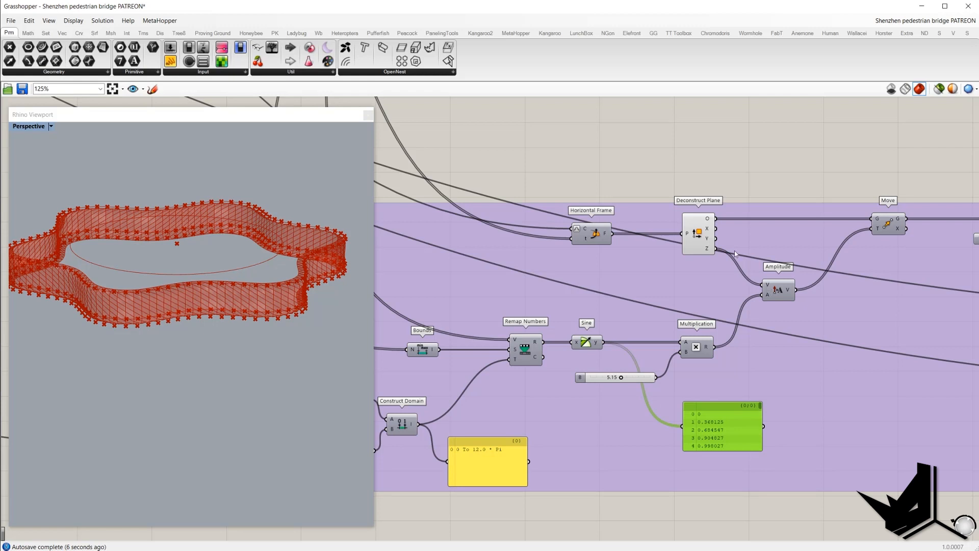
{"action": "left_click", "coordinate": [888, 224]}
{"action": "right_click", "coordinate": [807, 141]}
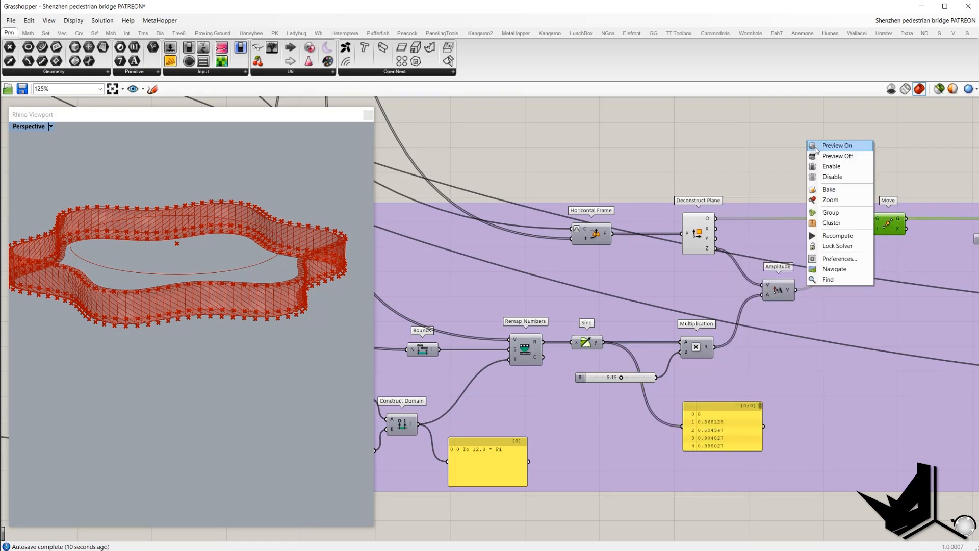
{"action": "left_click", "coordinate": [816, 149]}
{"action": "right_click_drag", "start_coordinate": [301, 308], "coordinate": [324, 274]}
Switch to Photos and browse back from the sin(x) graph to the bridge photo 03.jpg
{"action": "key", "text": "alt+Tab"}
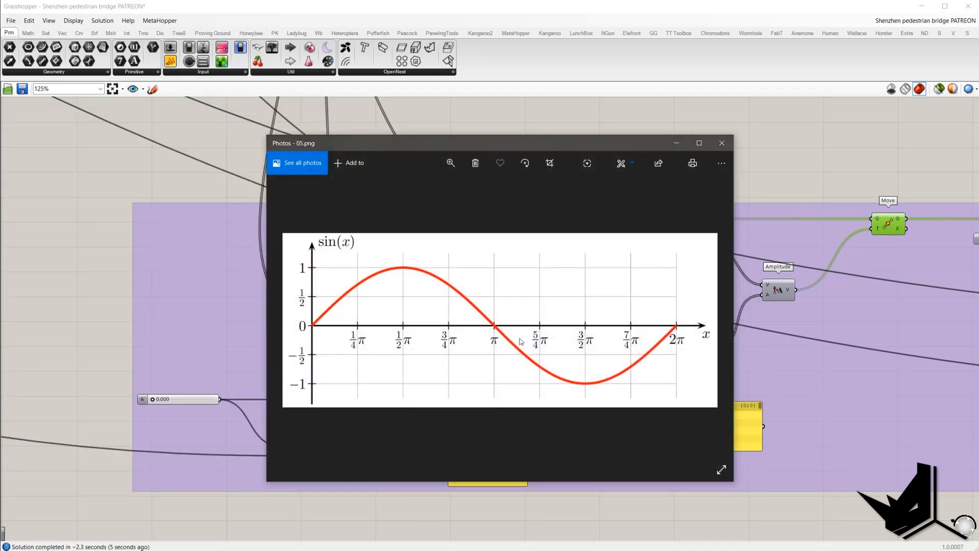
{"action": "key", "text": "Left"}
{"action": "key", "text": "Left"}
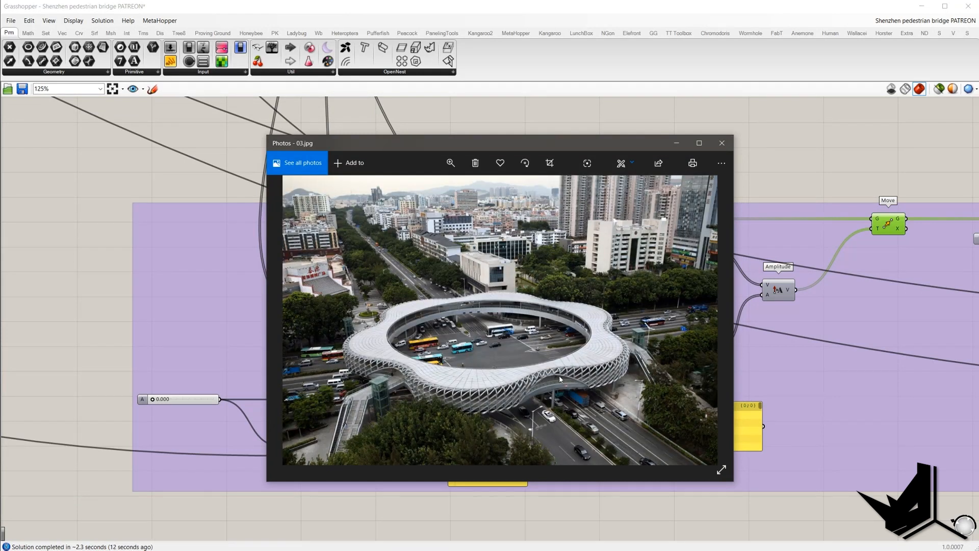
Start a screen annotation over the bridge photo and sketch the wave of its front lower edge, marking its low points
{"action": "key", "text": "F1"}
{"action": "left_click_drag", "start_coordinate": [276, 180], "coordinate": [781, 493]}
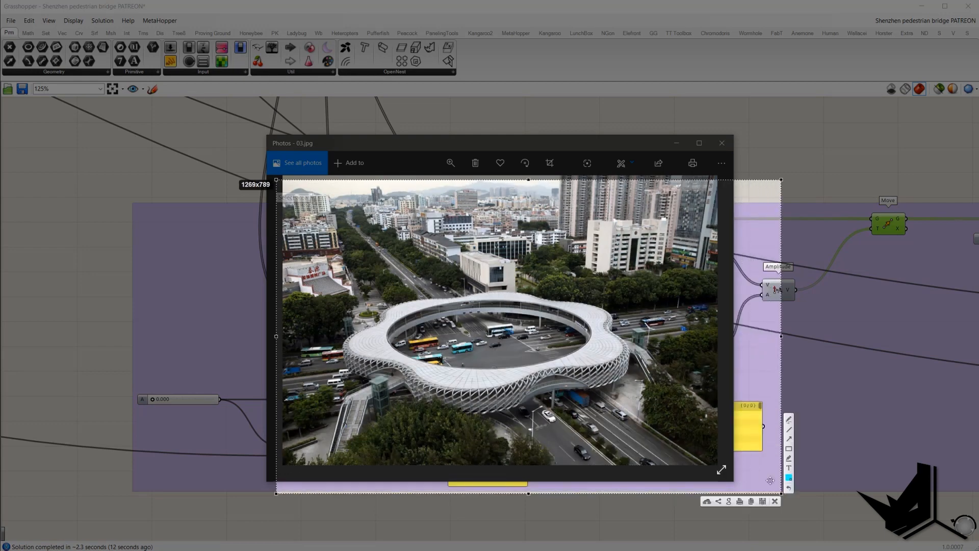
{"action": "left_click", "coordinate": [789, 419]}
{"action": "left_click_drag", "start_coordinate": [626, 372], "coordinate": [623, 376]}
{"action": "left_click_drag", "start_coordinate": [464, 408], "coordinate": [471, 413]}
{"action": "mouse_move", "coordinate": [553, 375]}
{"action": "left_mouse_down"}
{"action": "mouse_move", "coordinate": [531, 391]}
{"action": "mouse_move", "coordinate": [566, 376]}
{"action": "mouse_move", "coordinate": [532, 388]}
{"action": "mouse_move", "coordinate": [490, 426]}
{"action": "mouse_move", "coordinate": [563, 376]}
{"action": "mouse_move", "coordinate": [545, 382]}
{"action": "left_mouse_up"}
{"action": "mouse_move", "coordinate": [550, 384]}
{"action": "left_mouse_down"}
{"action": "mouse_move", "coordinate": [611, 402]}
{"action": "mouse_move", "coordinate": [564, 398]}
{"action": "left_mouse_up"}
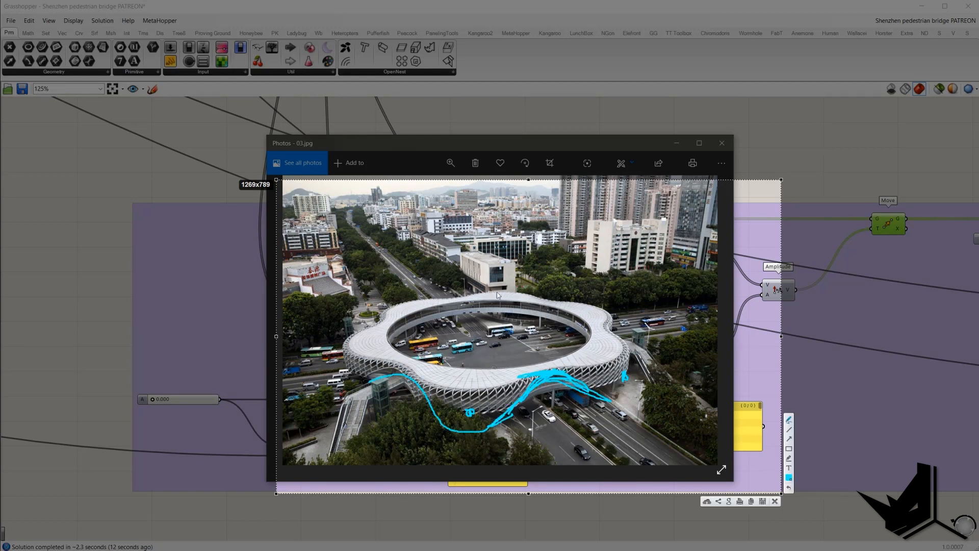
Sketch one sine period with a baseline above the bridge, labelled 0 at its start and 2π at its end
{"action": "mouse_move", "coordinate": [377, 269]}
{"action": "left_mouse_down"}
{"action": "mouse_move", "coordinate": [410, 240]}
{"action": "mouse_move", "coordinate": [444, 265]}
{"action": "mouse_move", "coordinate": [365, 280]}
{"action": "left_mouse_up"}
{"action": "mouse_move", "coordinate": [443, 266]}
{"action": "left_mouse_down"}
{"action": "mouse_move", "coordinate": [487, 294]}
{"action": "mouse_move", "coordinate": [510, 263]}
{"action": "left_mouse_up"}
{"action": "left_click_drag", "start_coordinate": [520, 275], "coordinate": [533, 284]}
{"action": "left_click_drag", "start_coordinate": [538, 275], "coordinate": [537, 286]}
{"action": "mouse_move", "coordinate": [544, 275]}
{"action": "left_mouse_down"}
{"action": "mouse_move", "coordinate": [545, 286]}
{"action": "mouse_move", "coordinate": [547, 274]}
{"action": "left_mouse_up"}
{"action": "left_click_drag", "start_coordinate": [376, 266], "coordinate": [513, 265]}
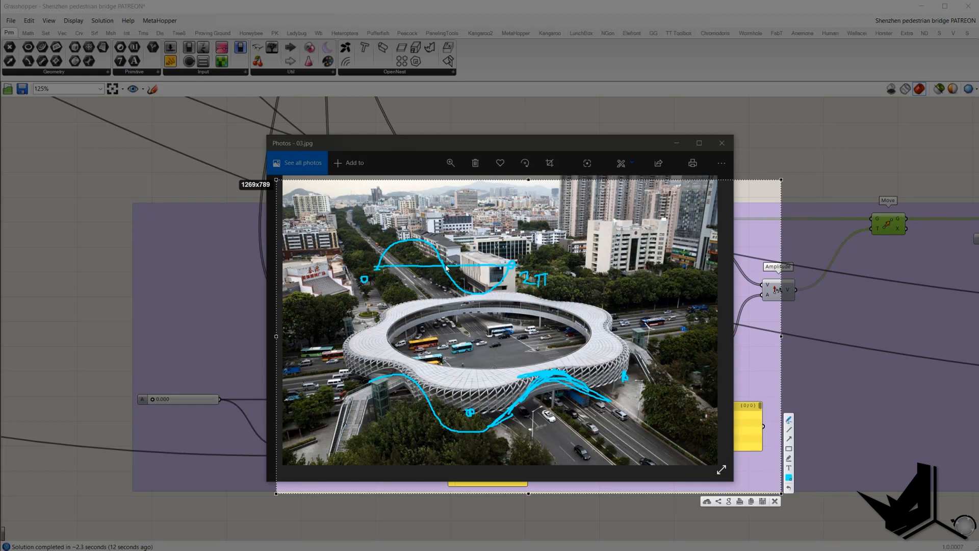
Label π and the peak at 1/2 on the sine sketch, and highlight the 1/2 and the bridge's arch in red
{"action": "left_click_drag", "start_coordinate": [442, 265], "coordinate": [442, 267]}
{"action": "mouse_move", "coordinate": [440, 289]}
{"action": "left_mouse_down"}
{"action": "mouse_move", "coordinate": [441, 300]}
{"action": "mouse_move", "coordinate": [447, 284]}
{"action": "left_mouse_up"}
{"action": "left_click_drag", "start_coordinate": [411, 242], "coordinate": [412, 306]}
{"action": "right_click", "coordinate": [449, 330]}
{"action": "left_click_drag", "start_coordinate": [549, 396], "coordinate": [549, 395]}
{"action": "mouse_move", "coordinate": [408, 278]}
{"action": "left_mouse_down"}
{"action": "mouse_move", "coordinate": [399, 279]}
{"action": "mouse_move", "coordinate": [411, 311]}
{"action": "mouse_move", "coordinate": [417, 282]}
{"action": "mouse_move", "coordinate": [408, 275]}
{"action": "left_mouse_up"}
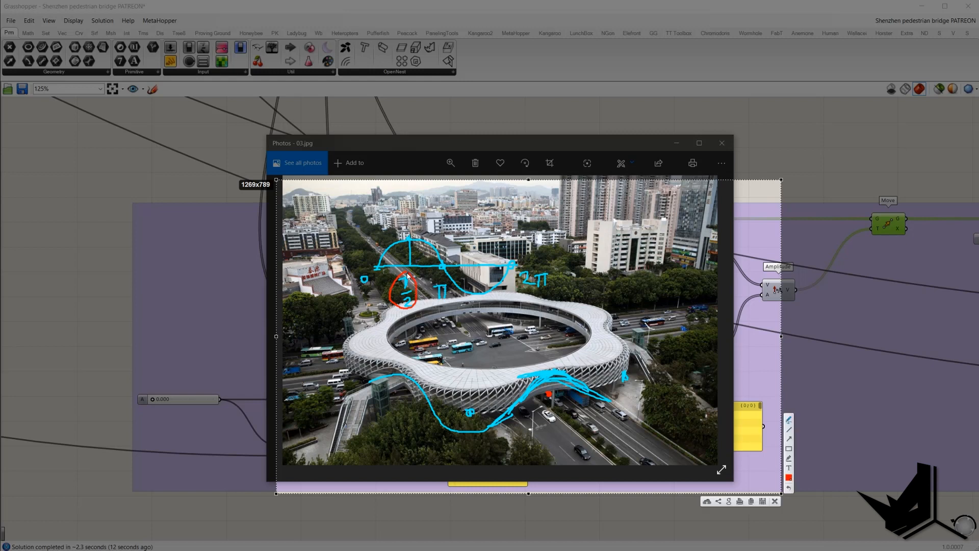
{"action": "mouse_move", "coordinate": [546, 379]}
{"action": "left_mouse_down"}
{"action": "mouse_move", "coordinate": [510, 417]}
{"action": "mouse_move", "coordinate": [556, 372]}
{"action": "mouse_move", "coordinate": [624, 396]}
{"action": "left_mouse_up"}
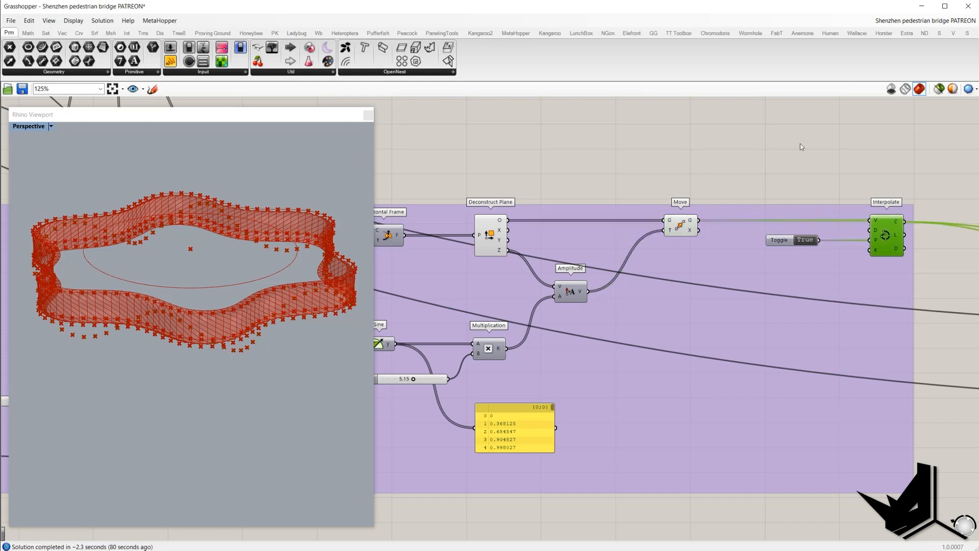
Turn on the preview of the Interpolate component and compare its wave curve with the bridge's lower edge
{"action": "right_click", "coordinate": [801, 147]}
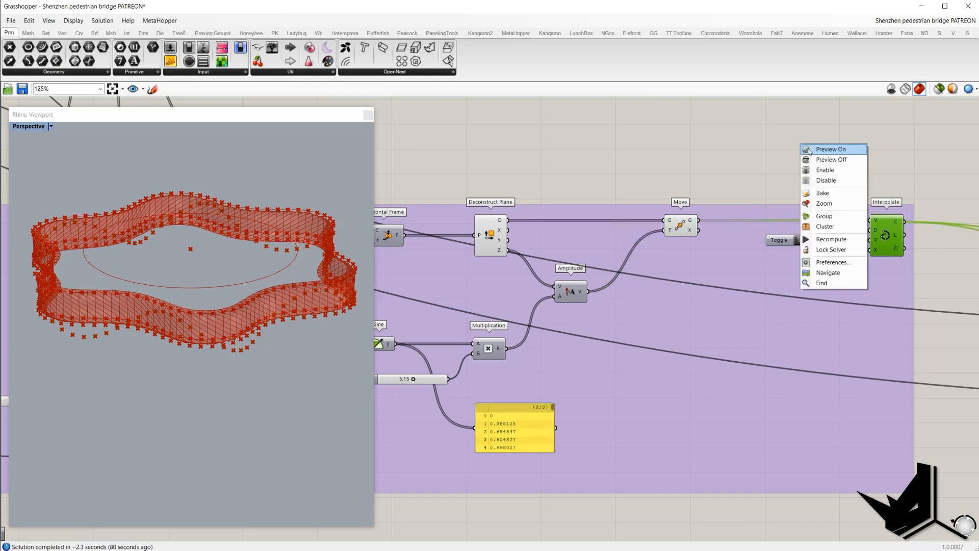
{"action": "left_click", "coordinate": [836, 155]}
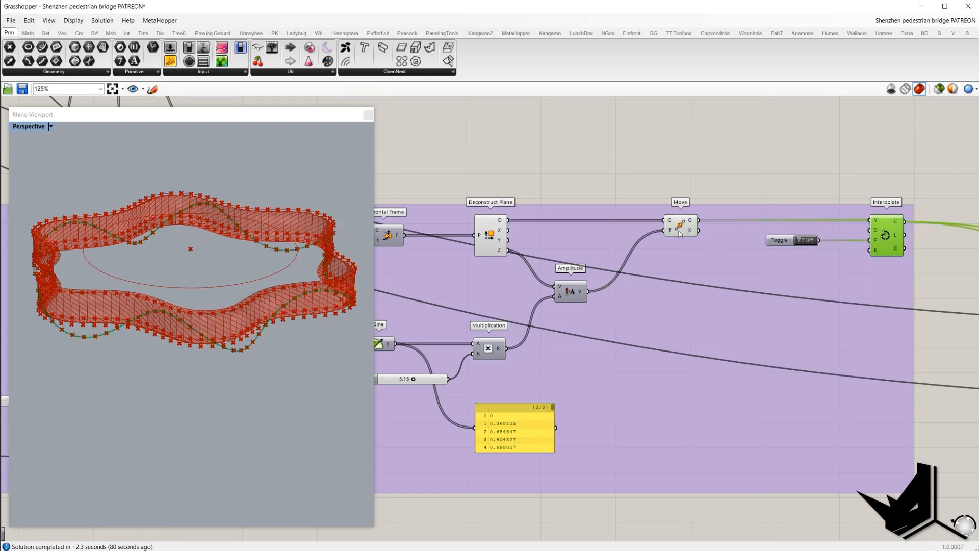
{"action": "right_click_drag", "start_coordinate": [459, 317], "coordinate": [678, 318]}
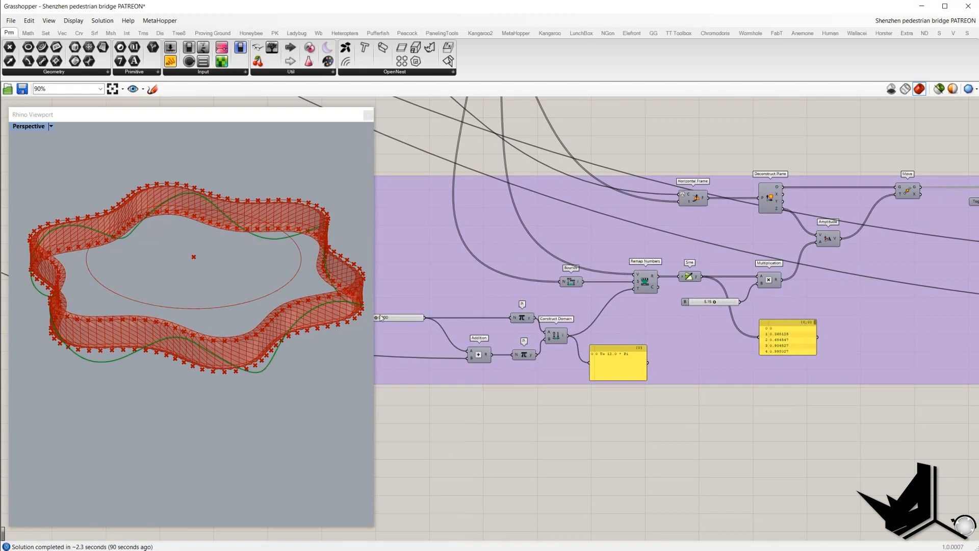
{"action": "right_click_drag", "start_coordinate": [238, 327], "coordinate": [227, 326]}
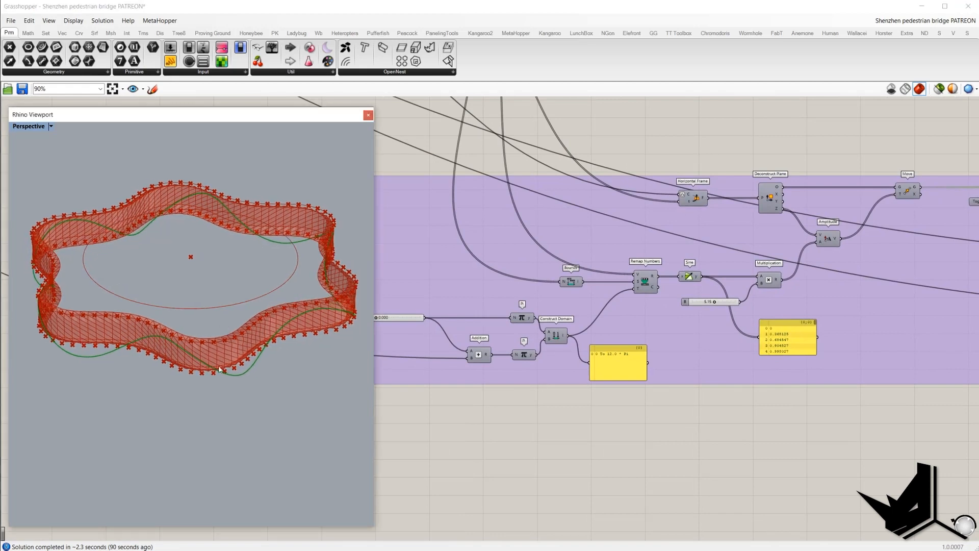
{"action": "right_click_drag", "start_coordinate": [207, 374], "coordinate": [211, 365]}
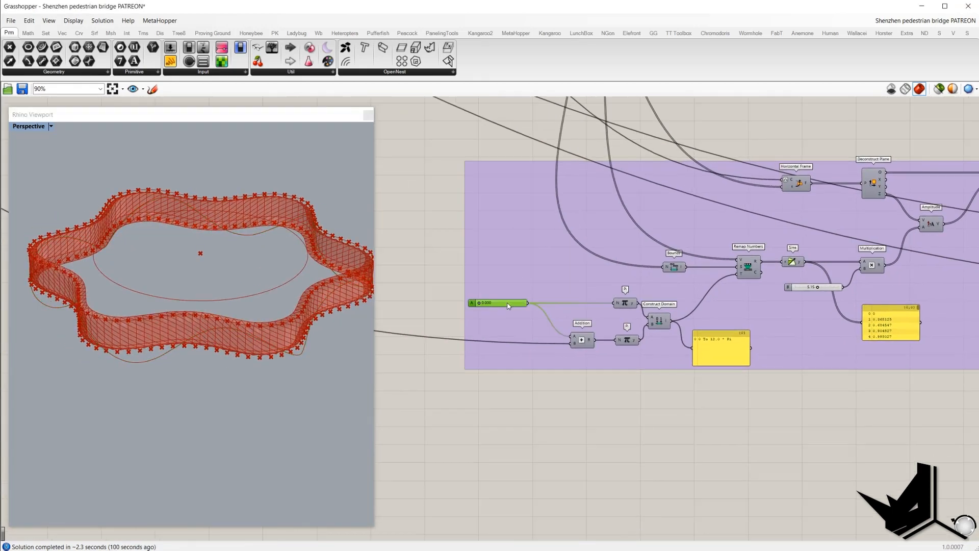
Set the number slider that drives the start of the sine domain to 0 and inspect the wave around the bridge
{"action": "double_click", "coordinate": [508, 302]}
{"action": "type", "text": "0"}
{"action": "left_click", "coordinate": [511, 303]}
{"action": "mouse_move", "coordinate": [204, 331]}
{"action": "right_mouse_down"}
{"action": "mouse_move", "coordinate": [236, 329]}
{"action": "mouse_move", "coordinate": [141, 329]}
{"action": "mouse_move", "coordinate": [259, 316]}
{"action": "mouse_move", "coordinate": [204, 309]}
{"action": "mouse_move", "coordinate": [195, 324]}
{"action": "right_mouse_up"}
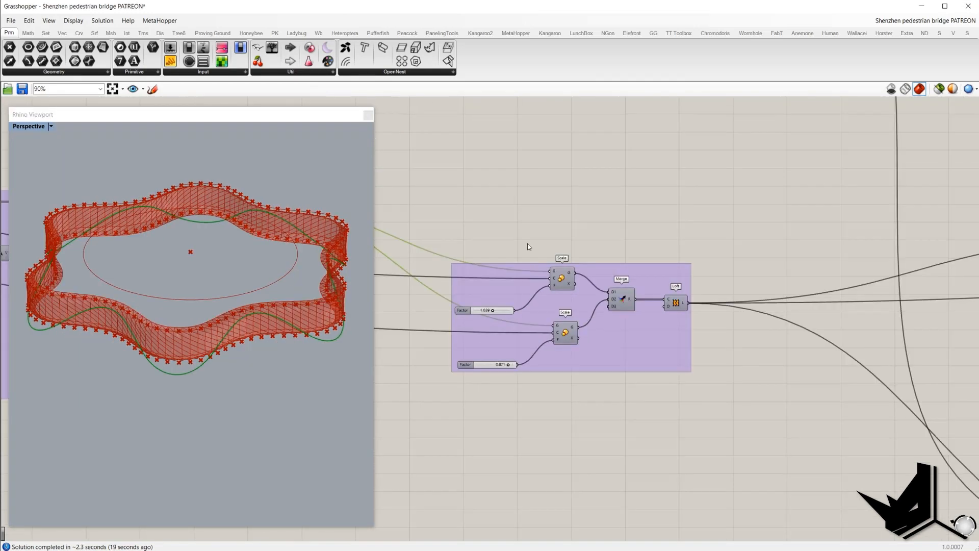
{"action": "right_click_drag", "start_coordinate": [291, 290], "coordinate": [274, 295]}
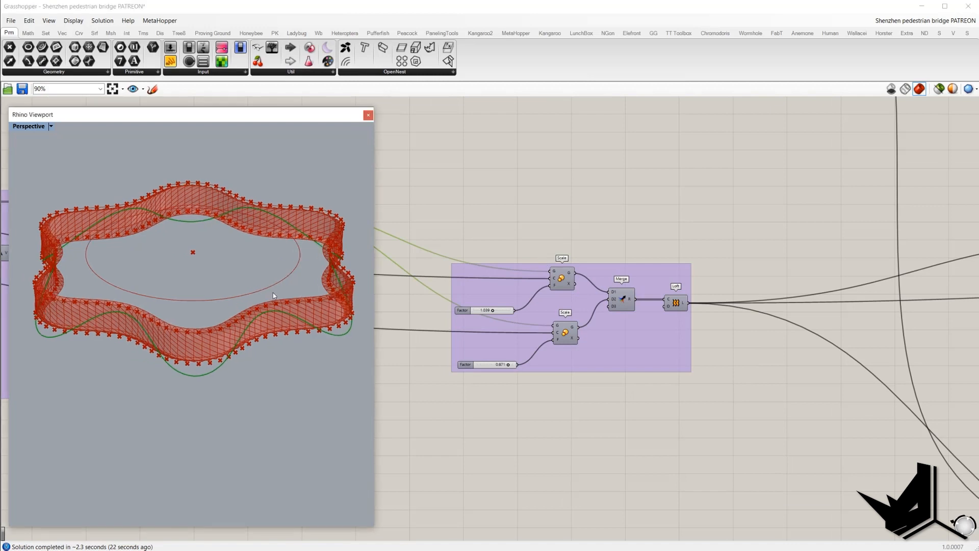
Examine the two Scale components, their Factor sliders and the Point that serves as the scaling centre
{"action": "right_click_drag", "start_coordinate": [546, 235], "coordinate": [648, 248]}
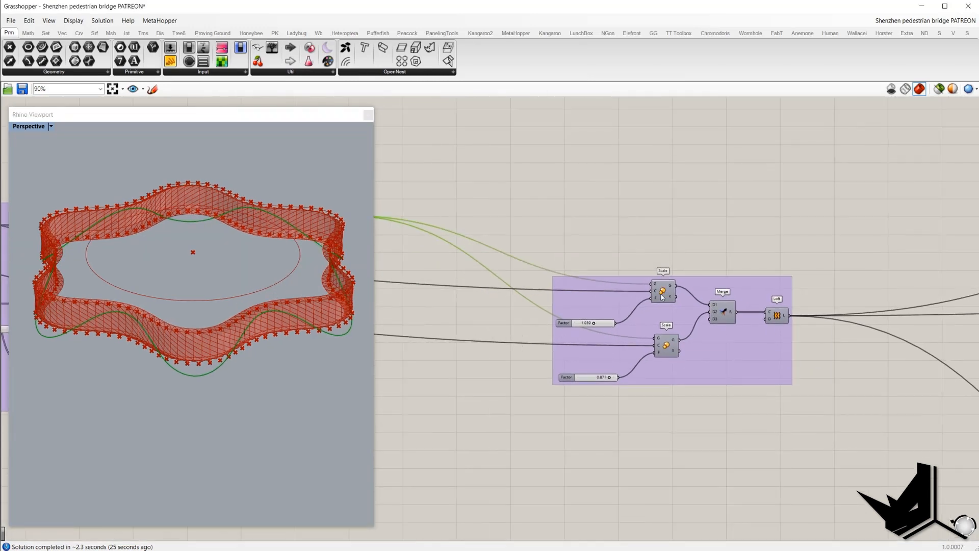
{"action": "left_click", "coordinate": [598, 324]}
{"action": "left_click", "coordinate": [598, 376]}
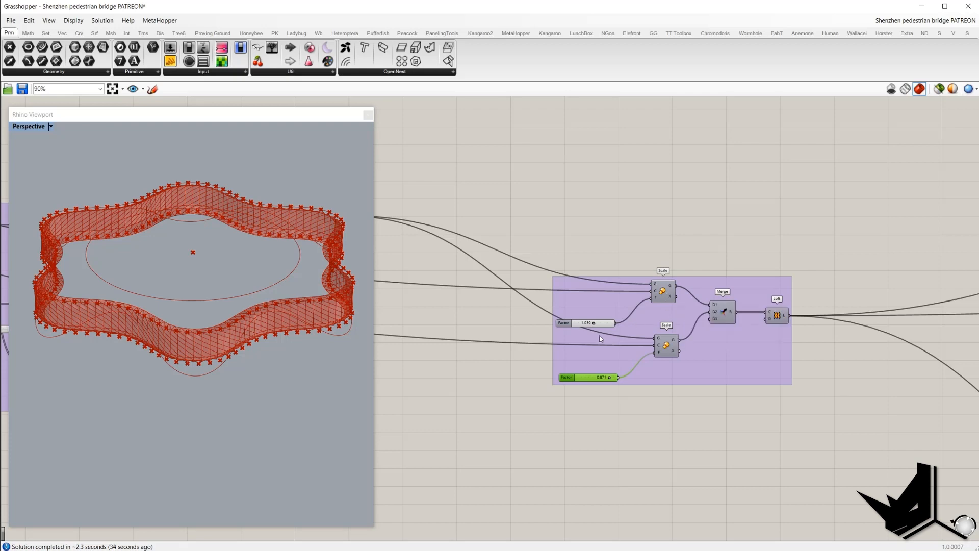
{"action": "left_click", "coordinate": [666, 346]}
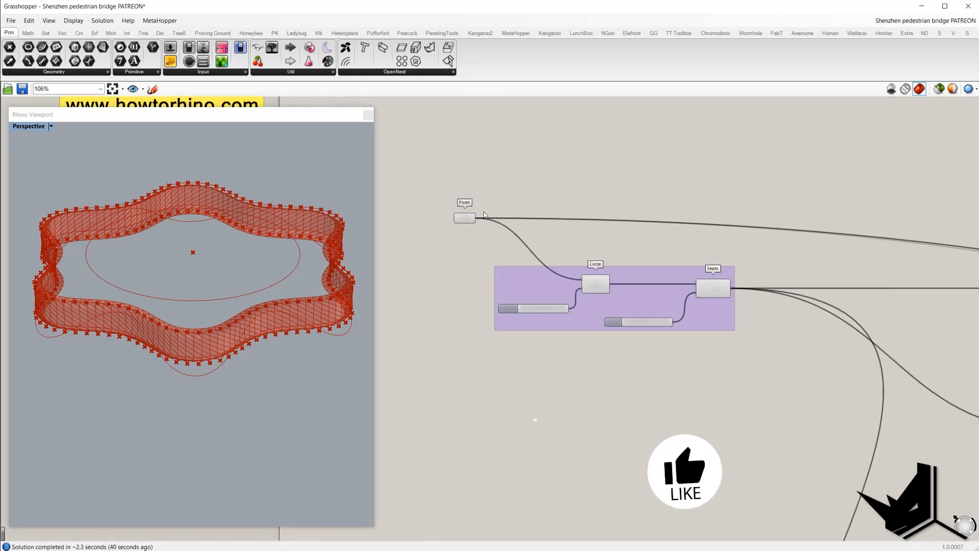
{"action": "left_click", "coordinate": [465, 217]}
{"action": "scroll", "coordinate": [504, 226], "scroll_direction": "down", "scroll_amount": 6}
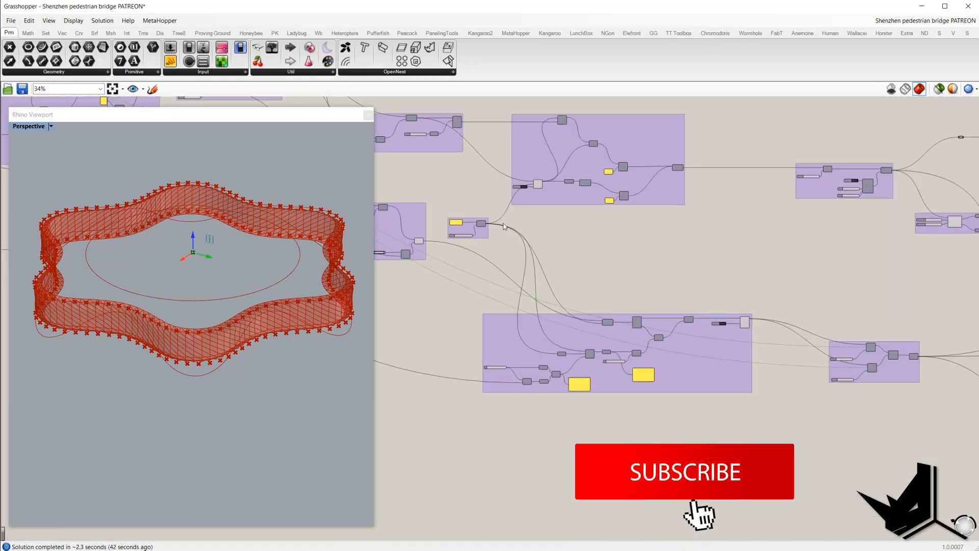
Inspect the merged scaled curves, and turn on the preview of the Loft component that joins them
{"action": "scroll", "coordinate": [750, 337], "scroll_direction": "up", "scroll_amount": 3}
{"action": "right_click_drag", "start_coordinate": [750, 336], "coordinate": [393, 327]}
{"action": "scroll", "coordinate": [638, 371], "scroll_direction": "up", "scroll_amount": 3}
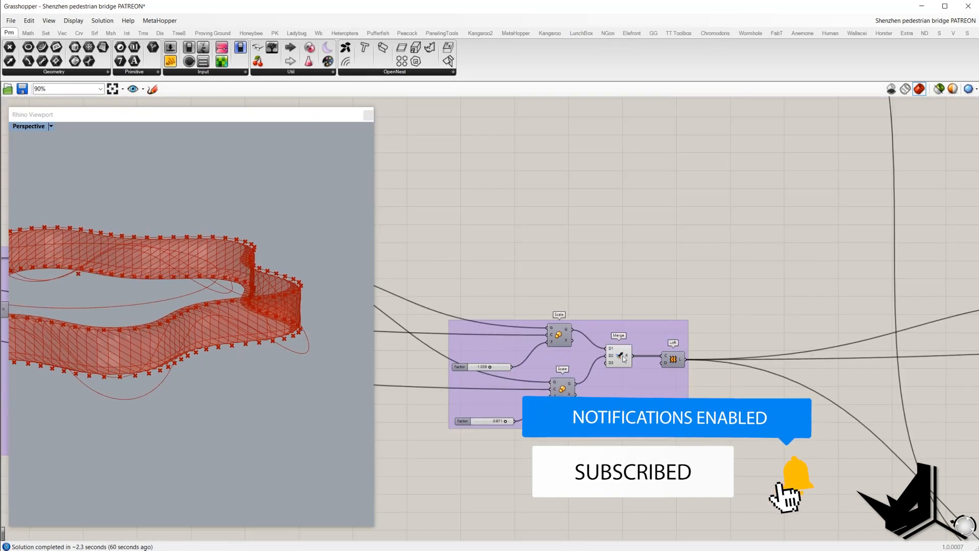
{"action": "left_click", "coordinate": [623, 356]}
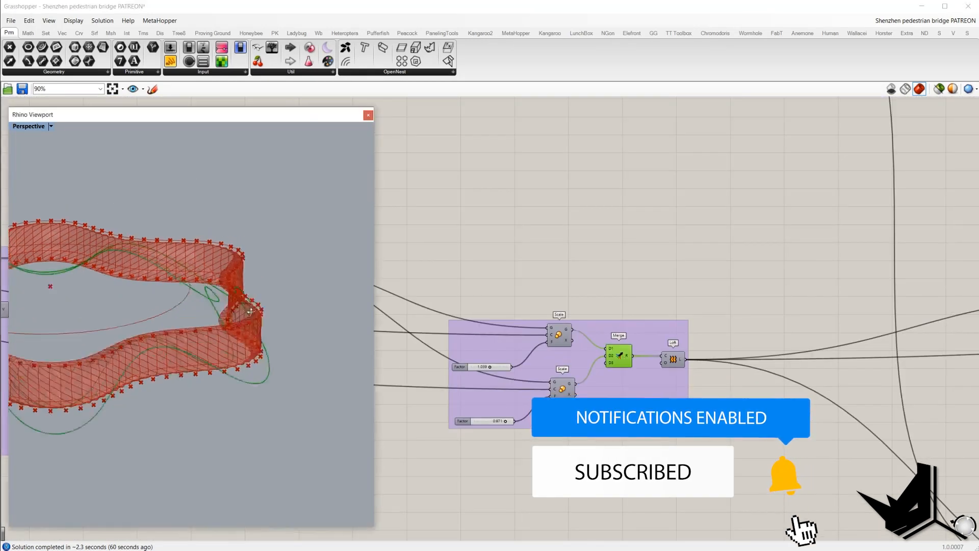
{"action": "left_click", "coordinate": [673, 360]}
{"action": "right_click", "coordinate": [686, 289]}
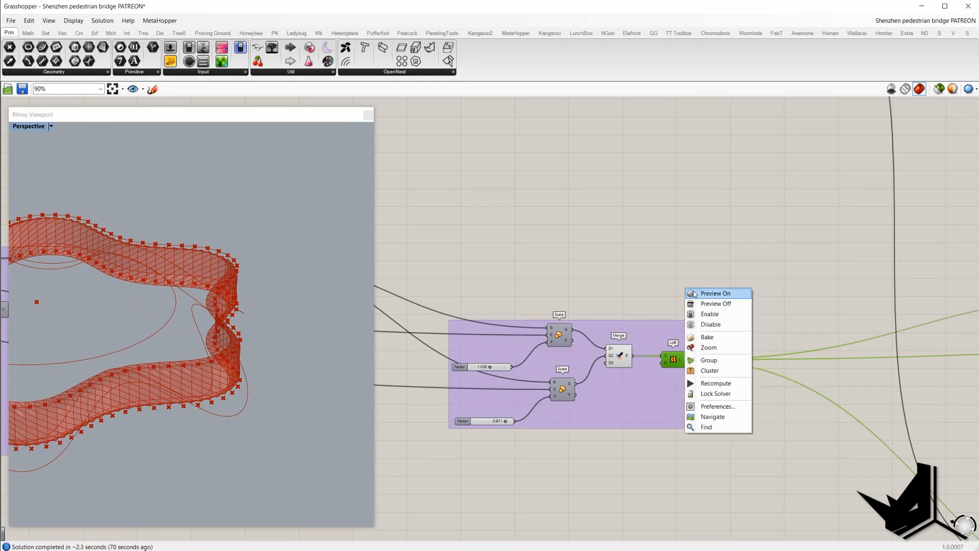
{"action": "left_click", "coordinate": [693, 294]}
{"action": "right_click_drag", "start_coordinate": [101, 311], "coordinate": [291, 328]}
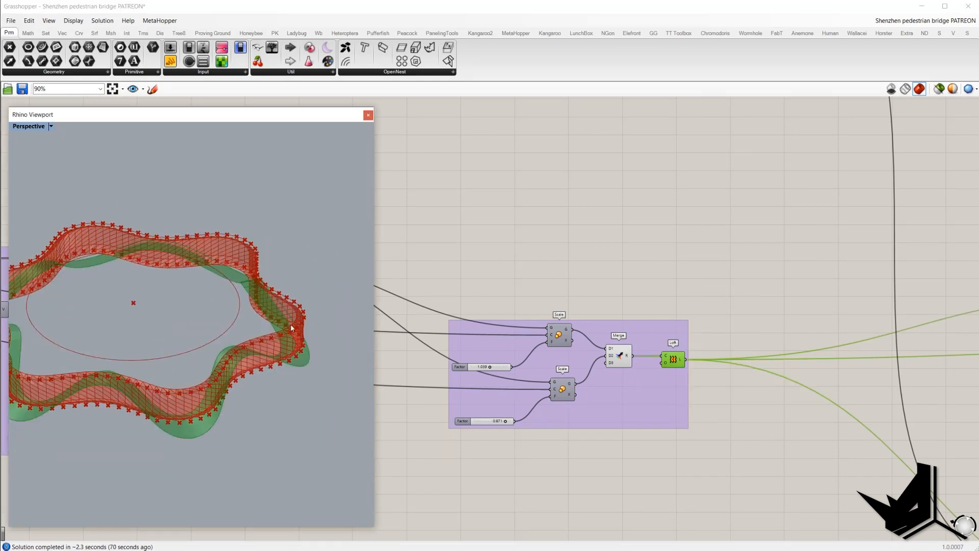
{"action": "right_click_drag", "start_coordinate": [201, 341], "coordinate": [232, 345]}
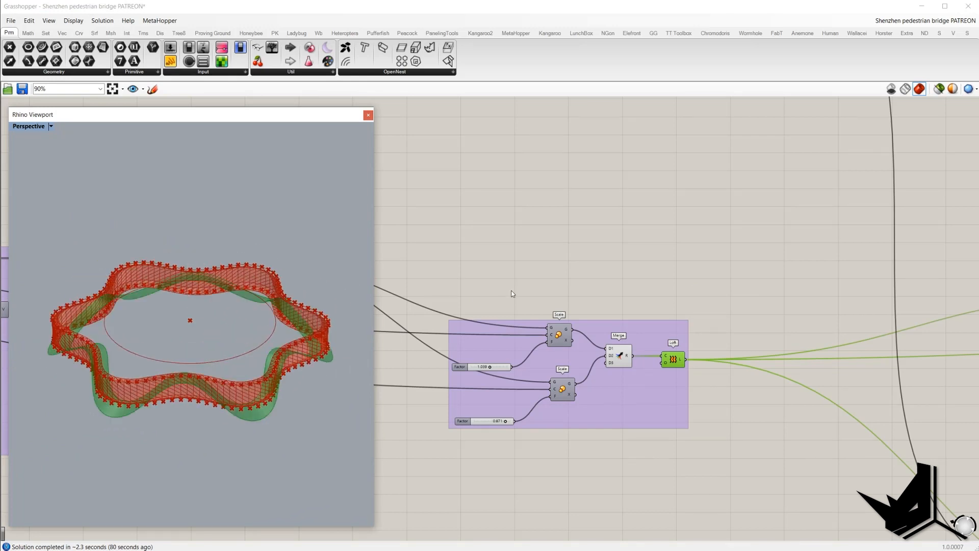
Select Skewed Quads and Loft in turn to compare the bridge's panels with the wavy lofted surface
{"action": "scroll", "coordinate": [501, 292], "scroll_direction": "down", "scroll_amount": 5}
{"action": "right_click_drag", "start_coordinate": [741, 238], "coordinate": [568, 261]}
{"action": "scroll", "coordinate": [622, 309], "scroll_direction": "up", "scroll_amount": 4}
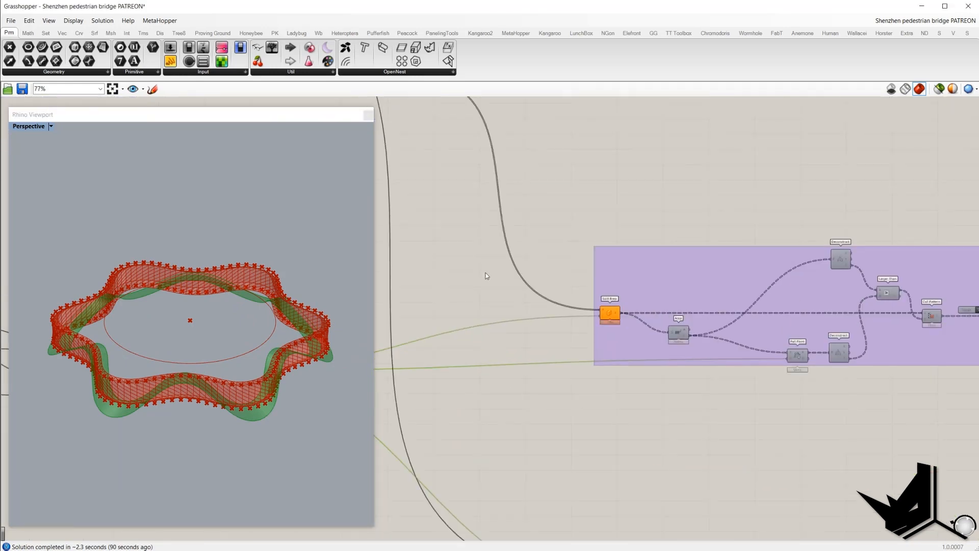
{"action": "right_click_drag", "start_coordinate": [485, 275], "coordinate": [739, 382]}
{"action": "scroll", "coordinate": [612, 223], "scroll_direction": "up", "scroll_amount": 3}
{"action": "left_click", "coordinate": [505, 174]}
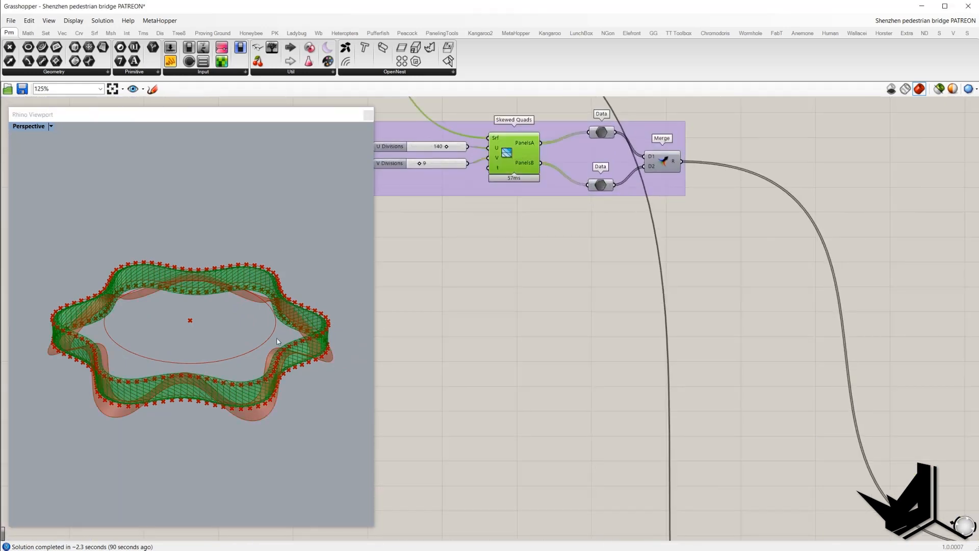
{"action": "right_click_drag", "start_coordinate": [490, 334], "coordinate": [675, 228]}
{"action": "scroll", "coordinate": [623, 285], "scroll_direction": "down", "scroll_amount": 4}
{"action": "scroll", "coordinate": [490, 469], "scroll_direction": "up", "scroll_amount": 3}
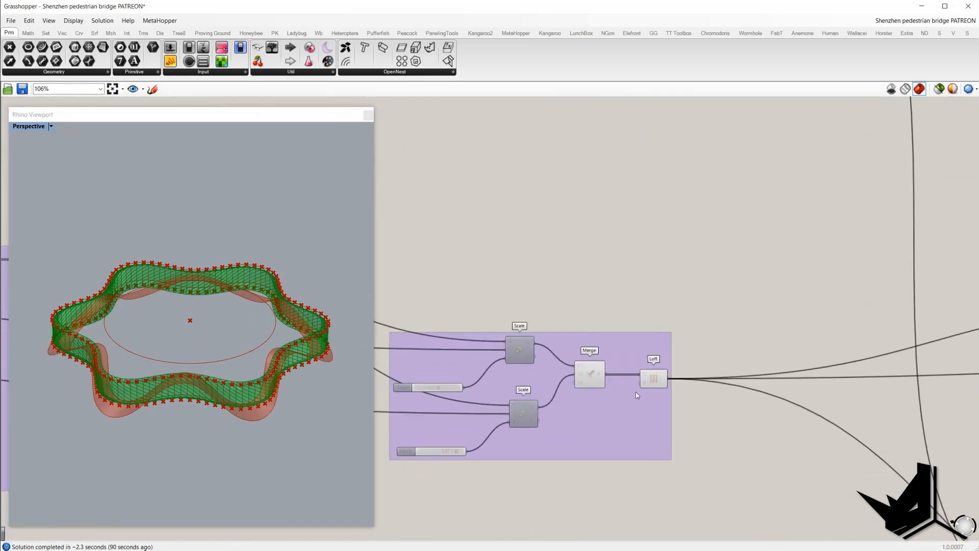
{"action": "left_click", "coordinate": [647, 378]}
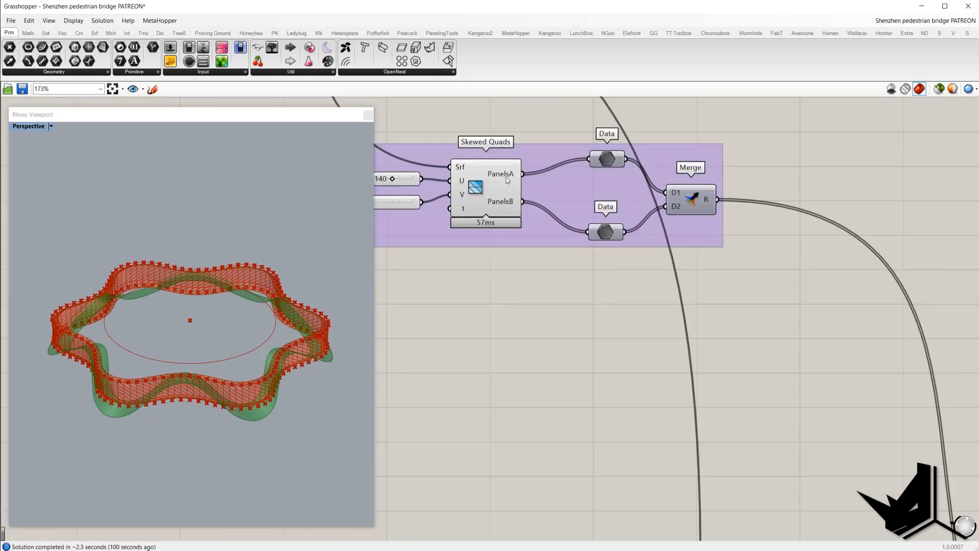
{"action": "left_click", "coordinate": [506, 176]}
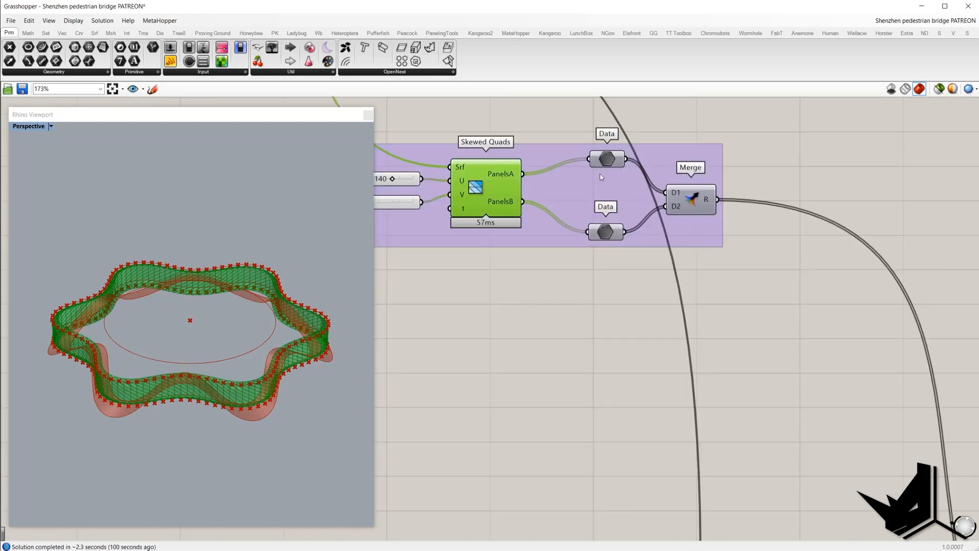
Turn on the preview of the Merge after Skewed Quads, and turn off the preview of Skewed Quads itself
{"action": "left_click", "coordinate": [703, 204]}
{"action": "middle_click", "coordinate": [768, 250]}
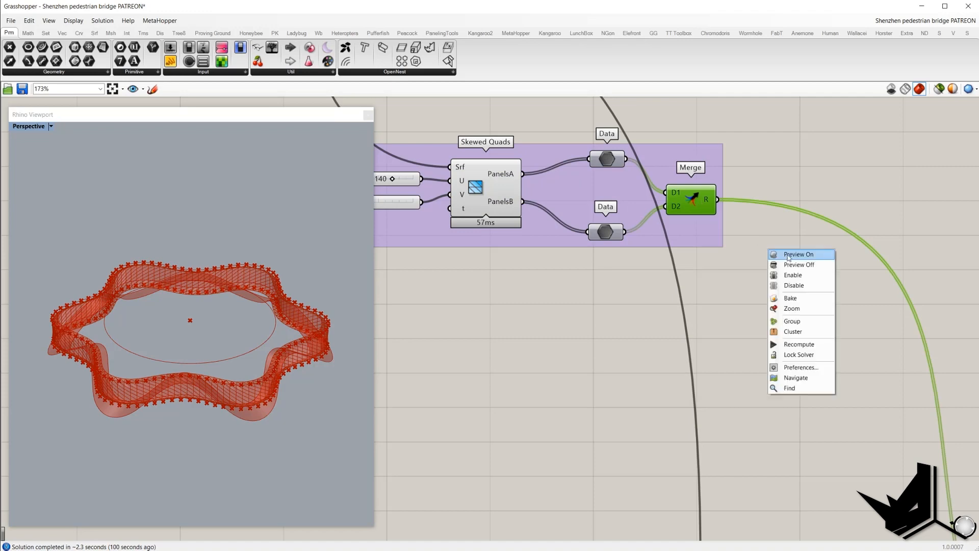
{"action": "left_click", "coordinate": [788, 257]}
{"action": "scroll", "coordinate": [647, 290], "scroll_direction": "down", "scroll_amount": 2}
{"action": "left_click_drag", "start_coordinate": [603, 314], "coordinate": [589, 270]}
{"action": "left_click_drag", "start_coordinate": [543, 208], "coordinate": [455, 146]}
{"action": "middle_click", "coordinate": [470, 134]}
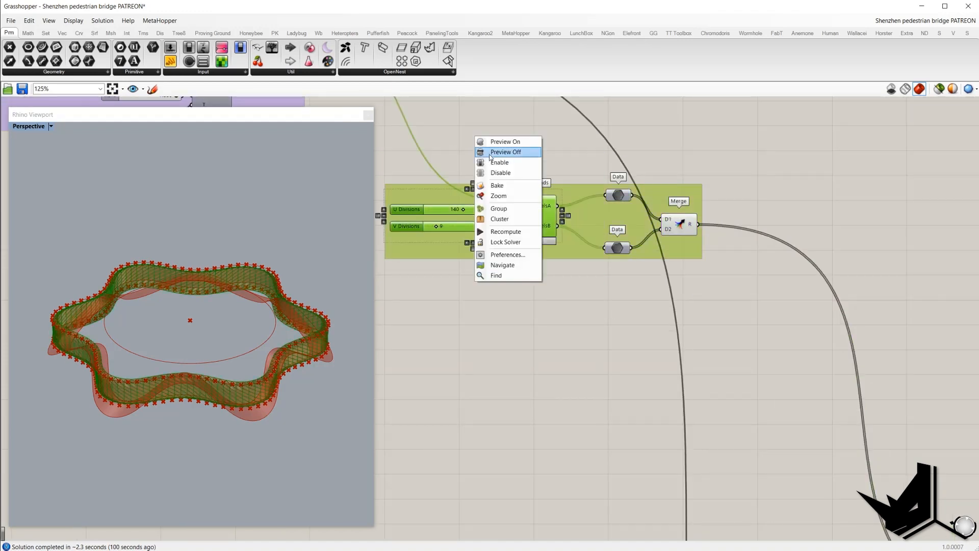
{"action": "left_click", "coordinate": [499, 154]}
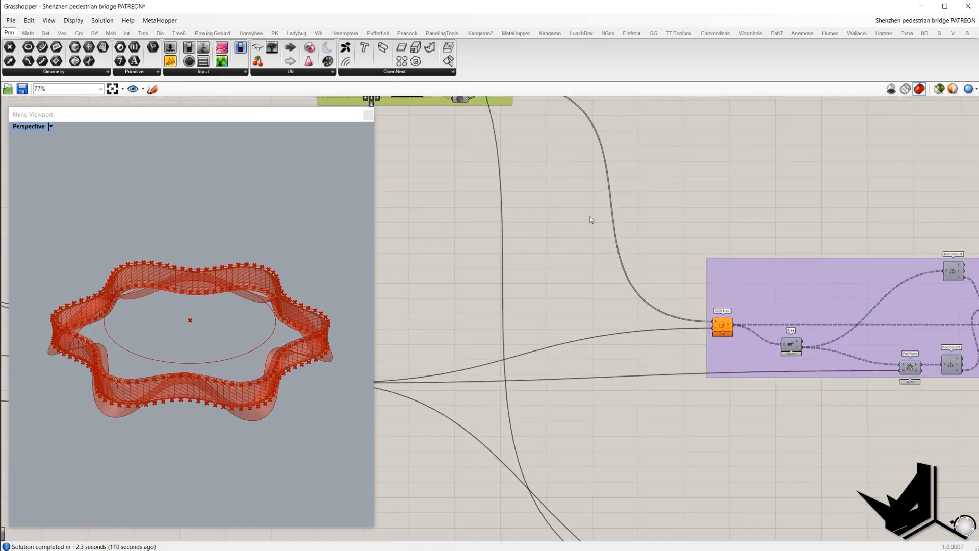
Examine where the lofted surface cuts the panels, and turn on the preview of the Split Brep component
{"action": "scroll", "coordinate": [714, 342], "scroll_direction": "up", "scroll_amount": 3}
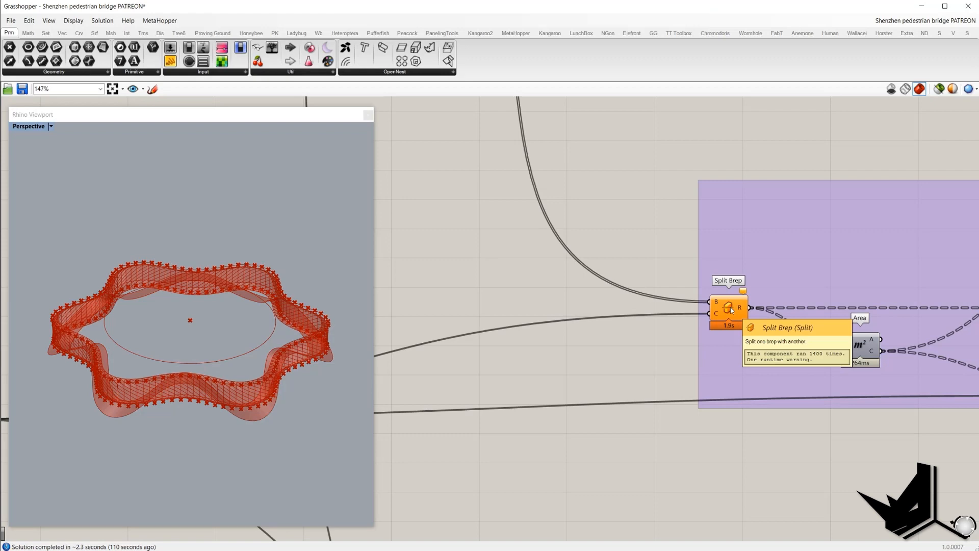
{"action": "scroll", "coordinate": [731, 309], "scroll_direction": "down", "scroll_amount": 2}
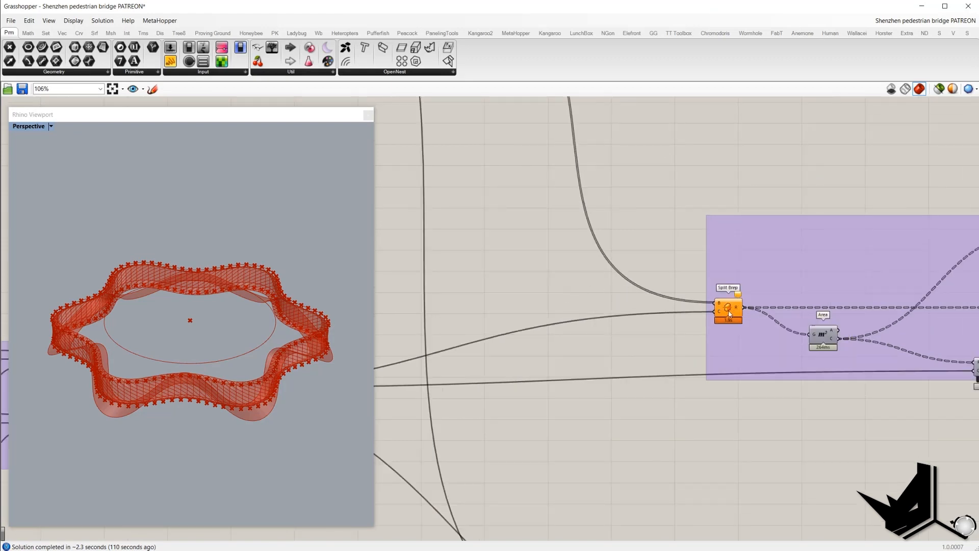
{"action": "scroll", "coordinate": [198, 406], "scroll_direction": "up", "scroll_amount": 4}
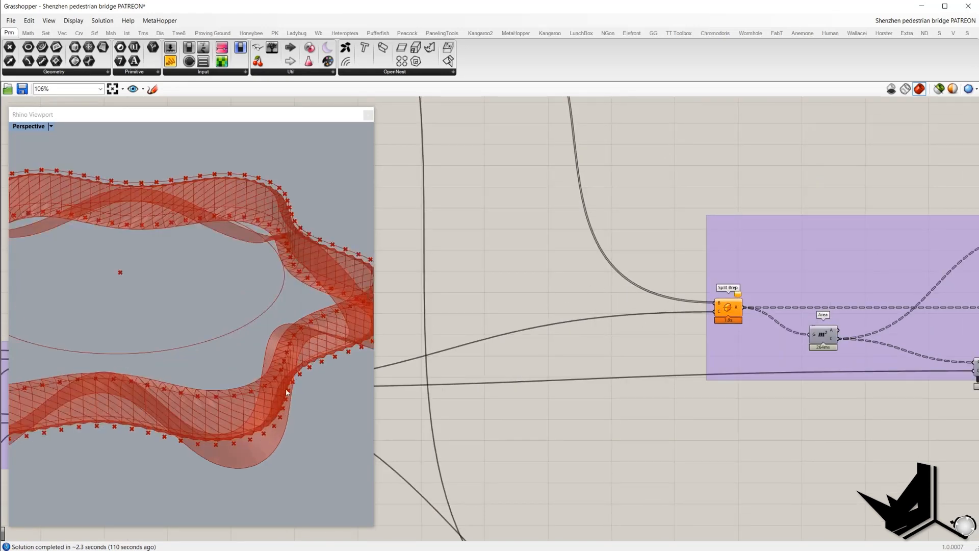
{"action": "scroll", "coordinate": [713, 327], "scroll_direction": "down", "scroll_amount": 5}
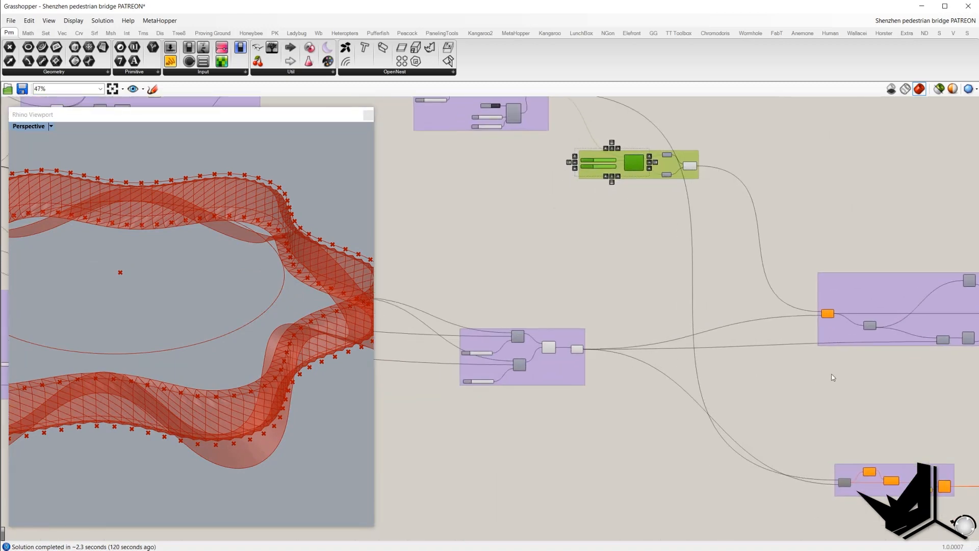
{"action": "right_click_drag", "start_coordinate": [824, 324], "coordinate": [655, 308]}
{"action": "scroll", "coordinate": [654, 308], "scroll_direction": "up", "scroll_amount": 5}
{"action": "left_click", "coordinate": [653, 292]}
{"action": "middle_click", "coordinate": [653, 292]}
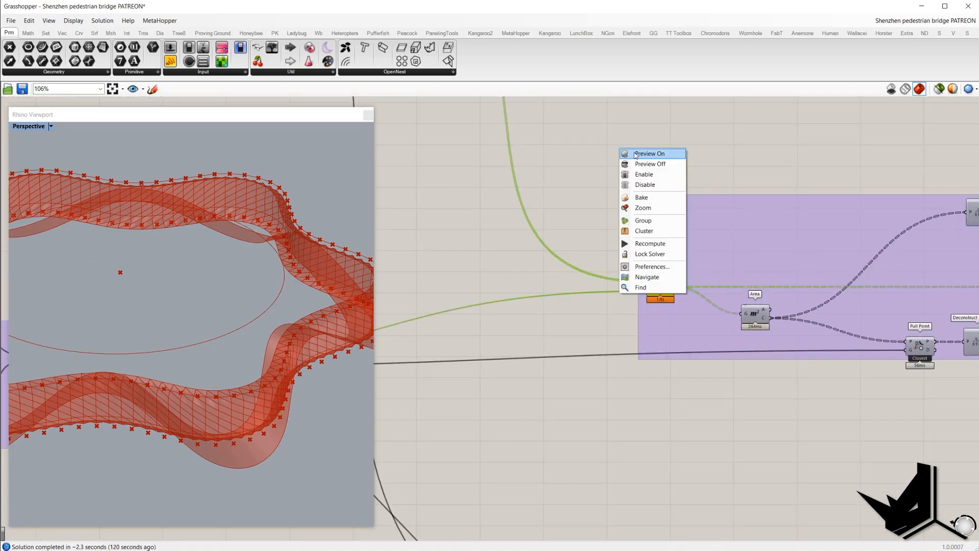
{"action": "left_click", "coordinate": [636, 155]}
Turn off the preview of the component groups that precede Split Brep in the definition
{"action": "scroll", "coordinate": [596, 164], "scroll_direction": "down", "scroll_amount": 6}
{"action": "left_click_drag", "start_coordinate": [688, 367], "coordinate": [431, 151]}
{"action": "right_click", "coordinate": [416, 160]}
{"action": "left_click", "coordinate": [443, 175]}
{"action": "scroll", "coordinate": [234, 313], "scroll_direction": "down", "scroll_amount": 5}
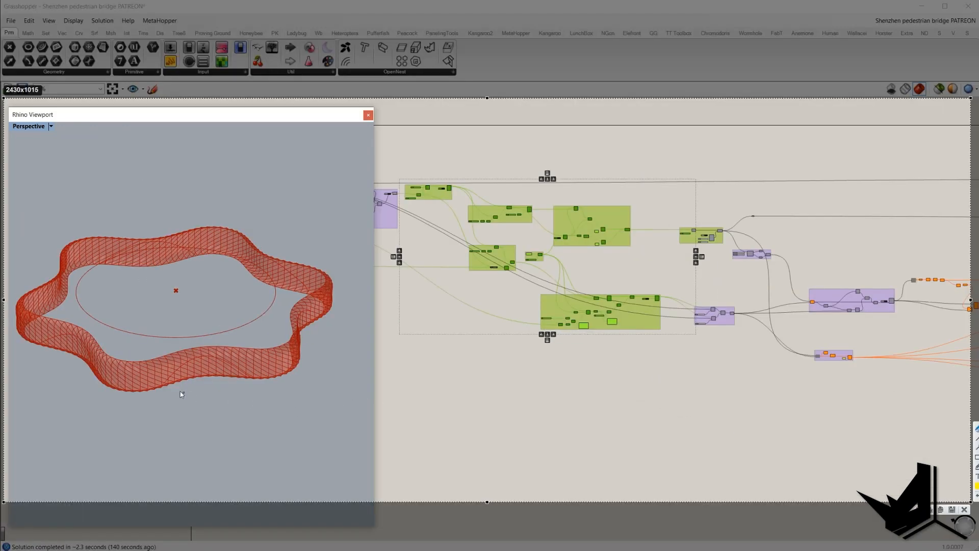
Outline and hatch the arched lower areas on four sides of the bridge ring in yellow, and close the annotation
{"action": "mouse_move", "coordinate": [158, 388]}
{"action": "left_mouse_down"}
{"action": "mouse_move", "coordinate": [227, 365]}
{"action": "mouse_move", "coordinate": [236, 376]}
{"action": "left_mouse_up"}
{"action": "mouse_move", "coordinate": [165, 368]}
{"action": "left_mouse_down"}
{"action": "mouse_move", "coordinate": [159, 383]}
{"action": "mouse_move", "coordinate": [212, 376]}
{"action": "left_mouse_up"}
{"action": "left_click_drag", "start_coordinate": [40, 344], "coordinate": [93, 373]}
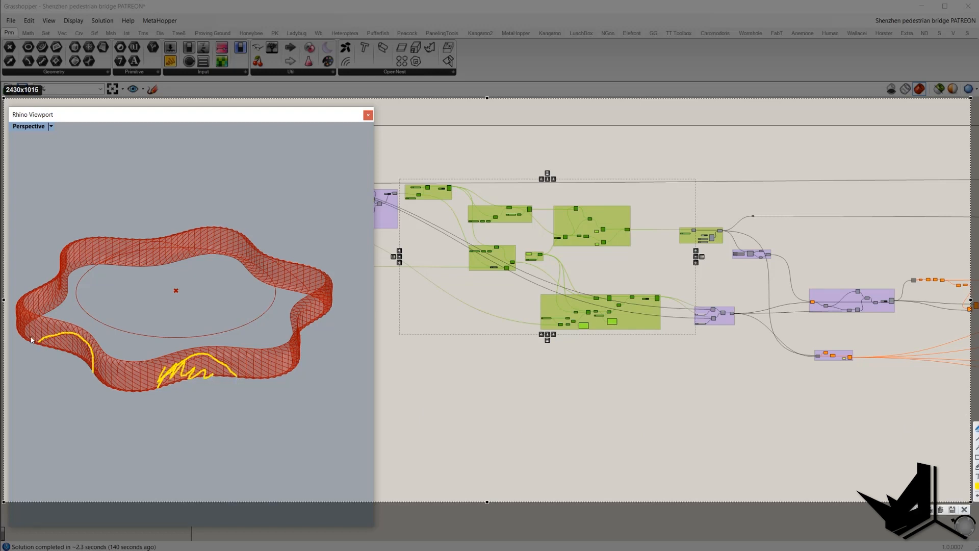
{"action": "left_click_drag", "start_coordinate": [47, 348], "coordinate": [87, 359]}
{"action": "left_click_drag", "start_coordinate": [101, 265], "coordinate": [192, 257]}
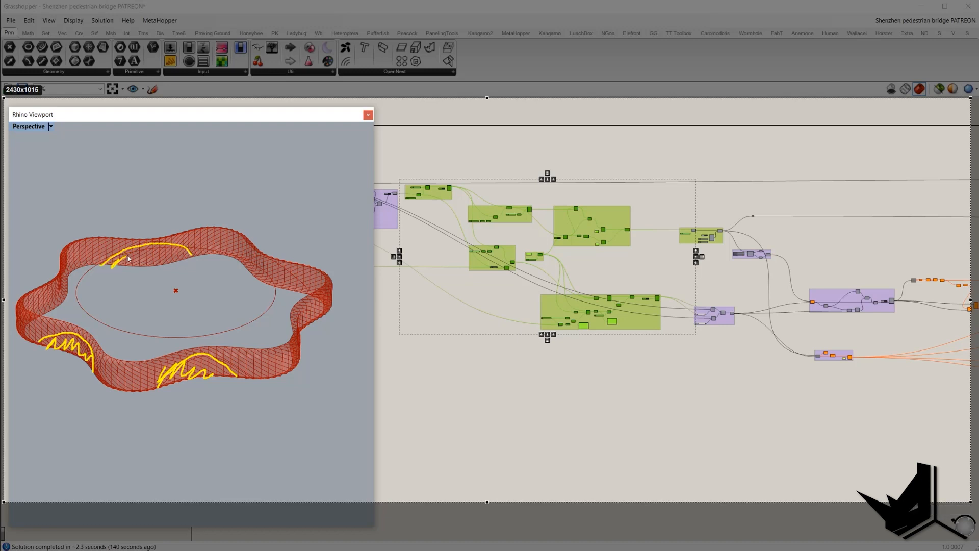
{"action": "left_click_drag", "start_coordinate": [110, 266], "coordinate": [168, 251]}
{"action": "mouse_move", "coordinate": [236, 264]}
{"action": "left_mouse_down"}
{"action": "mouse_move", "coordinate": [261, 258]}
{"action": "mouse_move", "coordinate": [289, 282]}
{"action": "left_mouse_up"}
{"action": "left_click_drag", "start_coordinate": [257, 263], "coordinate": [290, 283]}
{"action": "key", "text": "Escape"}
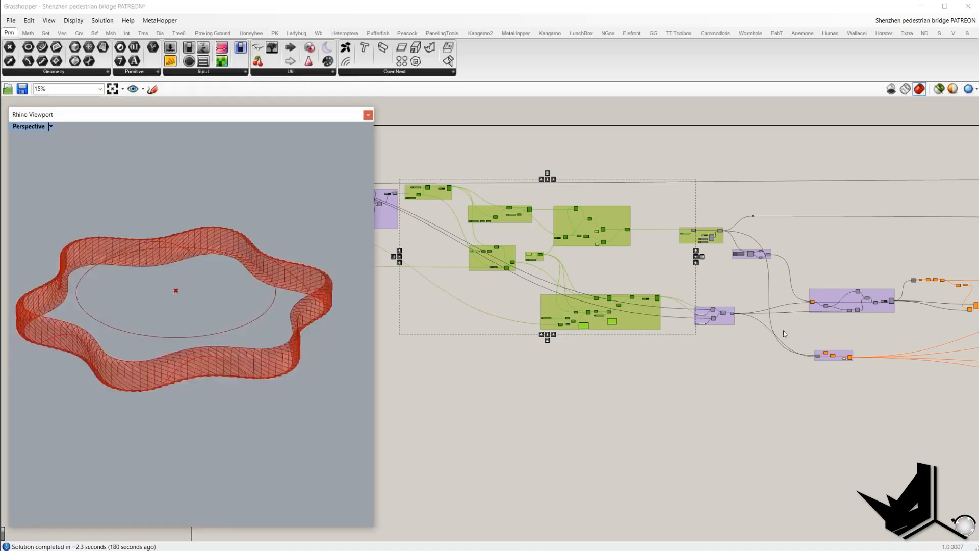
Select the Area component after Split Brep and examine the centroids on the split panels up close
{"action": "right_click_drag", "start_coordinate": [816, 330], "coordinate": [617, 321]}
{"action": "scroll", "coordinate": [656, 272], "scroll_direction": "up", "scroll_amount": 1}
{"action": "left_click", "coordinate": [655, 272]}
{"action": "scroll", "coordinate": [656, 272], "scroll_direction": "up", "scroll_amount": 2}
{"action": "scroll", "coordinate": [591, 316], "scroll_direction": "up", "scroll_amount": 6}
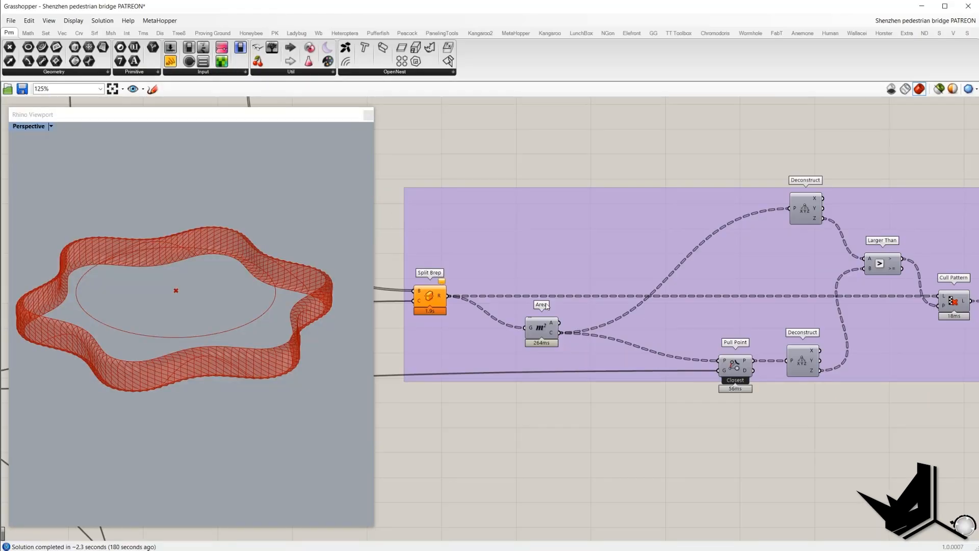
{"action": "left_click", "coordinate": [546, 336]}
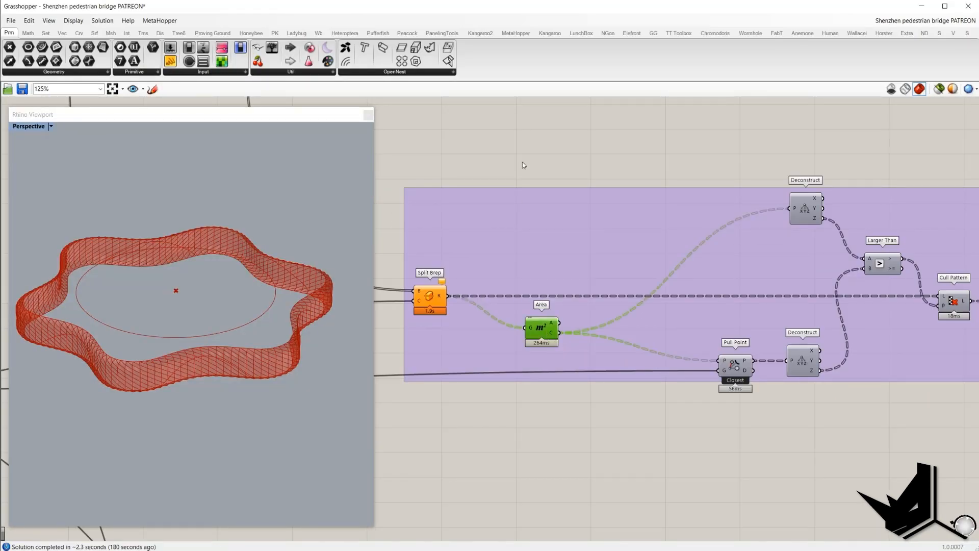
{"action": "scroll", "coordinate": [207, 373], "scroll_direction": "up", "scroll_amount": 4}
{"action": "scroll", "coordinate": [159, 375], "scroll_direction": "up", "scroll_amount": 3}
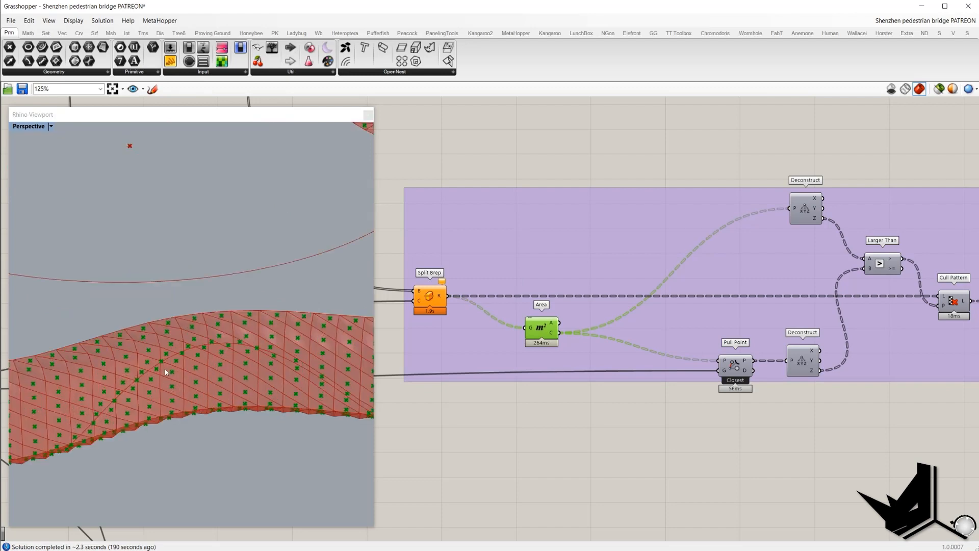
{"action": "scroll", "coordinate": [165, 371], "scroll_direction": "down", "scroll_amount": 2}
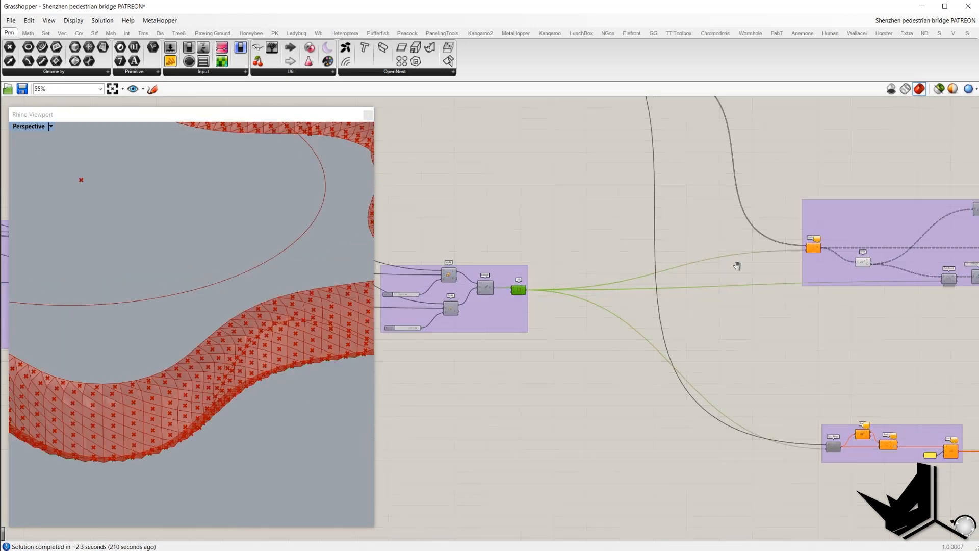
Compare the centroids of the Area component with the wavy lofted surface across the bridge ring
{"action": "right_click_drag", "start_coordinate": [737, 266], "coordinate": [628, 289]}
{"action": "scroll", "coordinate": [745, 290], "scroll_direction": "up", "scroll_amount": 4}
{"action": "left_click", "coordinate": [764, 287]}
{"action": "right_click_drag", "start_coordinate": [390, 355], "coordinate": [759, 293]}
{"action": "right_click_drag", "start_coordinate": [498, 297], "coordinate": [611, 299]}
{"action": "left_click", "coordinate": [502, 277]}
{"action": "scroll", "coordinate": [286, 278], "scroll_direction": "down", "scroll_amount": 6}
{"action": "right_click_drag", "start_coordinate": [309, 271], "coordinate": [212, 315]}
{"action": "scroll", "coordinate": [212, 314], "scroll_direction": "up", "scroll_amount": 2}
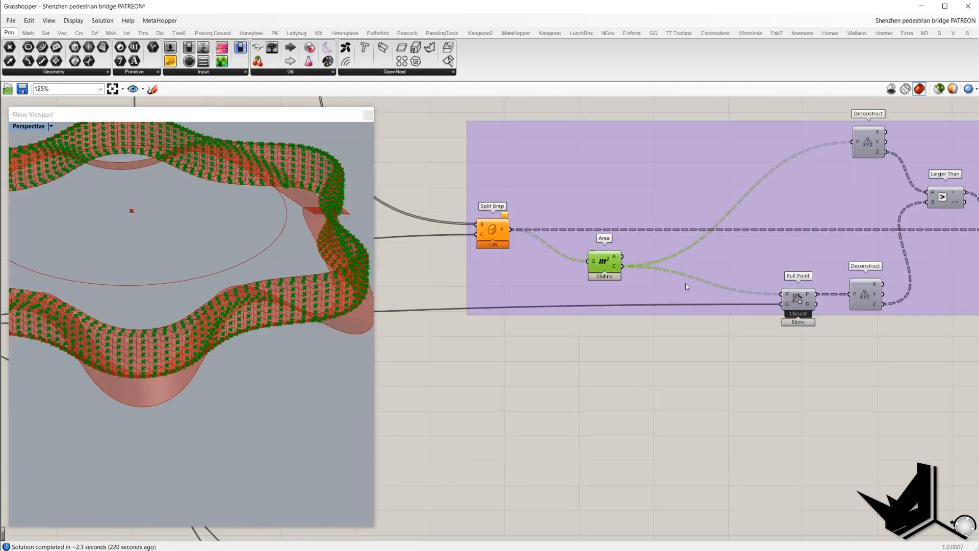
Turn on the preview of the Pull Point component that pulls the panel centroids onto the loft
{"action": "right_click_drag", "start_coordinate": [685, 283], "coordinate": [589, 281]}
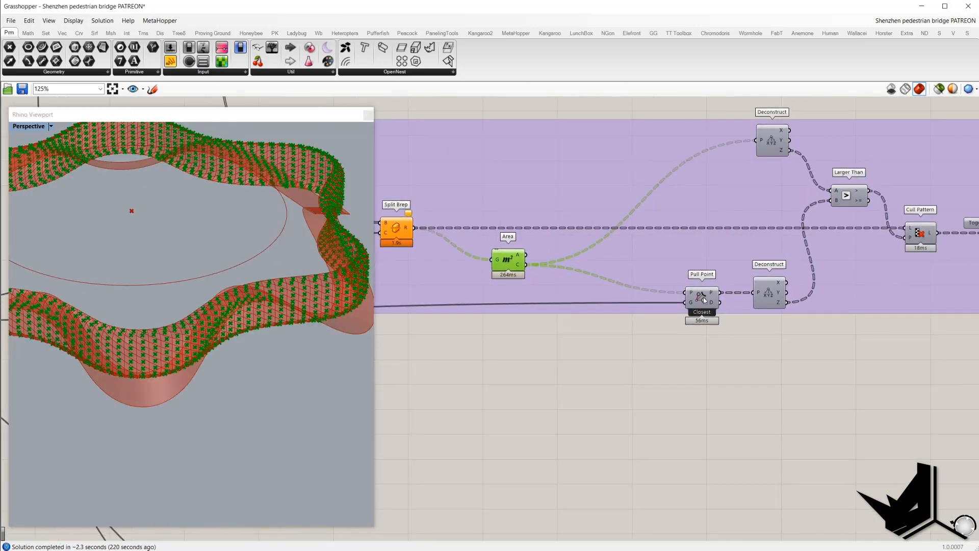
{"action": "left_click", "coordinate": [703, 297]}
{"action": "middle_click", "coordinate": [610, 358]}
{"action": "left_click", "coordinate": [637, 365]}
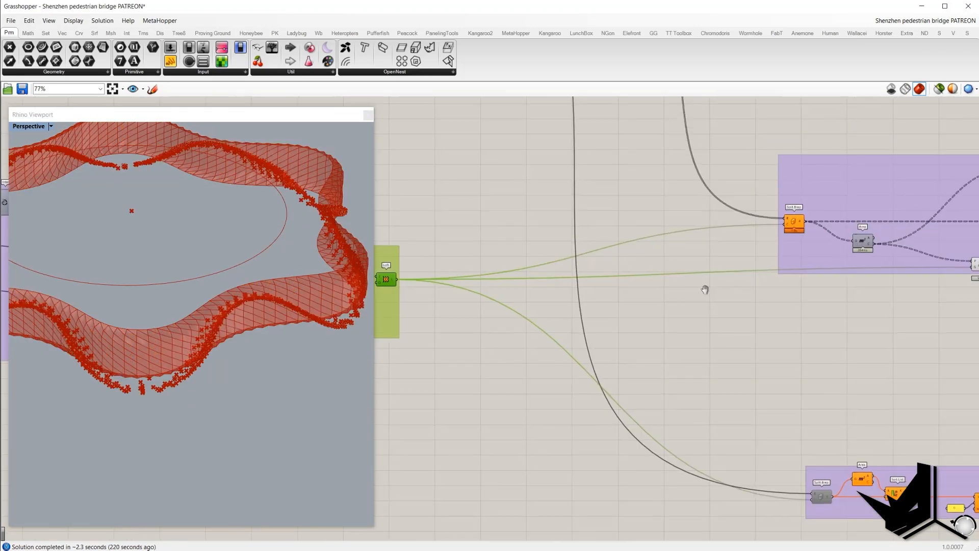
Select the Pull Point component and examine its closest-point output on the wavy loft
{"action": "scroll", "coordinate": [704, 289], "scroll_direction": "up", "scroll_amount": 4}
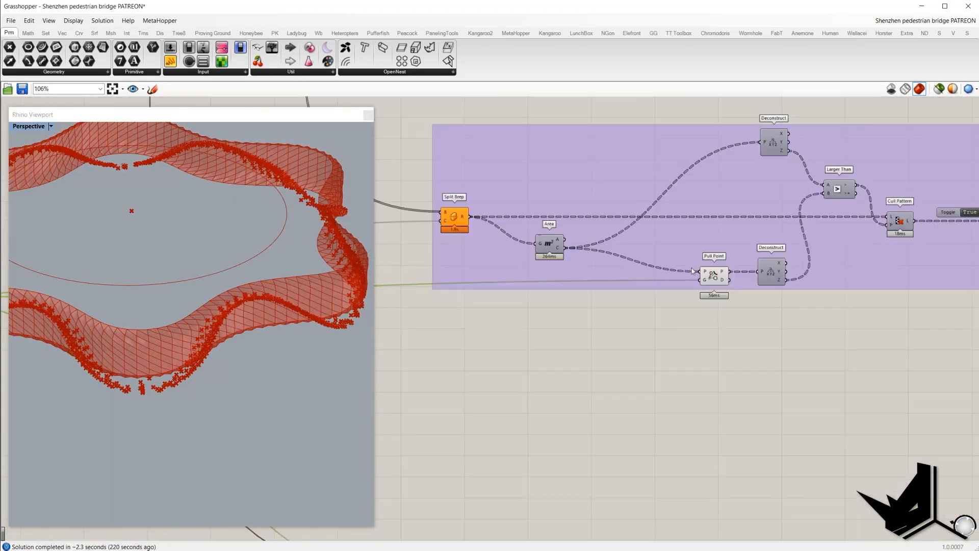
{"action": "left_click", "coordinate": [720, 279]}
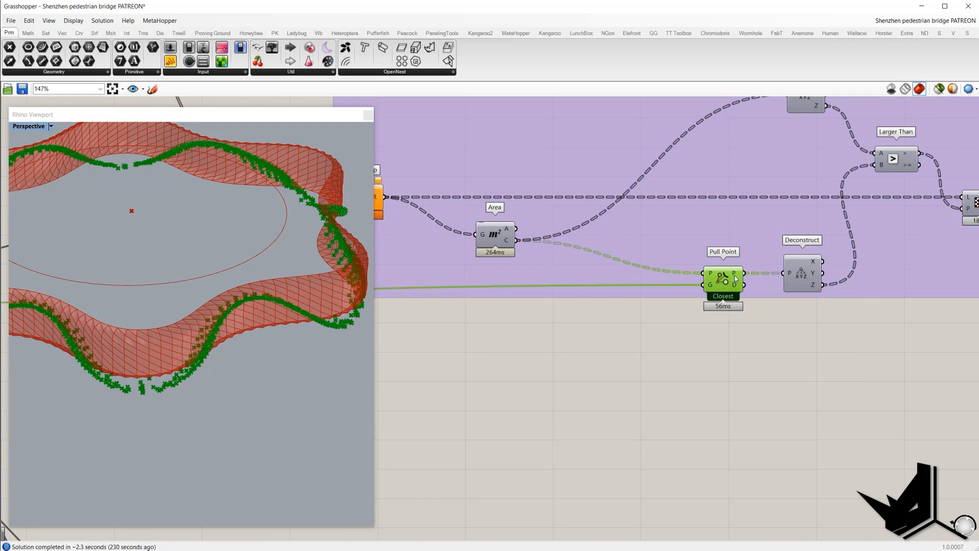
{"action": "mouse_move", "coordinate": [735, 276]}
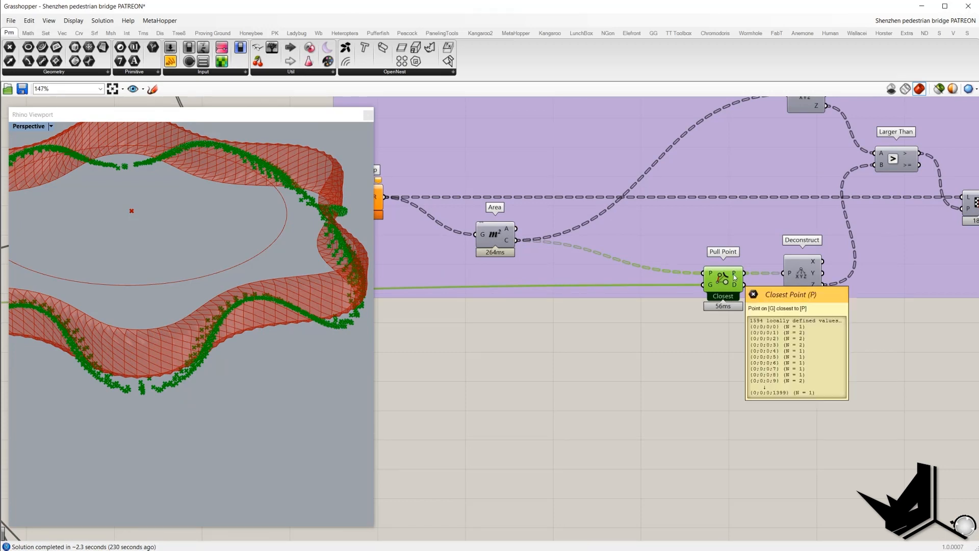
Turn on the preview of the Area component and view its centroids alongside the pulled points
{"action": "left_click", "coordinate": [506, 235]}
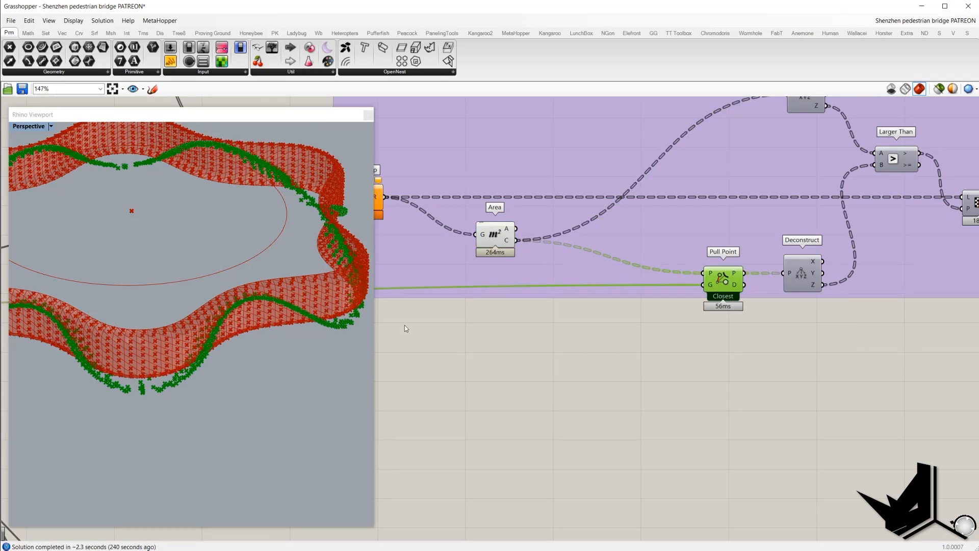
{"action": "scroll", "coordinate": [271, 303], "scroll_direction": "up", "scroll_amount": 3}
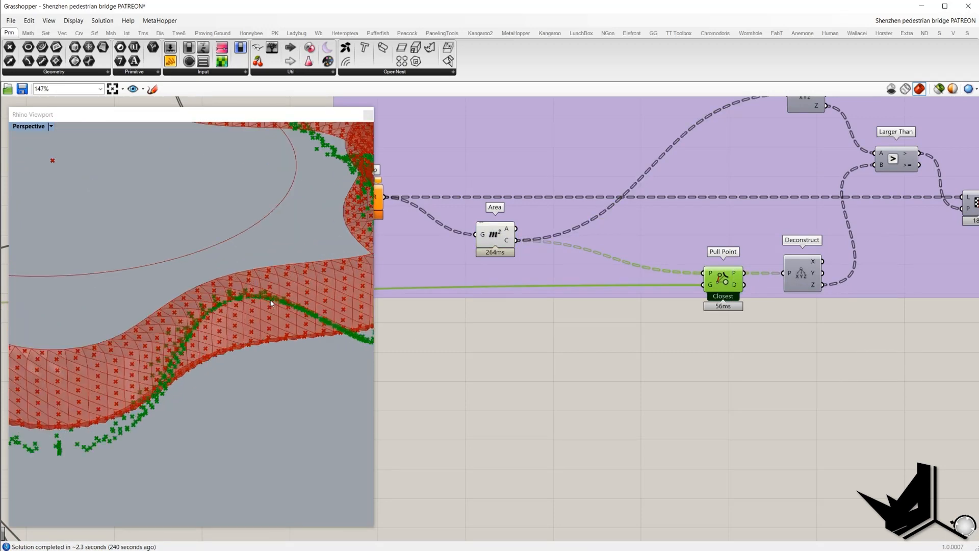
{"action": "right_click_drag", "start_coordinate": [655, 317], "coordinate": [606, 363]}
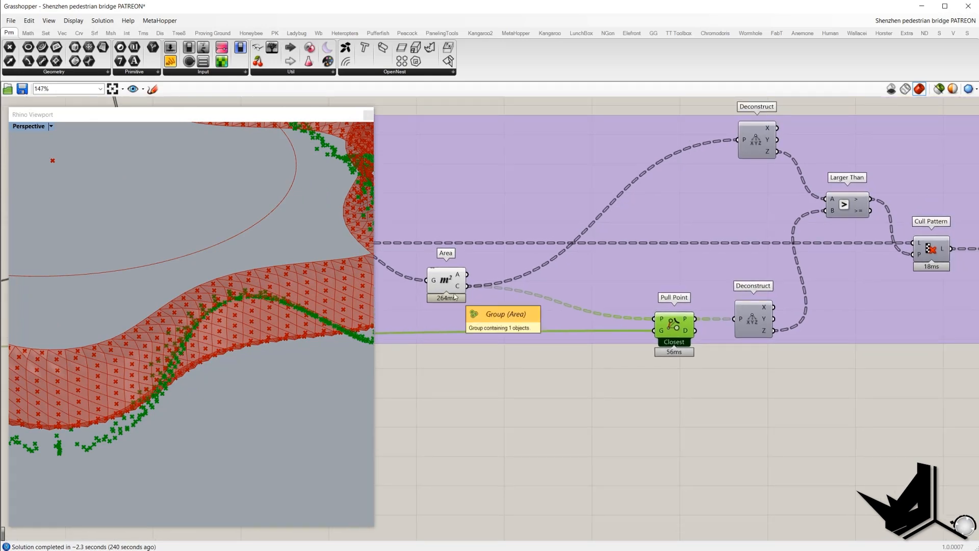
{"action": "mouse_move", "coordinate": [457, 295]}
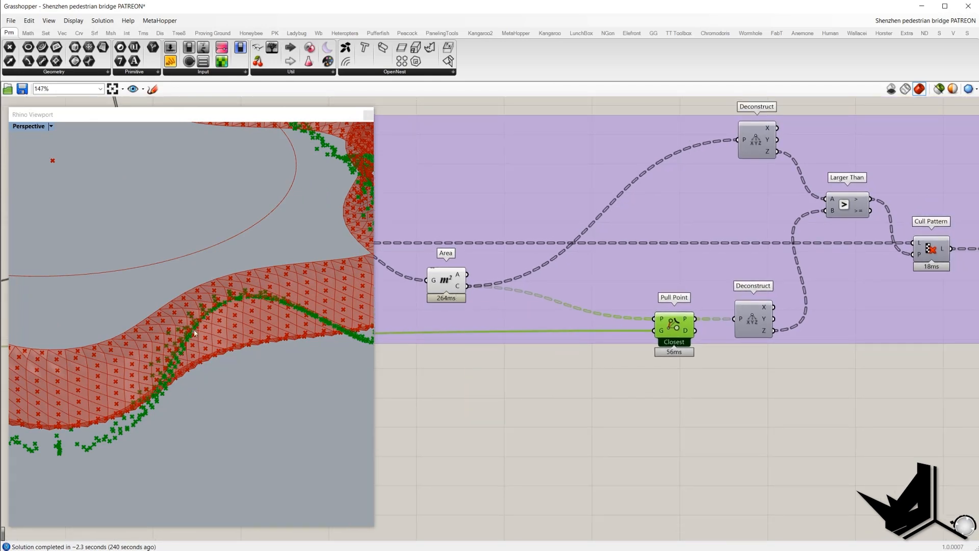
Annotate a panel above the loft line with Z=15 and its pulled point with Z1=12 in yellow, and circle both values
{"action": "key", "text": "Print"}
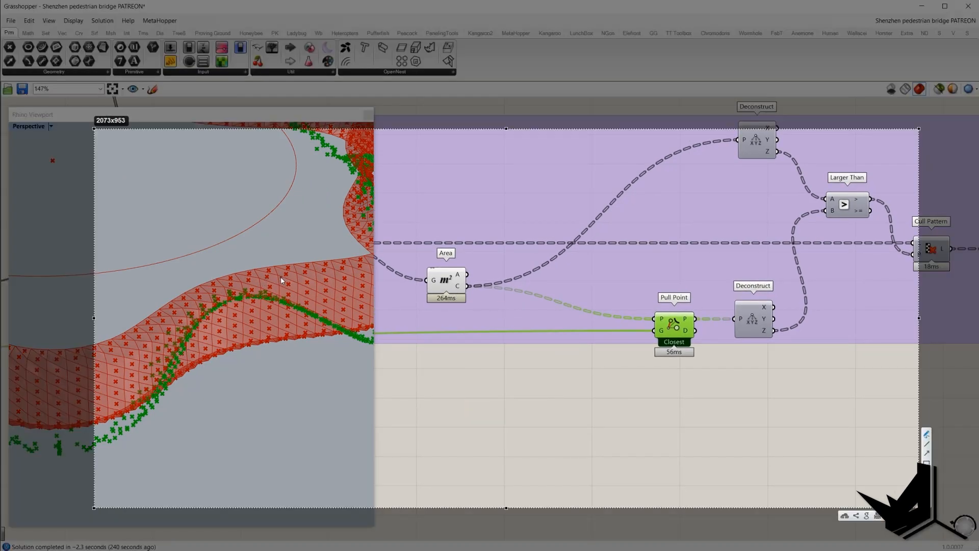
{"action": "mouse_move", "coordinate": [279, 277]}
{"action": "left_mouse_down"}
{"action": "mouse_move", "coordinate": [298, 292]}
{"action": "mouse_move", "coordinate": [276, 279]}
{"action": "left_mouse_up"}
{"action": "left_click", "coordinate": [288, 283]}
{"action": "left_click_drag", "start_coordinate": [287, 283], "coordinate": [326, 245]}
{"action": "left_click_drag", "start_coordinate": [330, 244], "coordinate": [354, 246]}
{"action": "left_click_drag", "start_coordinate": [357, 233], "coordinate": [364, 235]}
{"action": "left_click_drag", "start_coordinate": [286, 304], "coordinate": [305, 319]}
{"action": "mouse_move", "coordinate": [309, 308]}
{"action": "left_mouse_down"}
{"action": "mouse_move", "coordinate": [321, 318]}
{"action": "mouse_move", "coordinate": [334, 313]}
{"action": "left_mouse_up"}
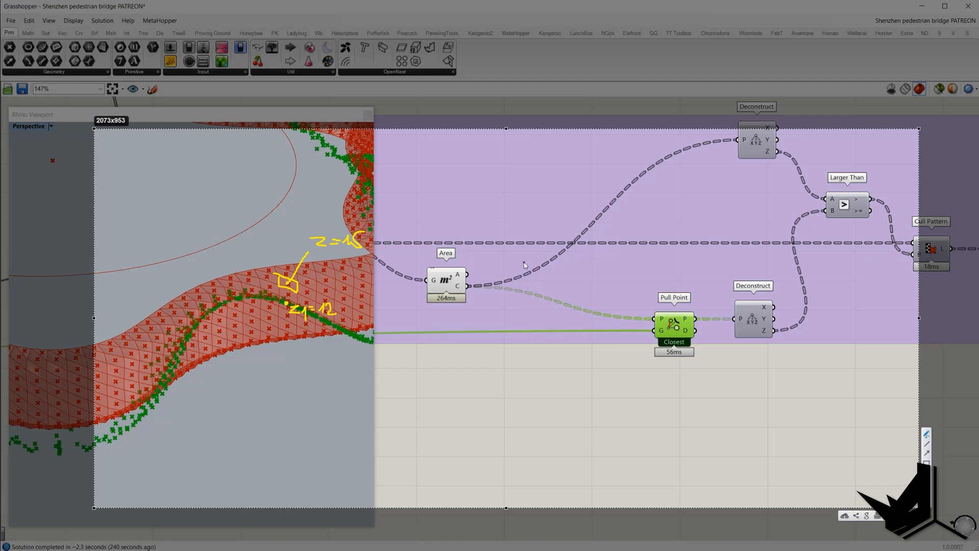
{"action": "mouse_move", "coordinate": [358, 225]}
{"action": "left_mouse_down"}
{"action": "mouse_move", "coordinate": [309, 238]}
{"action": "mouse_move", "coordinate": [380, 255]}
{"action": "mouse_move", "coordinate": [356, 226]}
{"action": "left_mouse_up"}
{"action": "mouse_move", "coordinate": [334, 301]}
{"action": "left_mouse_down"}
{"action": "mouse_move", "coordinate": [316, 297]}
{"action": "mouse_move", "coordinate": [291, 321]}
{"action": "mouse_move", "coordinate": [327, 297]}
{"action": "left_mouse_up"}
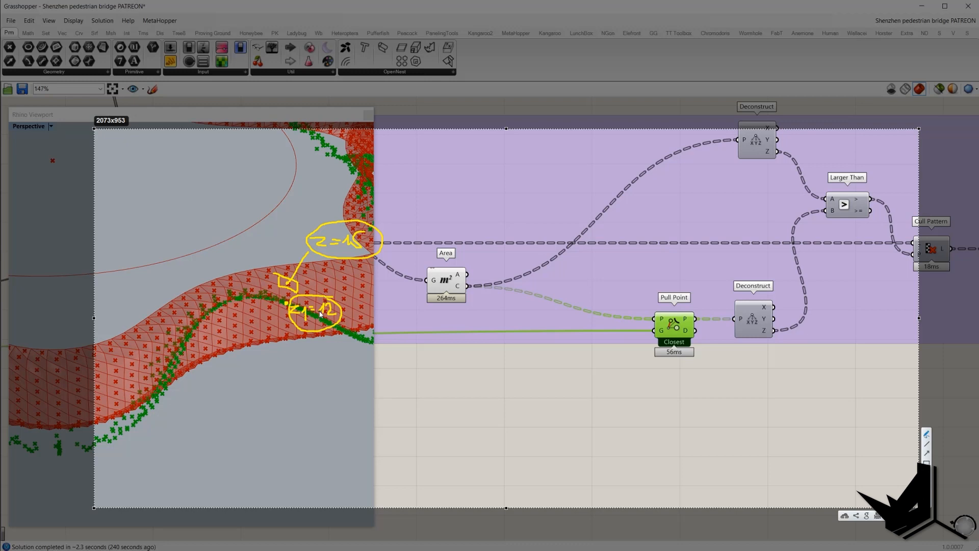
Annotate a panel below the loft line with Z=8 and its pulled point with Z=14, circle both values, cross out the panel and close the annotation
{"action": "left_click_drag", "start_coordinate": [226, 319], "coordinate": [241, 334]}
{"action": "left_click_drag", "start_coordinate": [236, 329], "coordinate": [281, 358]}
{"action": "left_click_drag", "start_coordinate": [209, 287], "coordinate": [226, 289]}
{"action": "mouse_move", "coordinate": [221, 293]}
{"action": "left_mouse_down"}
{"action": "mouse_move", "coordinate": [231, 287]}
{"action": "mouse_move", "coordinate": [239, 299]}
{"action": "left_mouse_up"}
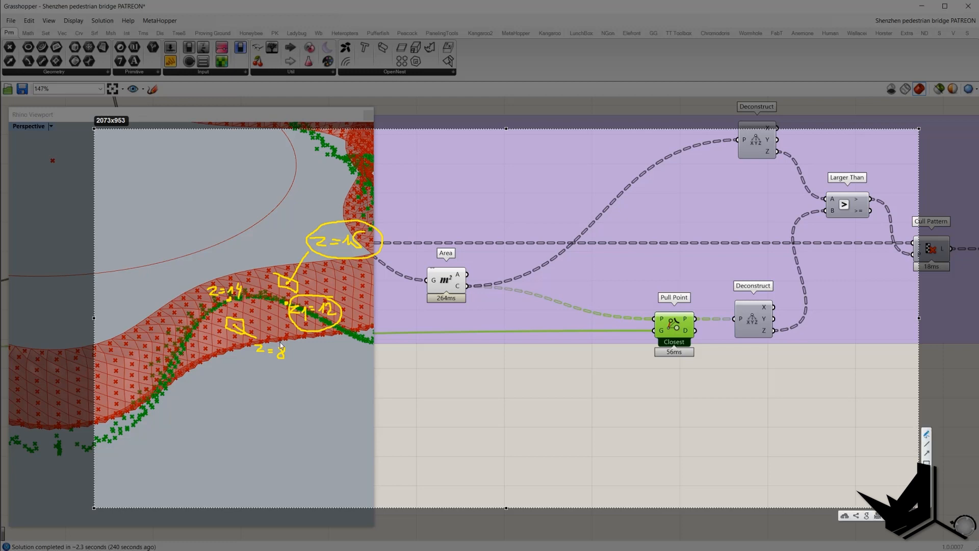
{"action": "mouse_move", "coordinate": [280, 338]}
{"action": "left_mouse_down"}
{"action": "mouse_move", "coordinate": [298, 352]}
{"action": "mouse_move", "coordinate": [281, 337]}
{"action": "left_mouse_up"}
{"action": "mouse_move", "coordinate": [250, 279]}
{"action": "left_mouse_down"}
{"action": "mouse_move", "coordinate": [201, 305]}
{"action": "mouse_move", "coordinate": [255, 288]}
{"action": "mouse_move", "coordinate": [243, 279]}
{"action": "left_mouse_up"}
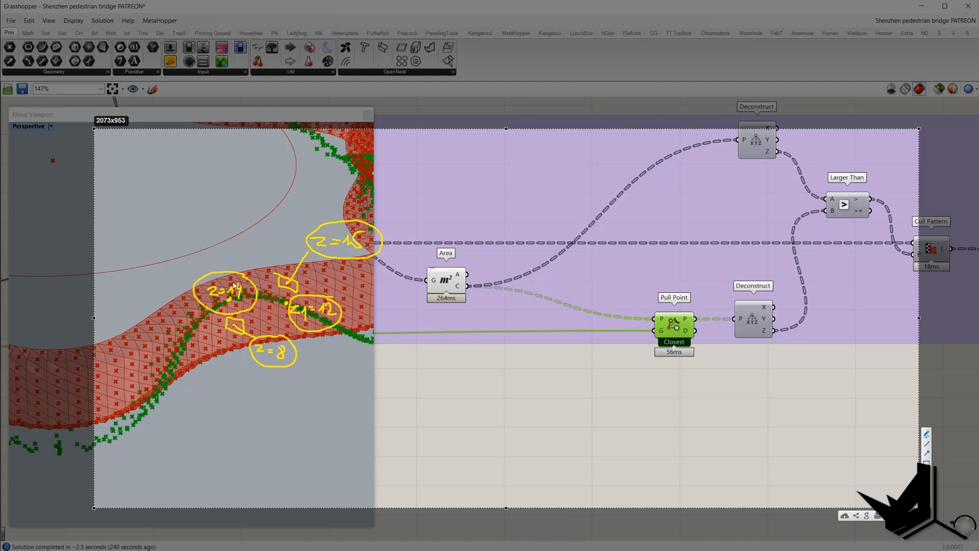
{"action": "left_click_drag", "start_coordinate": [244, 317], "coordinate": [222, 341]}
{"action": "left_click_drag", "start_coordinate": [226, 317], "coordinate": [250, 341]}
{"action": "key", "text": "Escape"}
Select the Area component and examine the Z output of the Deconstruct component fed by its centroids
{"action": "right_click_drag", "start_coordinate": [519, 355], "coordinate": [482, 369]}
{"action": "left_click", "coordinate": [410, 297]}
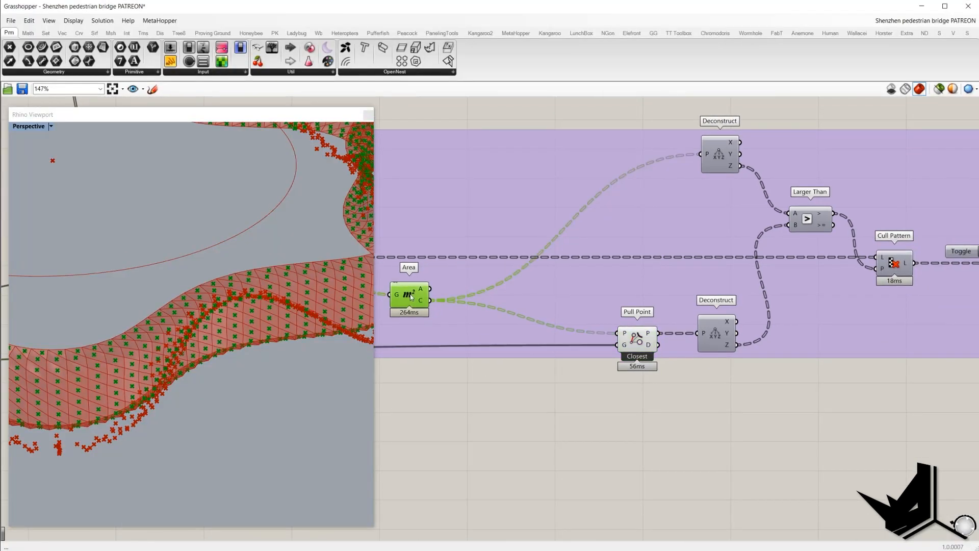
{"action": "right_click_drag", "start_coordinate": [709, 237], "coordinate": [661, 243]}
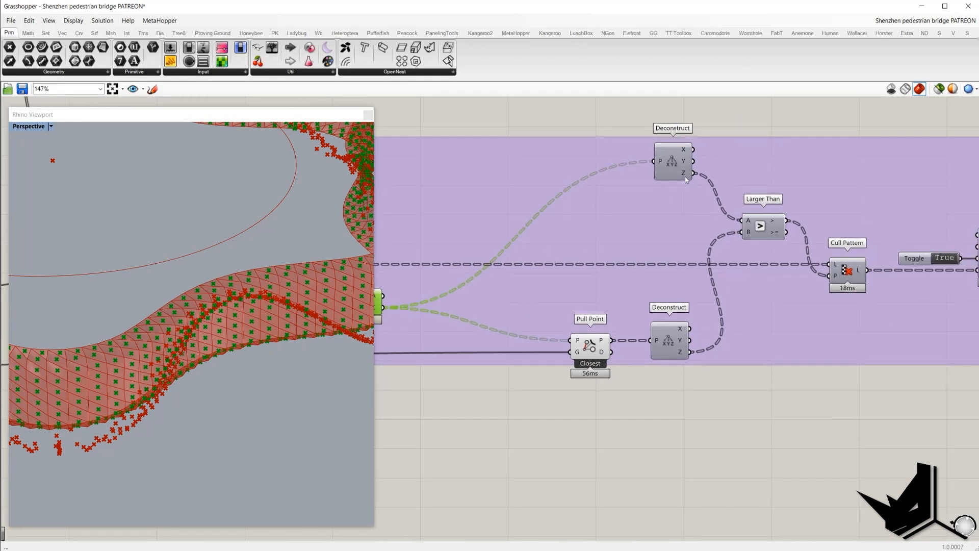
{"action": "mouse_move", "coordinate": [685, 176]}
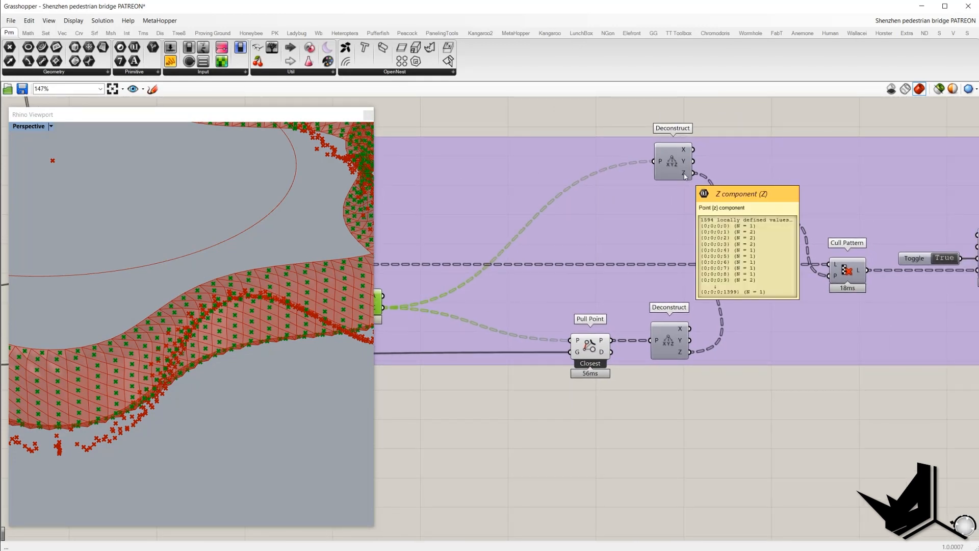
Compare the Area centroids with the Pull Point results and follow the pulled points into their Deconstruct component
{"action": "scroll", "coordinate": [675, 226], "scroll_direction": "down", "scroll_amount": 1}
{"action": "right_click_drag", "start_coordinate": [674, 226], "coordinate": [731, 221]}
{"action": "left_click", "coordinate": [661, 325]}
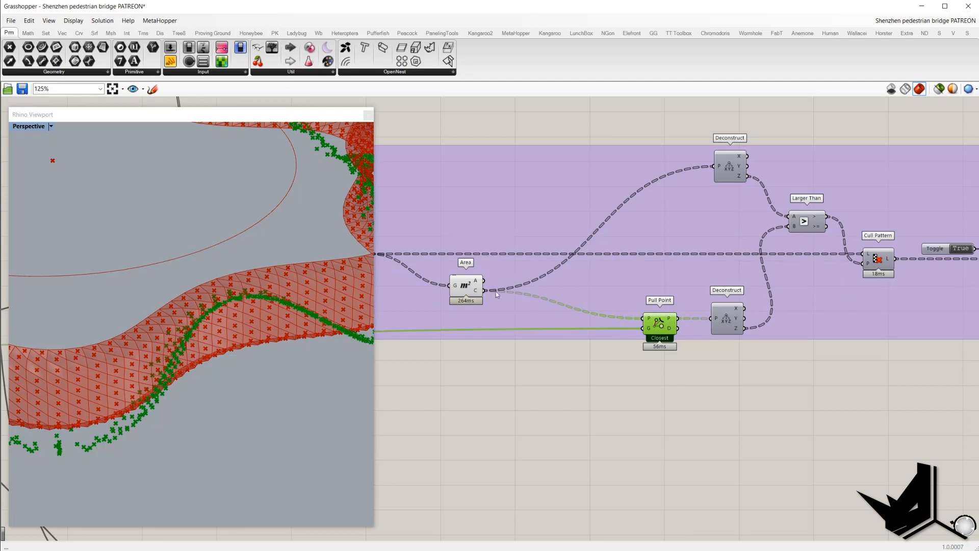
{"action": "left_click", "coordinate": [466, 288]}
{"action": "left_click", "coordinate": [658, 324]}
{"action": "right_click_drag", "start_coordinate": [735, 345], "coordinate": [644, 364]}
{"action": "scroll", "coordinate": [644, 365], "scroll_direction": "up", "scroll_amount": 1}
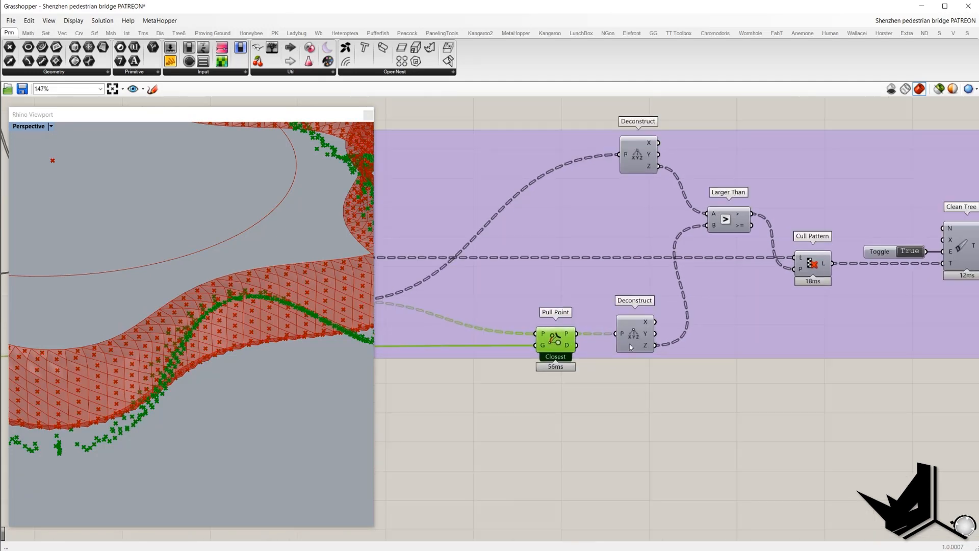
{"action": "left_click", "coordinate": [646, 369]}
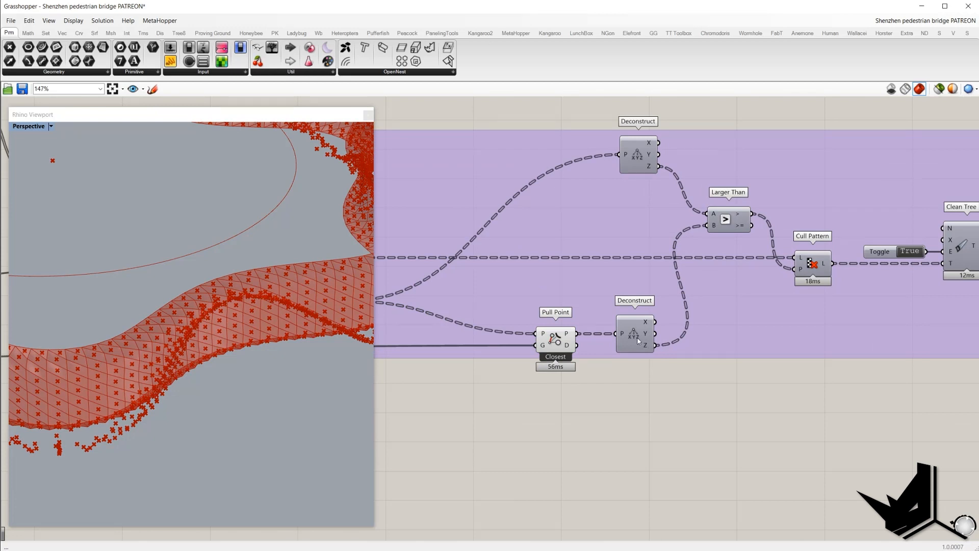
Turn on the preview of the Cull Pattern component that filters the split panels with the Larger Than result
{"action": "right_click_drag", "start_coordinate": [637, 341], "coordinate": [625, 368]}
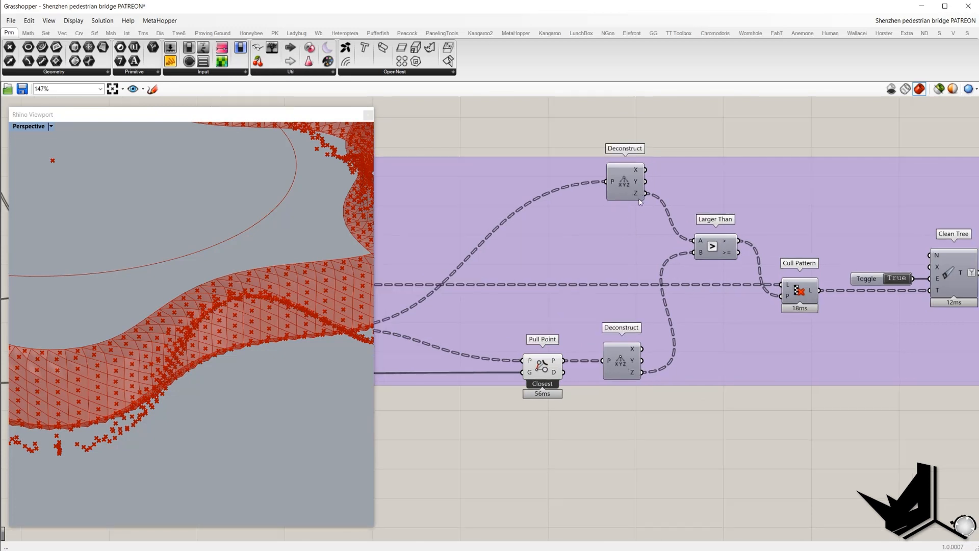
{"action": "left_click", "coordinate": [799, 292]}
{"action": "scroll", "coordinate": [797, 292], "scroll_direction": "down", "scroll_amount": 2}
{"action": "right_click", "coordinate": [781, 167]}
{"action": "left_click", "coordinate": [804, 172]}
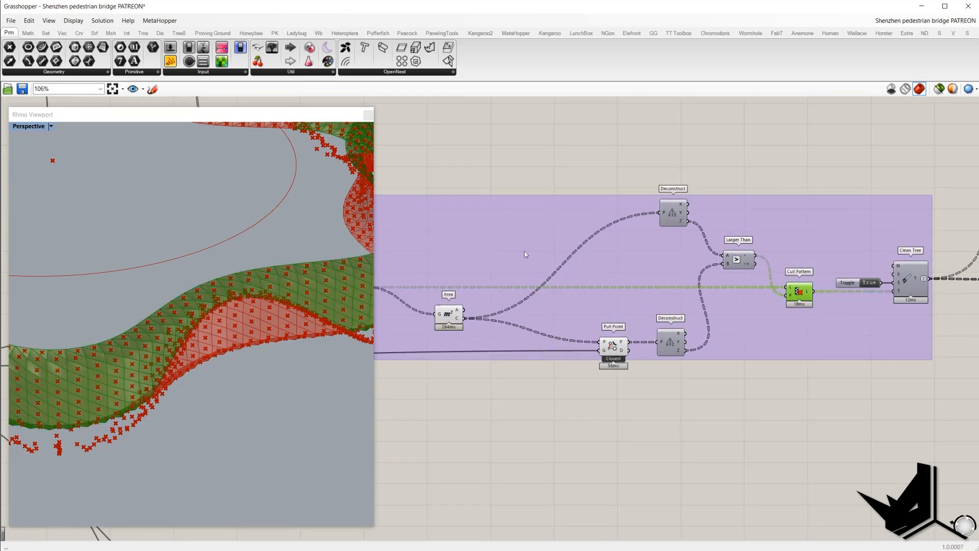
{"action": "scroll", "coordinate": [820, 302], "scroll_direction": "up", "scroll_amount": 2}
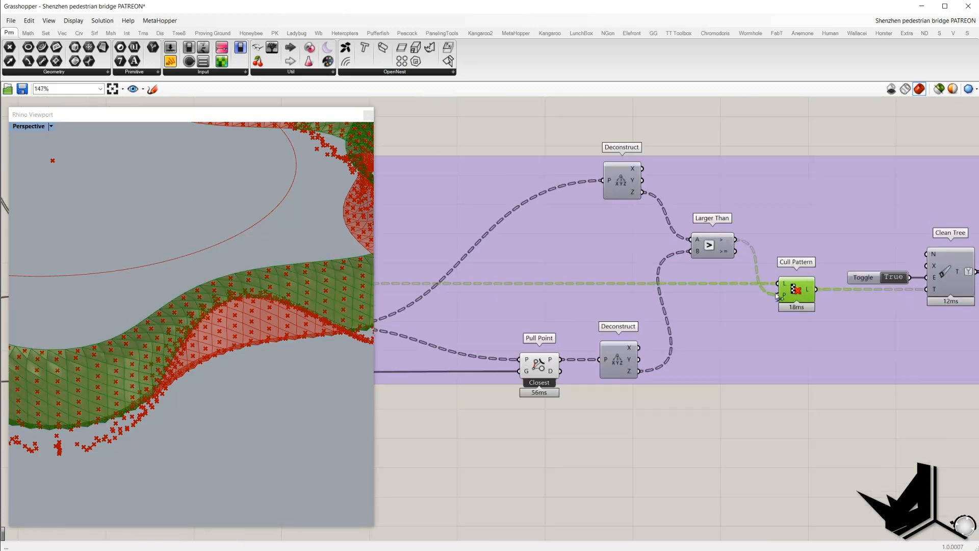
{"action": "scroll", "coordinate": [787, 296], "scroll_direction": "down", "scroll_amount": 5}
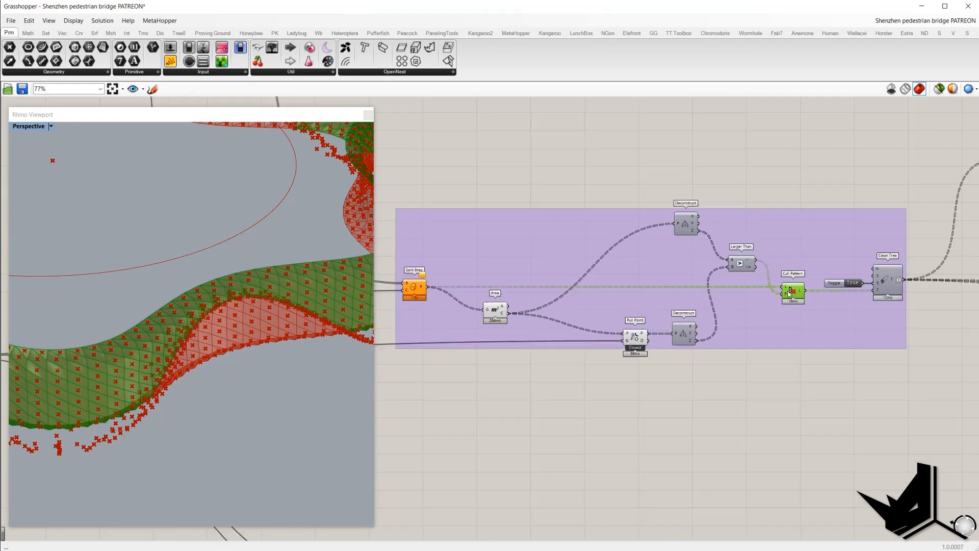
{"action": "scroll", "coordinate": [774, 298], "scroll_direction": "up", "scroll_amount": 4}
{"action": "scroll", "coordinate": [774, 299], "scroll_direction": "down", "scroll_amount": 5}
Turn off the preview of the Split Brep, Area, Pull Point and both Deconstruct components together
{"action": "left_click_drag", "start_coordinate": [745, 407], "coordinate": [544, 223]}
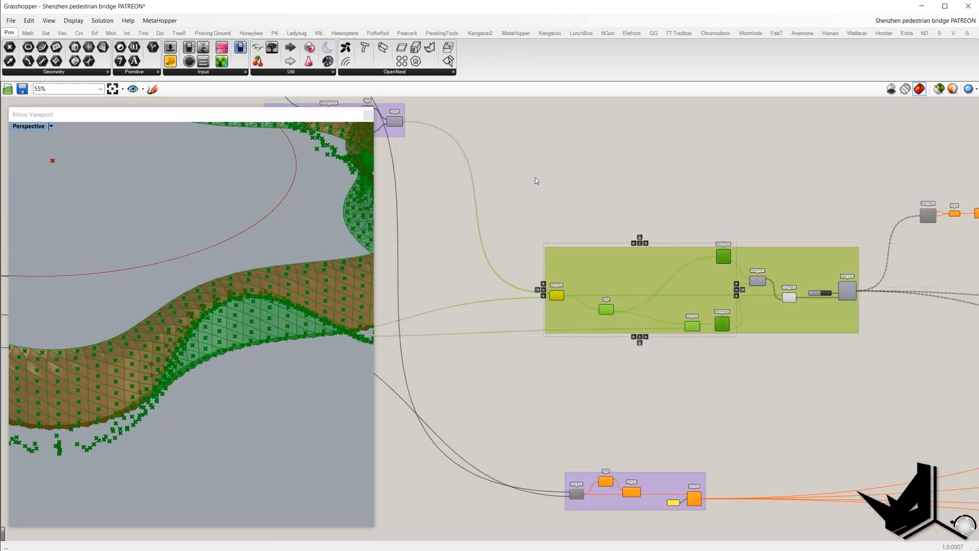
{"action": "right_click", "coordinate": [536, 180]}
{"action": "left_click", "coordinate": [558, 194]}
{"action": "scroll", "coordinate": [798, 304], "scroll_direction": "up", "scroll_amount": 4}
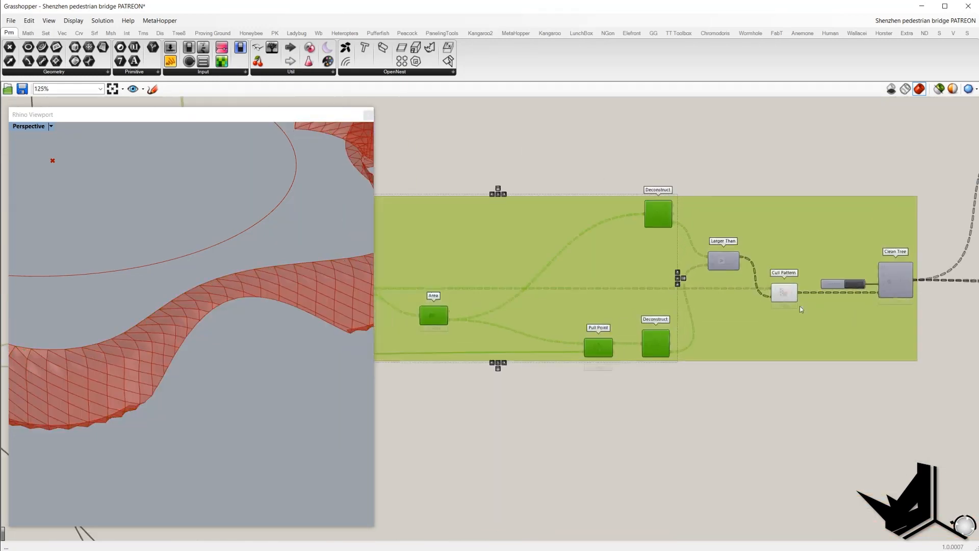
Select the Cull Pattern component, examine its remaining panels around the whole bridge ring, and clear the selection
{"action": "left_click", "coordinate": [781, 290]}
{"action": "scroll", "coordinate": [185, 276], "scroll_direction": "down", "scroll_amount": 3}
{"action": "scroll", "coordinate": [263, 278], "scroll_direction": "up", "scroll_amount": 2}
{"action": "scroll", "coordinate": [263, 278], "scroll_direction": "up", "scroll_amount": 5}
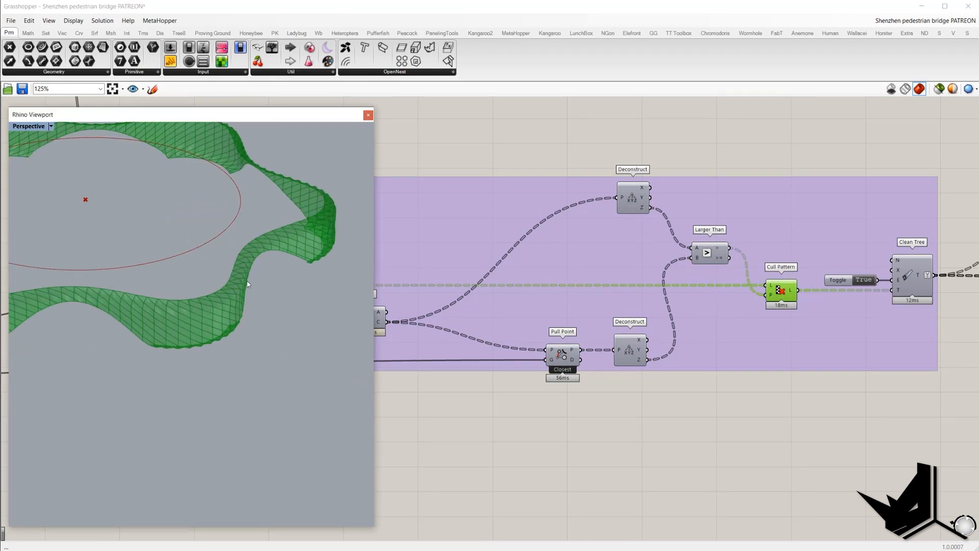
{"action": "right_click_drag", "start_coordinate": [268, 286], "coordinate": [212, 308]}
{"action": "scroll", "coordinate": [211, 308], "scroll_direction": "down", "scroll_amount": 3}
{"action": "right_click_drag", "start_coordinate": [275, 301], "coordinate": [258, 338]}
{"action": "left_click", "coordinate": [714, 155]}
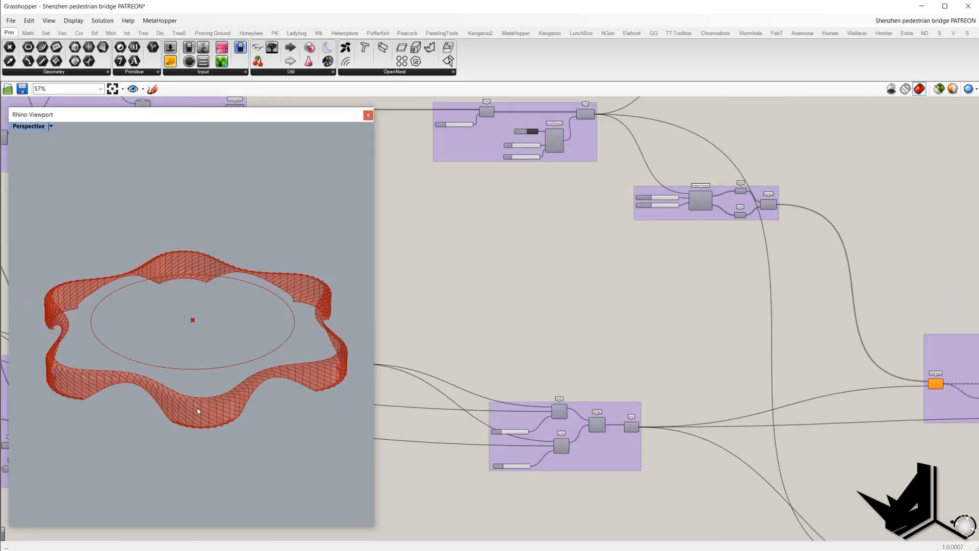
Set the Seam slider of the base circle at the start of the definition to 0.4
{"action": "scroll", "coordinate": [601, 252], "scroll_direction": "down", "scroll_amount": 6}
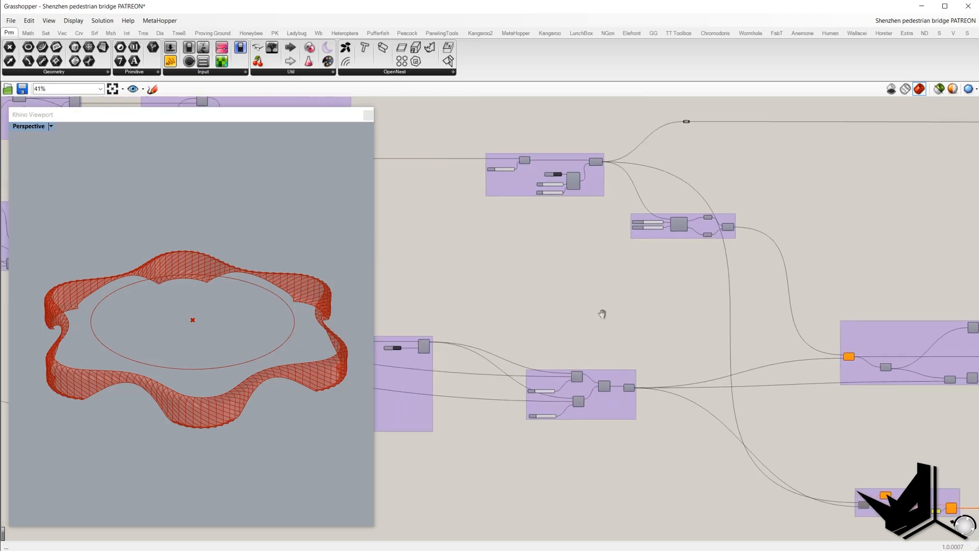
{"action": "right_click_drag", "start_coordinate": [511, 262], "coordinate": [649, 276]}
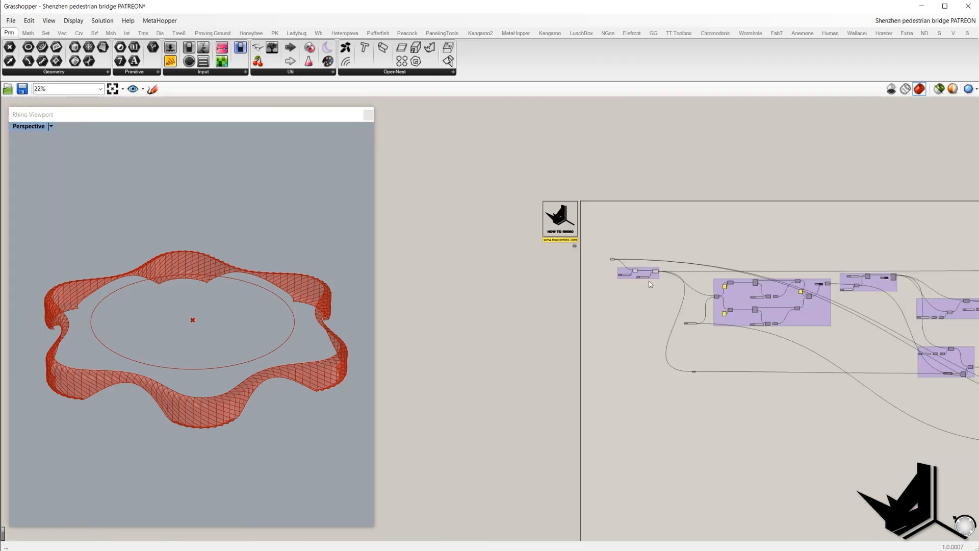
{"action": "scroll", "coordinate": [648, 274], "scroll_direction": "up", "scroll_amount": 8}
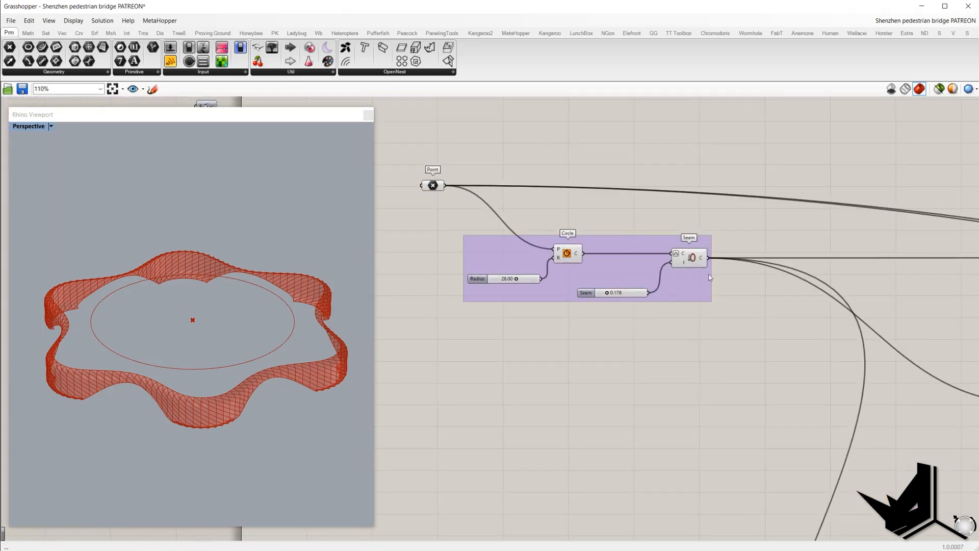
{"action": "scroll", "coordinate": [697, 277], "scroll_direction": "up", "scroll_amount": 1}
{"action": "double_click", "coordinate": [627, 293]}
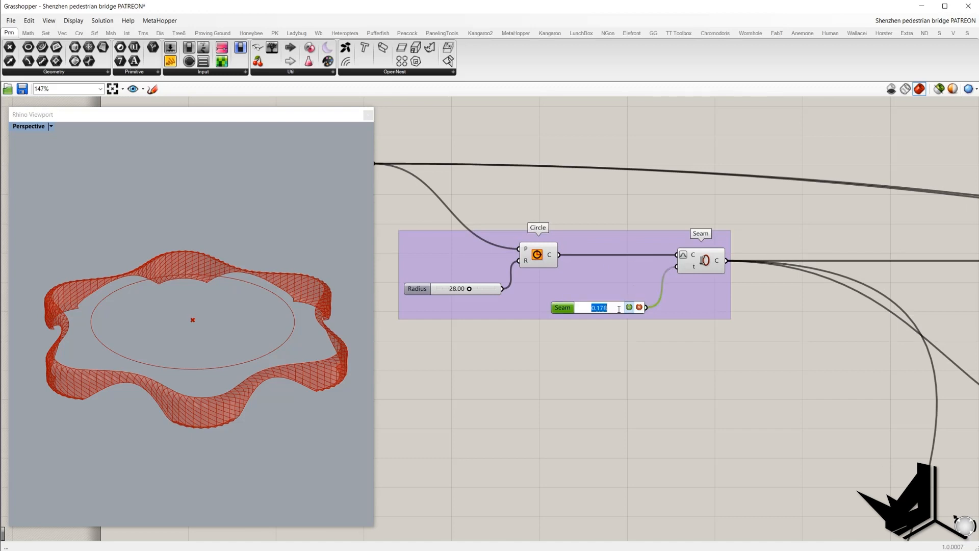
{"action": "type", "text": "0.4"}
{"action": "left_click", "coordinate": [629, 307]}
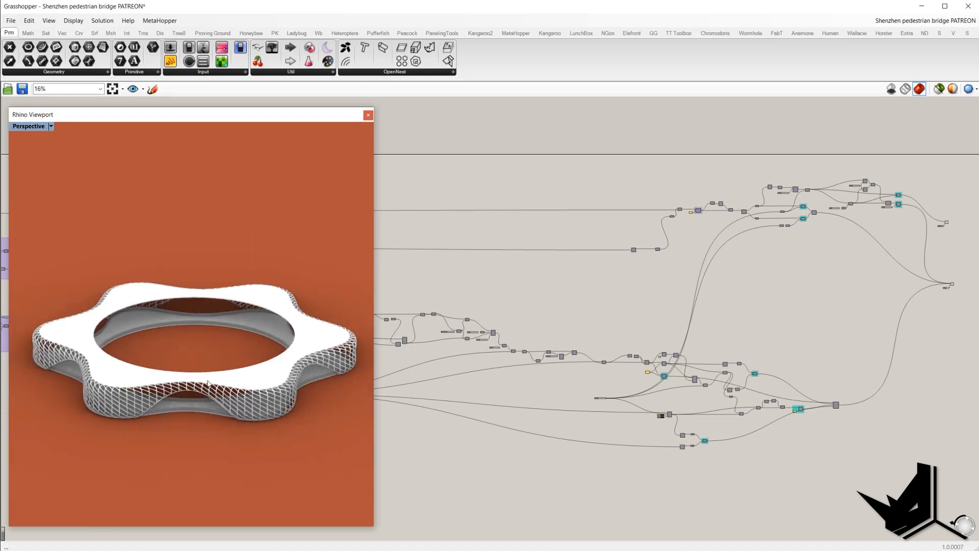
Examine the lattice facade, deck and arched openings of the rendered bridge from several angles
{"action": "right_click_drag", "start_coordinate": [159, 380], "coordinate": [317, 412]}
{"action": "scroll", "coordinate": [324, 397], "scroll_direction": "up", "scroll_amount": 2}
{"action": "scroll", "coordinate": [324, 396], "scroll_direction": "up", "scroll_amount": 5}
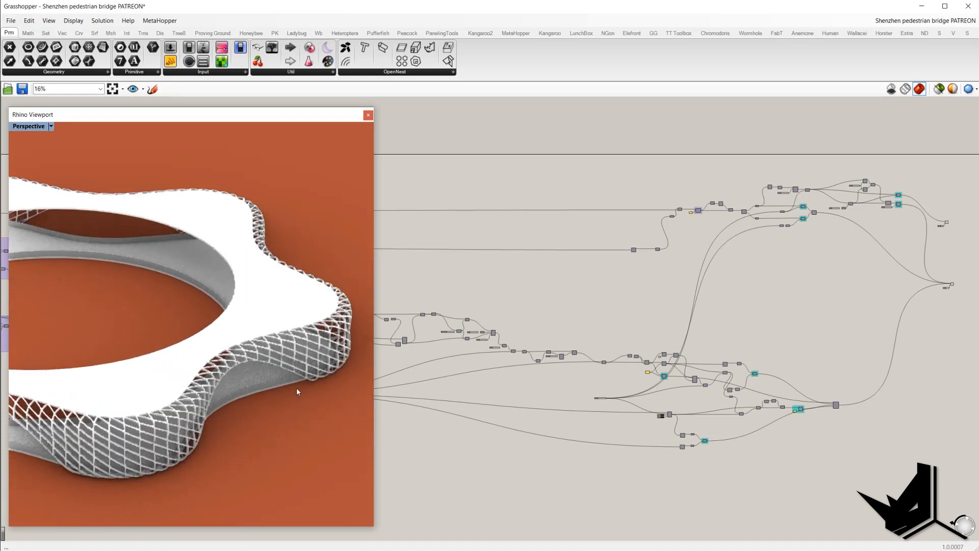
{"action": "mouse_move", "coordinate": [332, 252]}
{"action": "right_mouse_down"}
{"action": "mouse_move", "coordinate": [311, 257]}
{"action": "mouse_move", "coordinate": [240, 330]}
{"action": "mouse_move", "coordinate": [231, 360]}
{"action": "mouse_move", "coordinate": [254, 350]}
{"action": "mouse_move", "coordinate": [266, 338]}
{"action": "mouse_move", "coordinate": [176, 339]}
{"action": "right_mouse_up"}
{"action": "scroll", "coordinate": [240, 330], "scroll_direction": "down", "scroll_amount": 5}
{"action": "scroll", "coordinate": [260, 339], "scroll_direction": "up", "scroll_amount": 6}
{"action": "right_click_drag", "start_coordinate": [310, 274], "coordinate": [273, 276]}
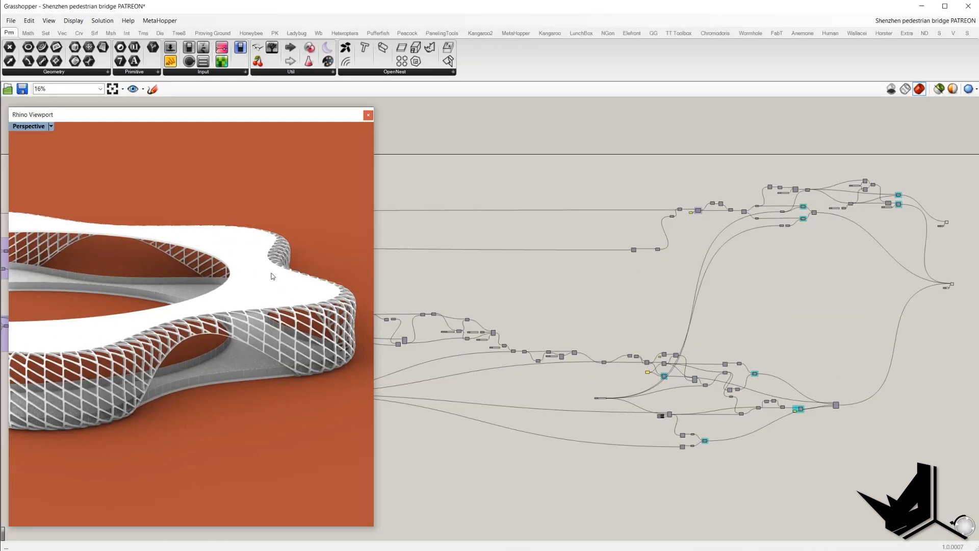